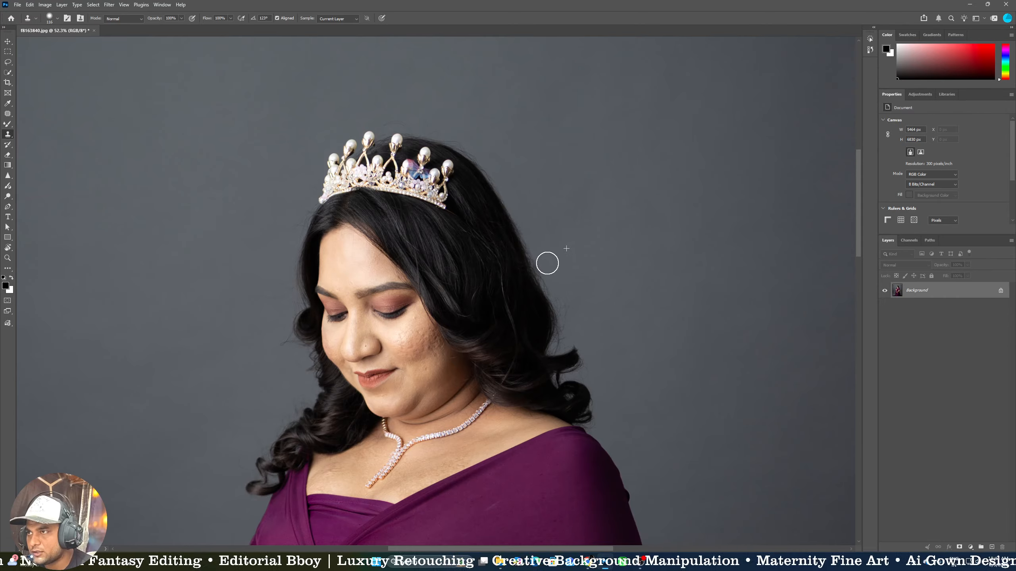
Clone clean grey backdrop over the stray hairs along both sides of the woman's hair with the Clone Stamp
alt+click(608, 361)
click(588, 372)
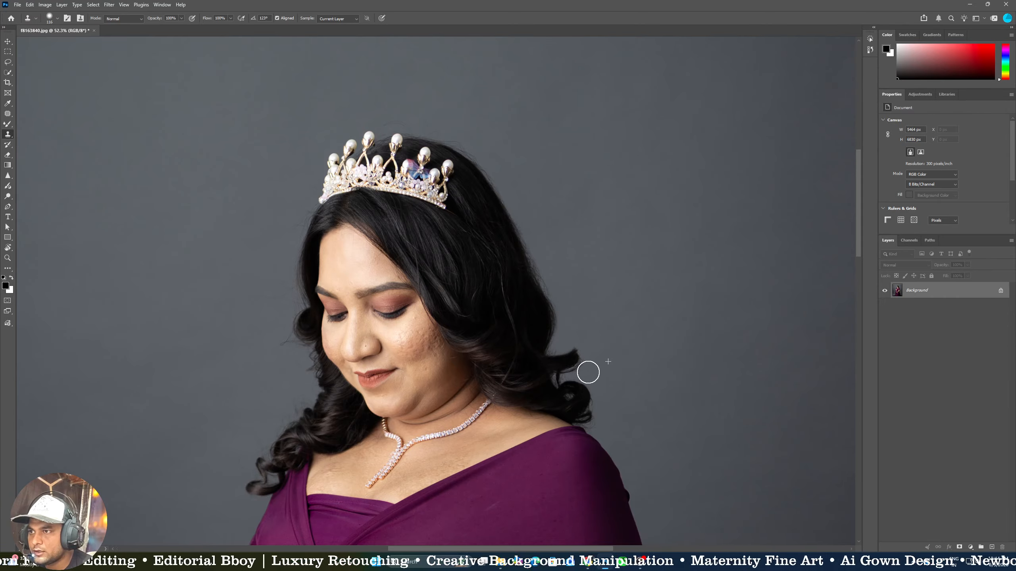
drag(636, 391, 746, 488)
drag(580, 238, 492, 218)
drag(496, 209, 644, 81)
alt+right_click(517, 195)
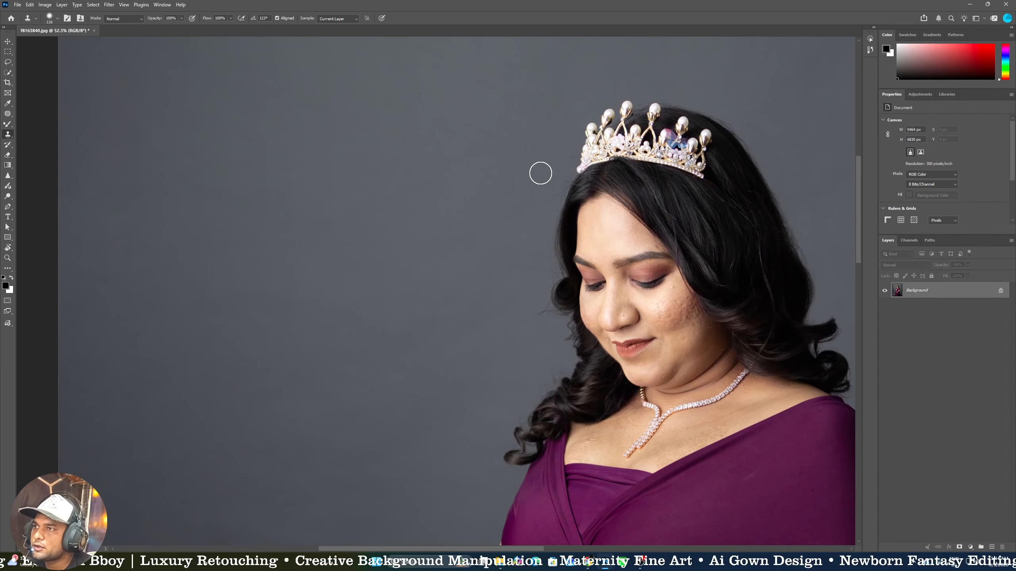
mouse_move(539, 265)
mouse_down()
mouse_move(535, 295)
mouse_move(559, 359)
mouse_move(538, 385)
mouse_up()
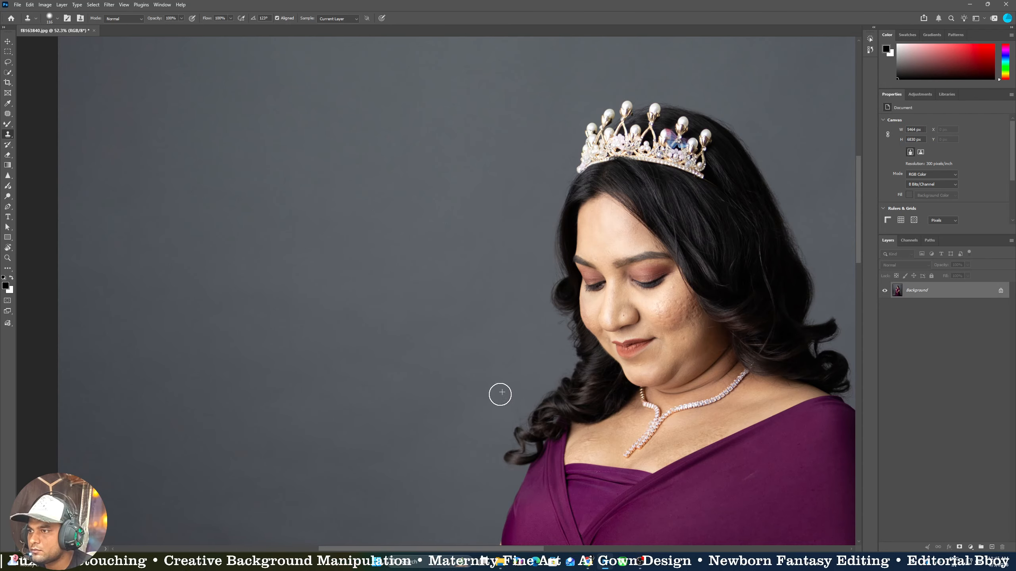
Remove the small dark spot on the nose with the Spot Healing Brush and reduce the brush size for fine healing
key(z)
drag(439, 273, 417, 272)
drag(452, 191, 502, 184)
drag(498, 209, 470, 291)
key(j)
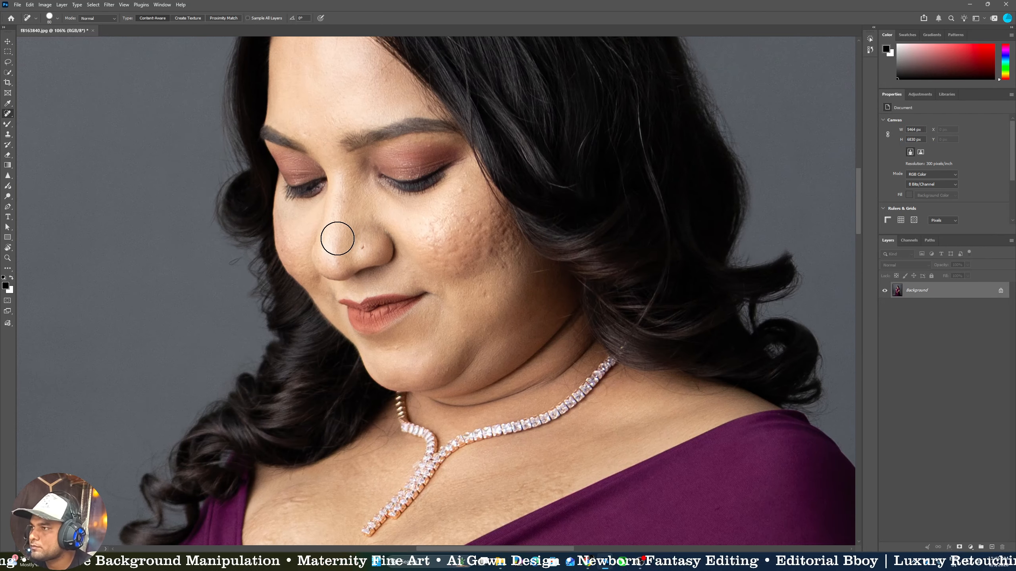
key(bracketleft)
key(bracketleft)
key(bracketleft)
key(bracketleft)
key(bracketleft)
key(bracketleft)
key(bracketleft)
key(bracketleft)
key(bracketleft)
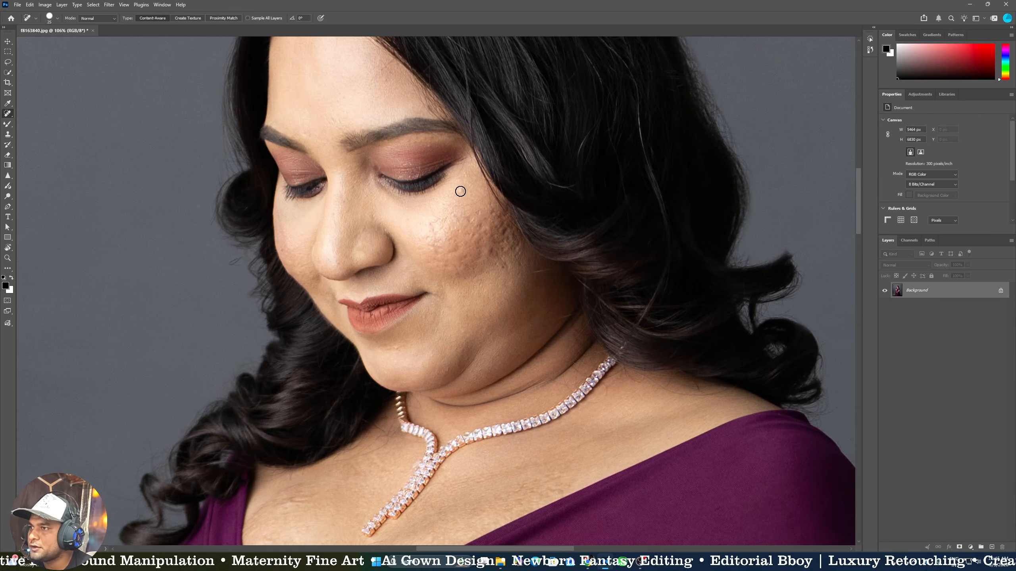
scroll(560, 272, up, 6)
alt+right_click(546, 268)
alt+click(542, 269)
click(508, 207)
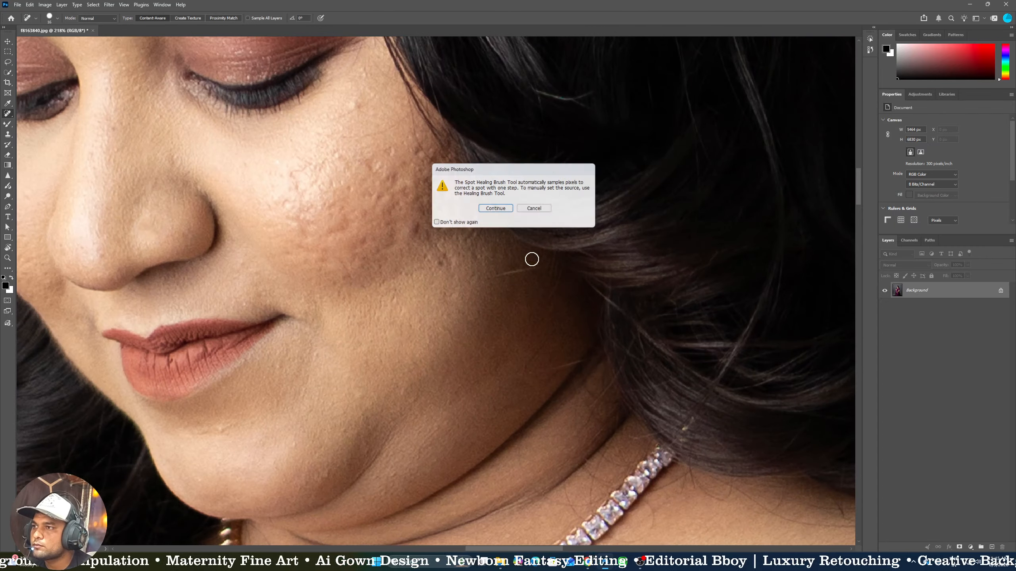
alt+click(536, 271)
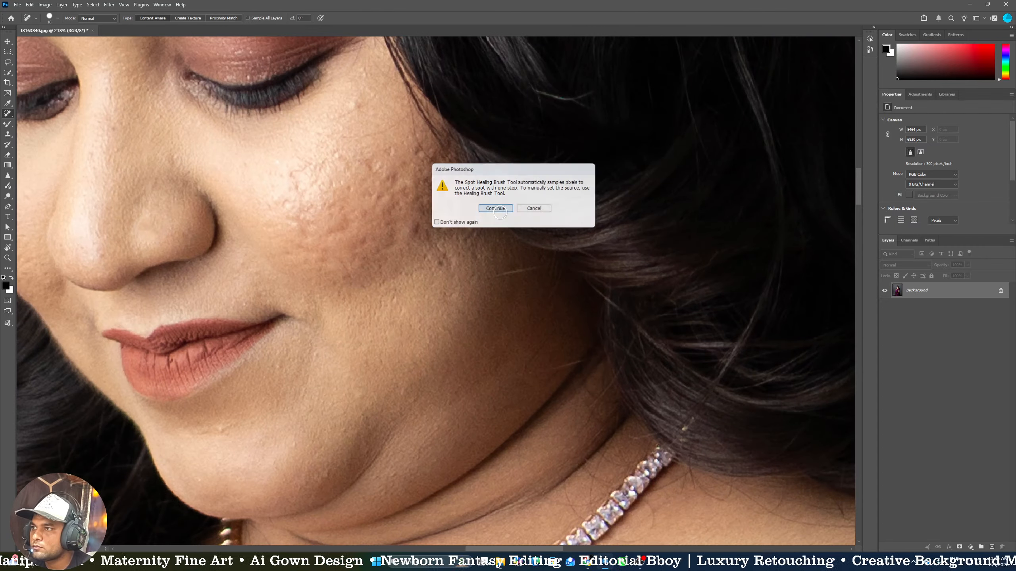
click(499, 209)
alt+click(533, 268)
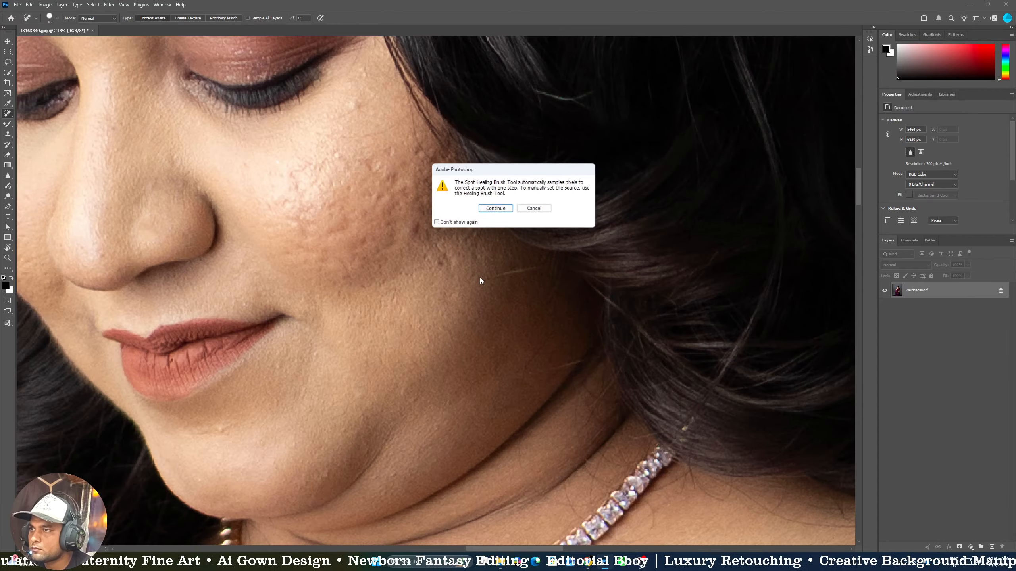
click(497, 209)
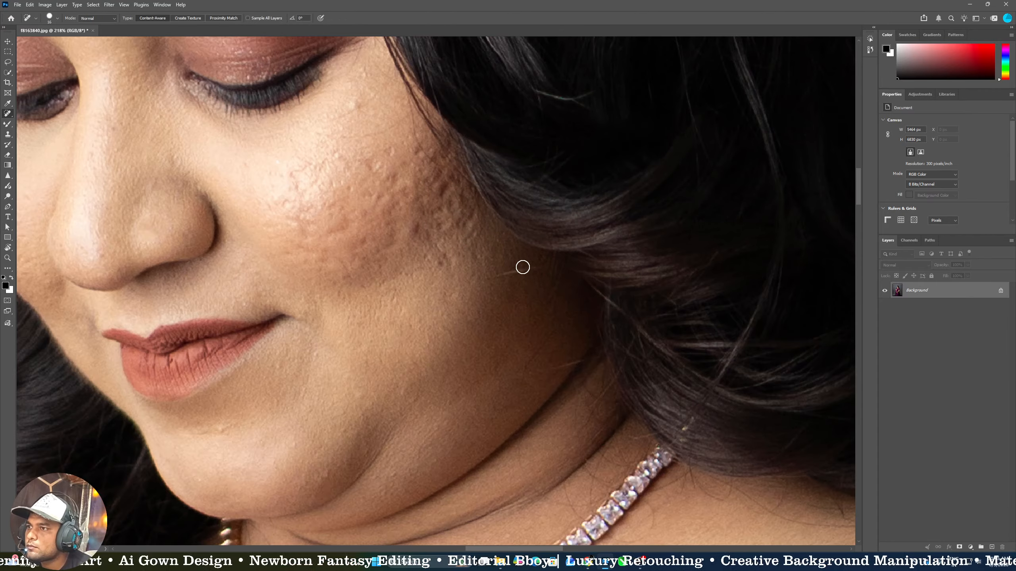
Heal the stray hairs and marks across the cheek, jawline, neck and upper chest with the Spot Healing Brush
drag(536, 268, 467, 267)
drag(576, 362, 523, 379)
scroll(497, 215, down, 5)
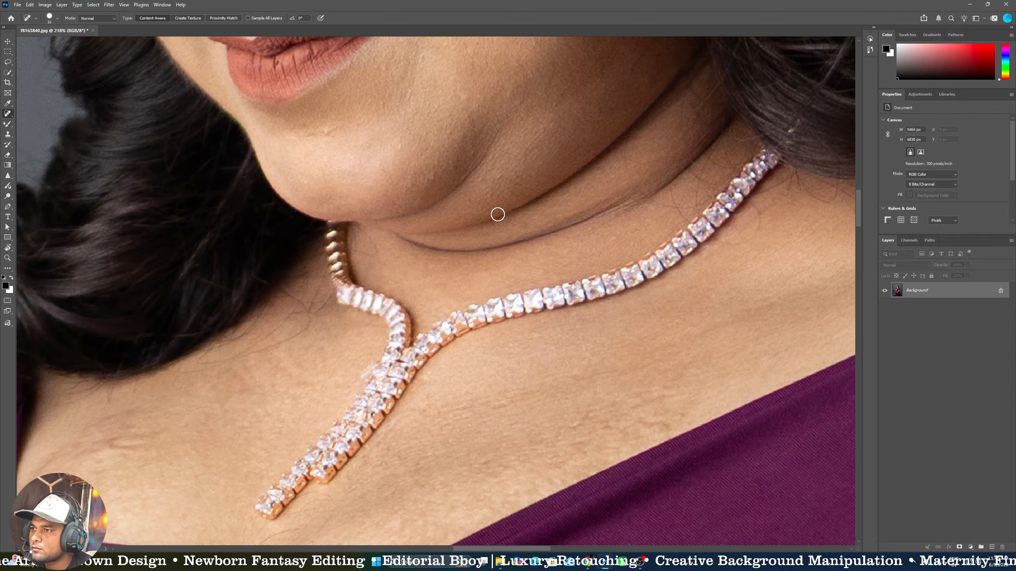
mouse_move(497, 215)
mouse_down()
mouse_move(411, 305)
mouse_move(475, 324)
mouse_move(556, 324)
mouse_up()
alt+right_click(415, 238)
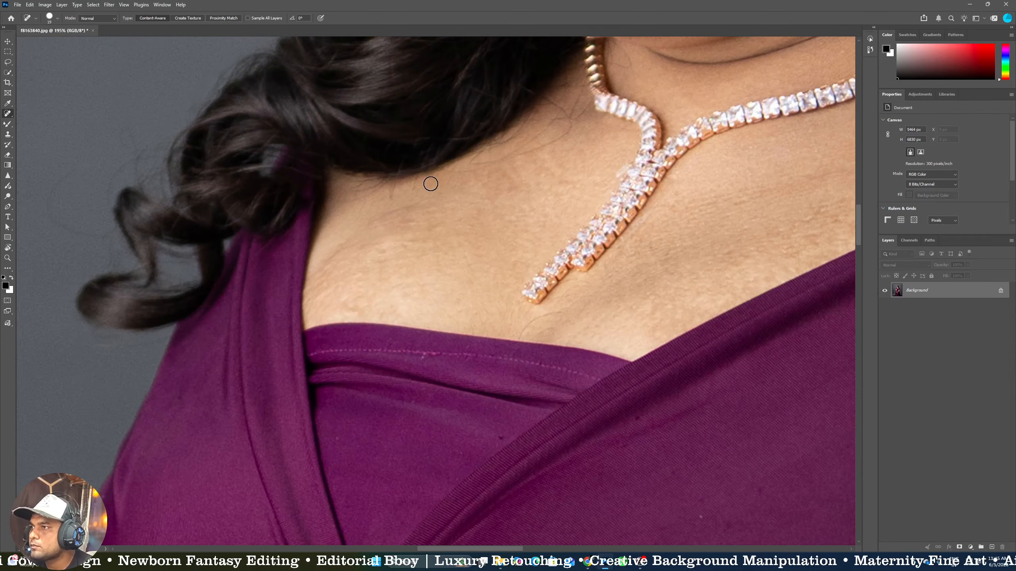
click(390, 195)
drag(573, 125, 456, 166)
Outline the textured chest skin between the necklace and the dress neckline with the Lasso tool and clear the selection
key(z)
drag(449, 226, 413, 228)
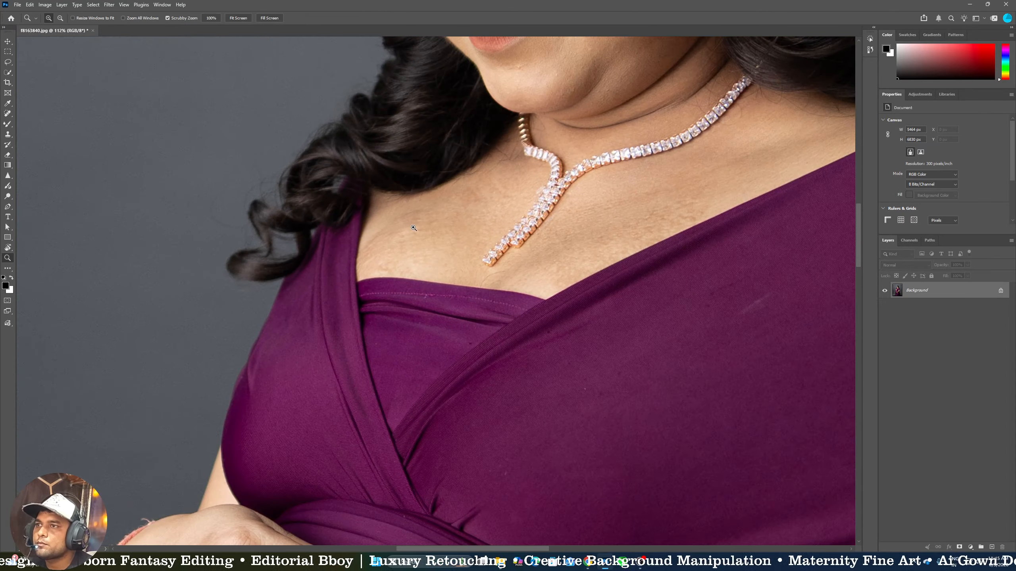
drag(560, 241, 485, 337)
mouse_move(554, 348)
mouse_down()
mouse_move(530, 351)
mouse_move(559, 336)
mouse_up()
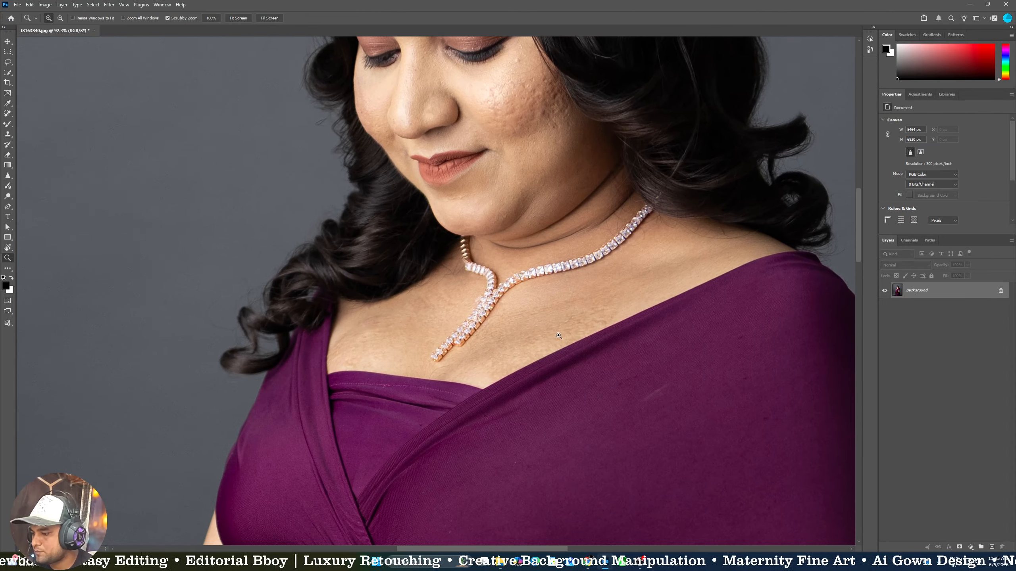
key(l)
mouse_move(601, 291)
mouse_down()
mouse_move(470, 352)
mouse_move(645, 315)
mouse_move(621, 264)
mouse_up()
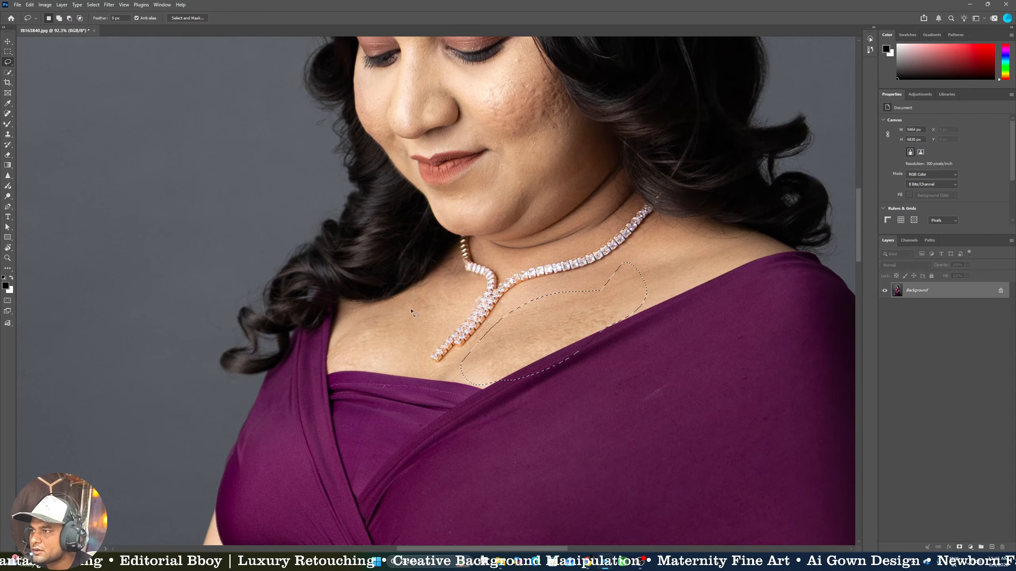
key(ctrl+d)
Inspect the rest of the figure and gown for remaining blemishes and fit the whole photo in view
key(z)
mouse_move(497, 389)
mouse_down()
mouse_move(453, 390)
mouse_move(520, 387)
mouse_up()
key(j)
mouse_move(455, 506)
mouse_down()
mouse_move(477, 280)
mouse_move(459, 354)
mouse_up()
key(z)
drag(504, 455, 453, 368)
drag(476, 268, 510, 336)
drag(468, 200, 498, 201)
key(ctrl+0)
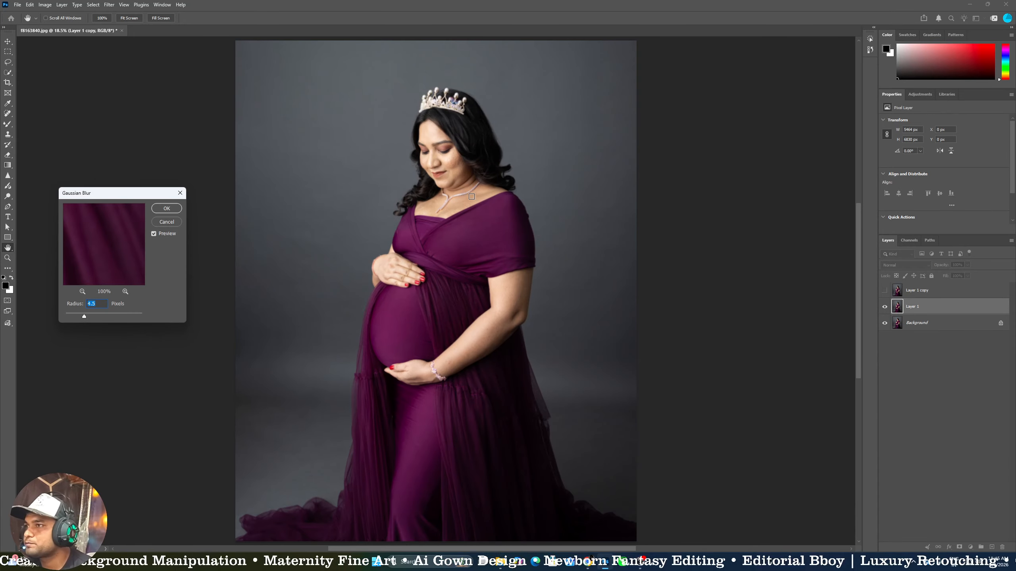
Bring the face into both the Gaussian Blur preview and the document view, and zoom the preview out around the nose
click(440, 156)
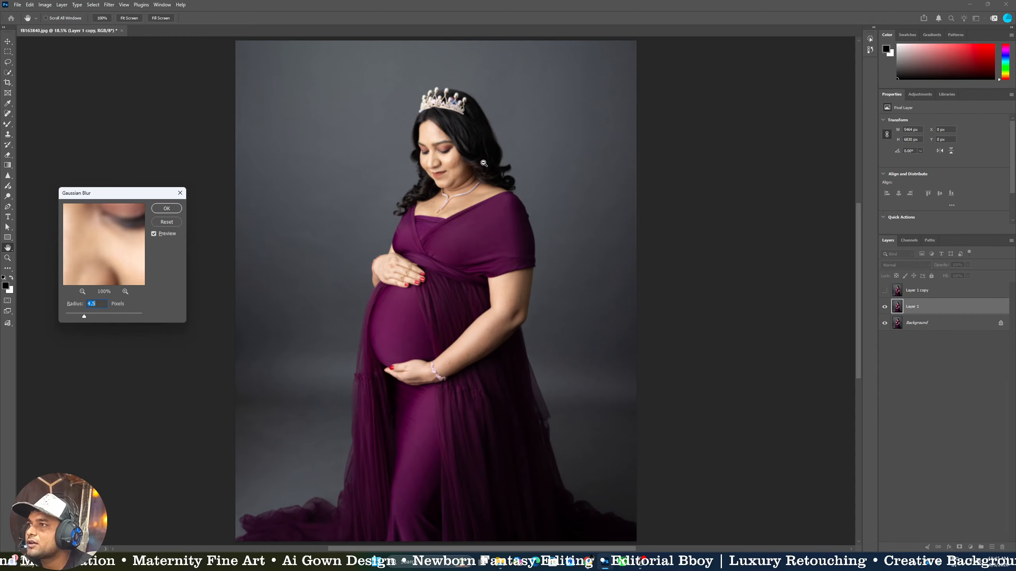
scroll(451, 155, up, 1)
scroll(446, 135, up, 8)
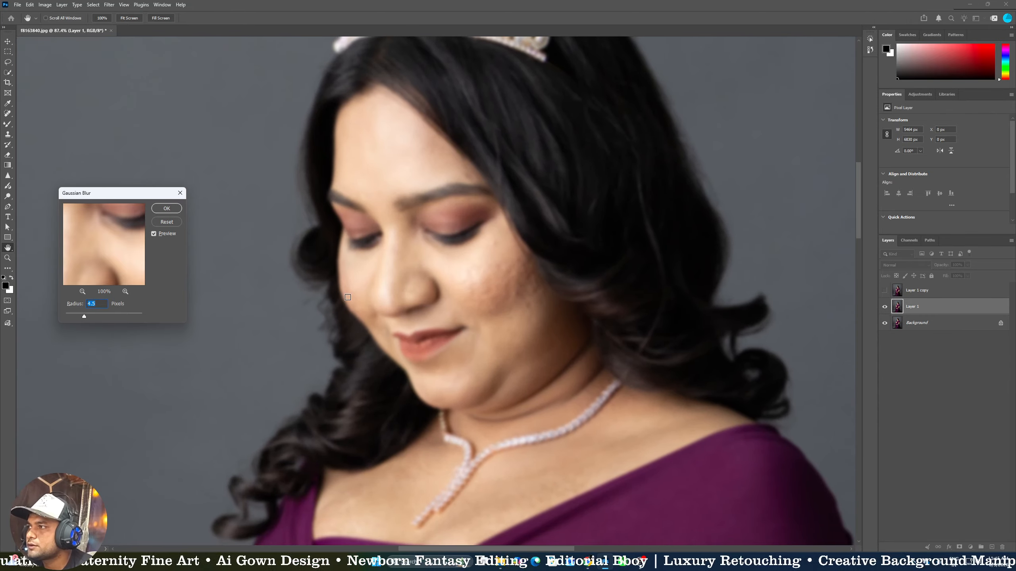
drag(107, 256, 111, 238)
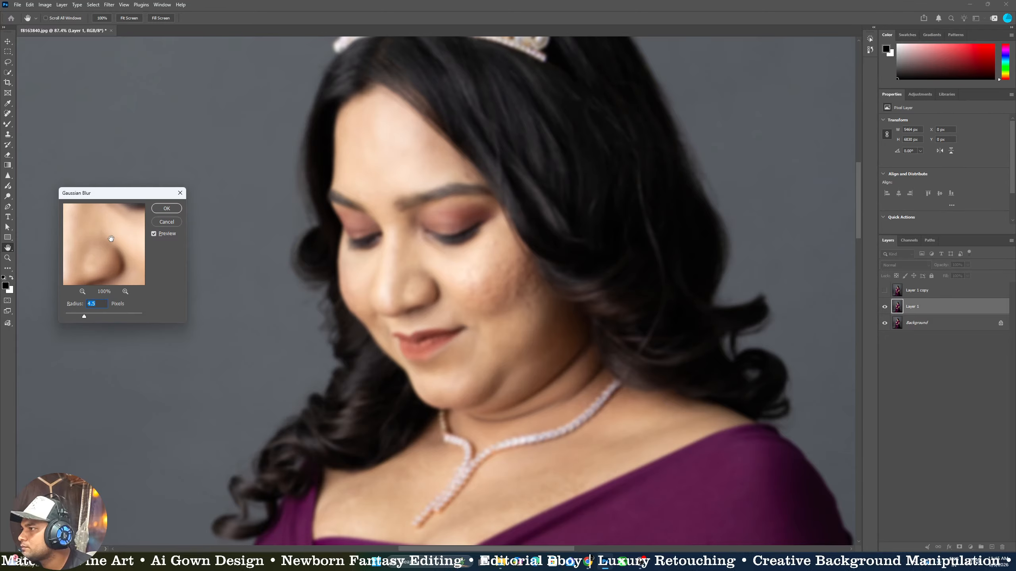
alt+click(102, 257)
alt+click(102, 258)
alt+click(102, 258)
alt+click(102, 258)
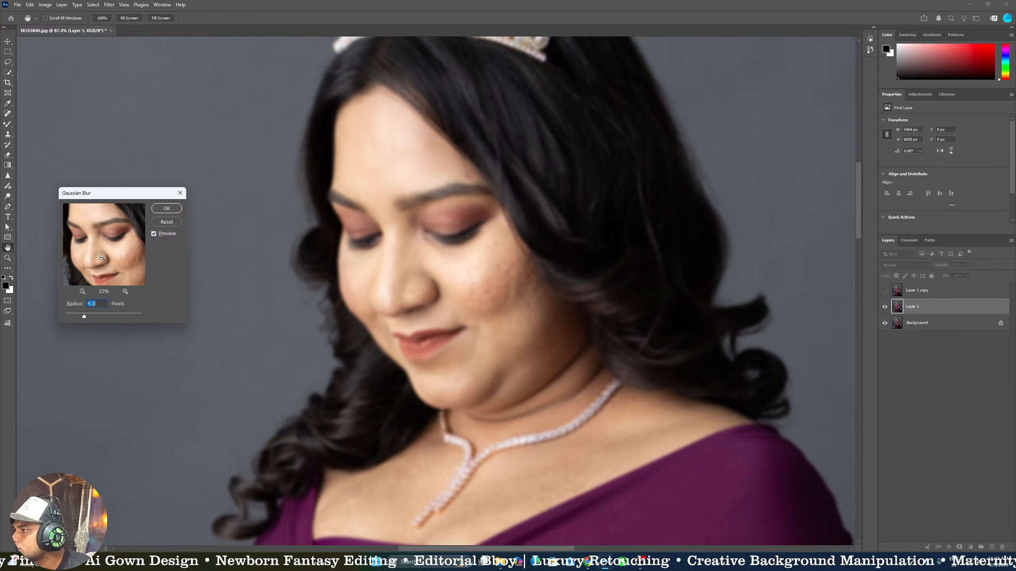
alt+click(102, 258)
Move the Gaussian Blur dialog over the face and reduce its preview to 4% to view the whole figure
drag(125, 205, 442, 202)
alt+click(436, 253)
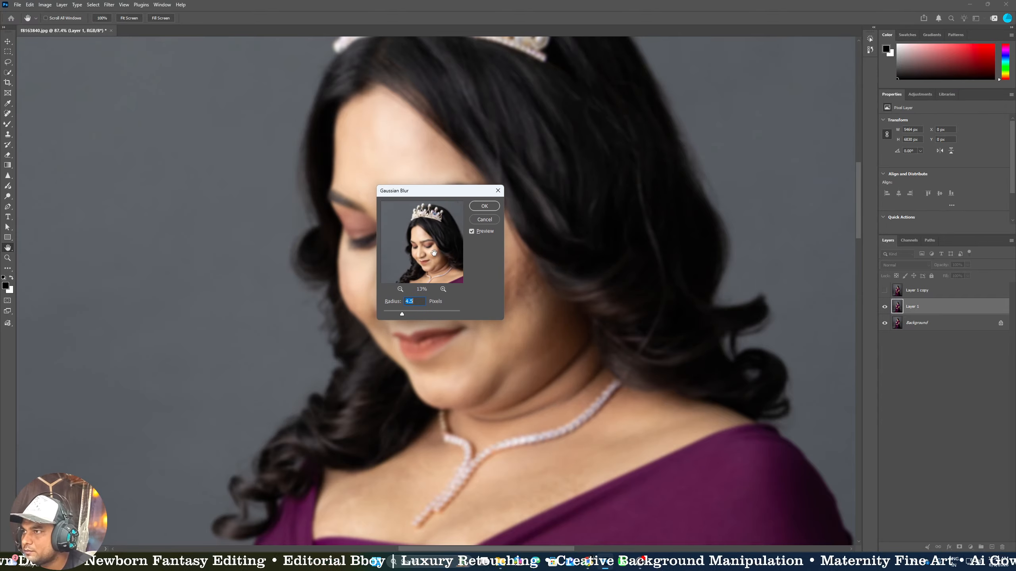
alt+click(435, 252)
alt+click(434, 252)
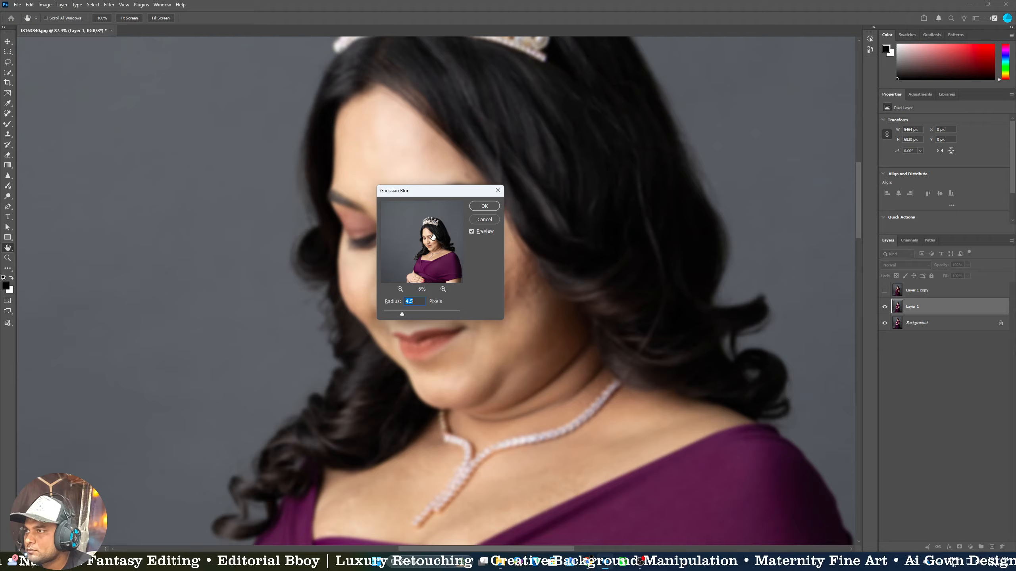
click(443, 290)
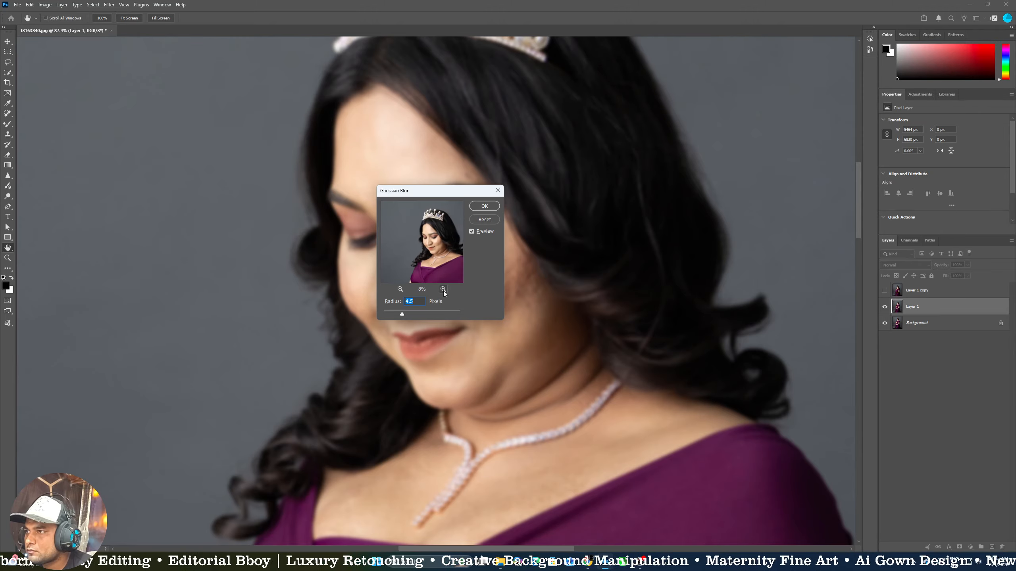
alt+click(442, 246)
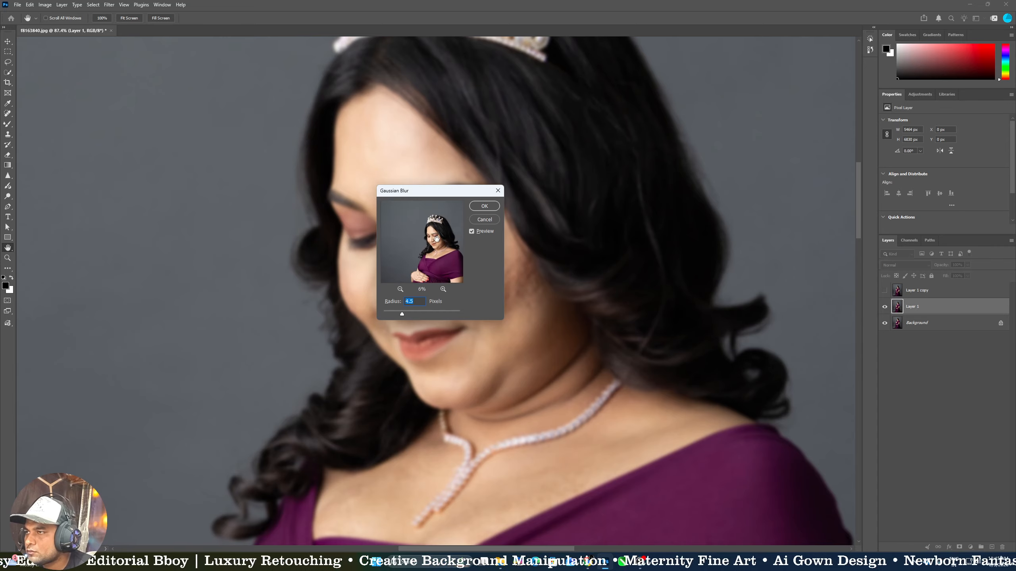
alt+click(438, 240)
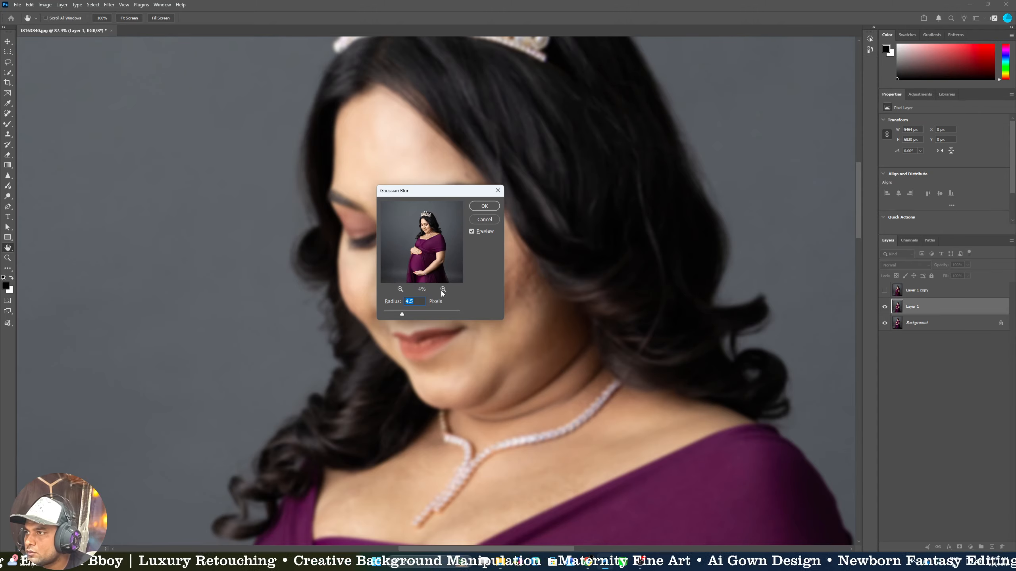
Enlarge the Gaussian Blur preview to 50% and centre it on the eye and textured cheek
click(442, 289)
click(442, 290)
click(443, 289)
click(443, 288)
click(442, 289)
drag(439, 232, 426, 325)
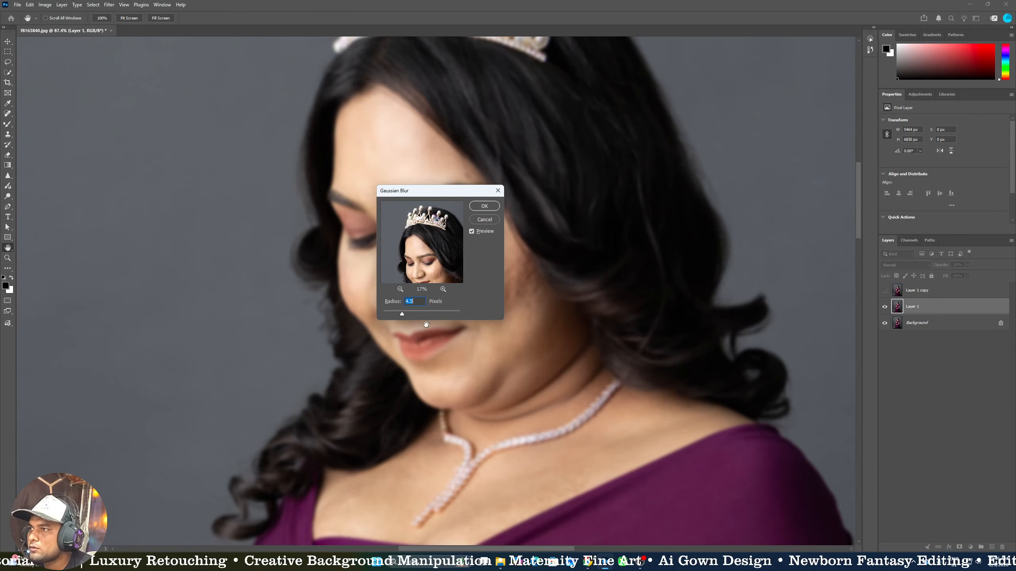
click(444, 292)
click(444, 291)
drag(422, 250, 419, 219)
drag(429, 275, 407, 250)
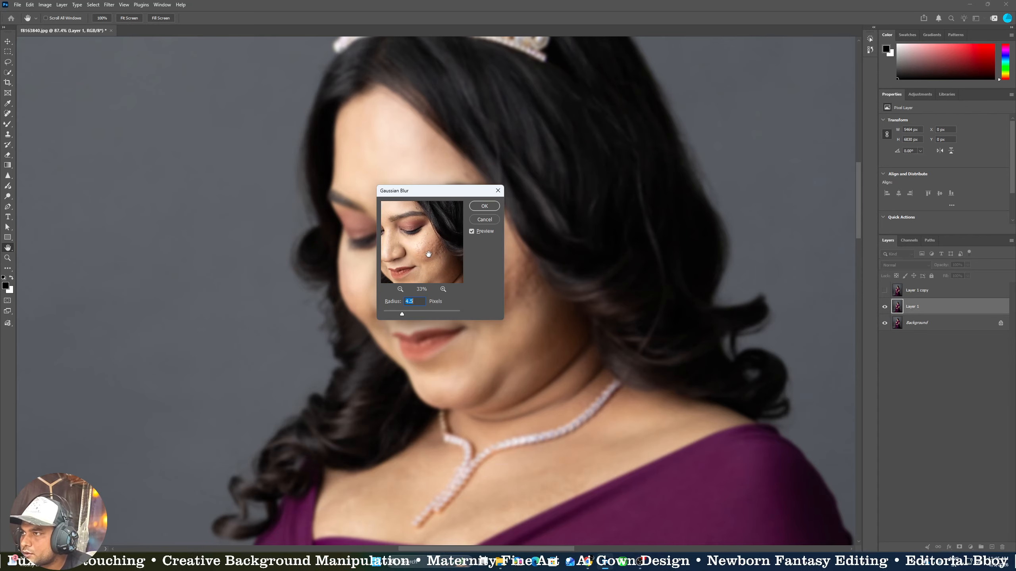
click(443, 289)
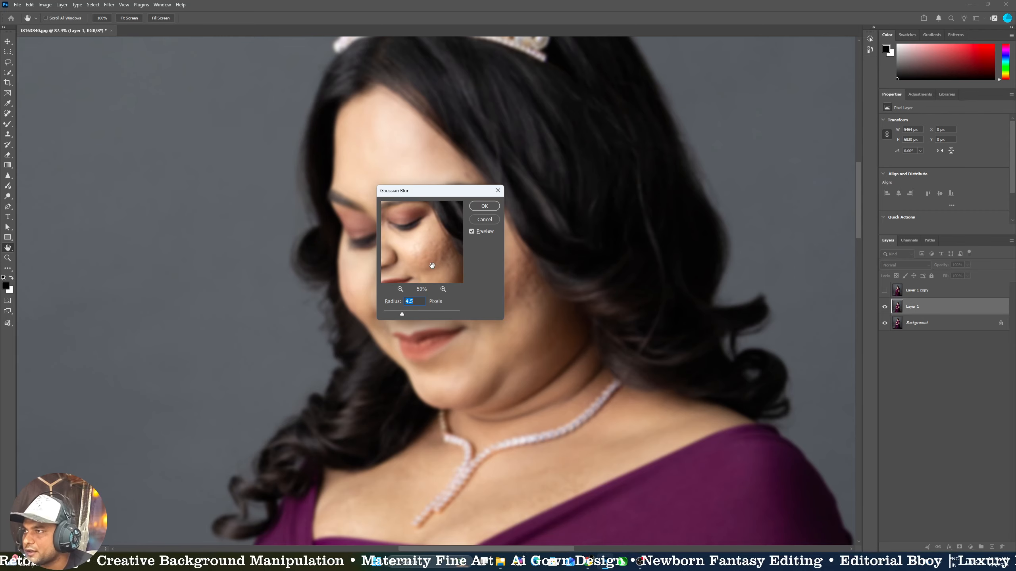
mouse_move(433, 266)
mouse_down()
mouse_move(446, 251)
mouse_move(439, 263)
mouse_up()
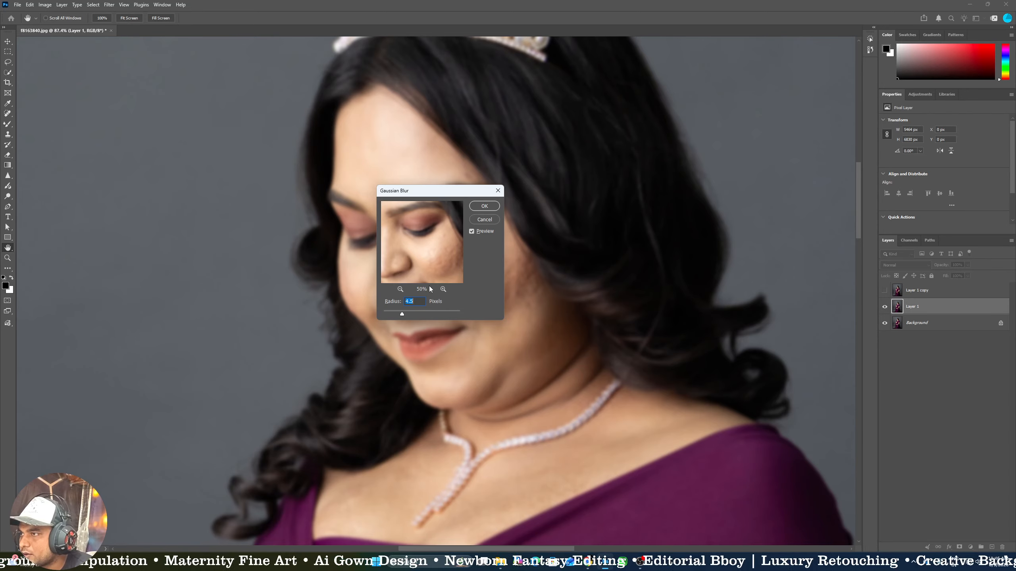
Lower the Gaussian Blur radius to 0.1 pixels to compare the skin texture, and raise it to 4.1 pixels
drag(395, 314, 350, 314)
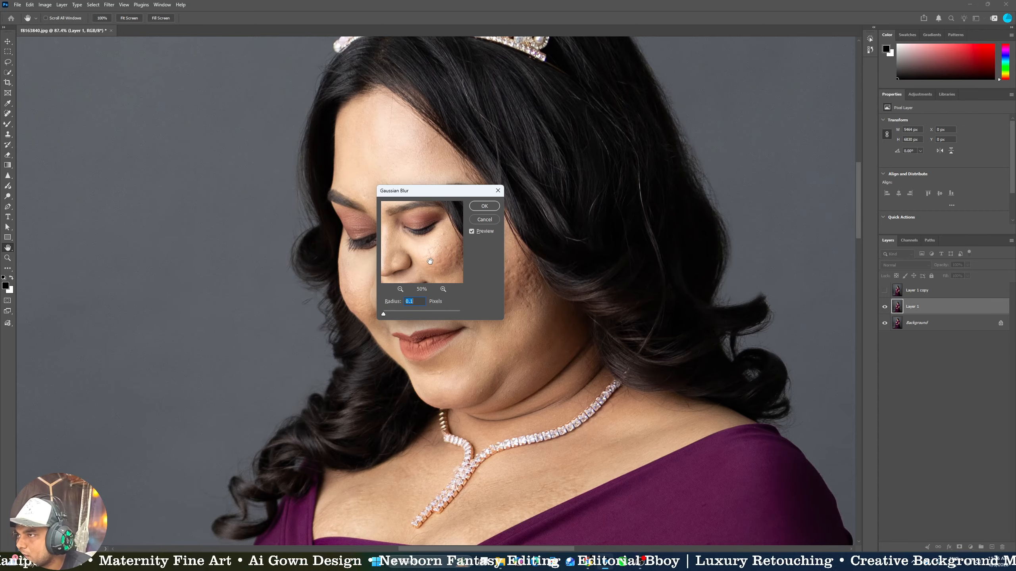
drag(428, 259, 425, 256)
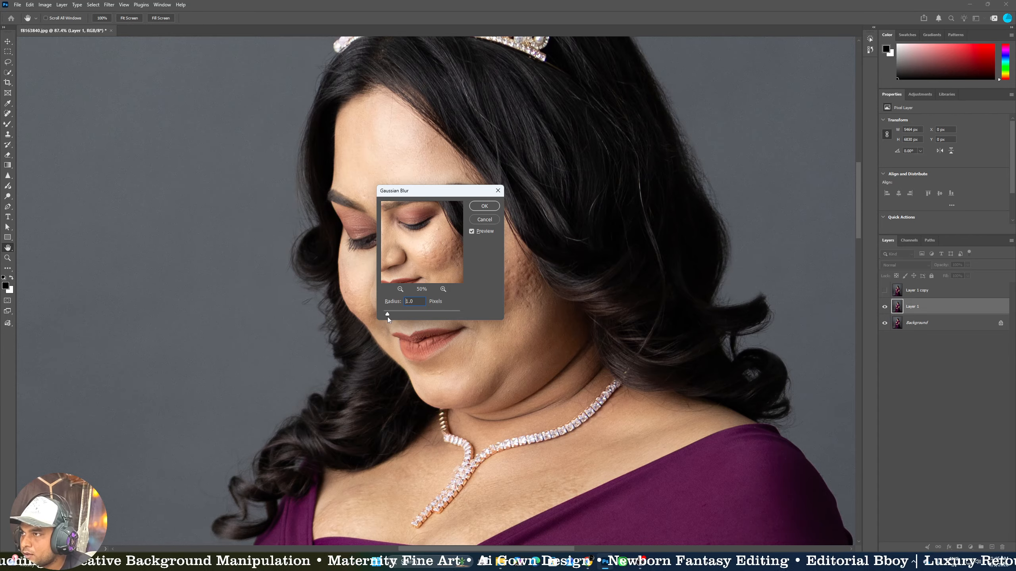
drag(393, 319, 400, 317)
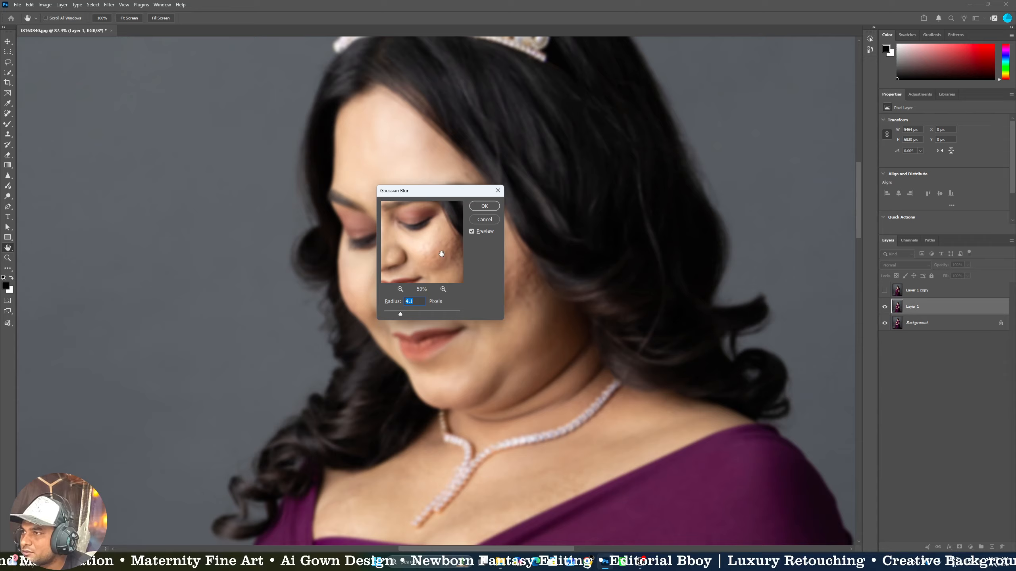
Examine the cheek, forehead and nose in the Gaussian Blur preview, enlarging it to 67%
mouse_move(401, 221)
mouse_down()
mouse_move(441, 272)
mouse_move(398, 221)
mouse_up()
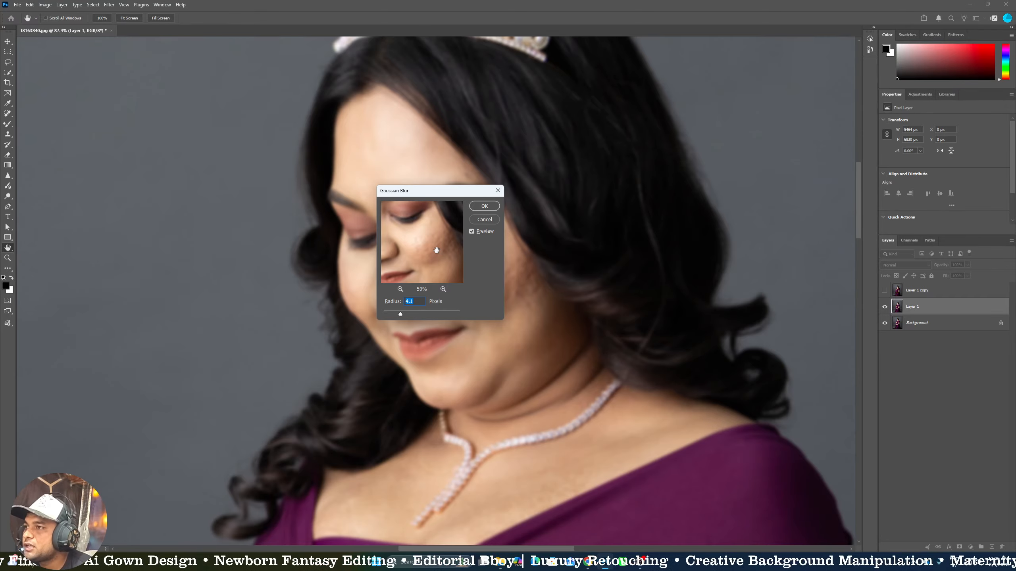
mouse_move(433, 251)
mouse_down()
mouse_move(446, 273)
mouse_move(430, 247)
mouse_up()
click(443, 289)
click(433, 245)
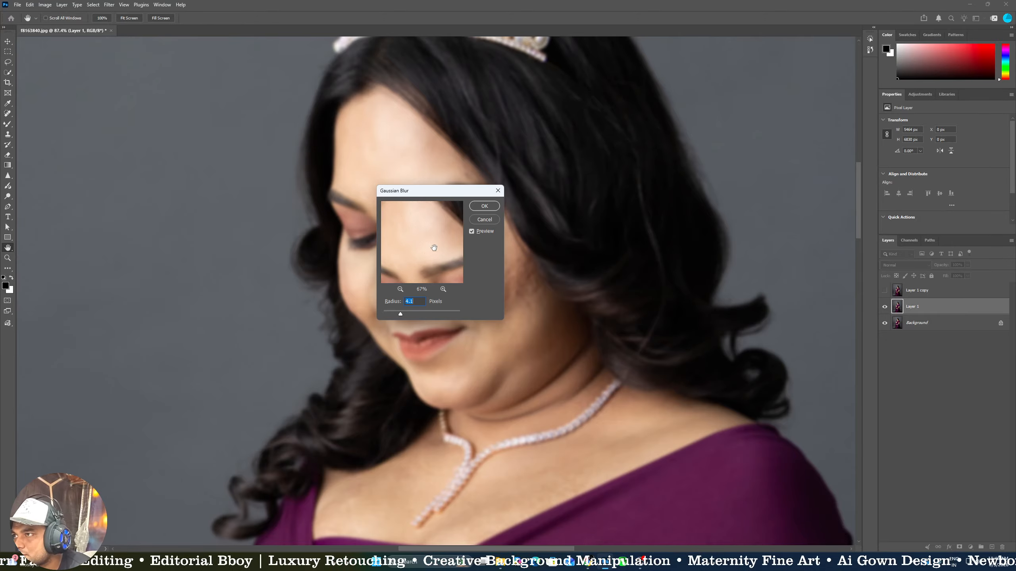
mouse_move(440, 259)
mouse_down()
mouse_move(423, 235)
mouse_move(428, 253)
mouse_up()
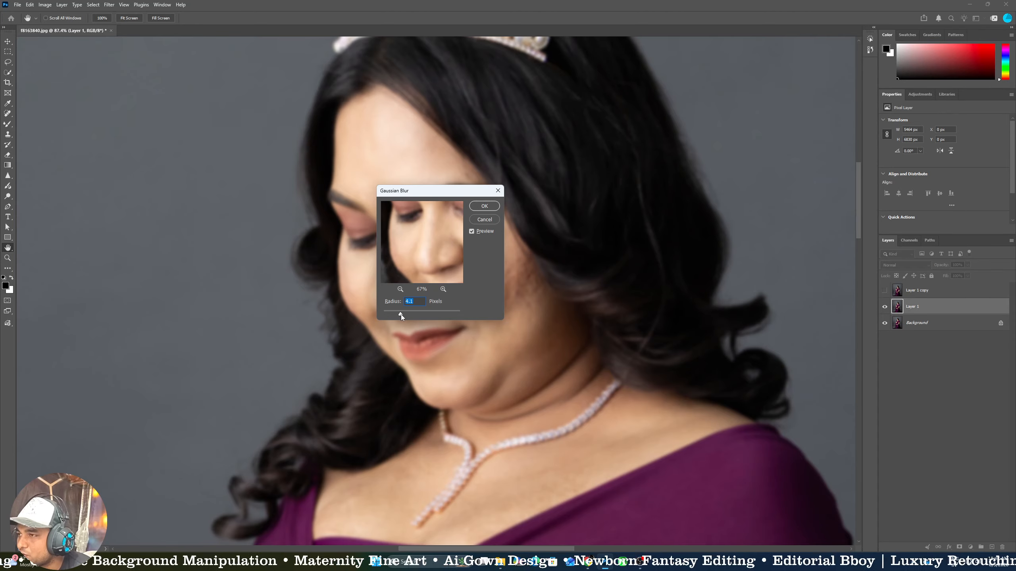
Try a 6.4-pixel Gaussian Blur radius while checking the cheek and eyes in the preview, and apply the blur at 7 pixels
drag(403, 316, 404, 316)
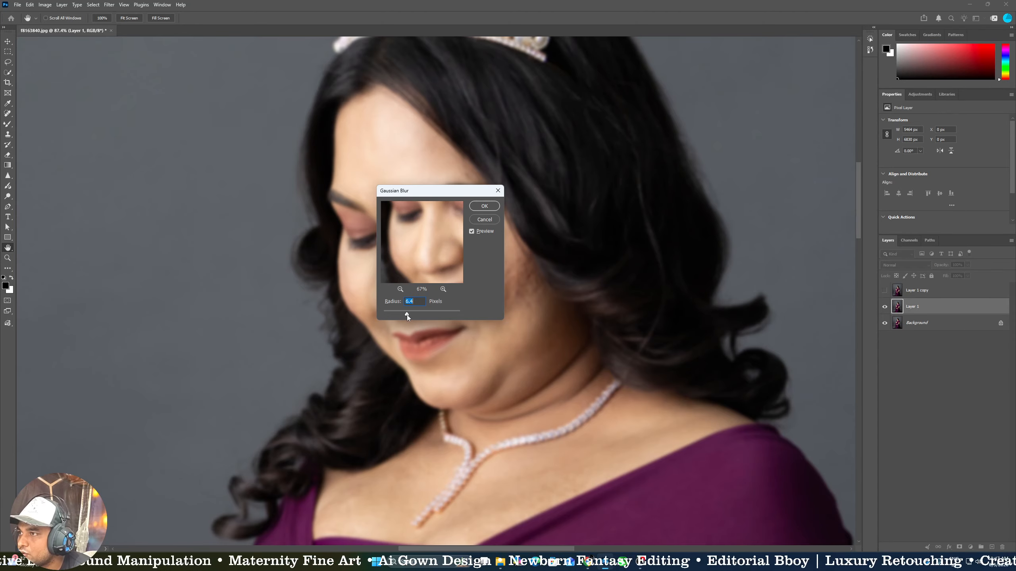
drag(437, 257, 428, 227)
click(399, 288)
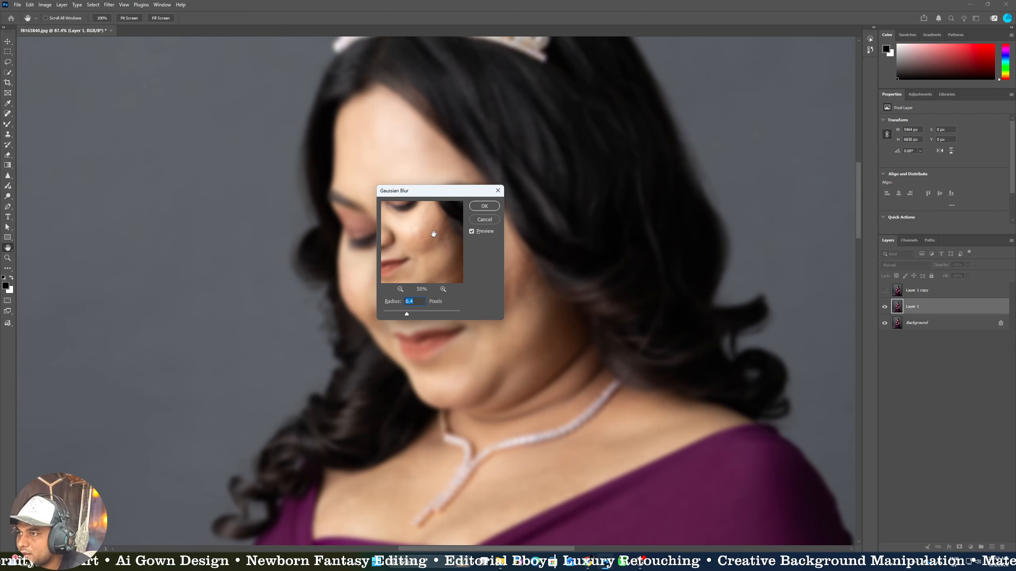
drag(429, 223, 431, 255)
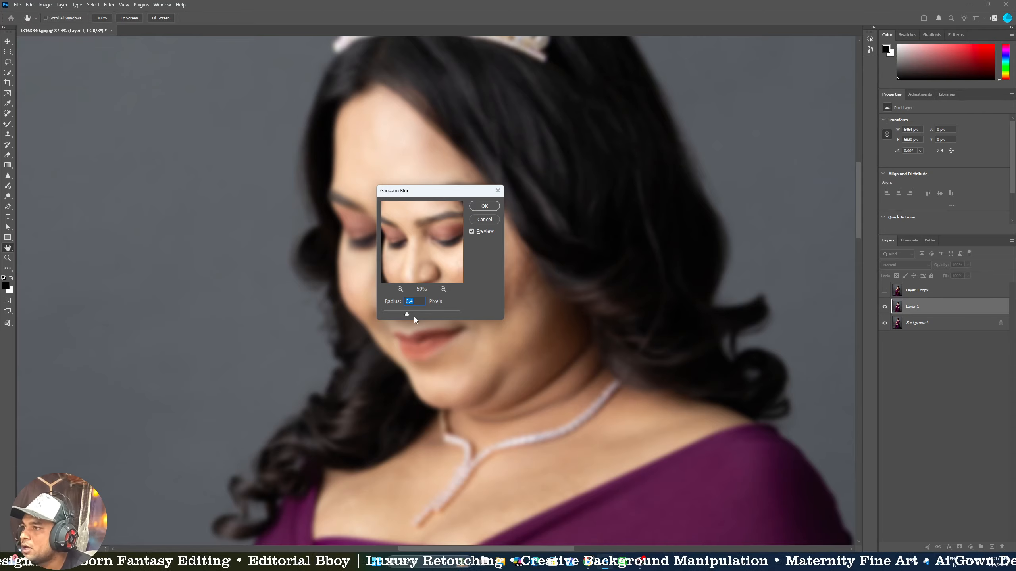
text(7)
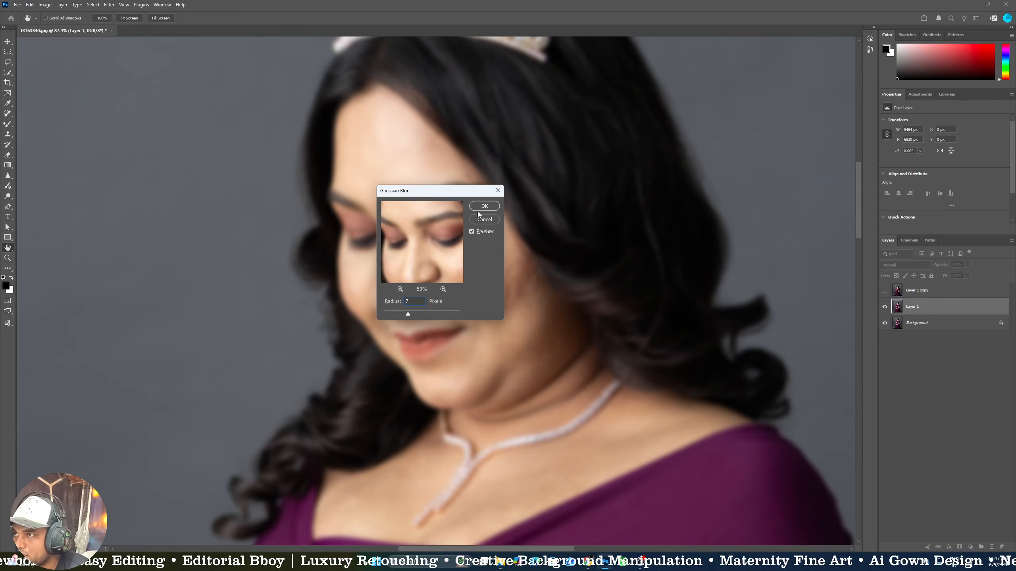
click(486, 205)
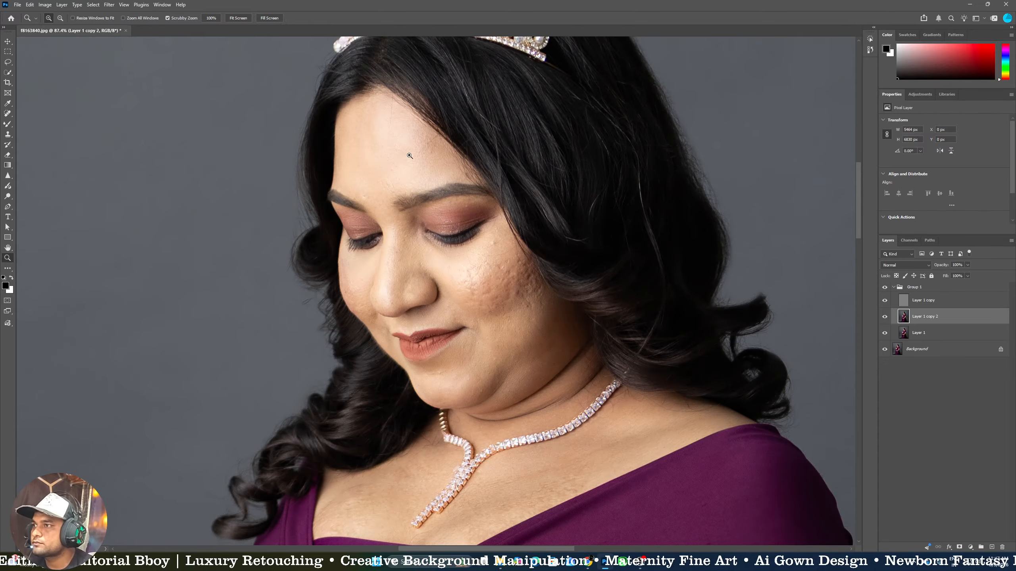
Pick the Mixer Brush and try to add a blank layer inside Group 1
scroll(420, 177, up, 2)
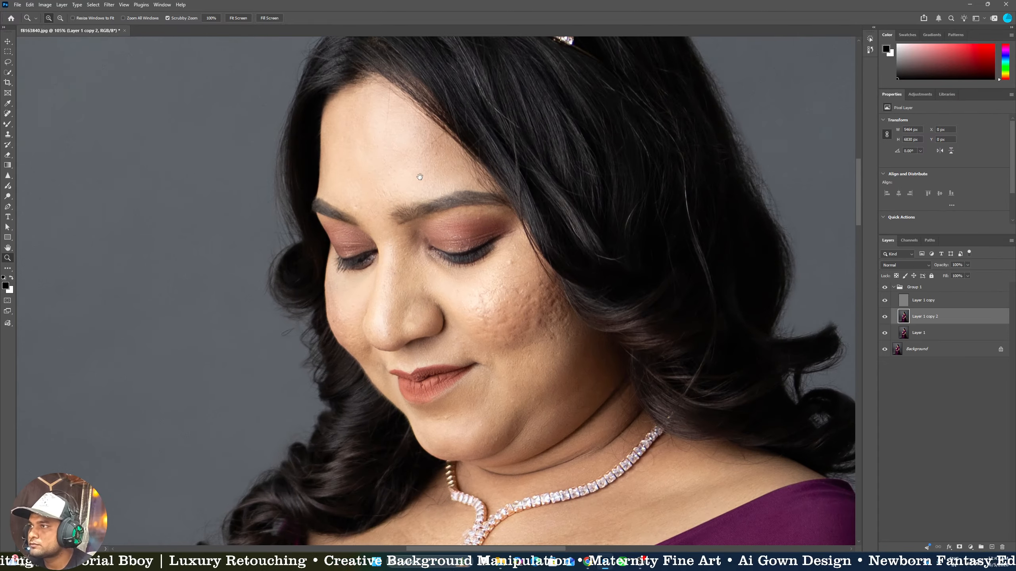
drag(405, 155, 410, 182)
key(b)
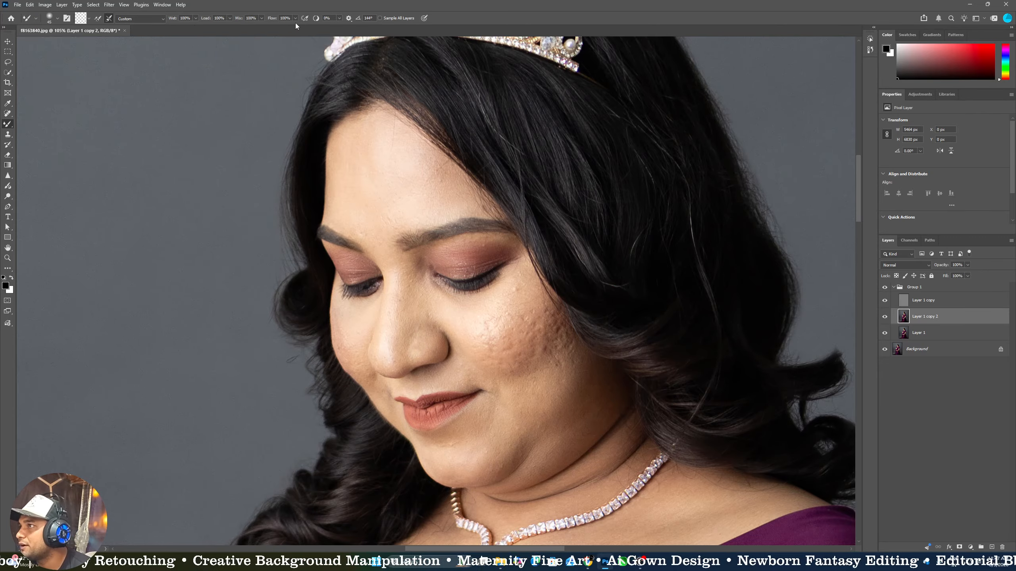
click(917, 286)
click(991, 547)
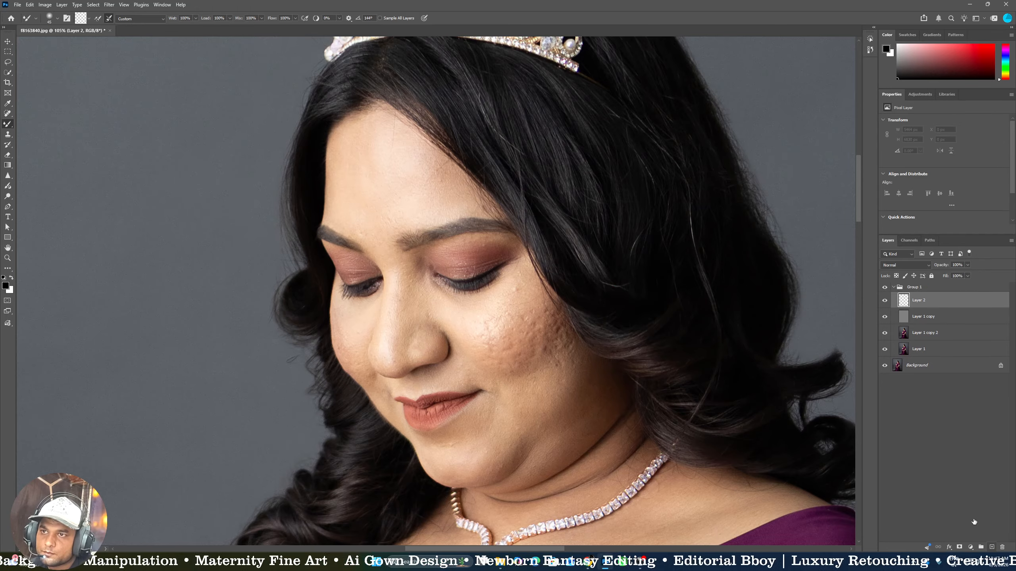
key(ctrl+z)
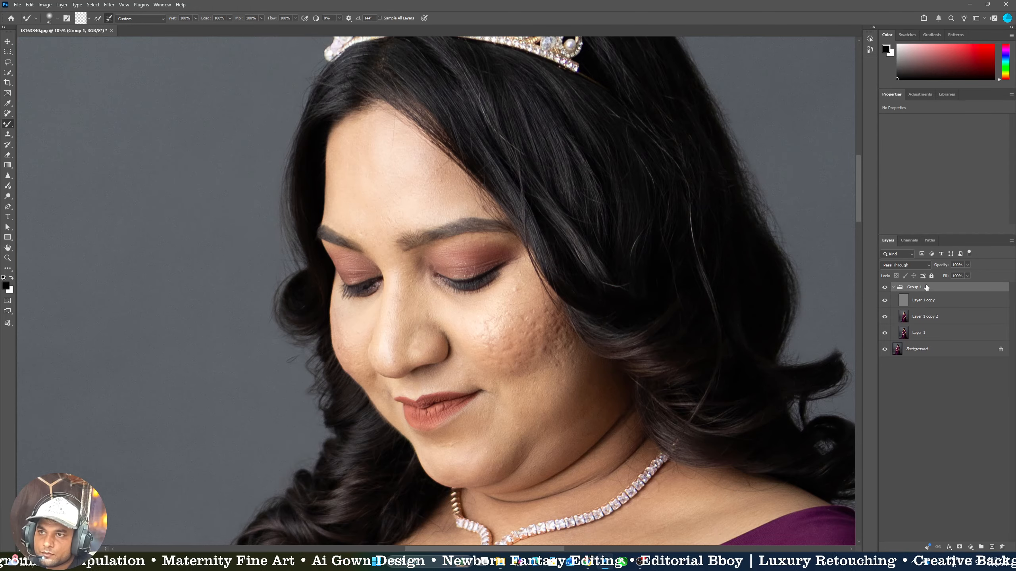
Add a blank layer above Group 1 and fill it with white
click(992, 547)
drag(956, 298, 938, 278)
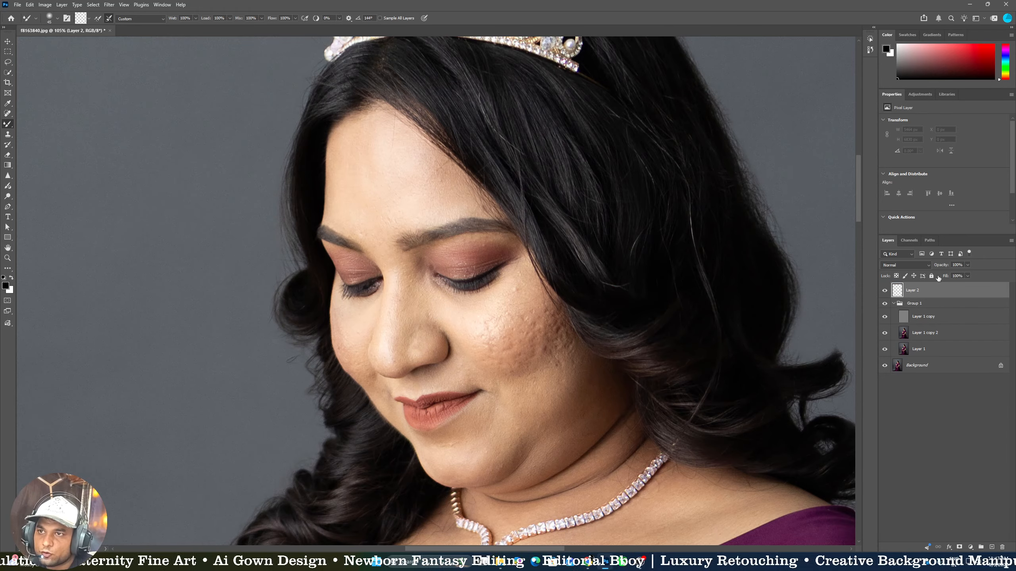
key(ctrl+BackSpace)
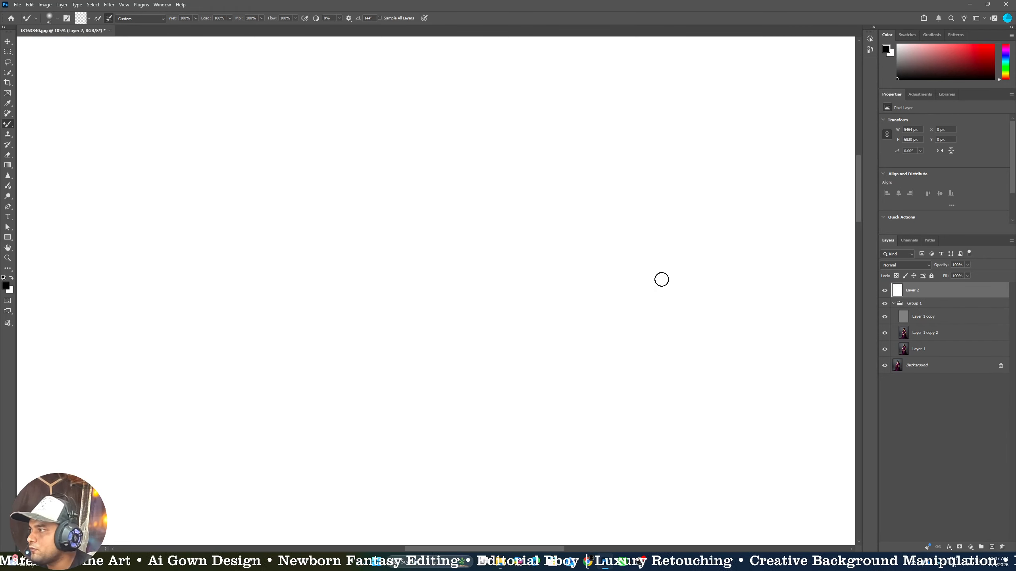
Marquee a near-square area about 1700 by 1650 px on the white layer, fill it with black and deselect
key(z)
drag(311, 282, 223, 286)
drag(360, 348, 440, 251)
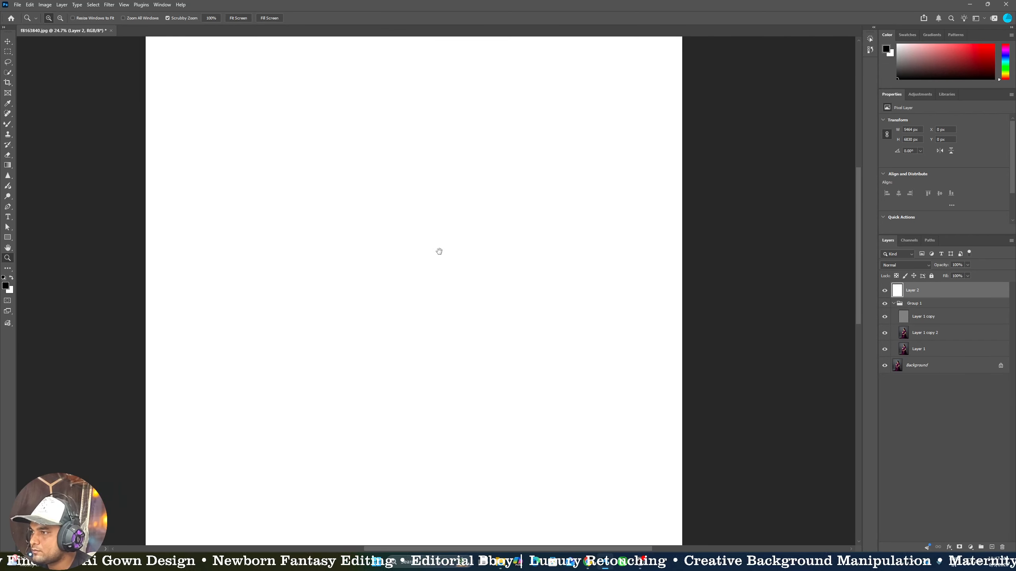
key(ctrl+minus)
key(m)
drag(315, 183, 430, 294)
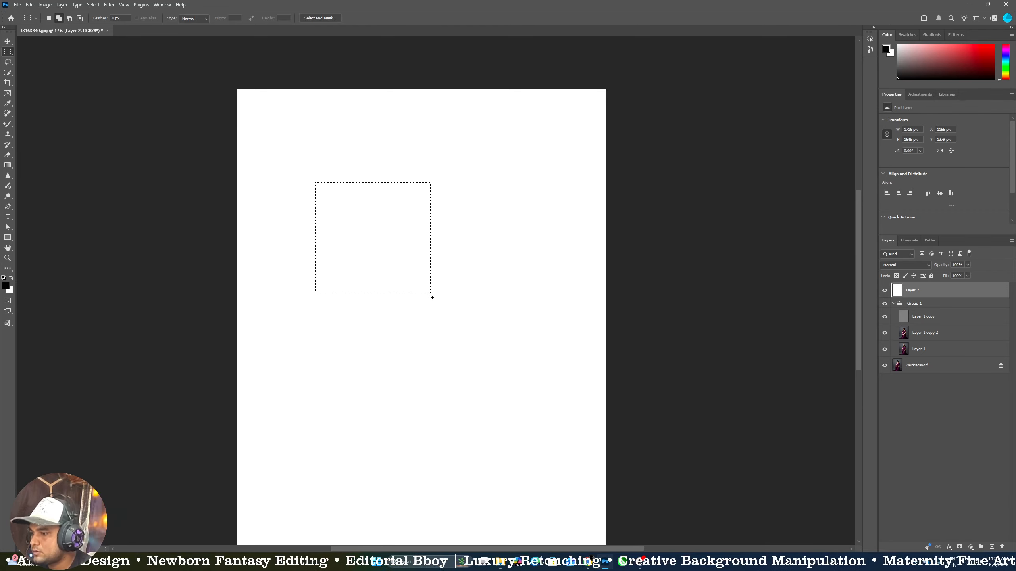
key(alt+BackSpace)
key(ctrl+d)
Enlarge the Mixer Brush and raise its stroke smoothing for a test on the black square
key(z)
drag(408, 204, 413, 199)
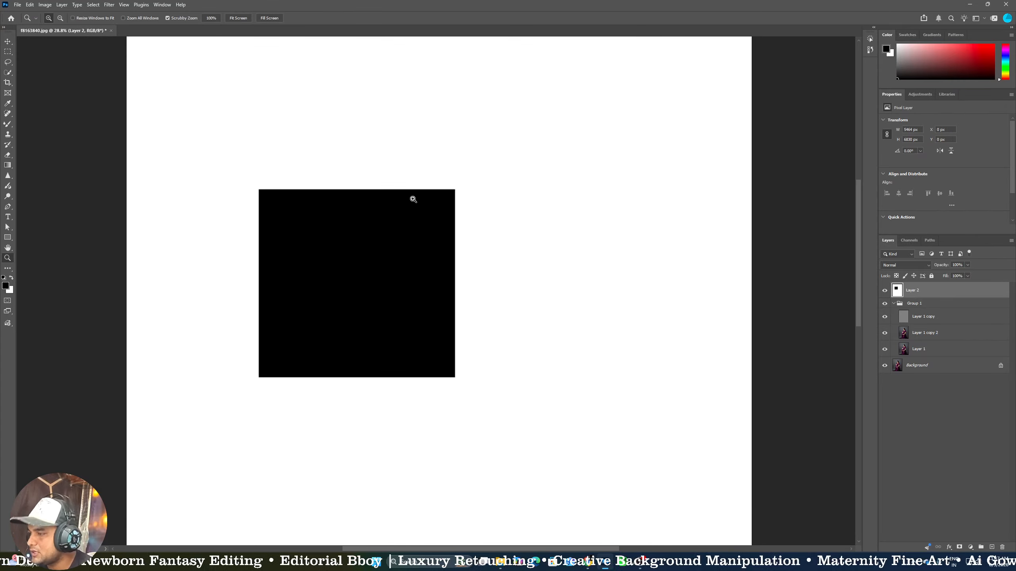
key(b)
scroll(426, 254, up, 4)
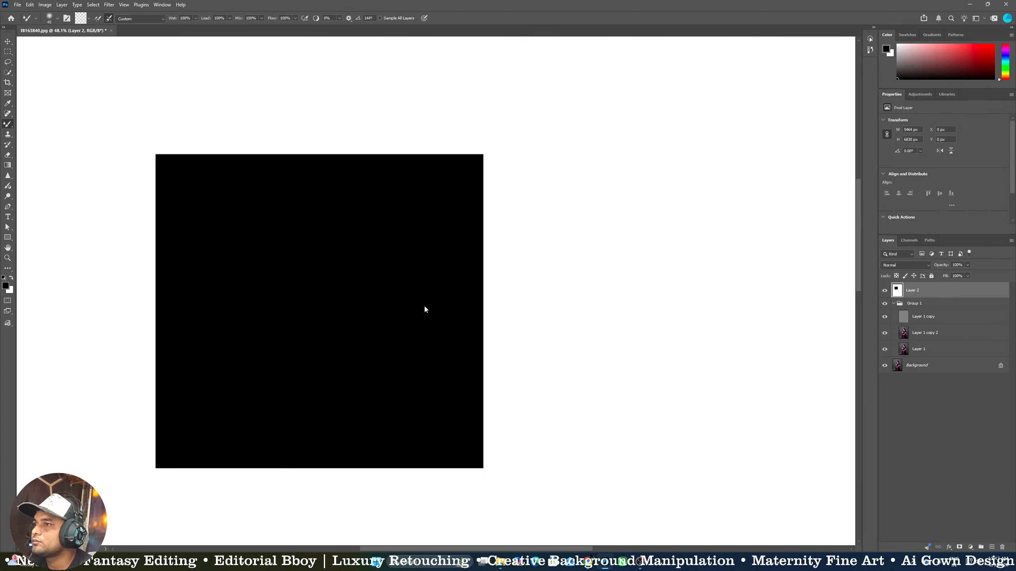
drag(421, 305, 488, 309)
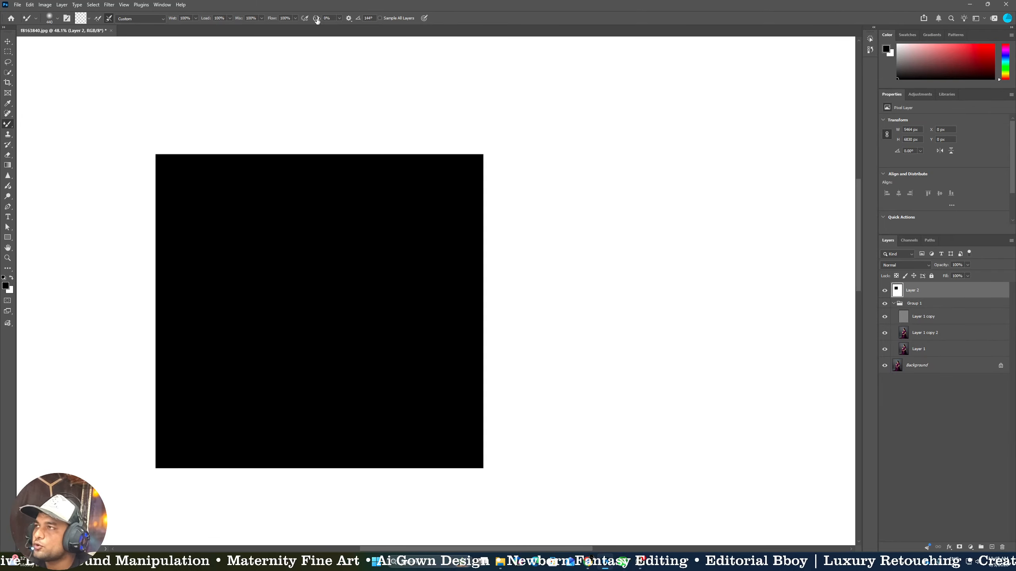
drag(423, 17, 422, 17)
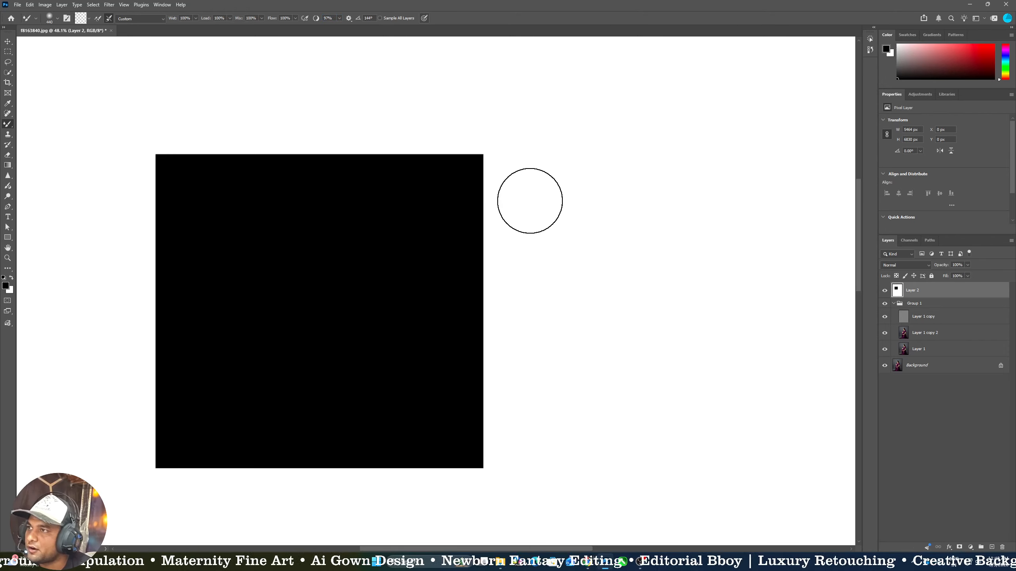
Smear white into the black square with several Mixer Brush test strokes, and undo them
drag(553, 166, 319, 326)
drag(553, 250, 304, 343)
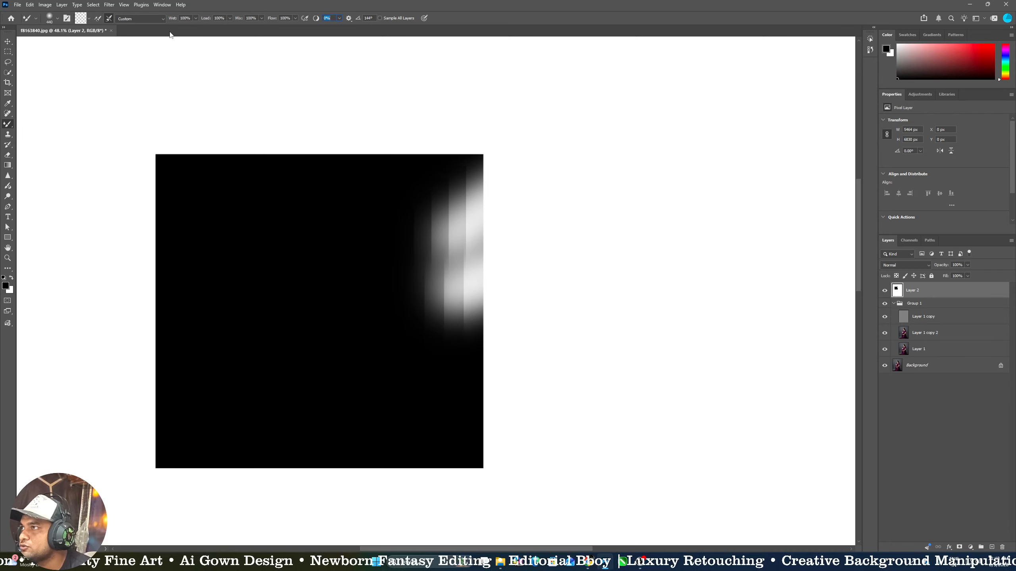
drag(562, 329, 182, 443)
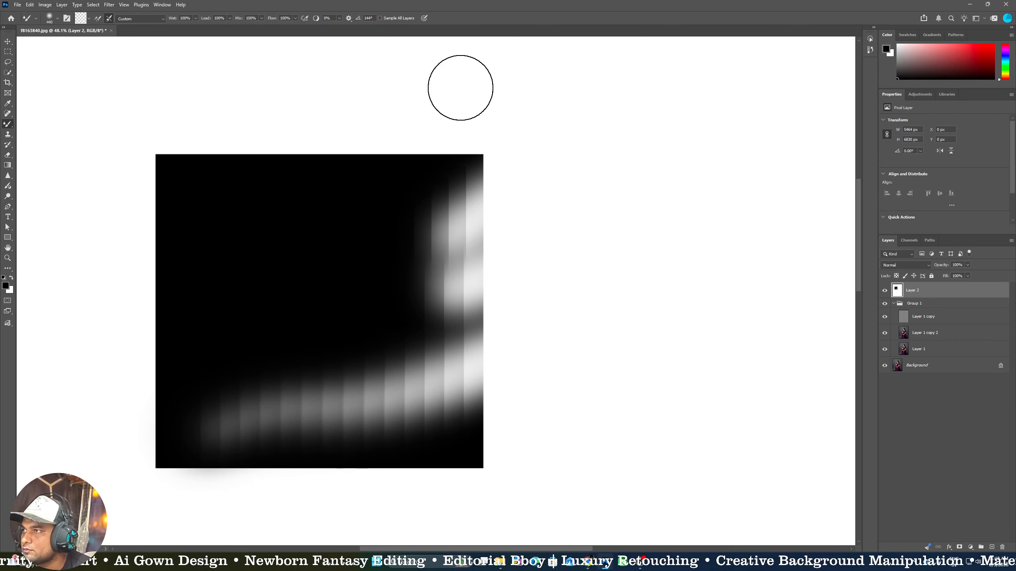
drag(461, 87, 95, 323)
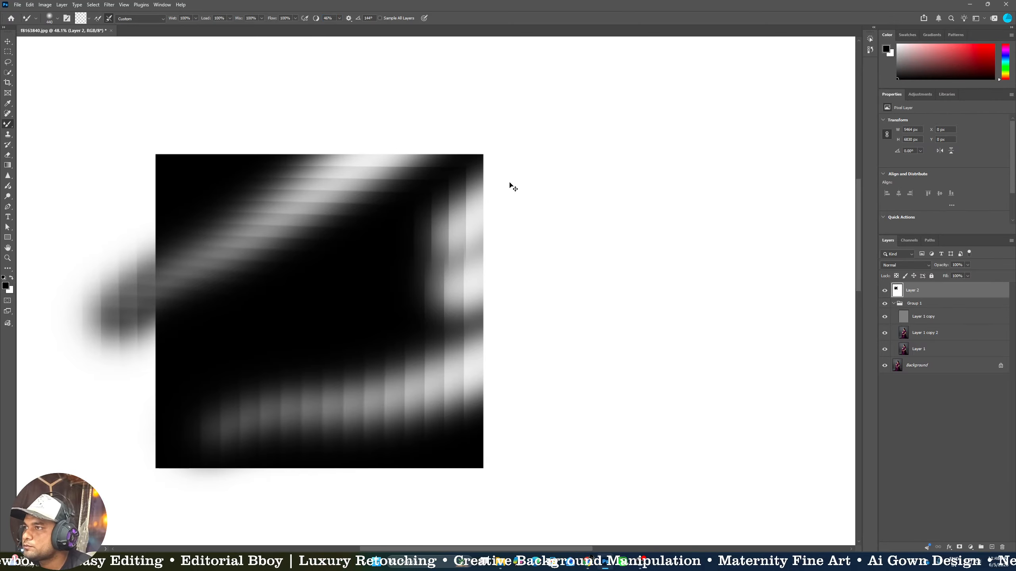
key(ctrl+z)
key(ctrl+z)
key(ctrl+z)
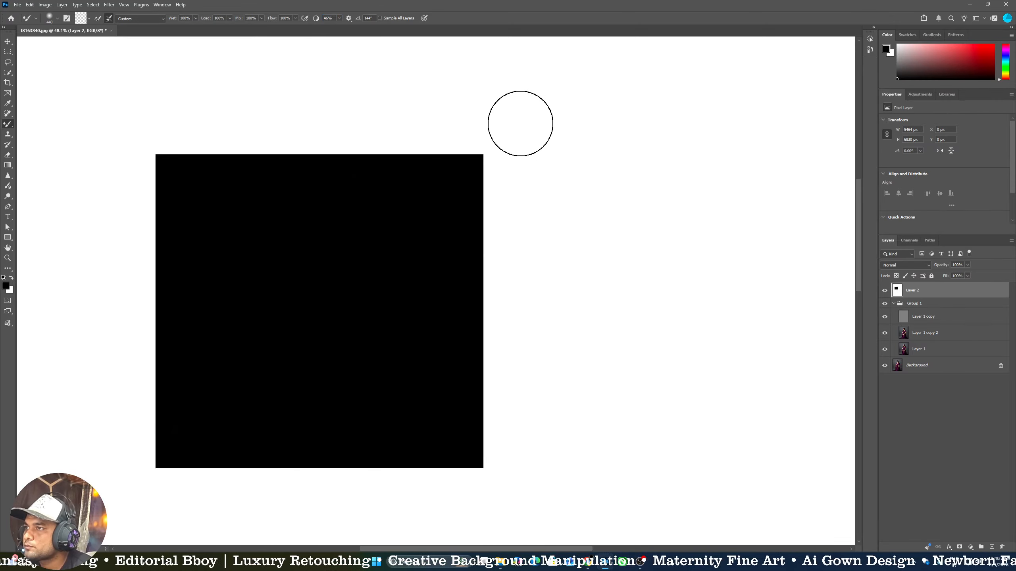
Smear white through the black square at 46%, 100% and 0% smoothing, and delete the test layer
drag(519, 123, 228, 321)
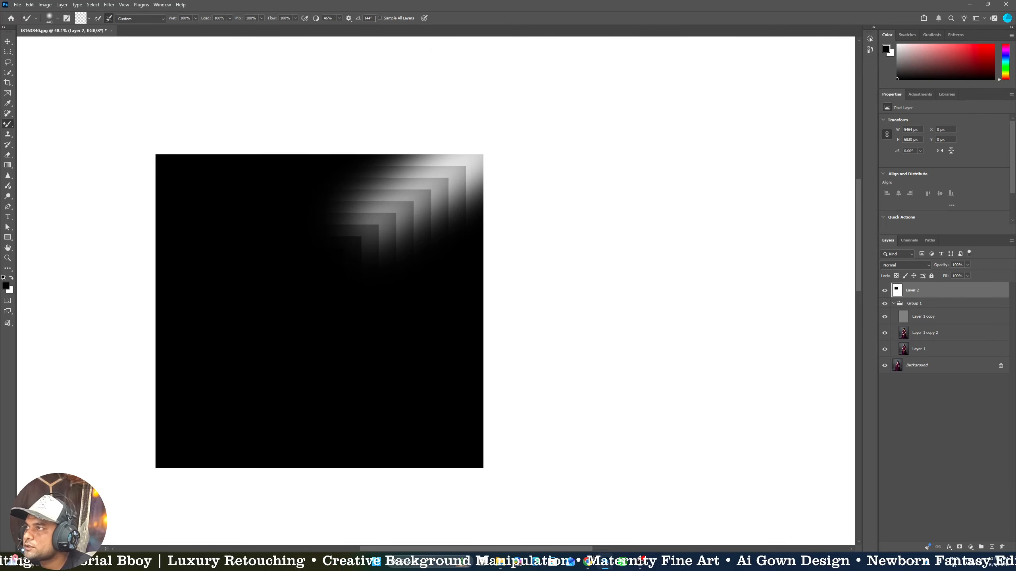
drag(358, 24, 452, 50)
drag(514, 233, 172, 459)
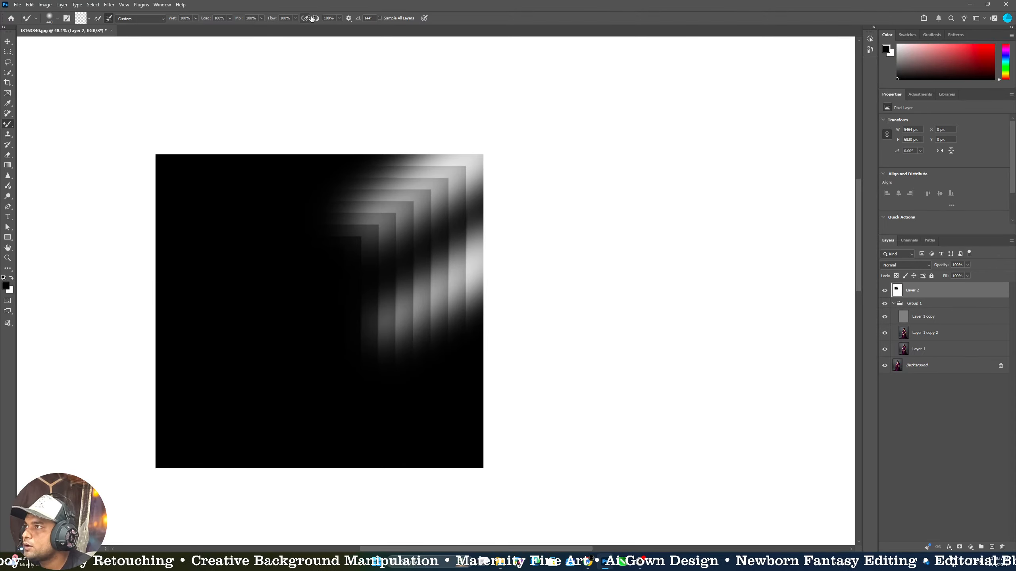
drag(329, 132, 24, 448)
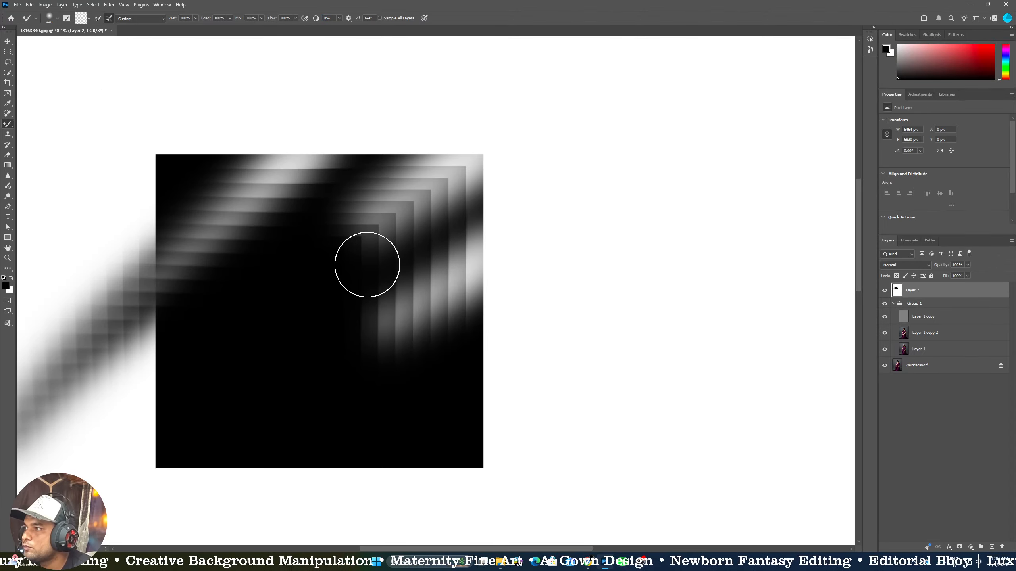
drag(424, 410, 165, 515)
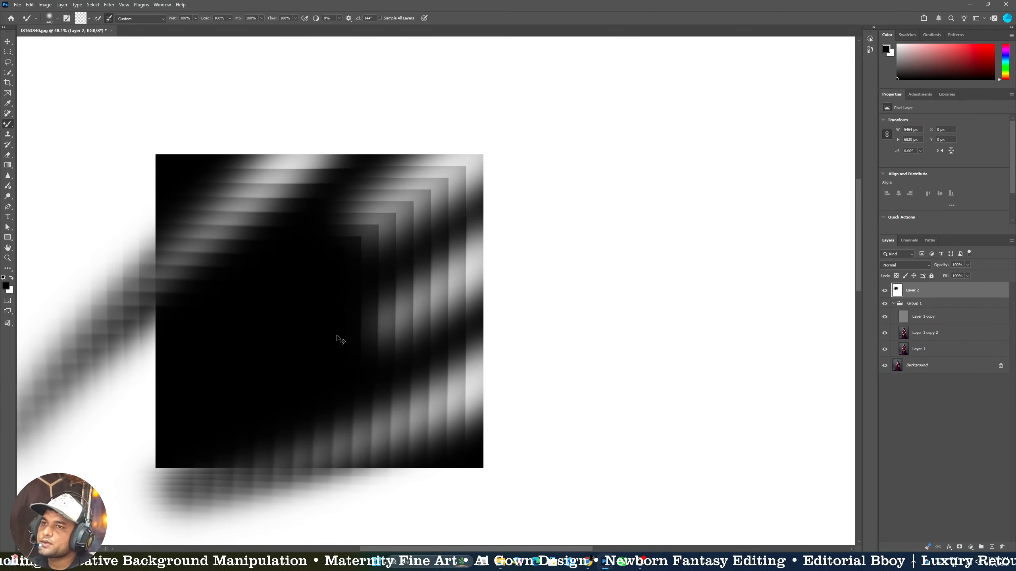
key(Delete)
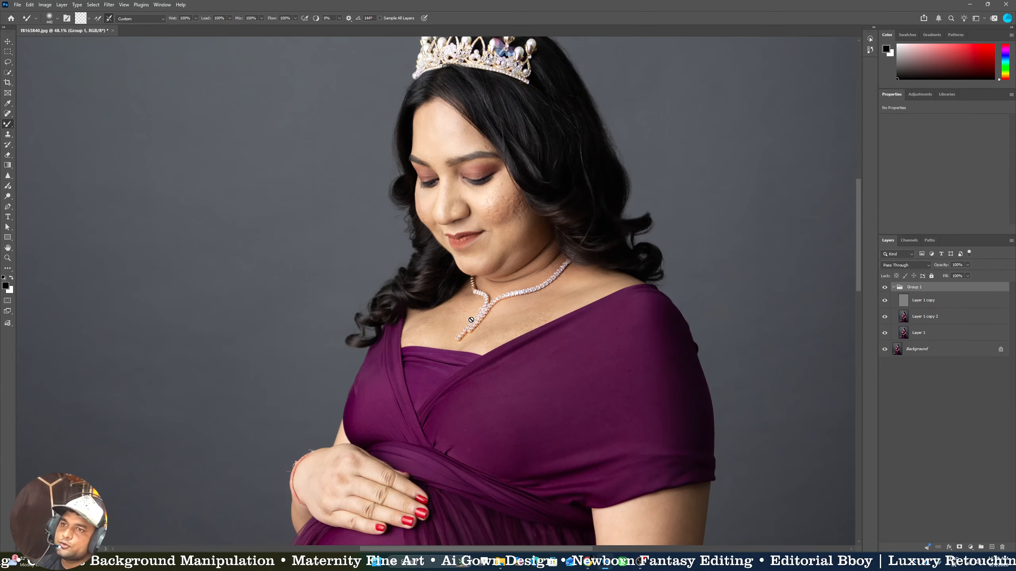
Select Layer 1 copy 2 and prepare the Mixer Brush for the face with 0% smoothing and a smaller tip
click(900, 314)
key(z)
mouse_move(472, 127)
mouse_down()
mouse_move(477, 119)
mouse_move(490, 153)
mouse_move(487, 184)
mouse_up()
key(b)
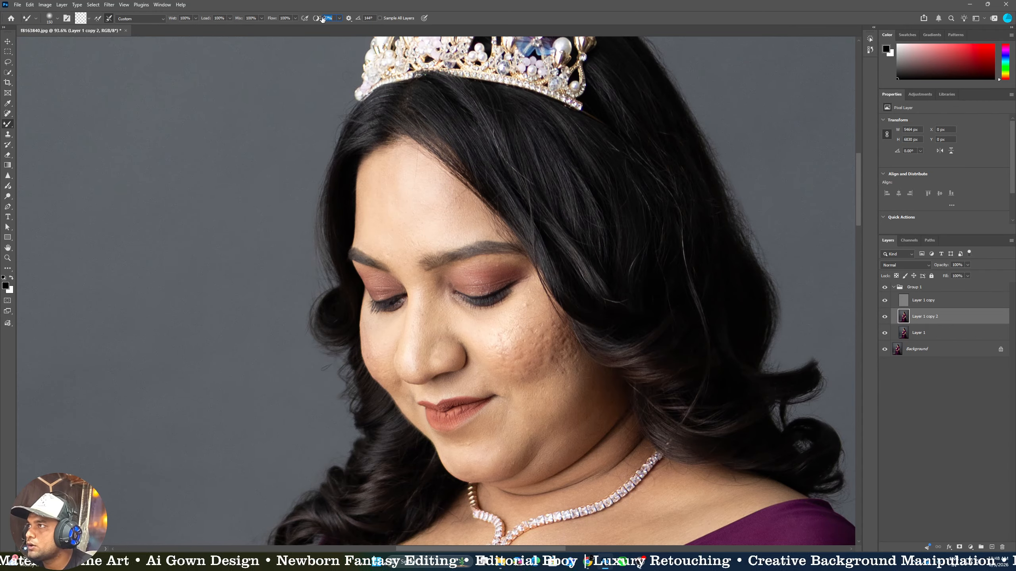
key(Return)
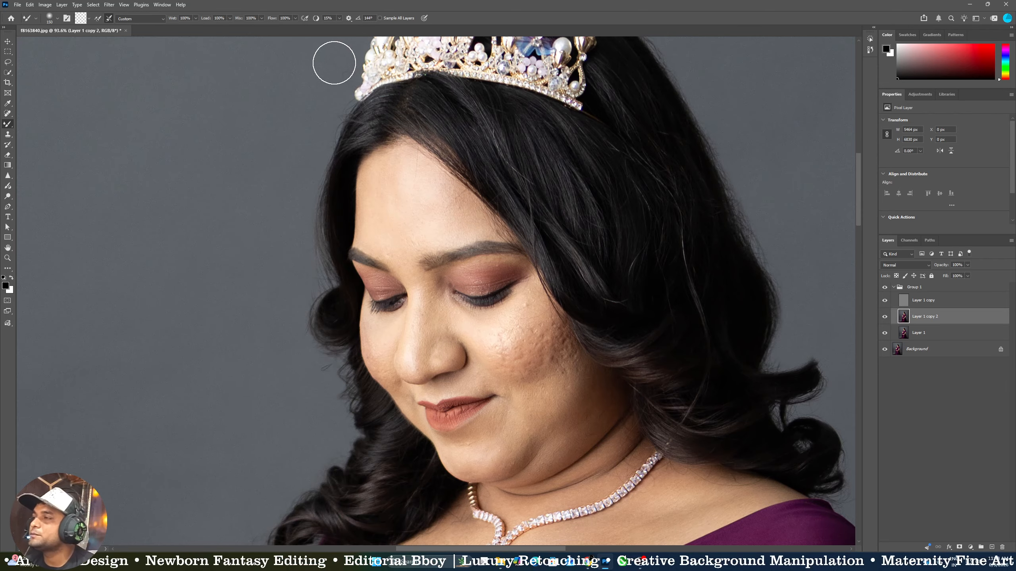
drag(315, 19, 294, 21)
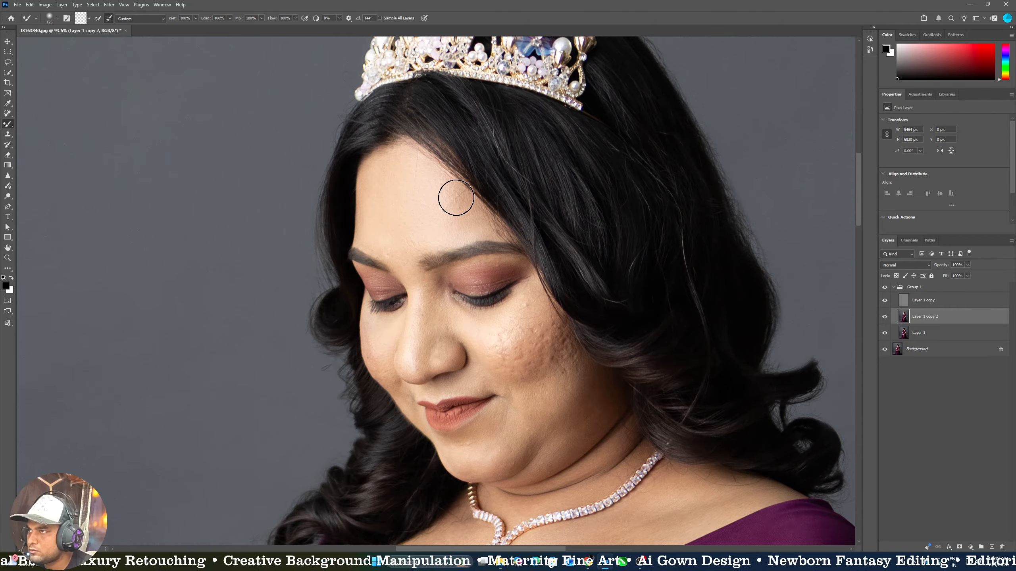
key(bracketleft)
key(bracketleft)
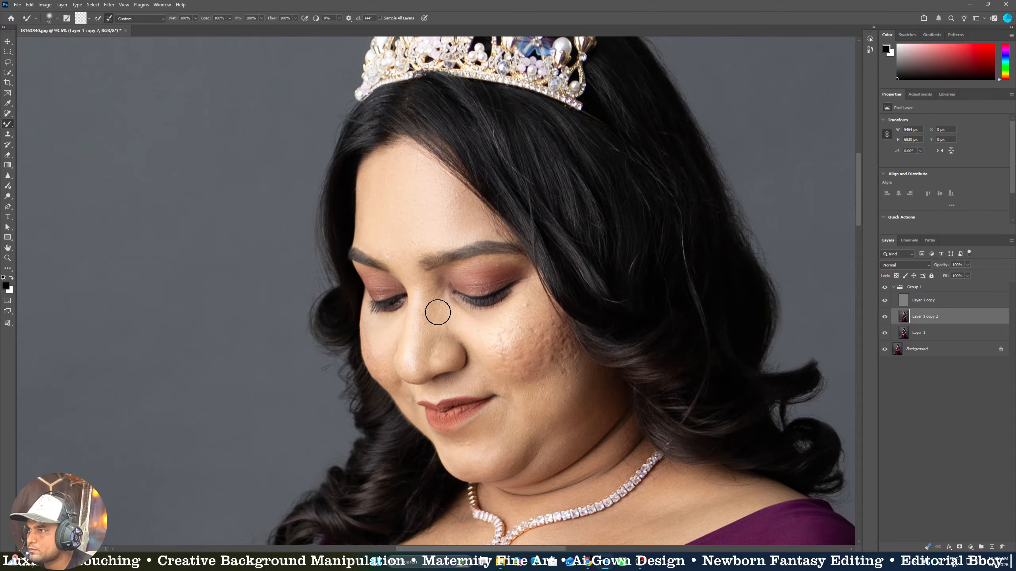
Zoom out from the face to view the whole figure in the portrait
key(z)
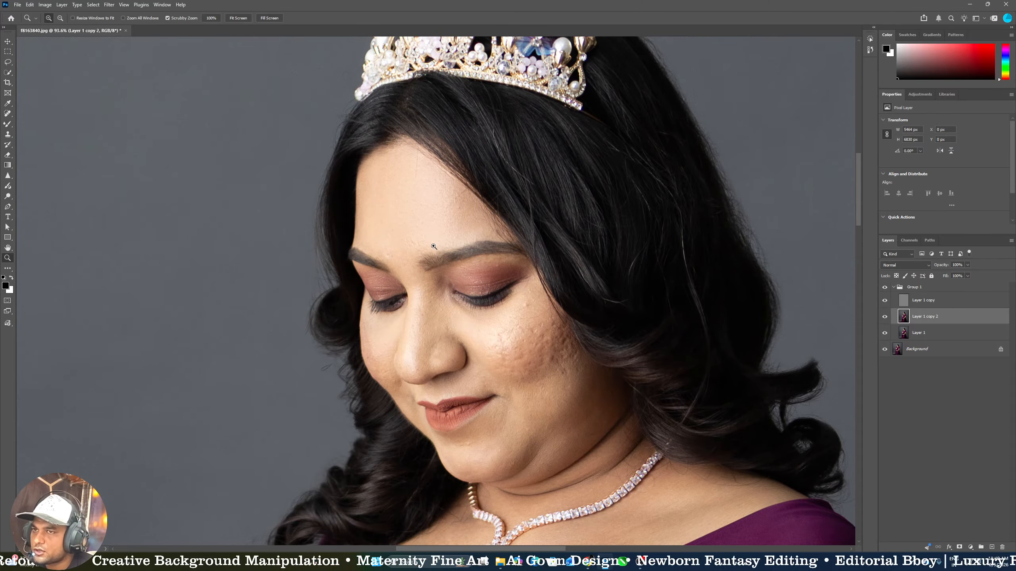
drag(472, 237, 433, 252)
right_click(434, 253)
key(Return)
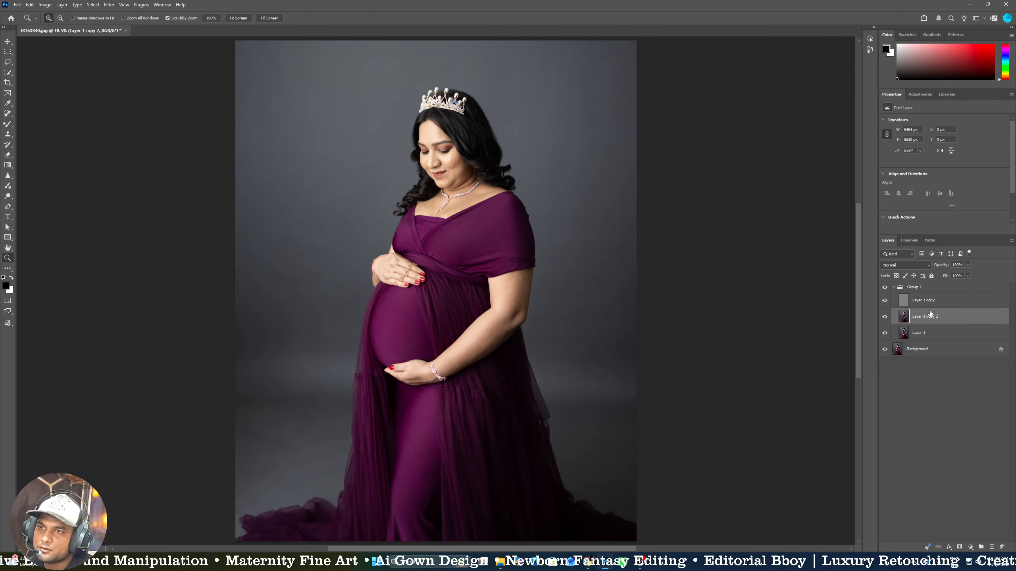
Add a Black & White adjustment layer inside Group 1 and set its reds to -21 and yellows to -12
click(920, 288)
click(971, 549)
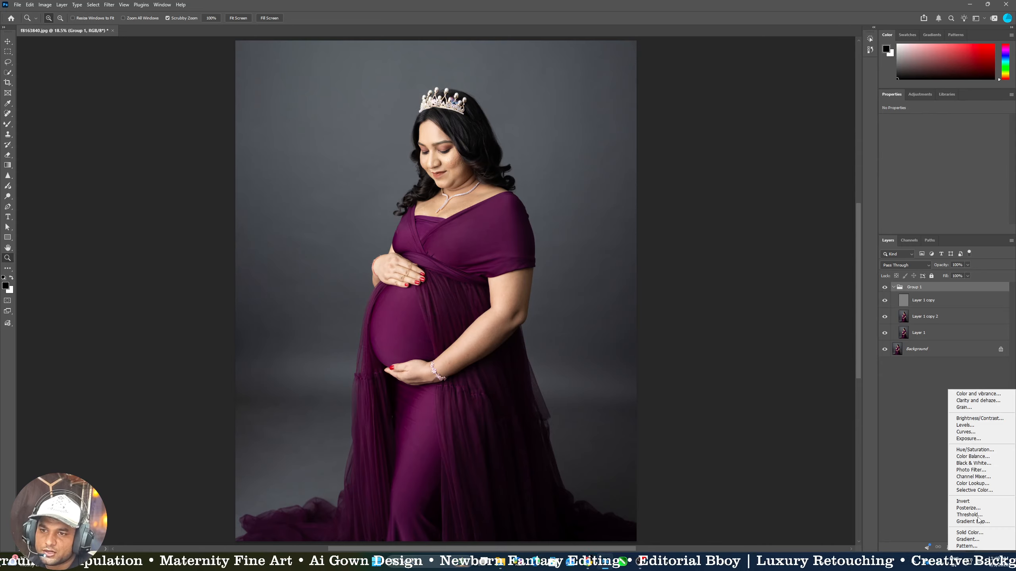
click(983, 464)
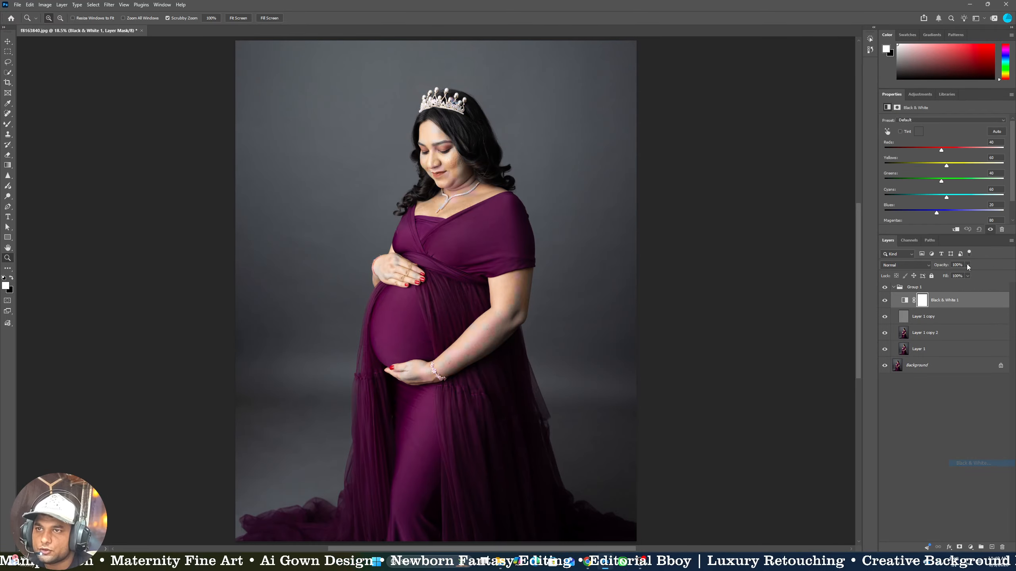
click(930, 149)
click(930, 165)
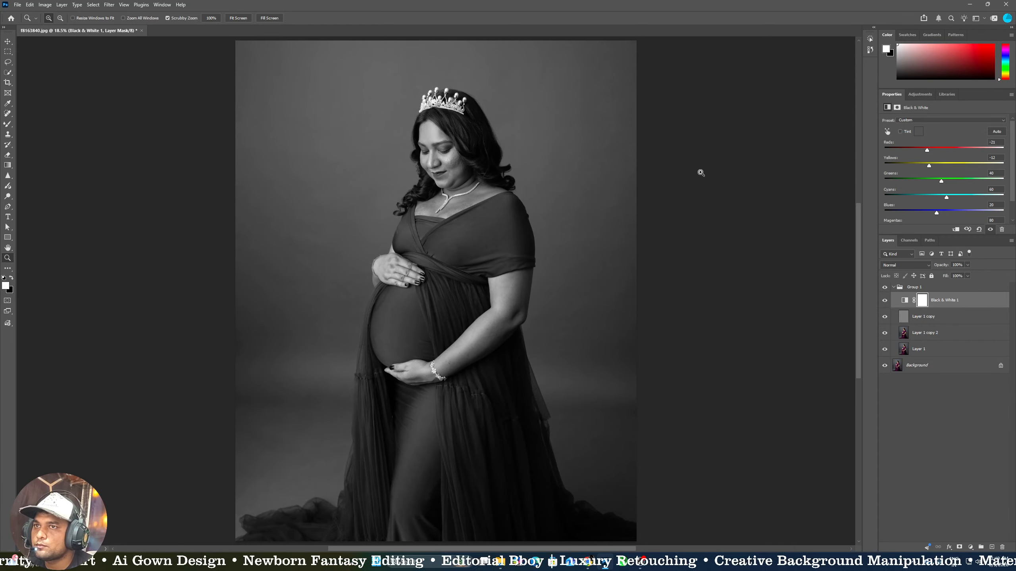
Outline the facial highlights with the Lasso tool: forehead, nose bridge, both cheeks, upper lip and chin
drag(417, 122, 515, 122)
drag(515, 176, 453, 165)
drag(457, 227, 444, 226)
key(l)
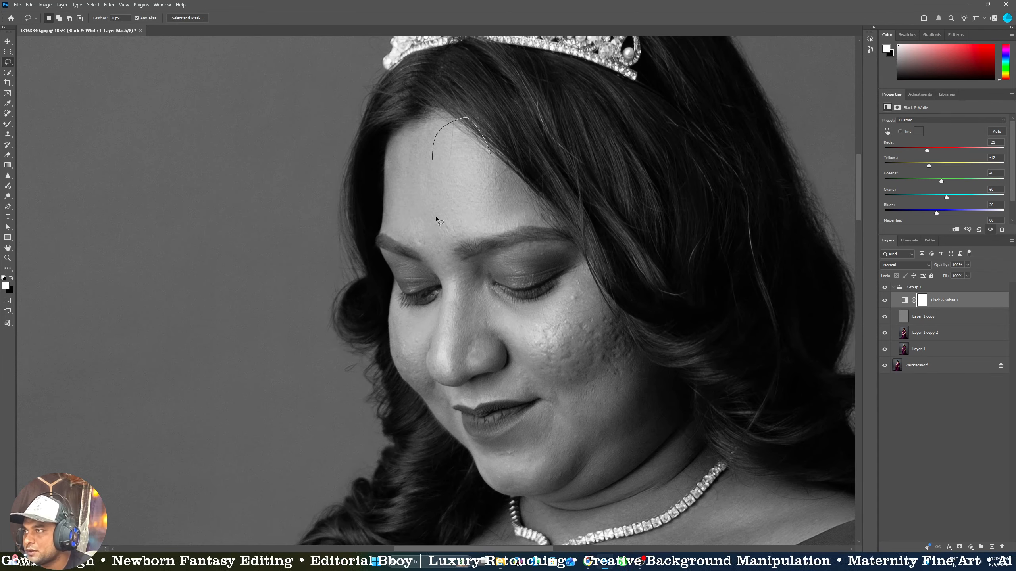
drag(463, 283, 445, 293)
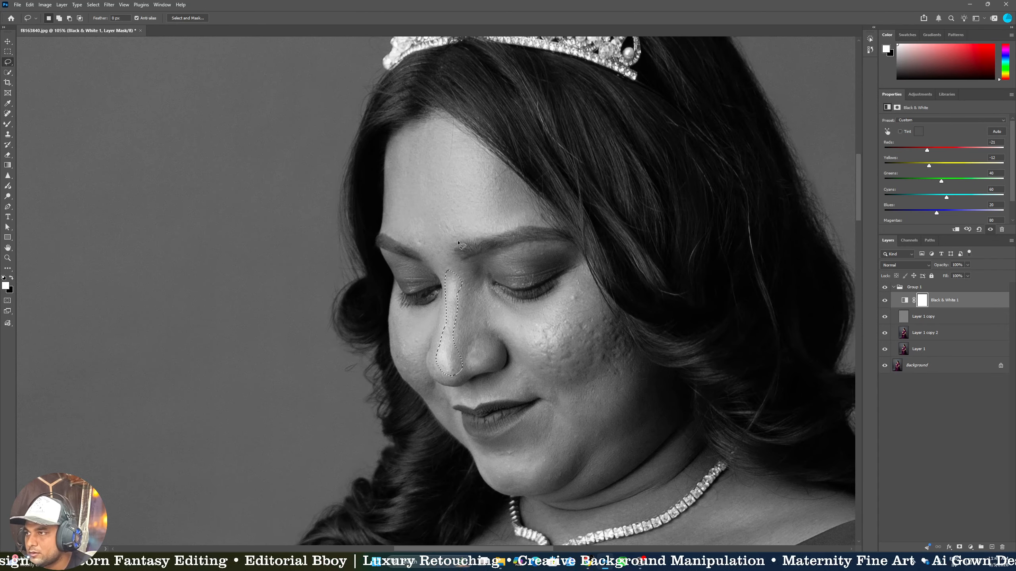
key(ctrl+z)
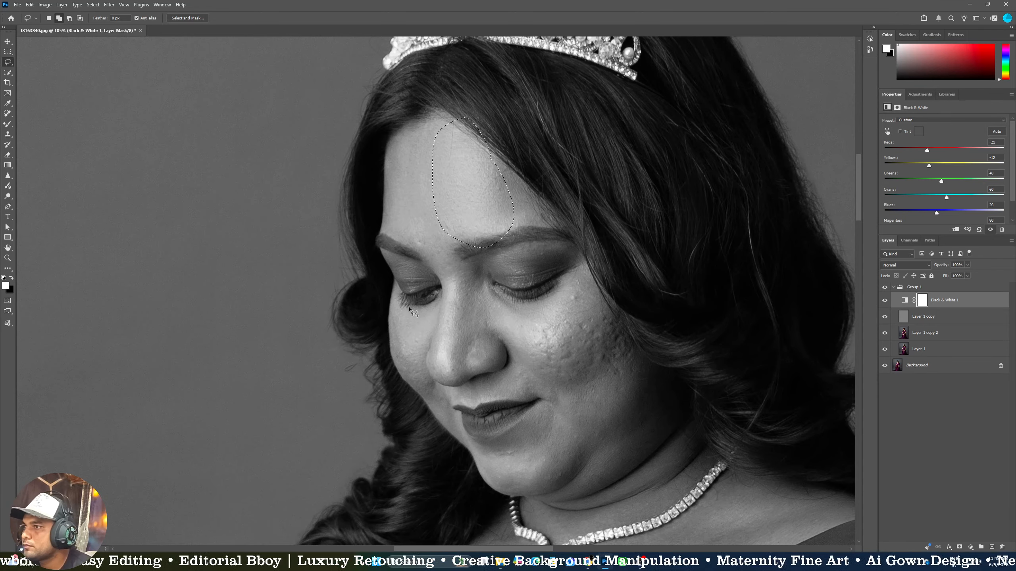
drag(464, 337, 467, 298)
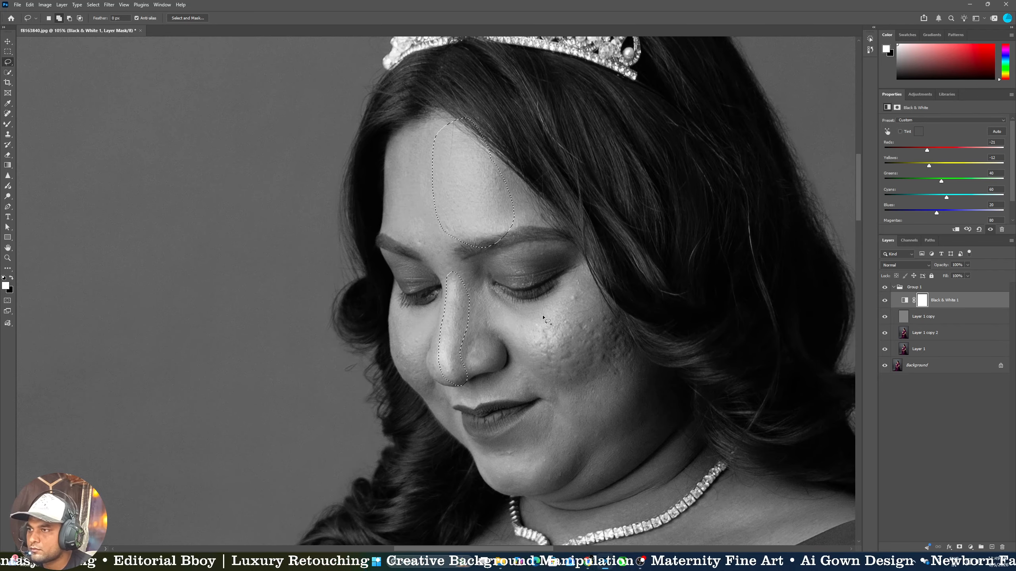
drag(573, 344, 581, 277)
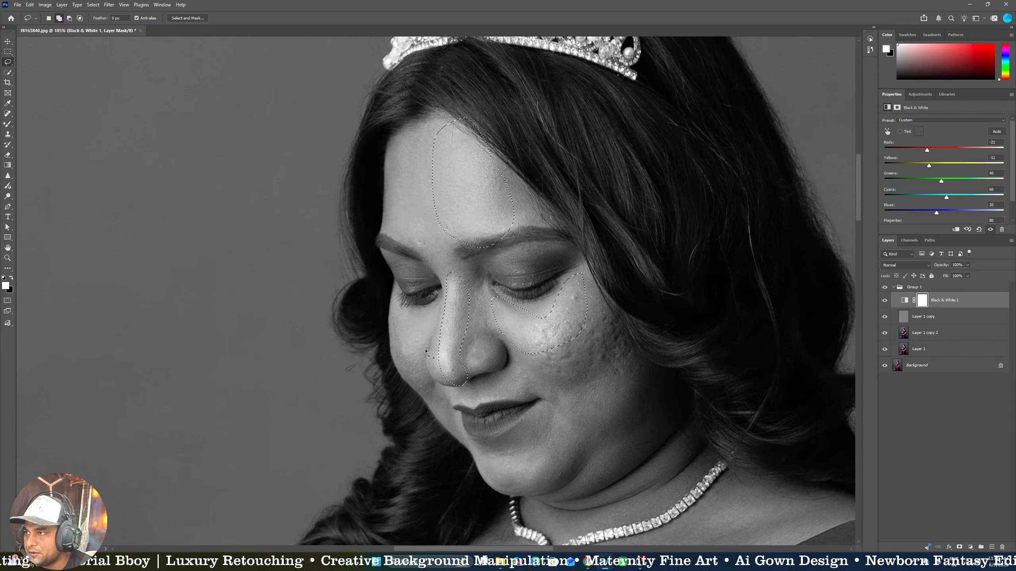
drag(421, 376, 426, 315)
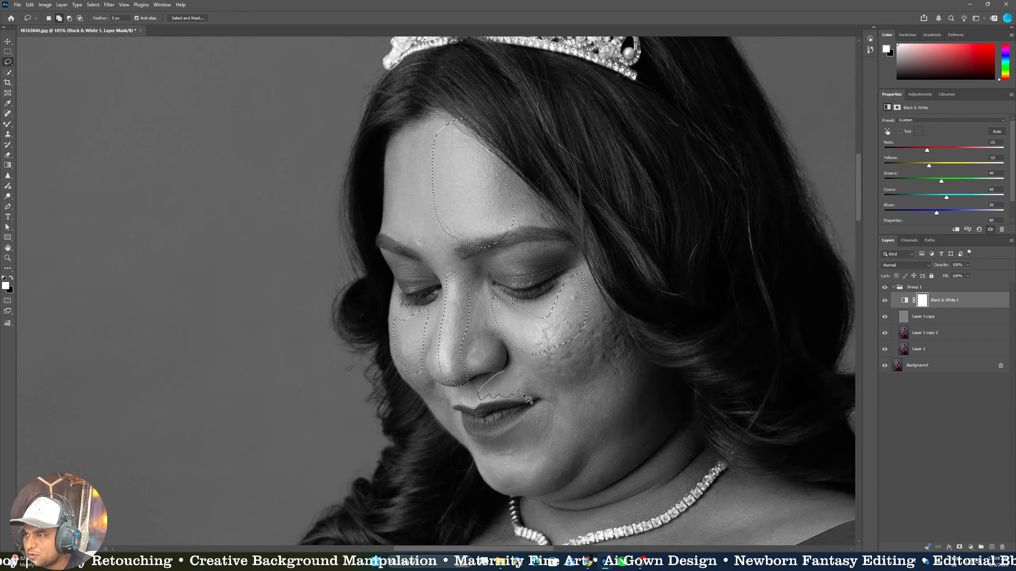
drag(499, 400, 480, 397)
drag(536, 456, 492, 464)
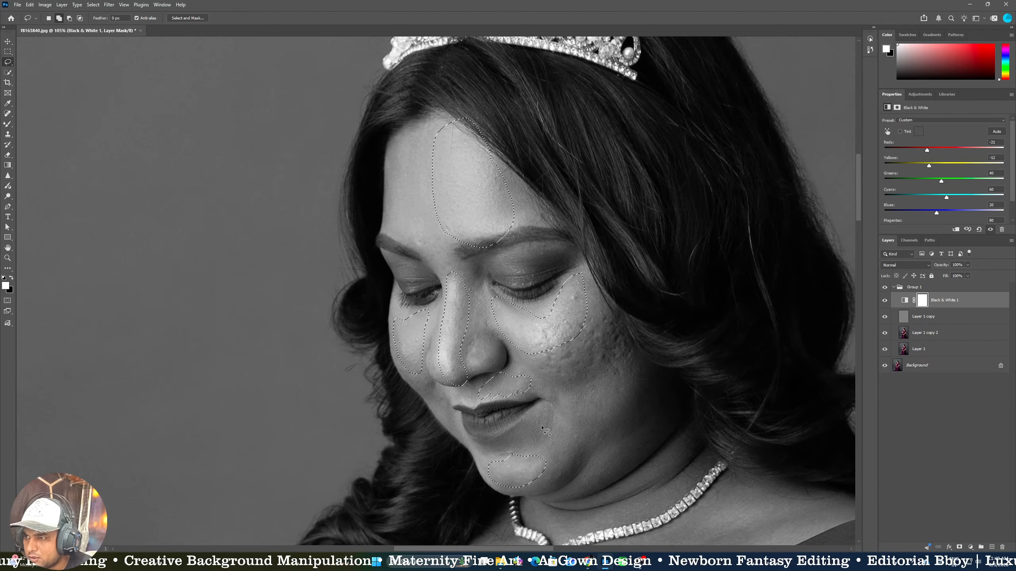
Outline the shaded lower cheek and the side of the forehead with the Lasso tool, and deselect
drag(617, 301, 581, 342)
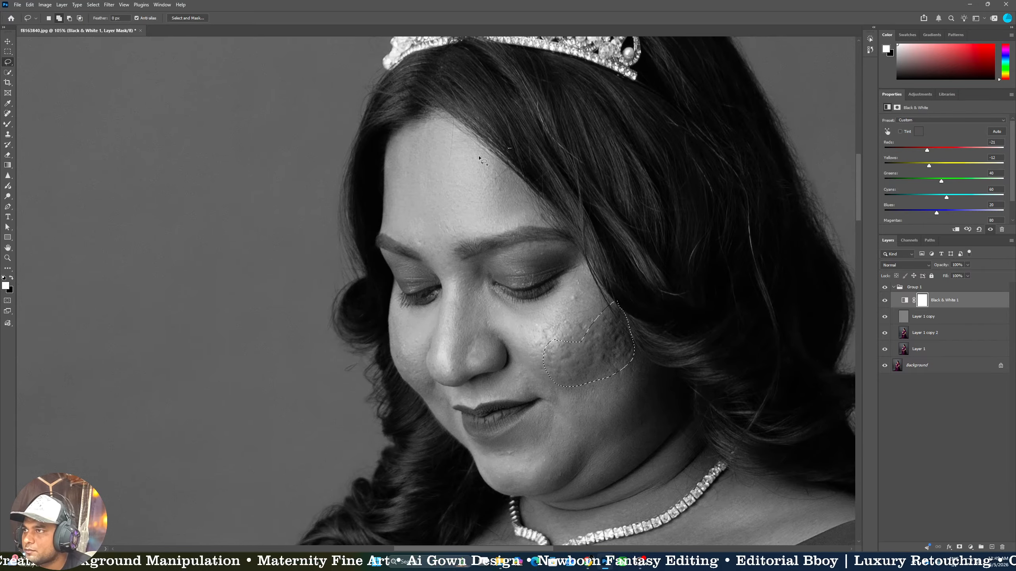
drag(559, 251, 520, 151)
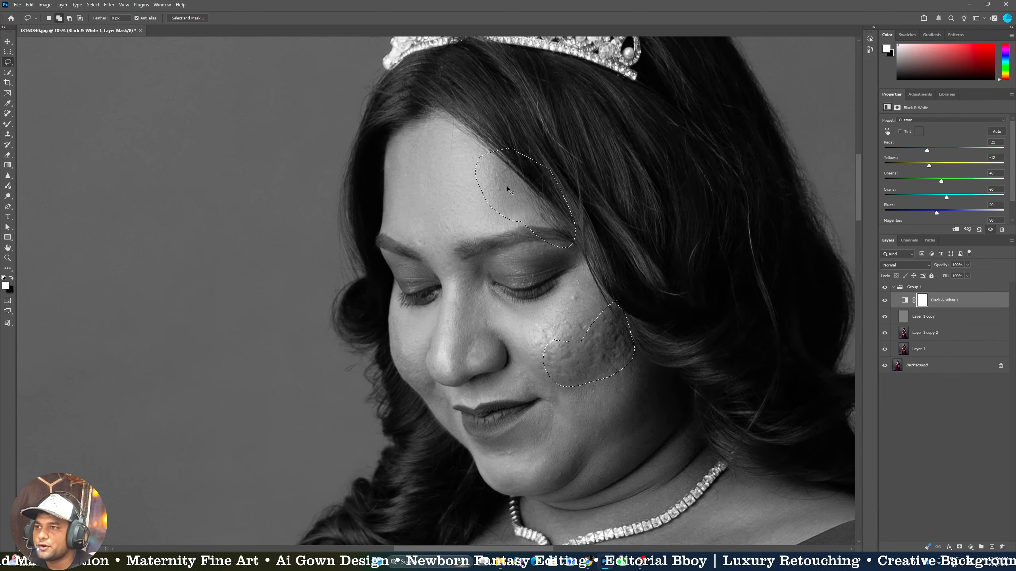
key(ctrl+d)
Select Layer 1 copy 2 and set the Mixer Brush's wetness to 80% for the face
key(z)
drag(458, 198, 454, 200)
click(920, 337)
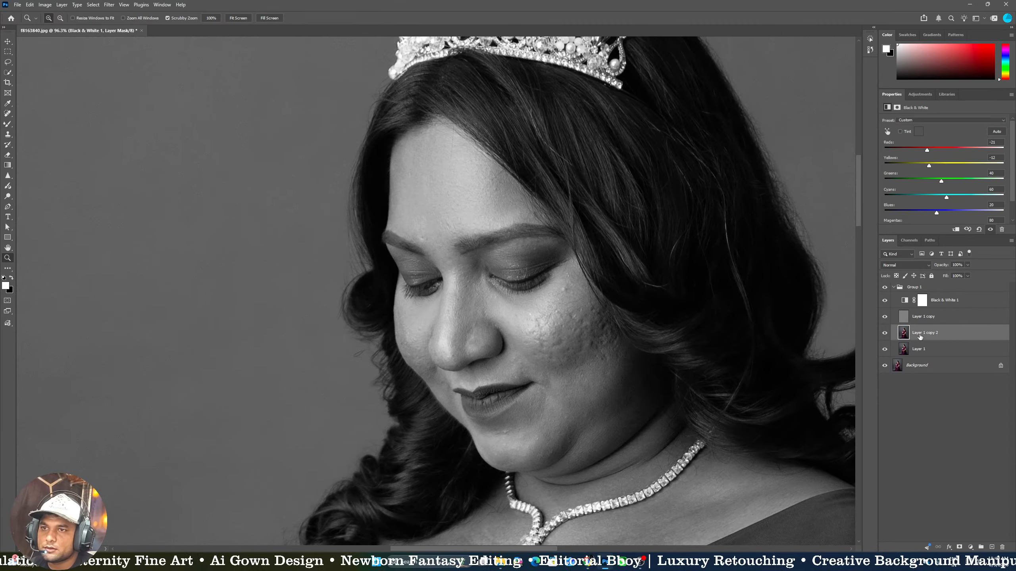
drag(468, 141, 471, 174)
key(b)
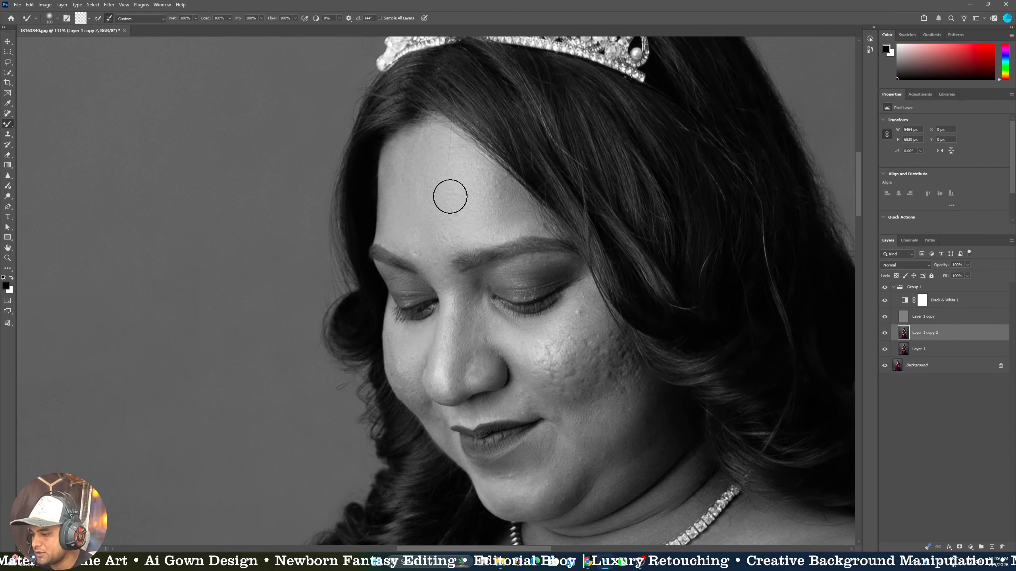
key(bracketright)
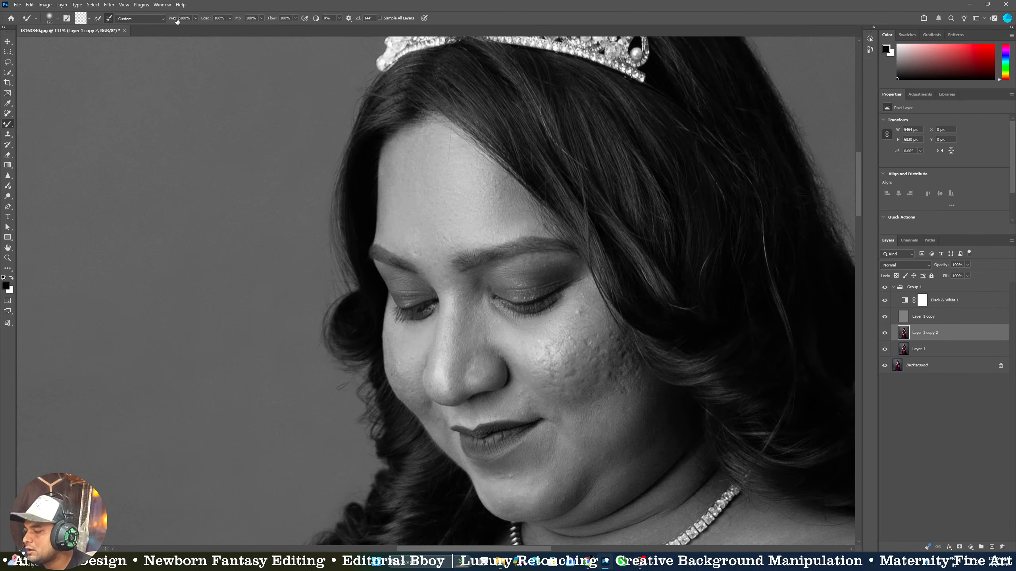
key(4)
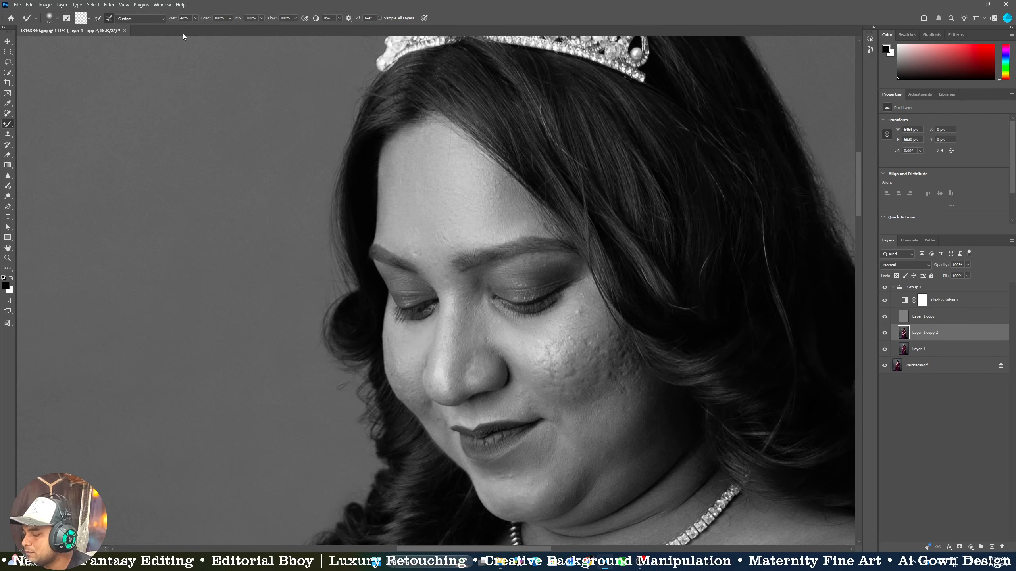
key(8)
Resize the Mixer Brush tip to suit the forehead, the nose bridge and the upper eyelid
key(bracketleft)
key(bracketleft)
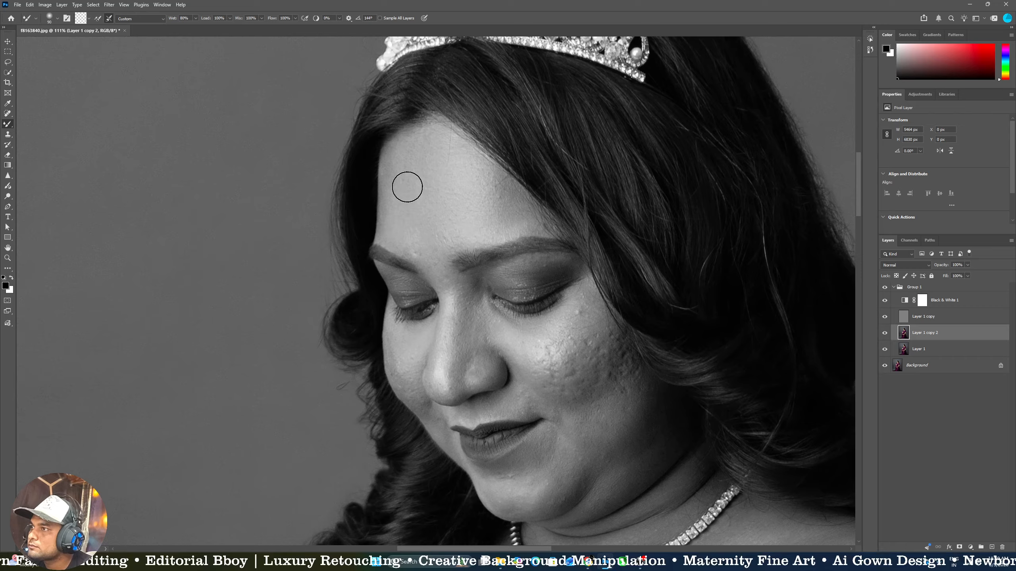
key(bracketright)
key(bracketright)
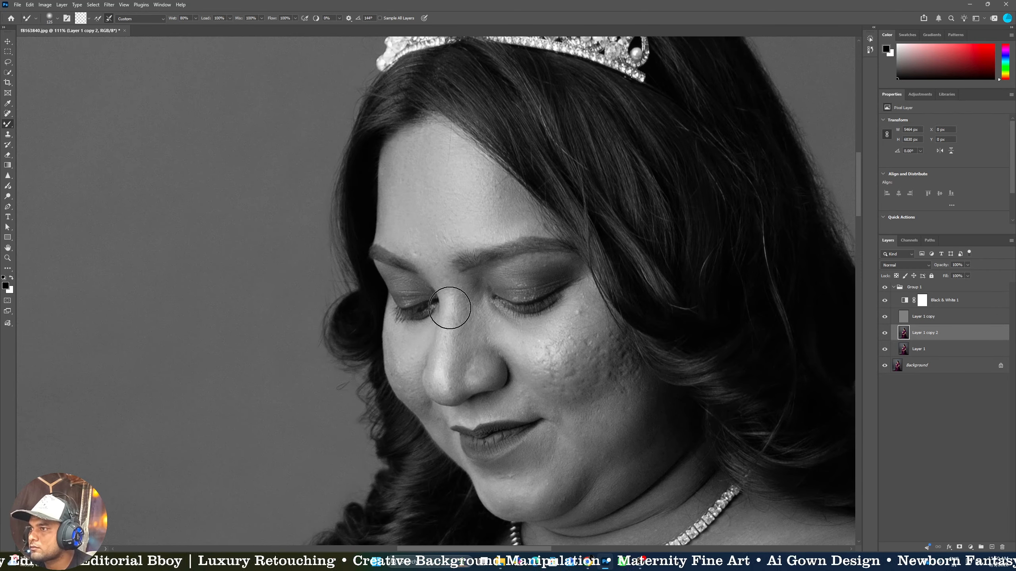
key(bracketleft)
key(bracketleft)
key(bracketleft)
key(bracketleft)
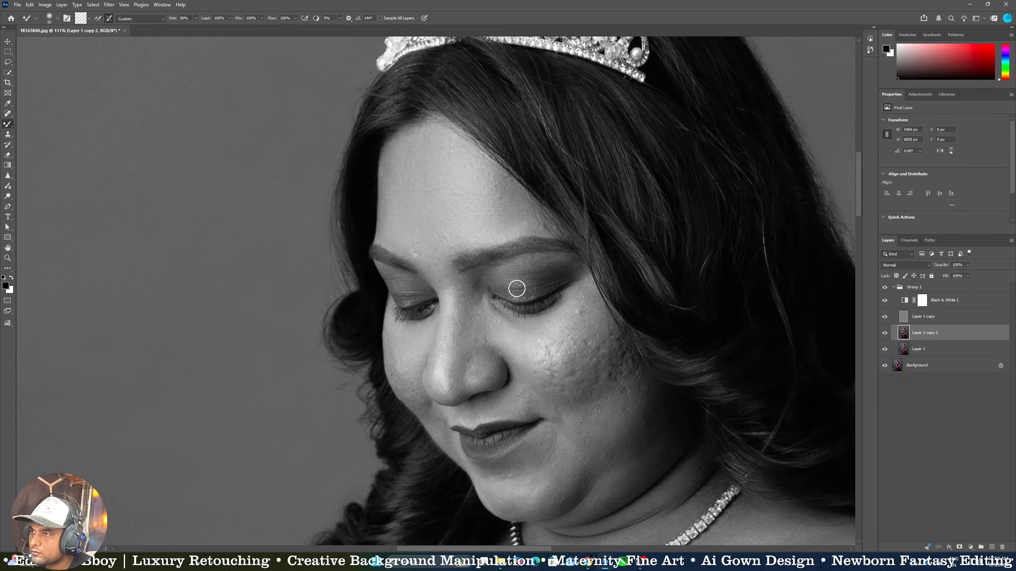
key(bracketleft)
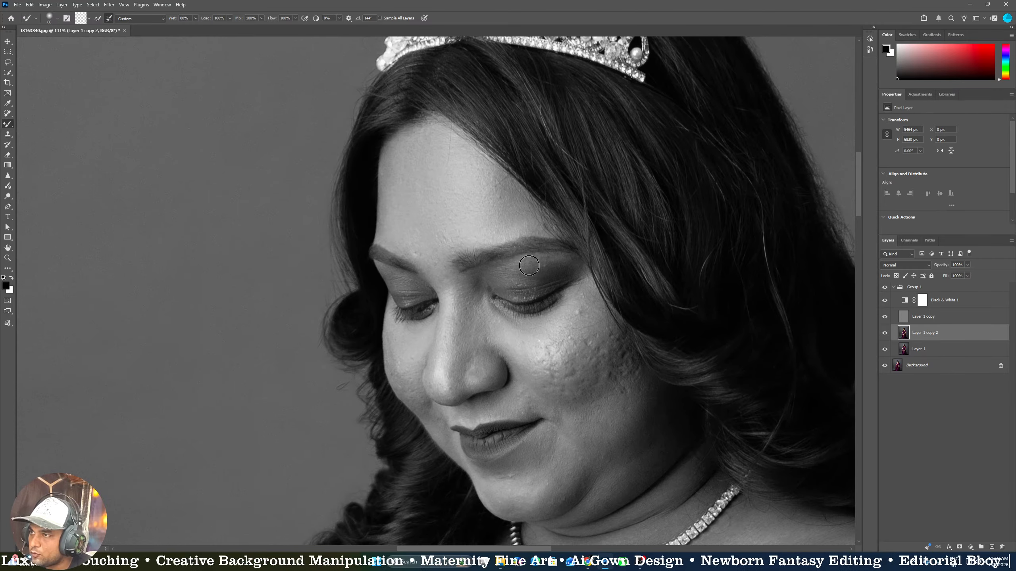
key(bracketleft)
key(bracketleft)
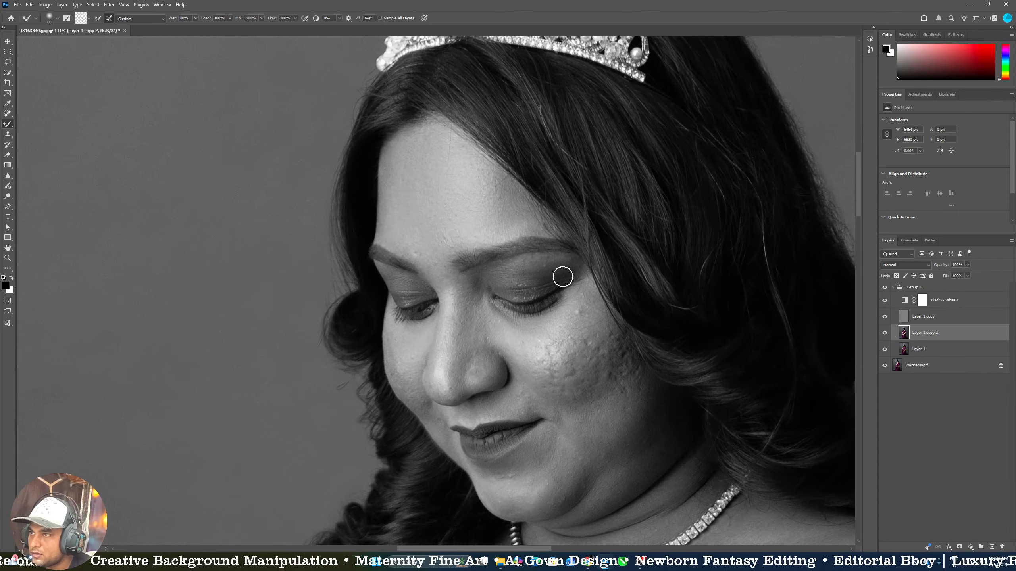
Brush over the cheek highlight and nose bridge with the Mixer Brush, and set its wetness to 100% with a larger tip
mouse_move(546, 340)
mouse_down()
mouse_move(540, 354)
mouse_move(575, 340)
mouse_move(574, 310)
mouse_up()
key(bracketright)
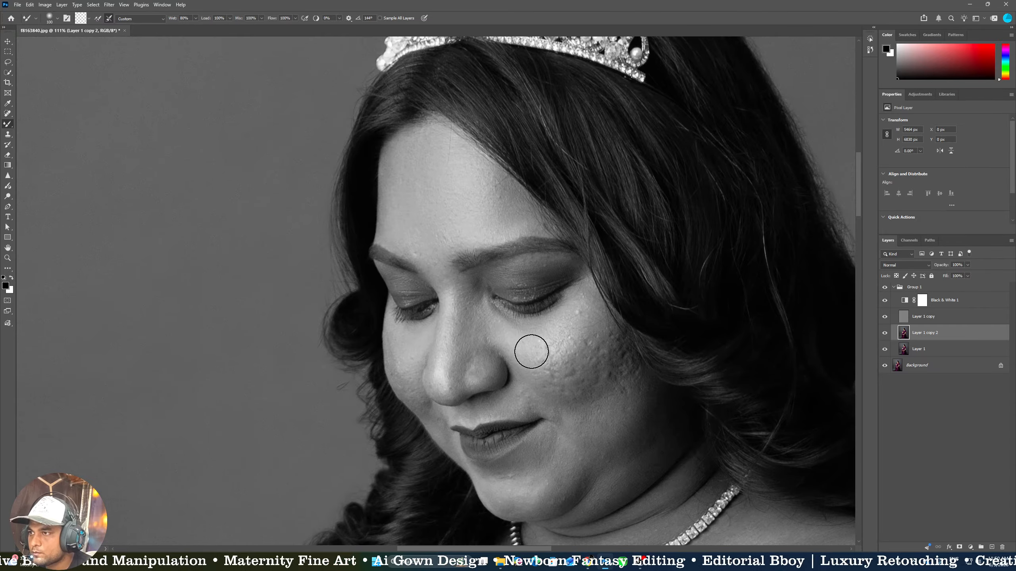
mouse_move(469, 306)
mouse_down()
mouse_move(455, 377)
mouse_move(461, 337)
mouse_move(447, 359)
mouse_move(460, 316)
mouse_up()
key(bracketright)
key(bracketright)
key(bracketright)
key(0)
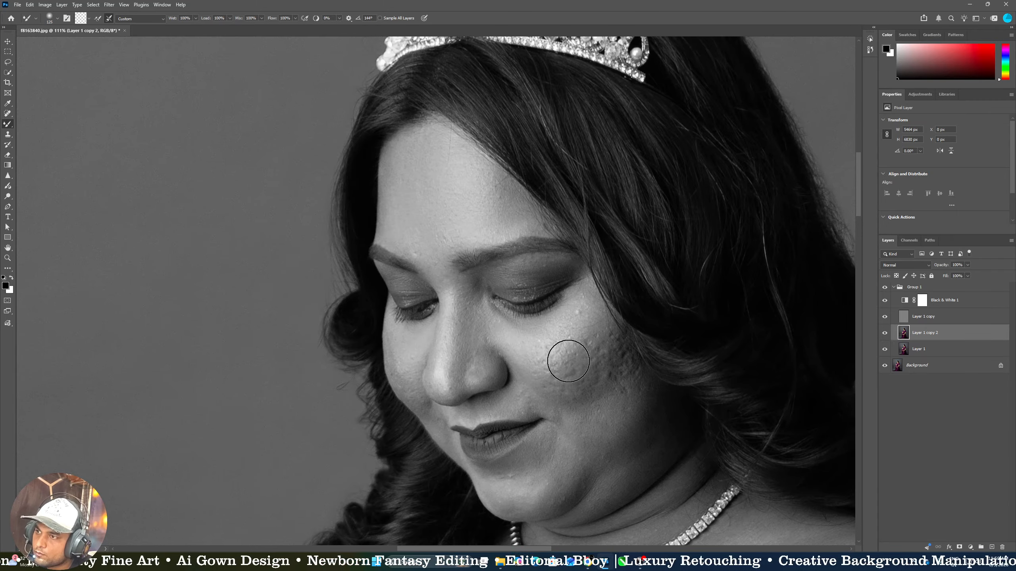
Brush over the inner cheek with the Mixer Brush and reduce its tip to fit the side of the nose
key(bracketleft)
key(bracketleft)
mouse_move(551, 367)
mouse_down()
mouse_move(585, 332)
mouse_move(596, 336)
mouse_move(581, 372)
mouse_move(592, 351)
mouse_move(568, 378)
mouse_move(596, 352)
mouse_move(605, 324)
mouse_move(612, 359)
mouse_move(605, 344)
mouse_move(619, 339)
mouse_move(612, 365)
mouse_move(585, 382)
mouse_move(610, 342)
mouse_move(551, 380)
mouse_move(527, 379)
mouse_up()
key(bracketright)
key(bracketright)
key(bracketleft)
key(bracketleft)
key(bracketleft)
key(bracketleft)
key(bracketleft)
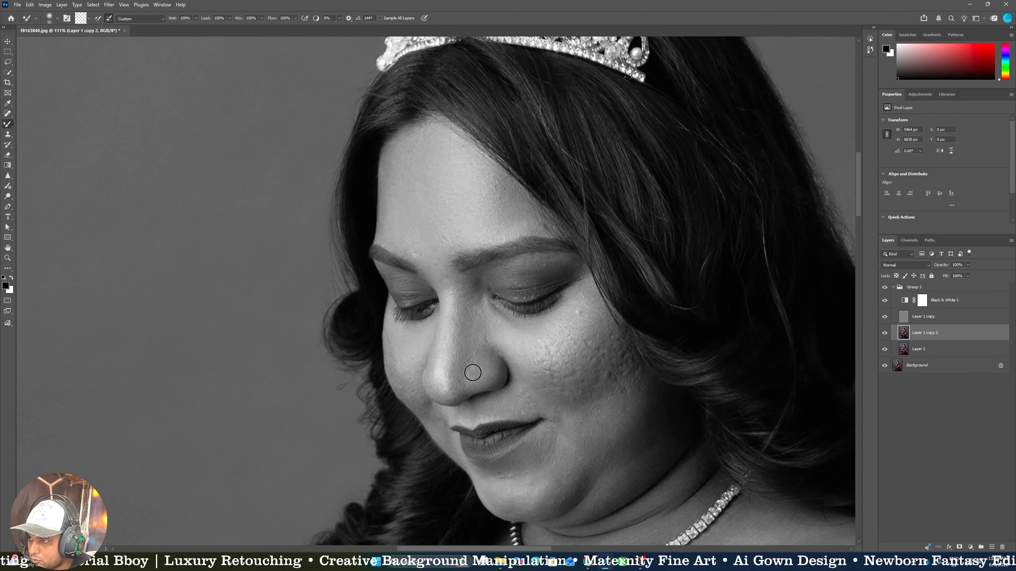
key(bracketleft)
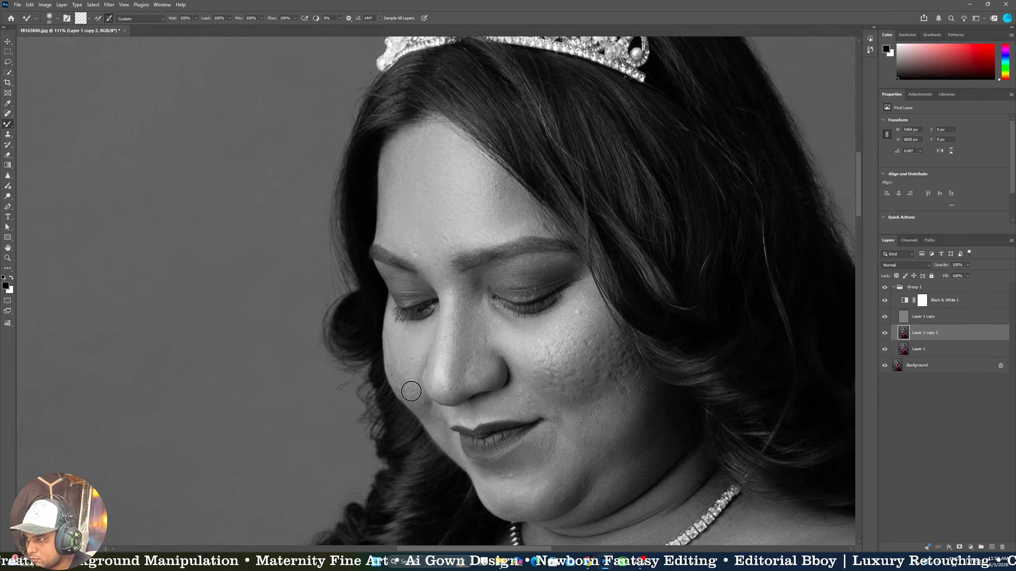
Adjust the Mixer Brush tip size to fit the highlight on the chin
key(bracketright)
key(bracketright)
key(bracketright)
key(bracketright)
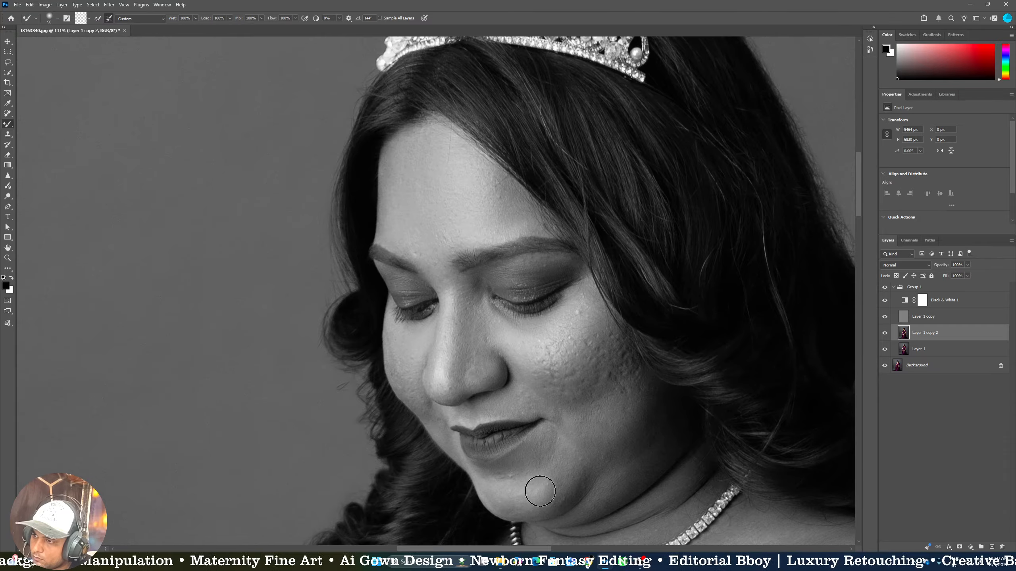
key(bracketleft)
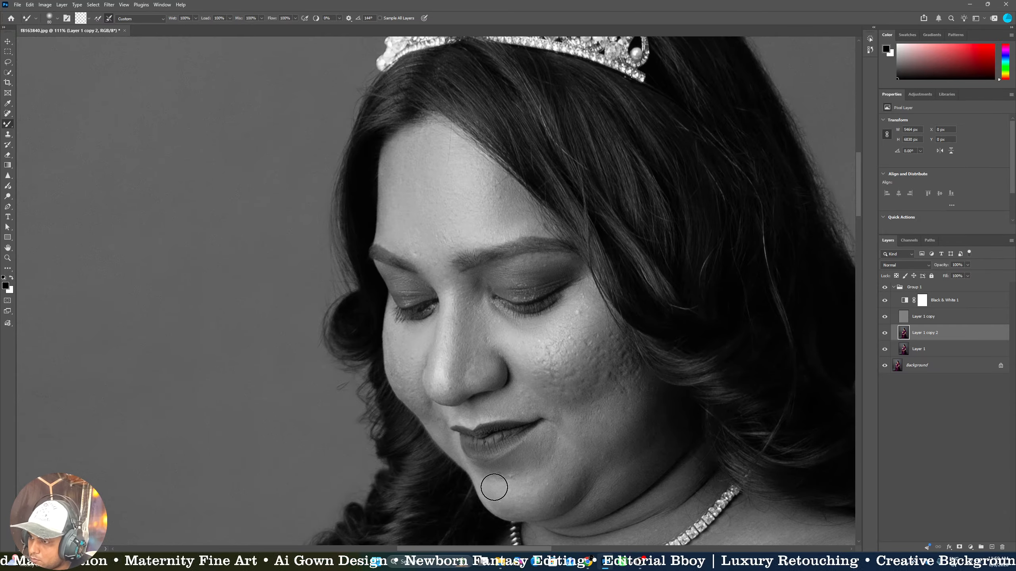
key(bracketright)
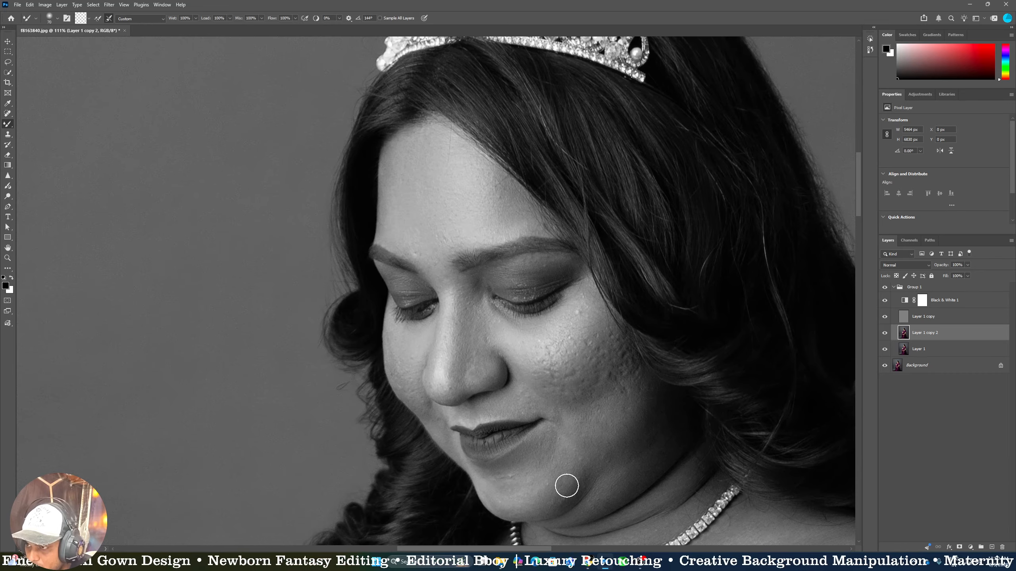
Outline the chin highlight and the area up to the mouth corner with the Lasso tool, deselect, and return to the Mixer Brush
key(l)
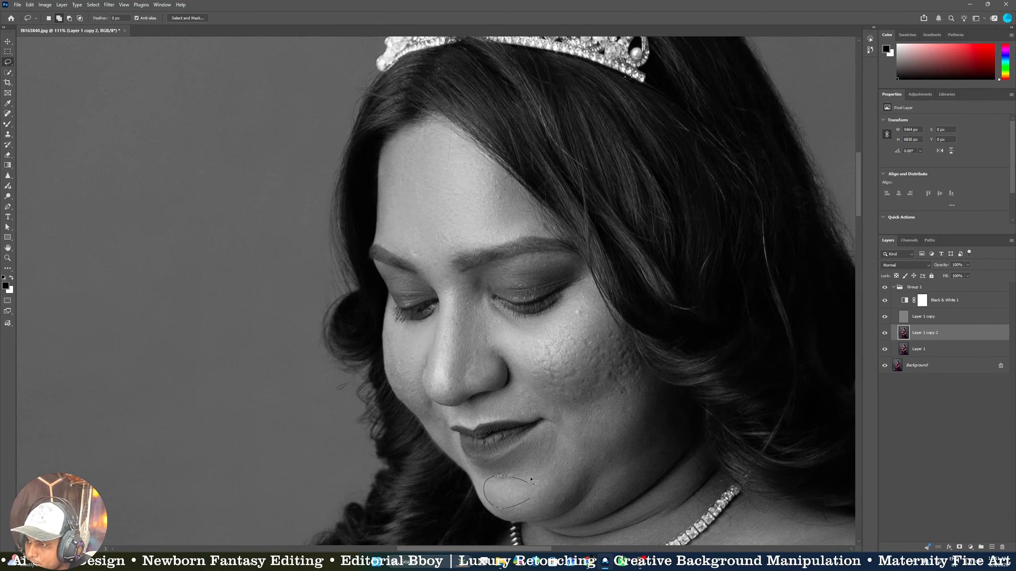
drag(531, 479, 535, 483)
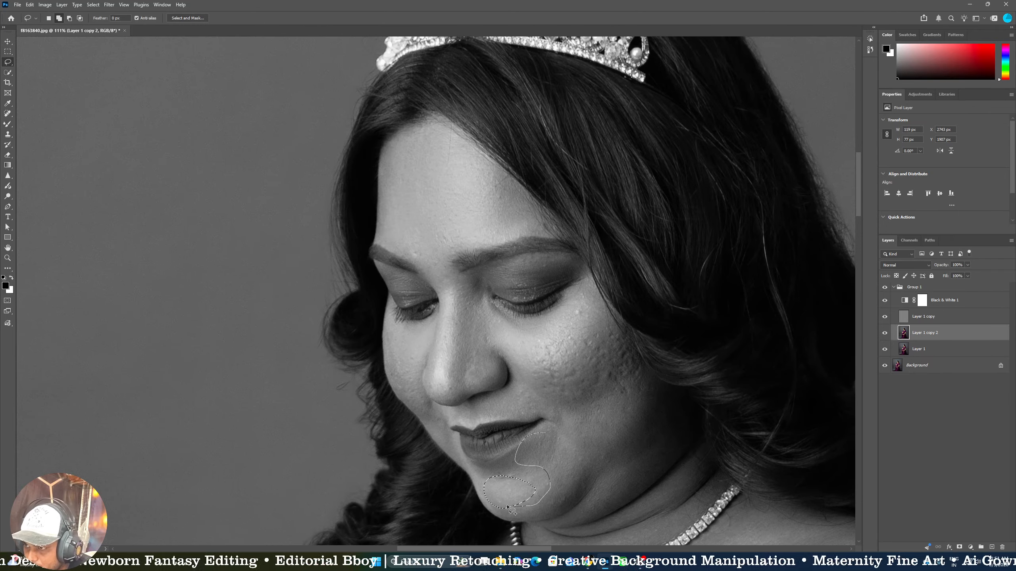
mouse_move(487, 520)
mouse_down()
mouse_move(610, 489)
mouse_move(545, 430)
mouse_up()
key(ctrl+d)
key(b)
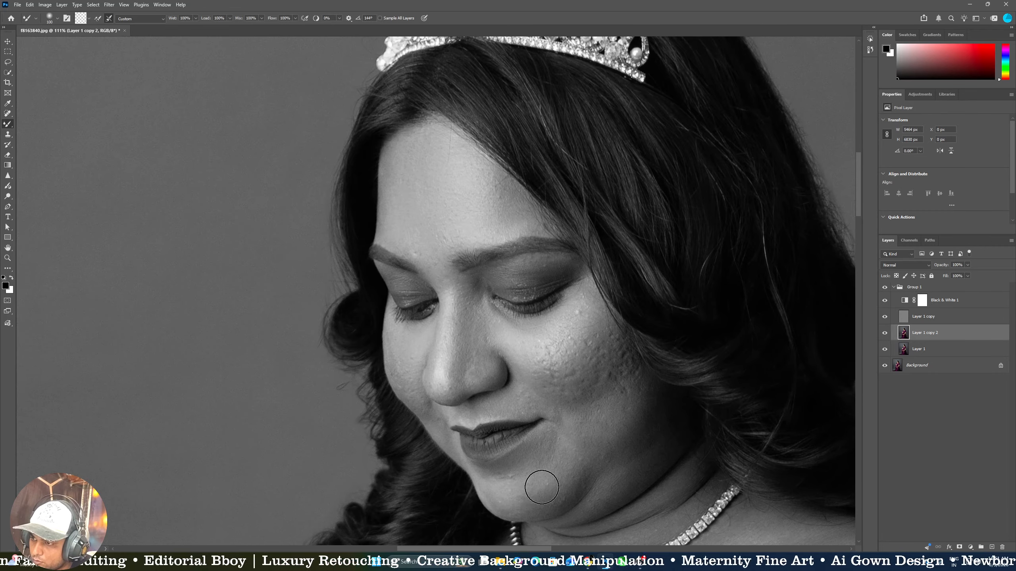
key(ctrl+shift+d)
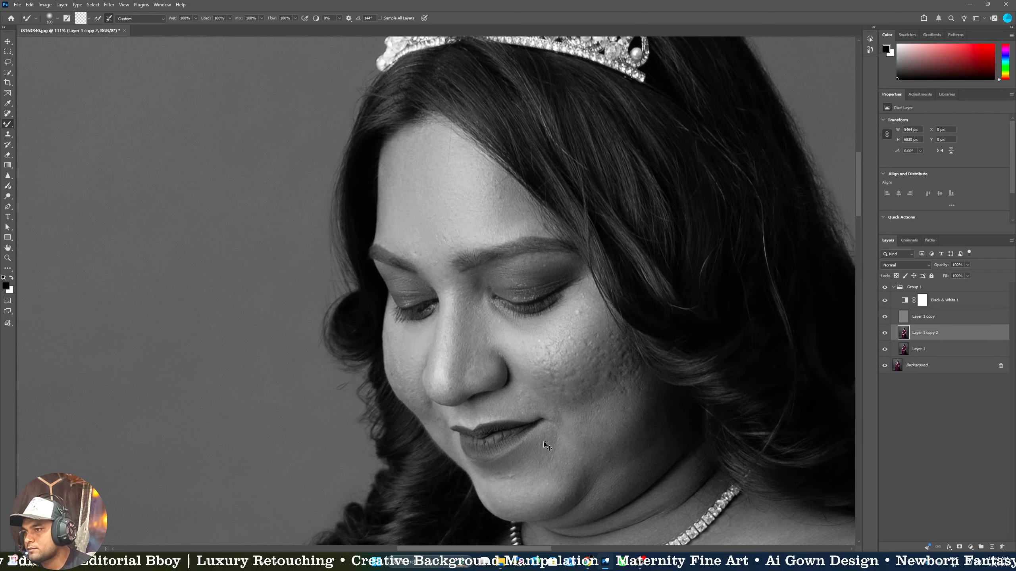
Adjust the Mixer Brush tip size for the mouth corner, the textured cheek and the skin beside the nose
key(bracketleft)
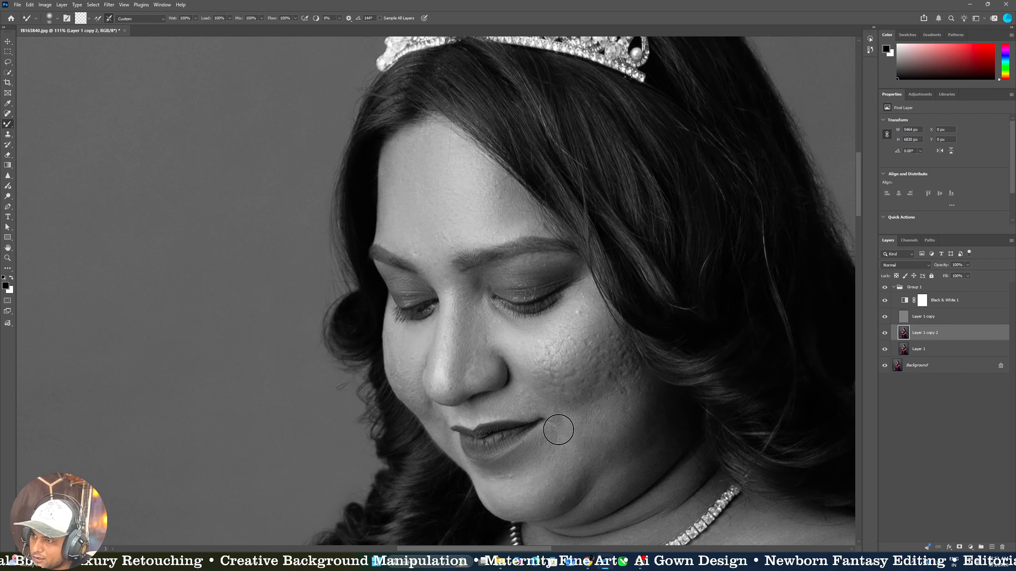
key(bracketright)
key(bracketright)
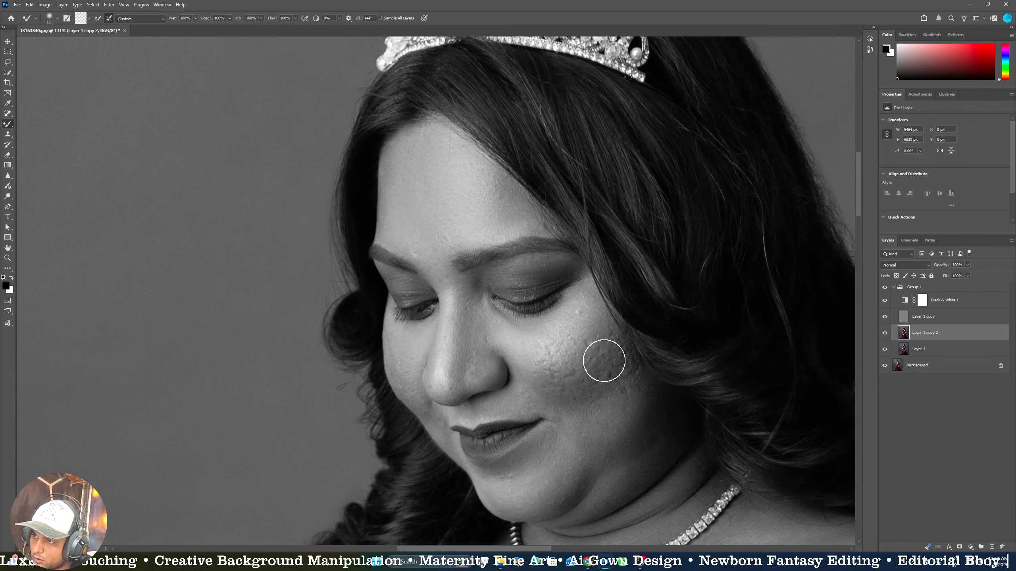
key(bracketleft)
key(bracketleft)
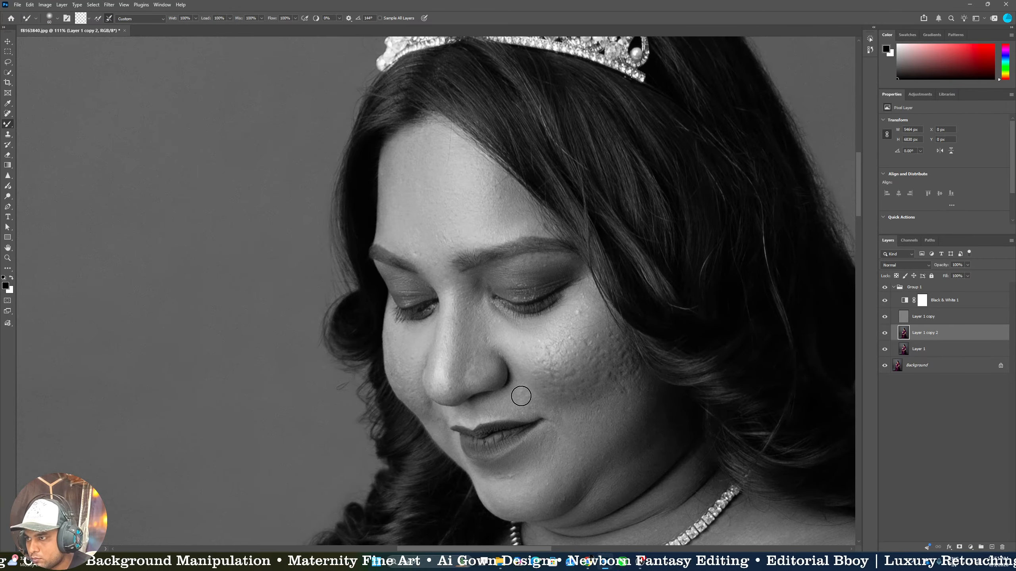
Enlarge the Mixer Brush tip to suit the broad shaded skin on the lower cheek
key(bracketright)
key(bracketright)
key(bracketright)
key(bracketright)
key(bracketright)
key(bracketright)
key(bracketright)
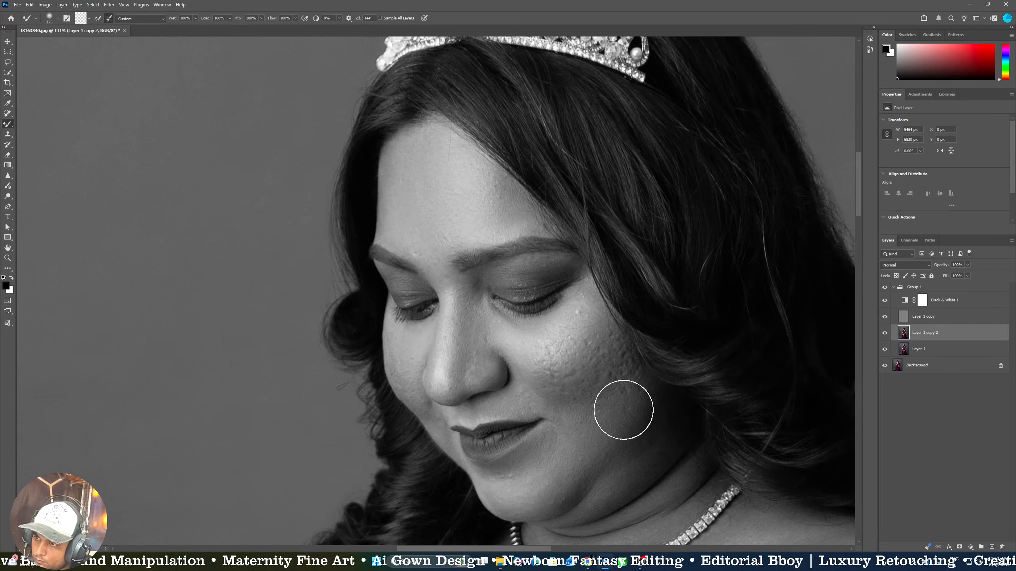
Blend the shading along the jawline and under the chin with the Mixer Brush, adapting its tip size
drag(580, 469, 545, 364)
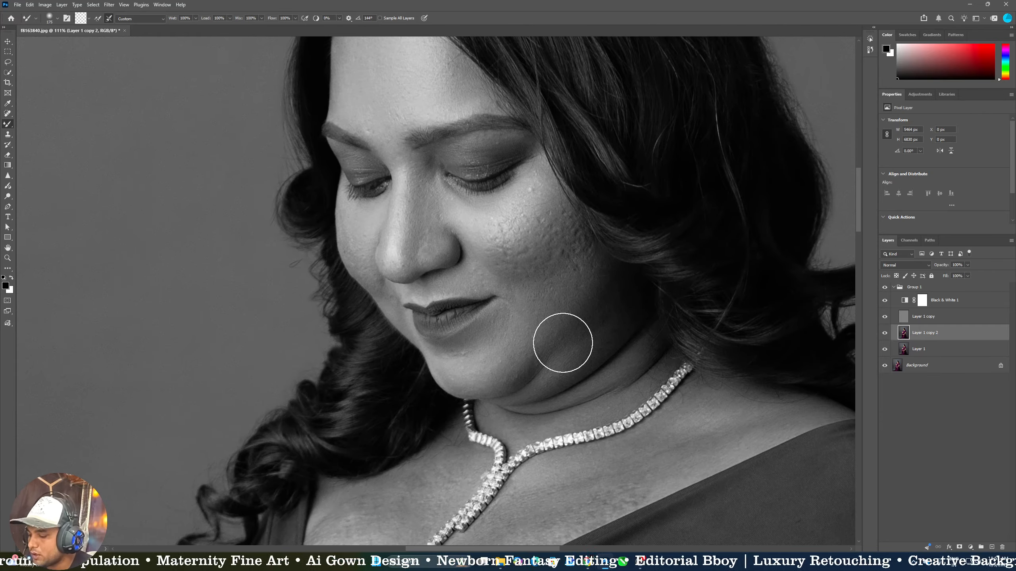
key(bracketleft)
key(bracketleft)
key(bracketleft)
key(bracketleft)
key(bracketleft)
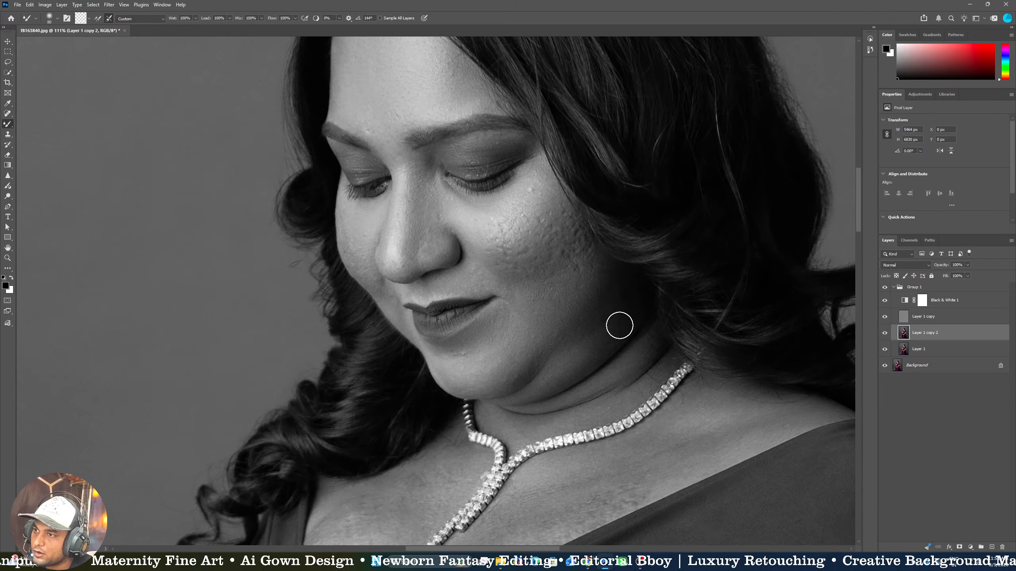
key(bracketright)
key(bracketright)
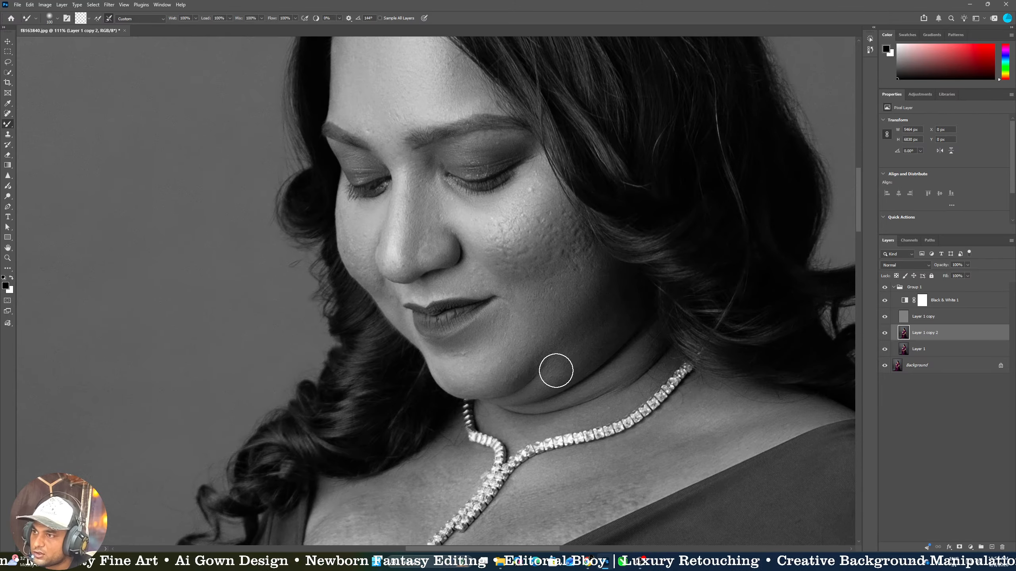
key(bracketright)
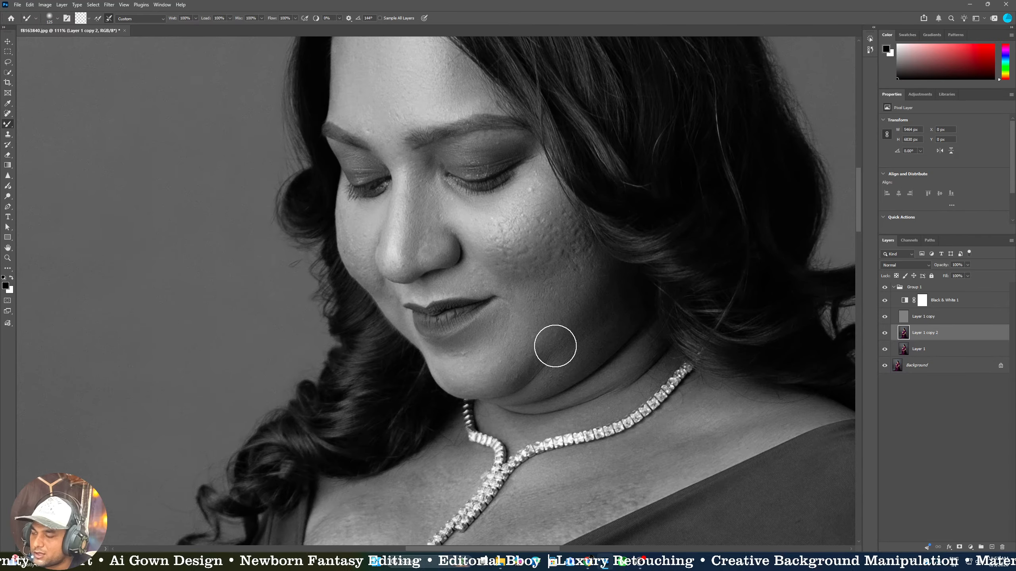
Smooth the chest skin just below the necklace on Layer 1 copy 2 with a larger Mixer Brush tip
drag(529, 403, 487, 274)
key(ctrl+space)
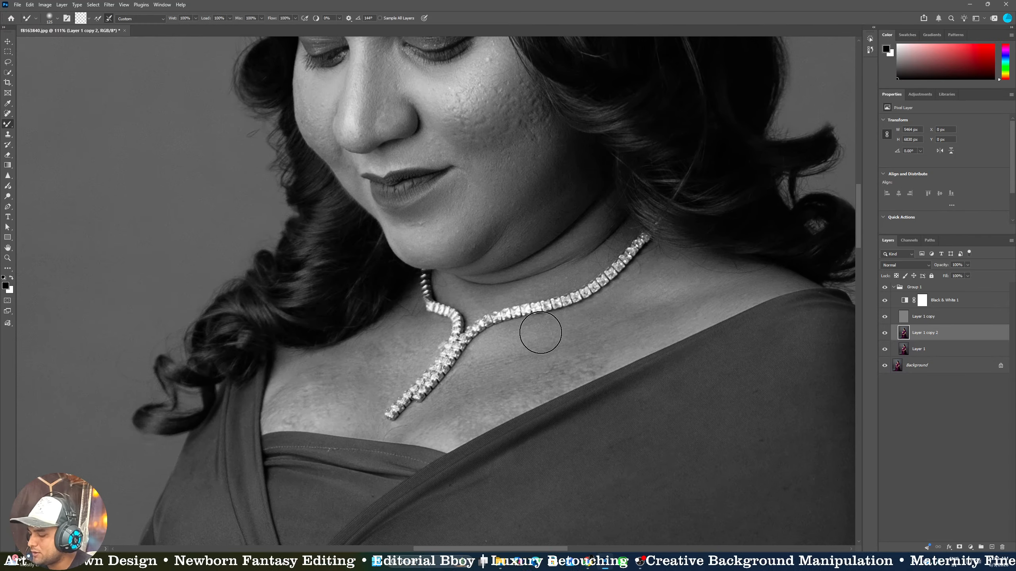
key(bracketright)
key(bracketright)
mouse_move(642, 294)
mouse_down()
mouse_move(723, 283)
mouse_move(635, 281)
mouse_up()
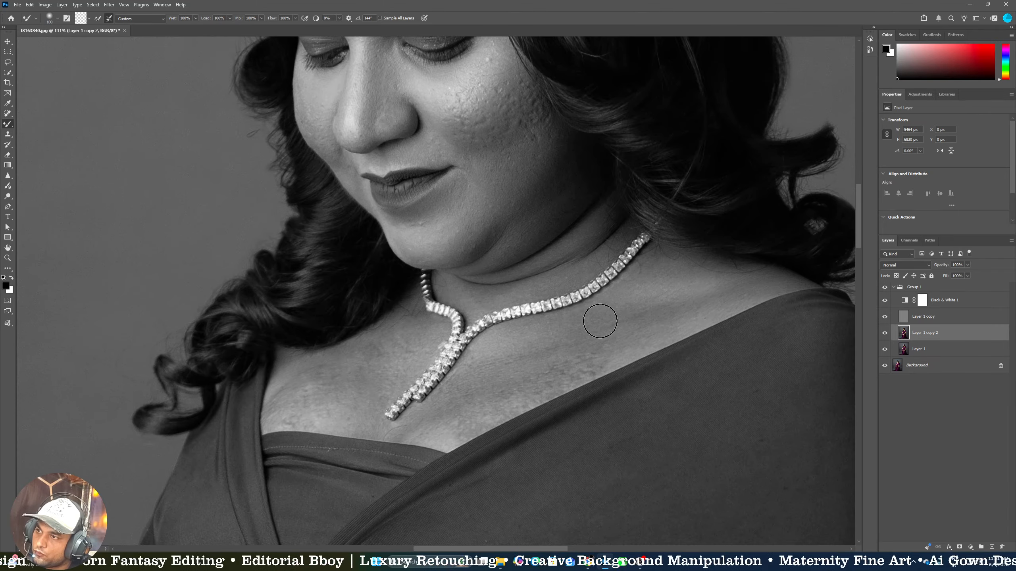
key(bracketleft)
key(bracketright)
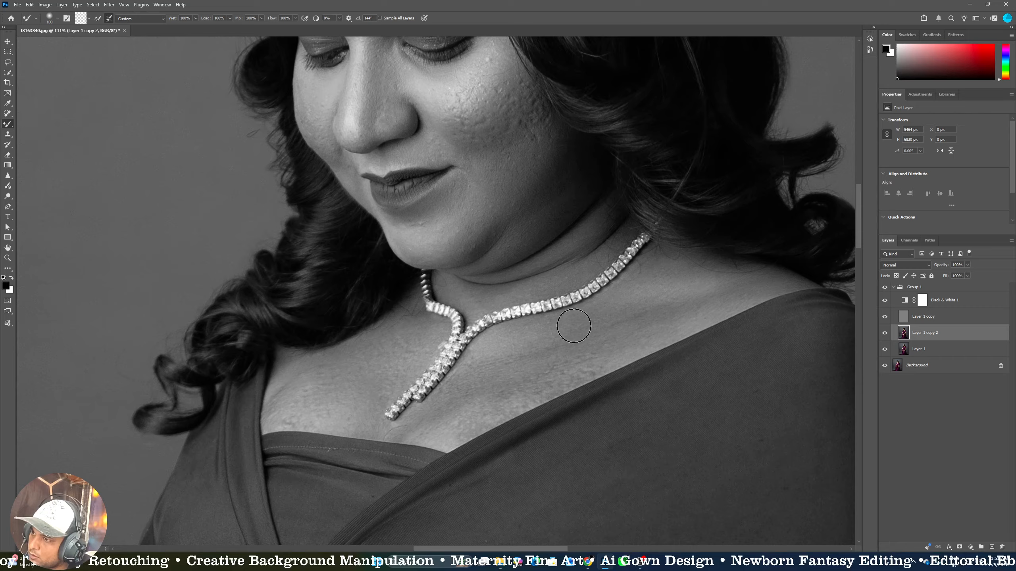
Blend the blotchy chest skin along the dress neckline with the Mixer Brush and shrink its tip for the neck
key(bracketright)
key(bracketright)
key(bracketleft)
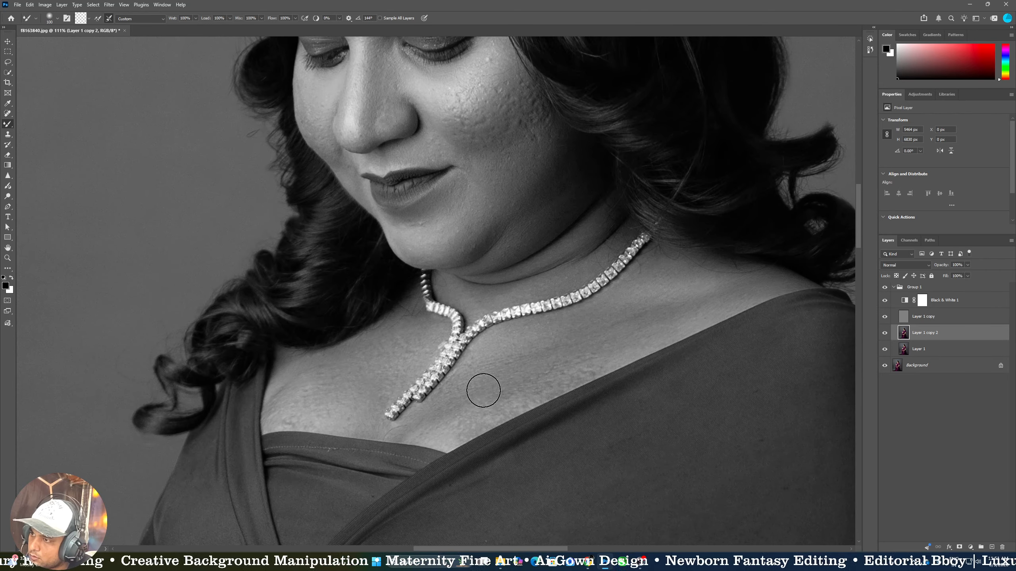
key(bracketright)
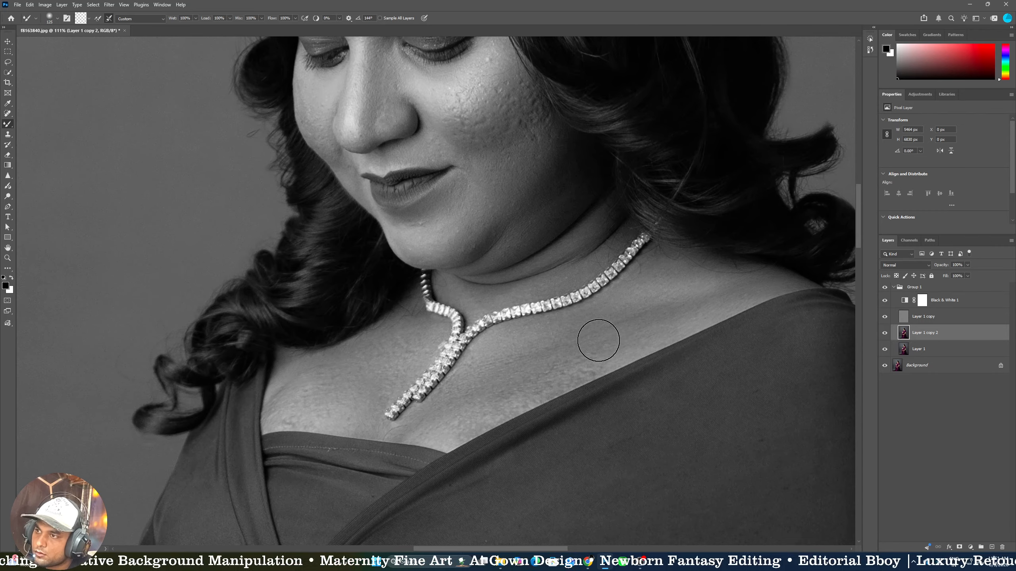
key(bracketright)
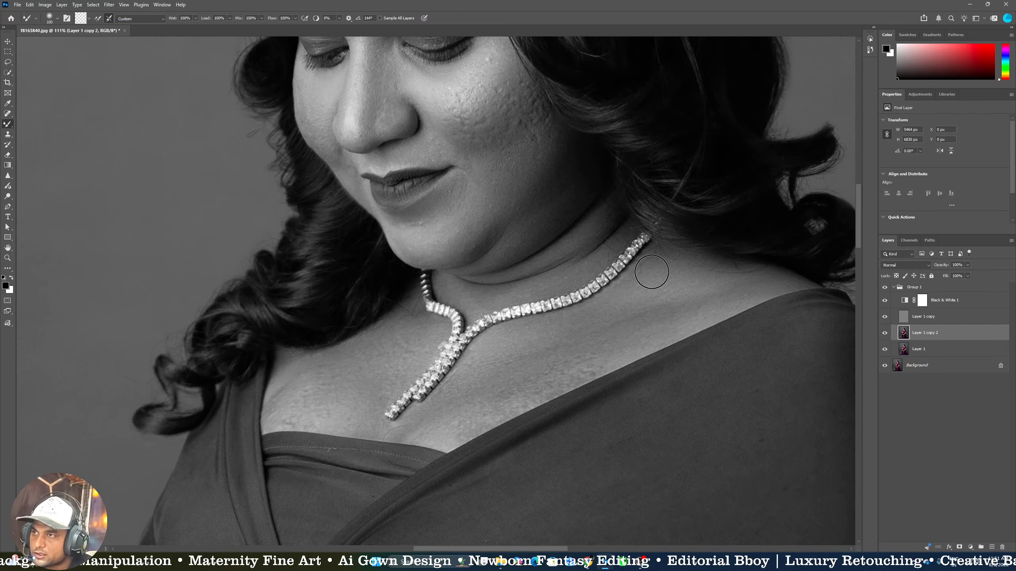
key(bracketleft)
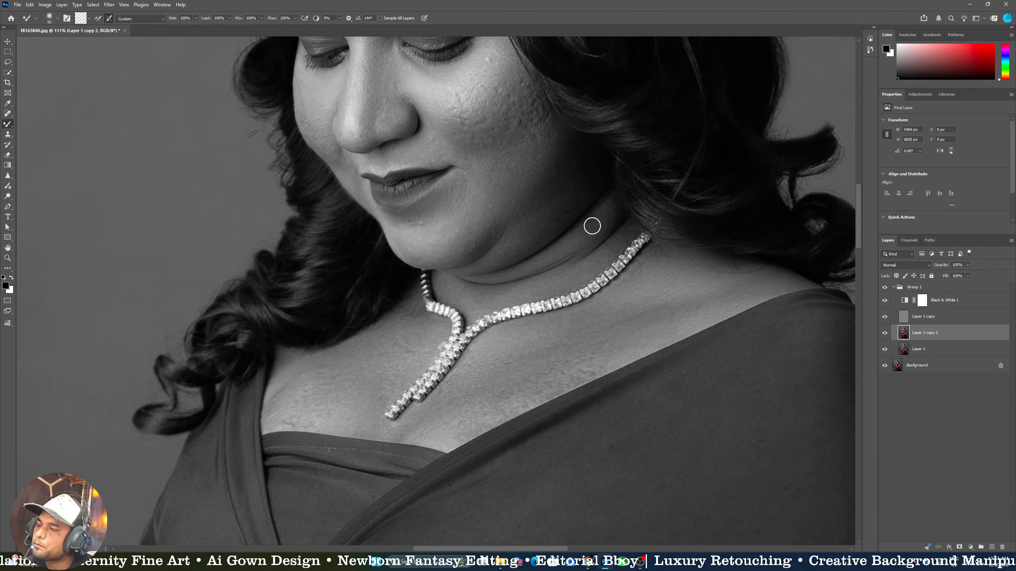
Enlarge the Mixer Brush tip for the upper arm below the sleeve and undo the last stroke there
key(z)
drag(569, 304, 527, 304)
key(space)
drag(536, 425, 430, 225)
drag(614, 353, 652, 353)
key(space)
drag(578, 331, 631, 300)
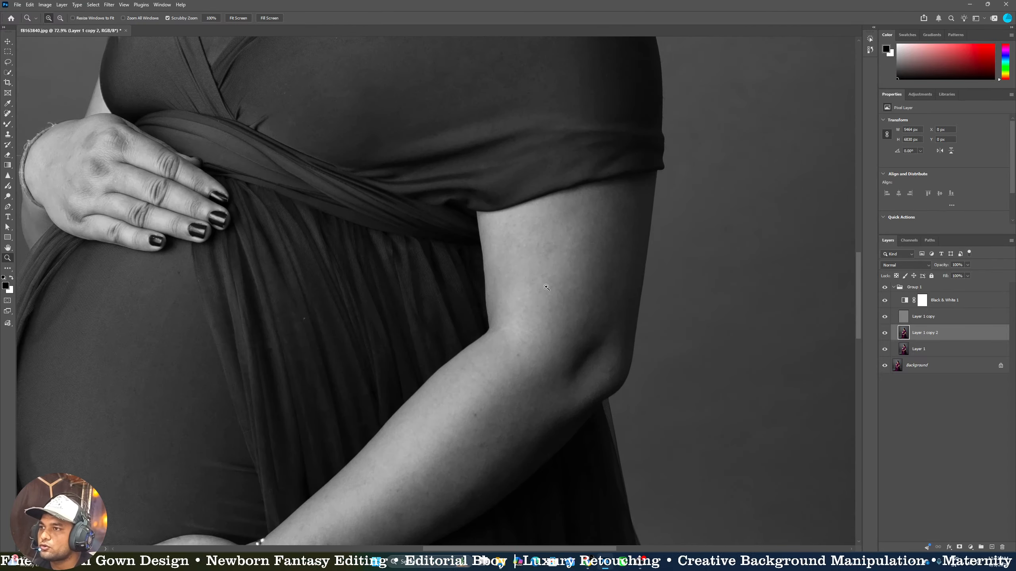
key(b)
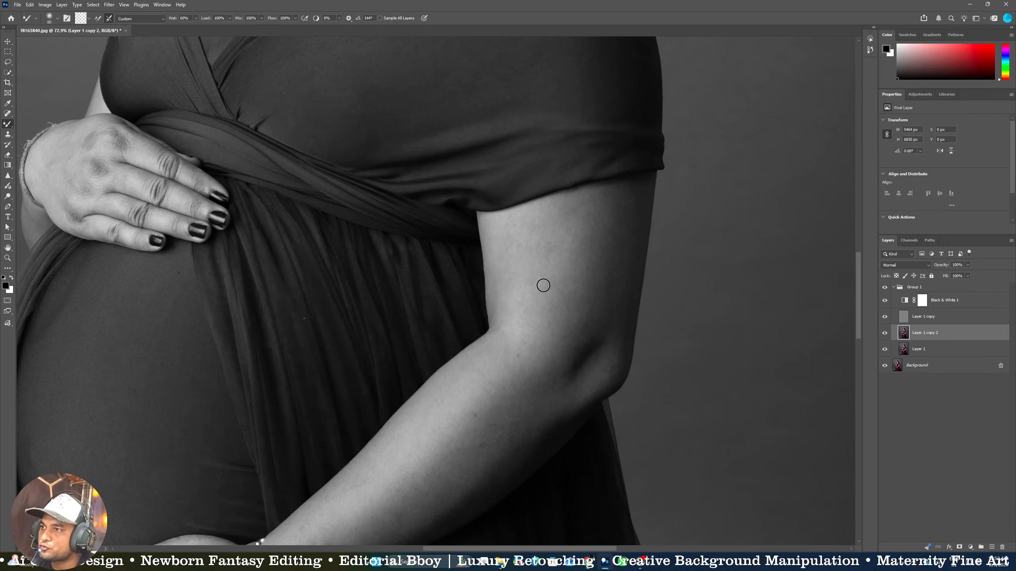
key(bracketright)
key(bracketright)
key(bracketright)
key(bracketright)
key(bracketright)
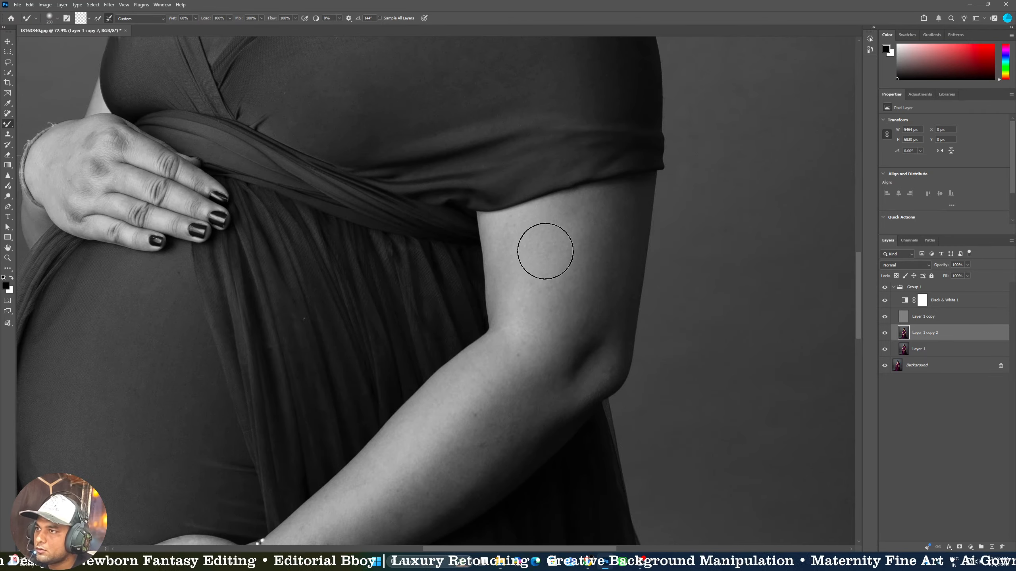
key(ctrl+z)
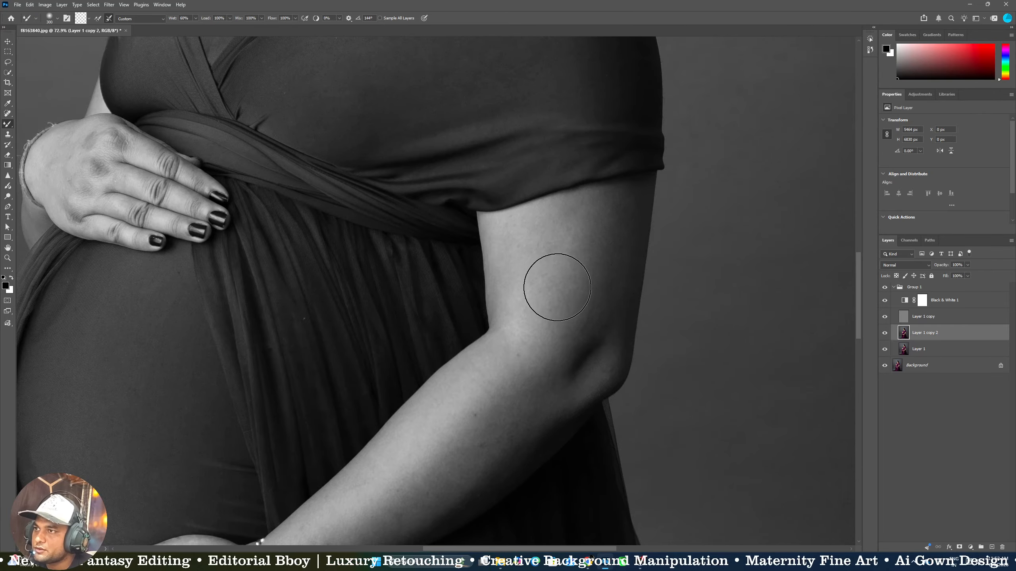
Reduce the Mixer Brush tip for the skin at the inner bend of the elbow
drag(549, 290, 547, 230)
key(bracketleft)
key(bracketleft)
key(bracketleft)
key(bracketleft)
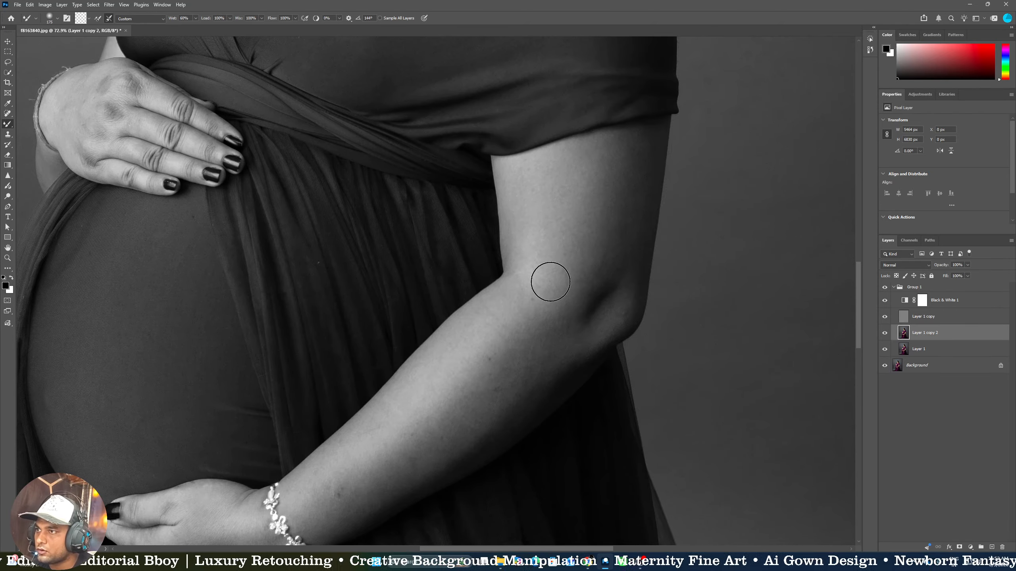
Smooth the highlights and shadows along the forearm with an enlarged Mixer Brush tip
key(bracketright)
key(bracketright)
key(bracketright)
key(bracketright)
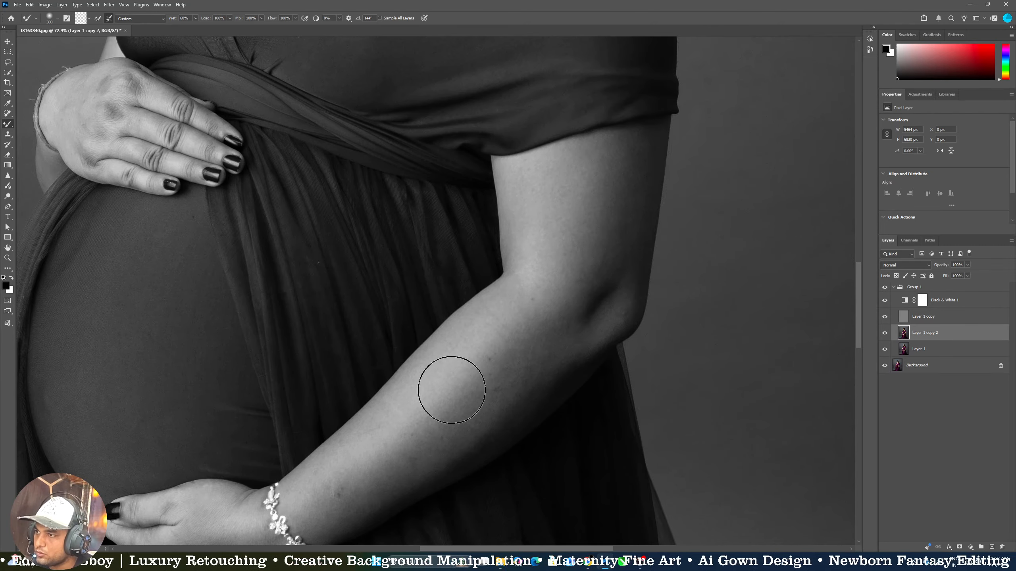
key(bracketleft)
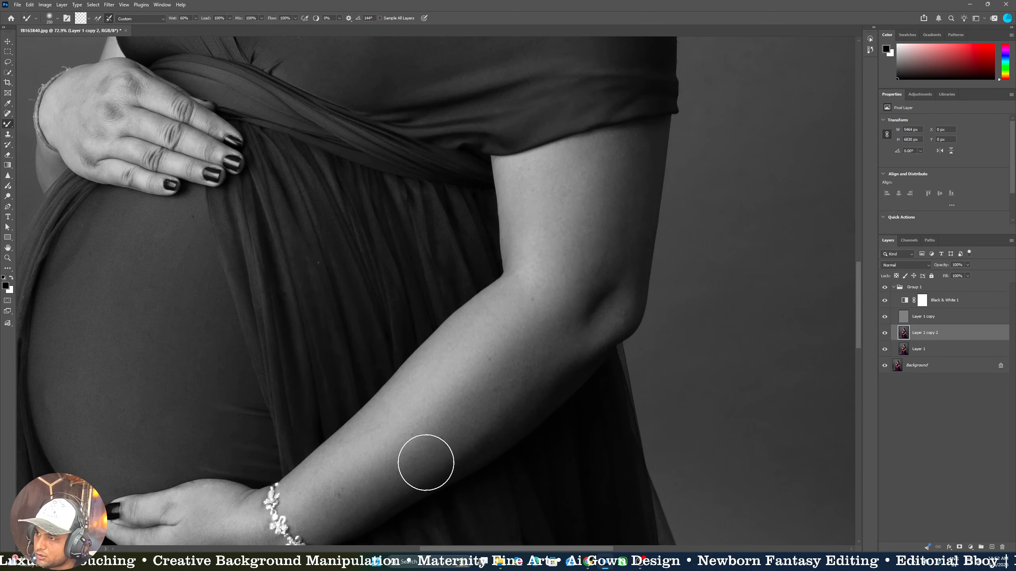
key(bracketright)
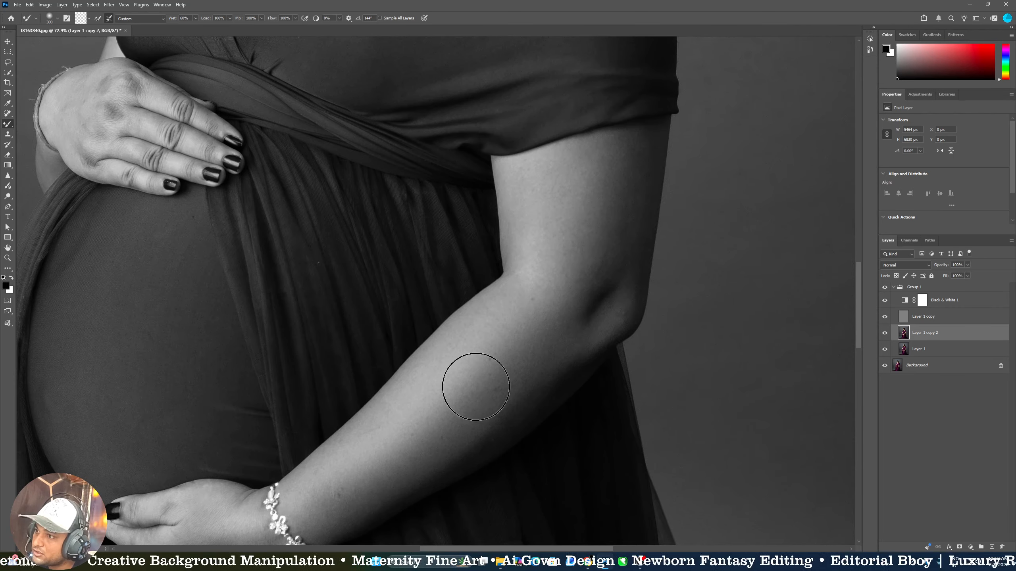
Blend the lower forearm toward the bracelet with a smaller Mixer Brush tip
key(bracketleft)
key(bracketleft)
key(bracketleft)
key(bracketleft)
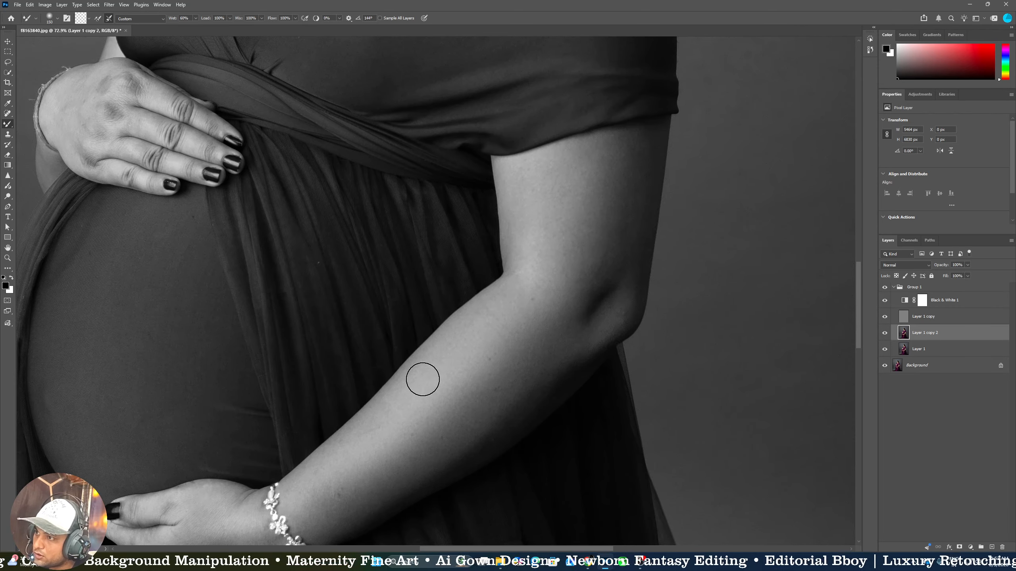
key(bracketright)
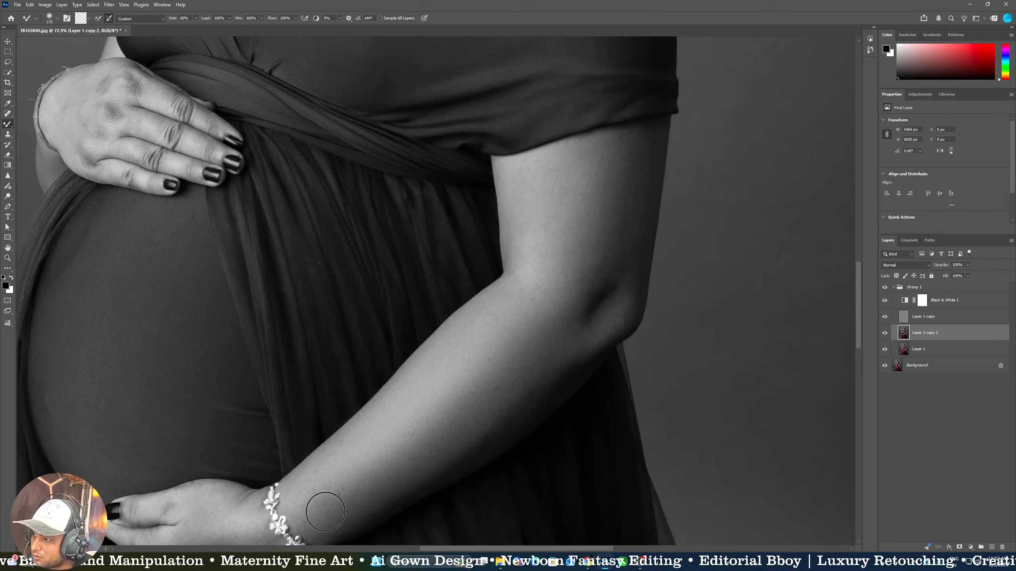
Soften the shading around the elbow crease with the Mixer Brush, adapting its tip size
key(bracketright)
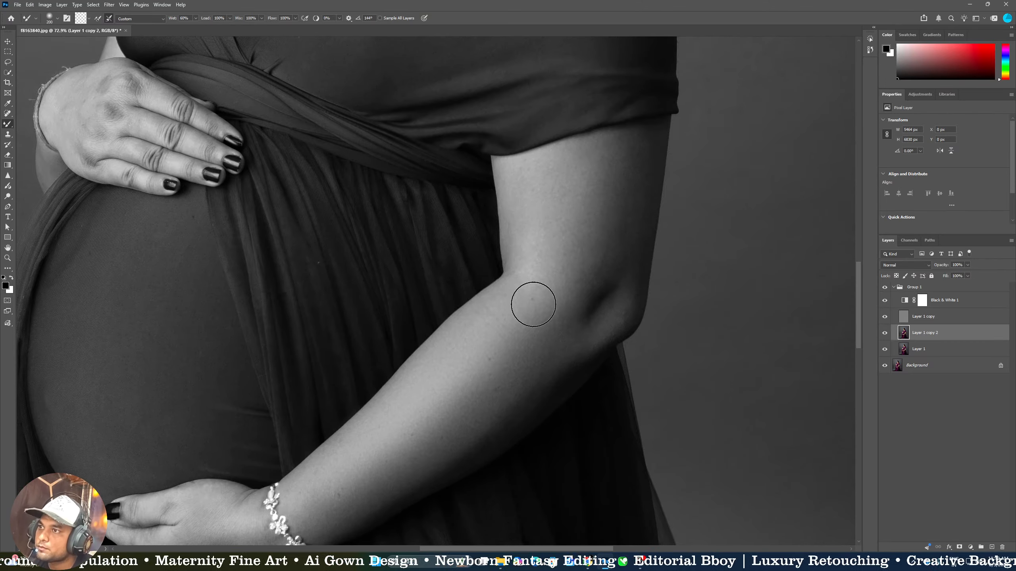
key(bracketleft)
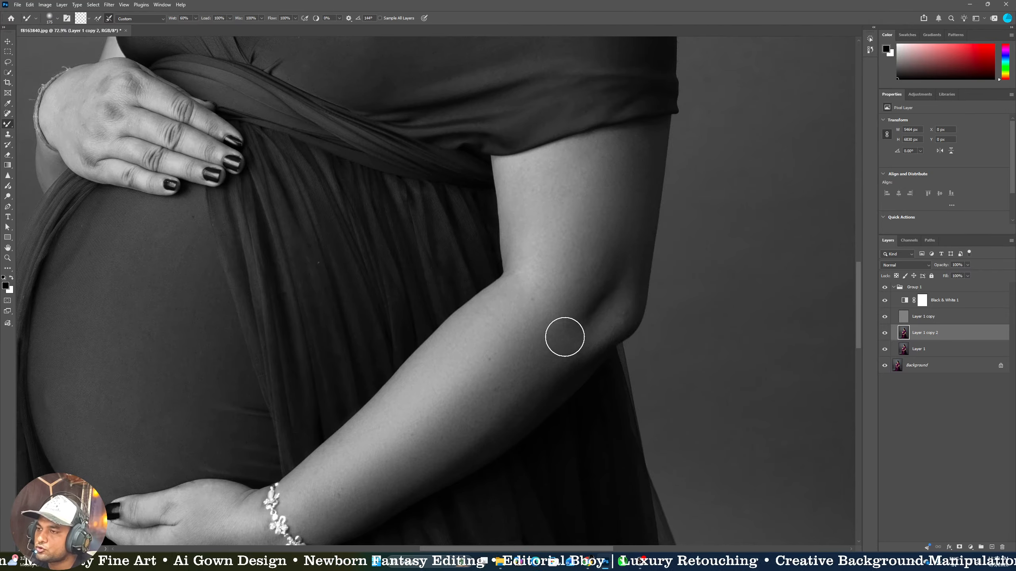
key(bracketright)
Smooth the hand supporting the belly with progressively smaller Mixer Brush tips
drag(374, 450, 470, 369)
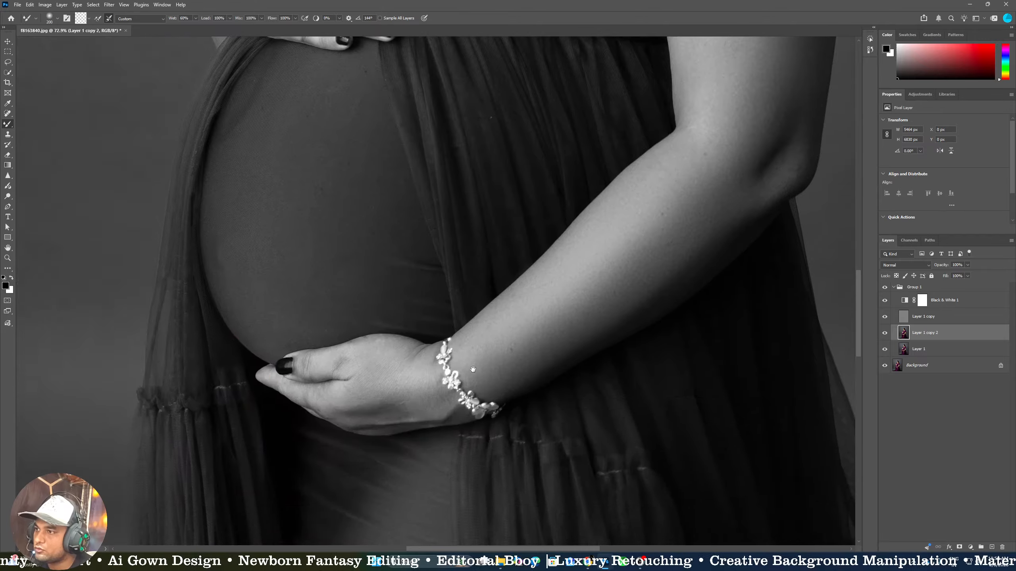
key(bracketleft)
key(bracketleft)
key(bracketleft)
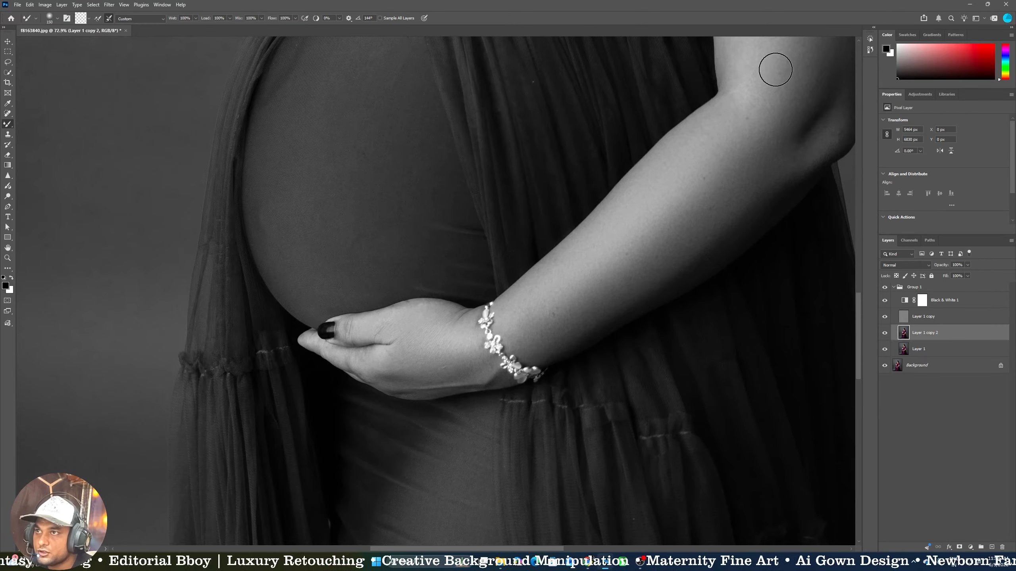
key(bracketleft)
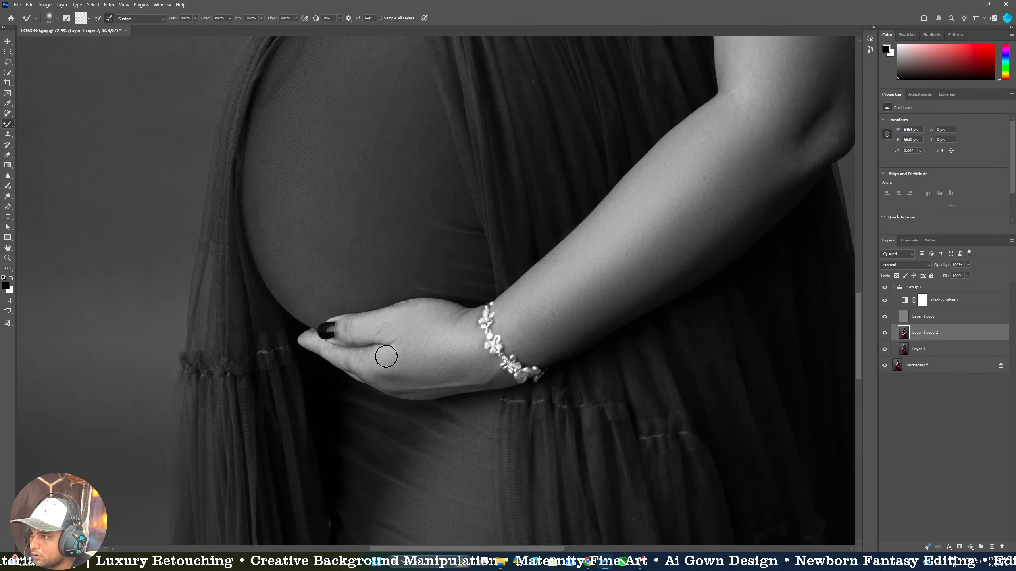
Hide the Black & White 1 layer and compare the arm with Layer 1 copy 2 off and on
key(space)
drag(588, 127, 434, 406)
drag(373, 294, 568, 394)
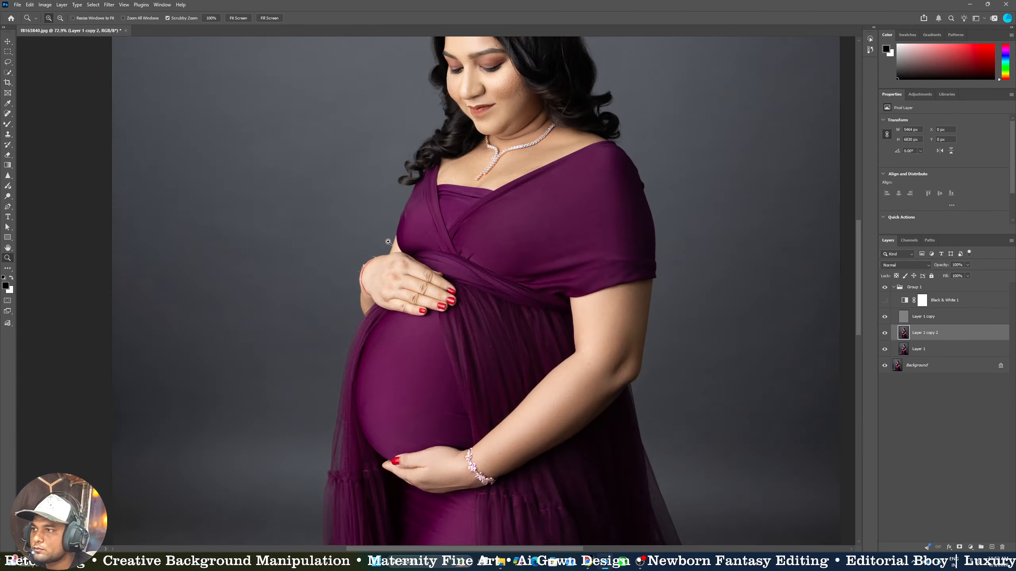
scroll(539, 276, up, 5)
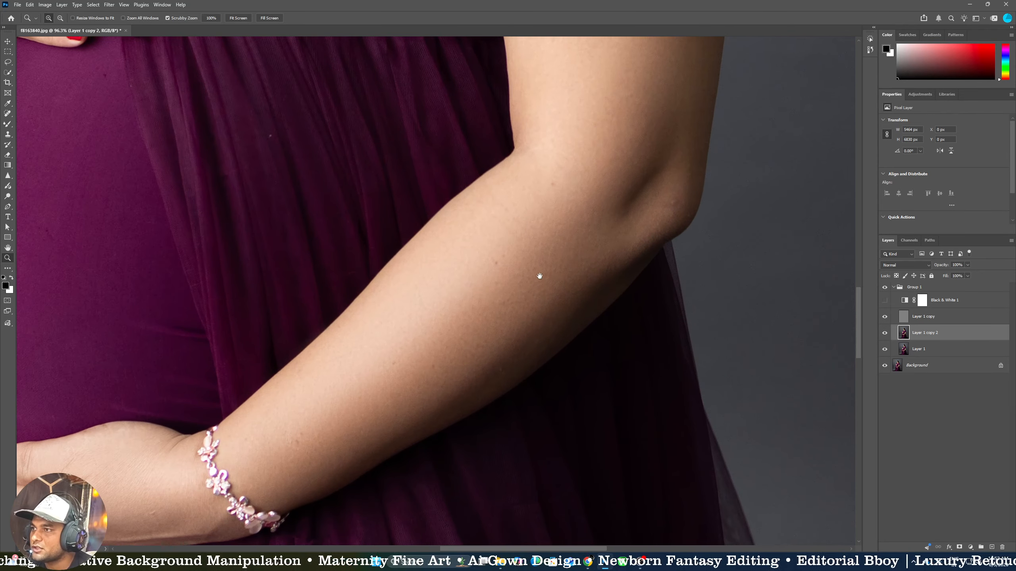
drag(540, 276, 549, 342)
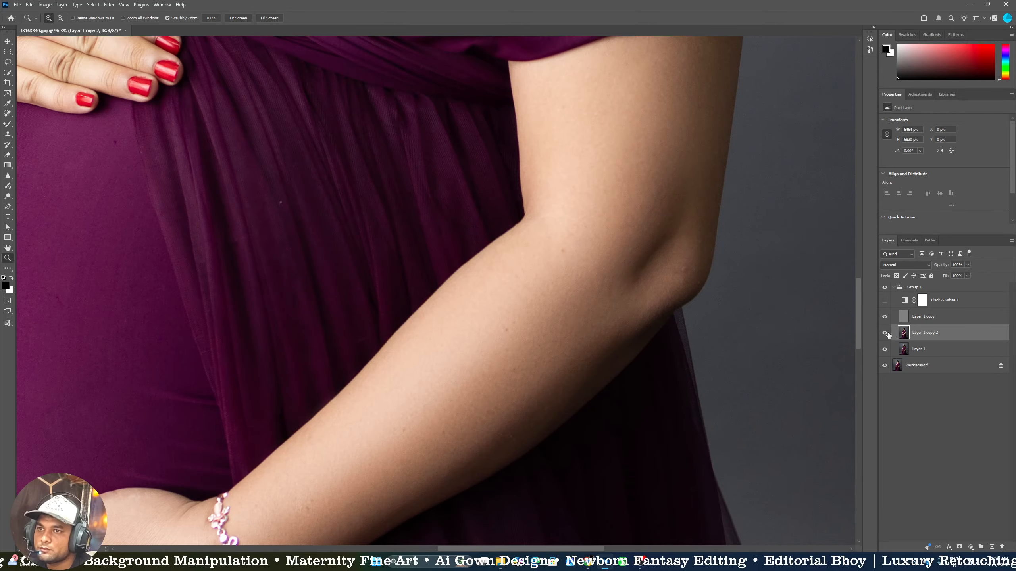
click(885, 334)
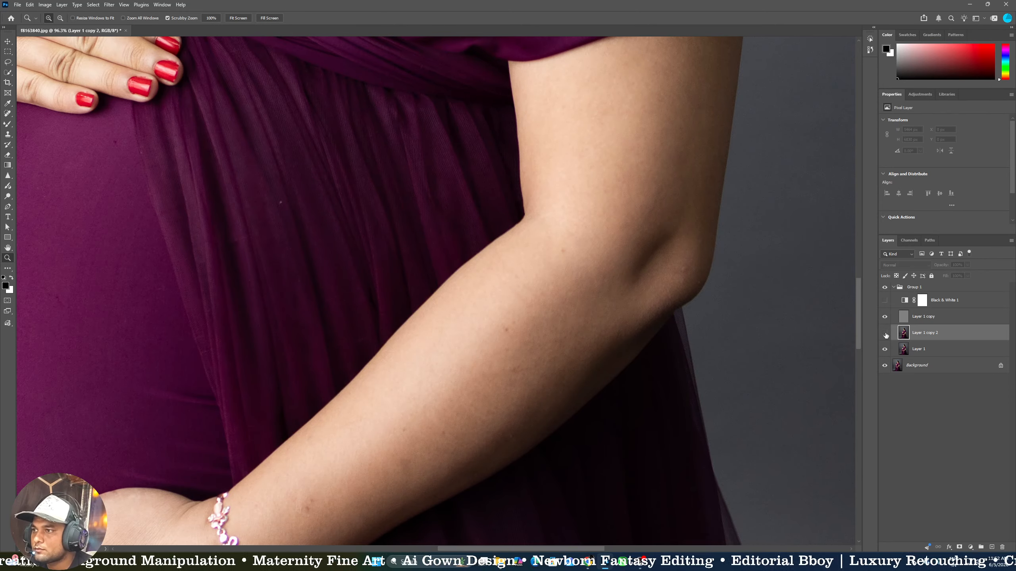
click(884, 334)
click(884, 333)
click(885, 334)
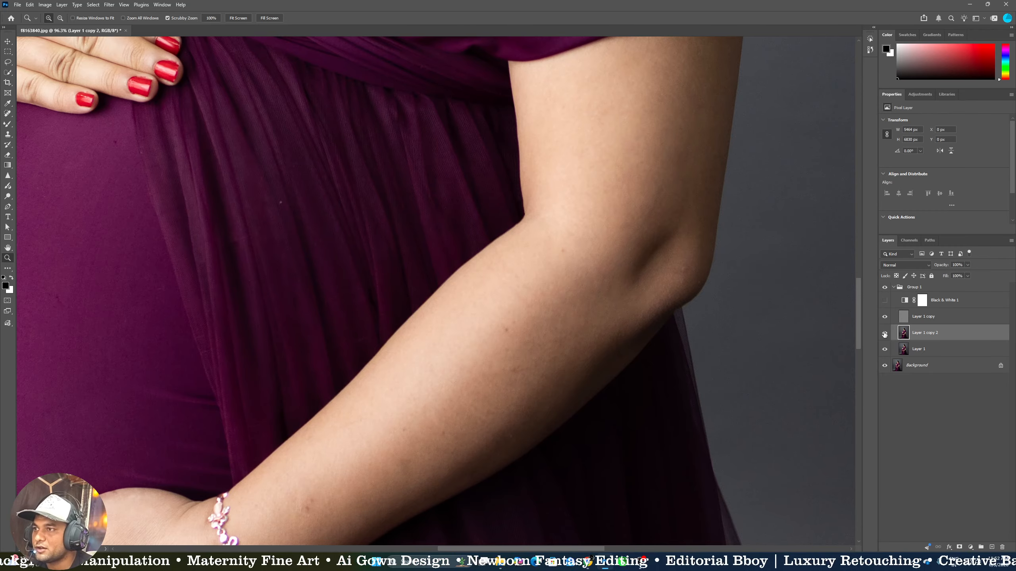
Smooth the knuckle and finger shading on the hand resting atop the belly with the Mixer Brush, checking it in black and white
drag(633, 354, 460, 320)
drag(465, 243, 495, 316)
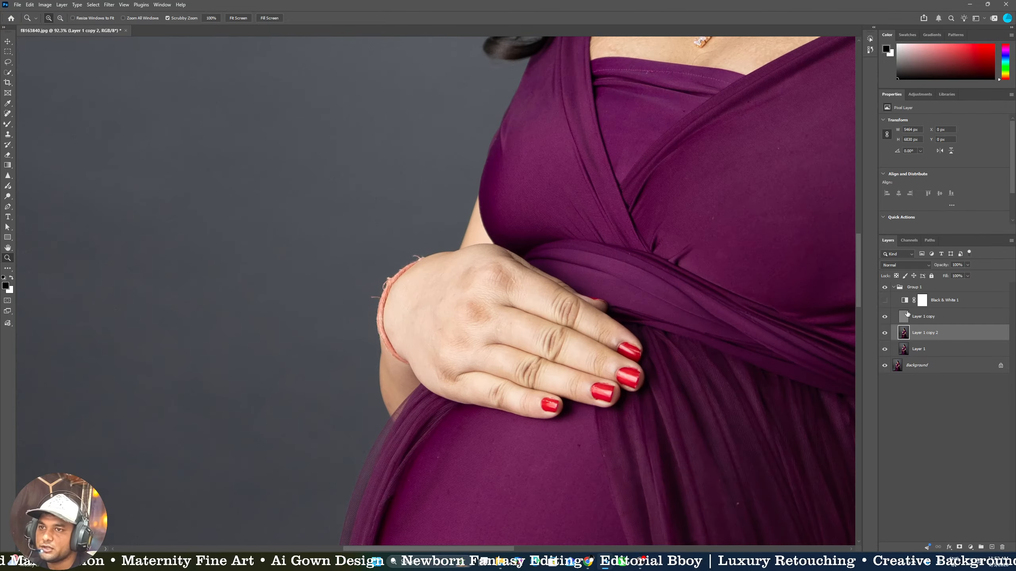
key(b)
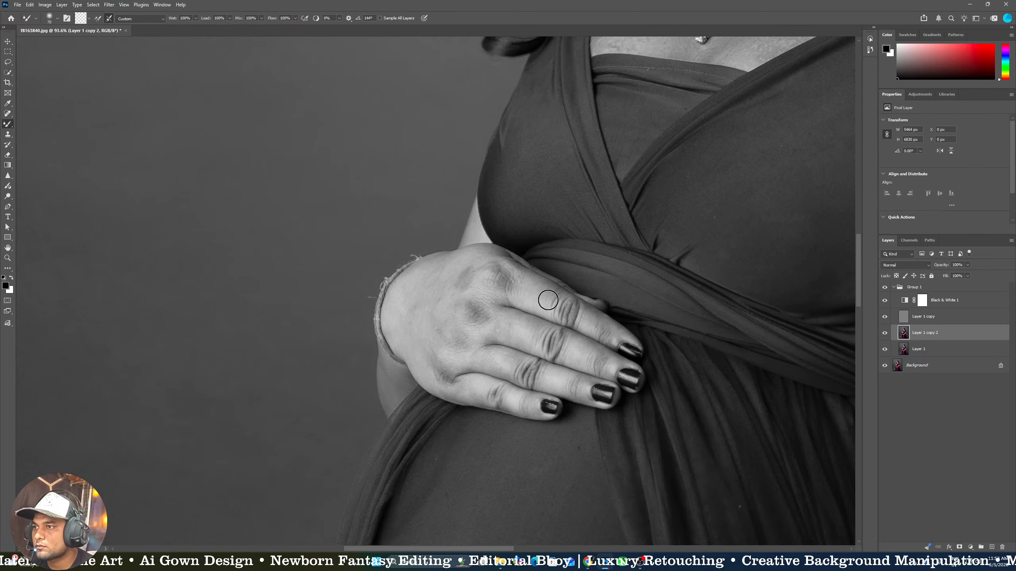
key(bracketleft)
key(bracketright)
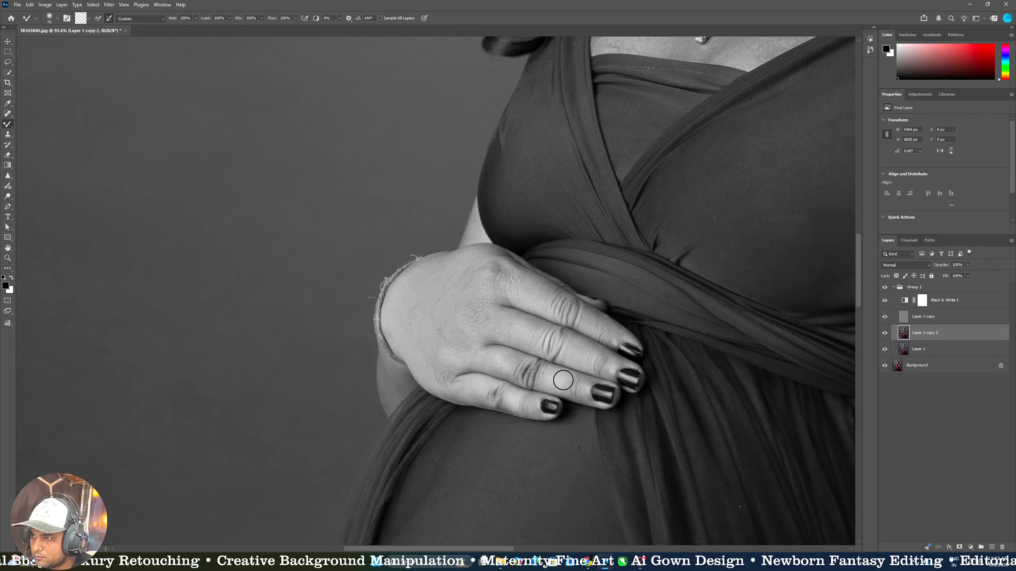
key(bracketright)
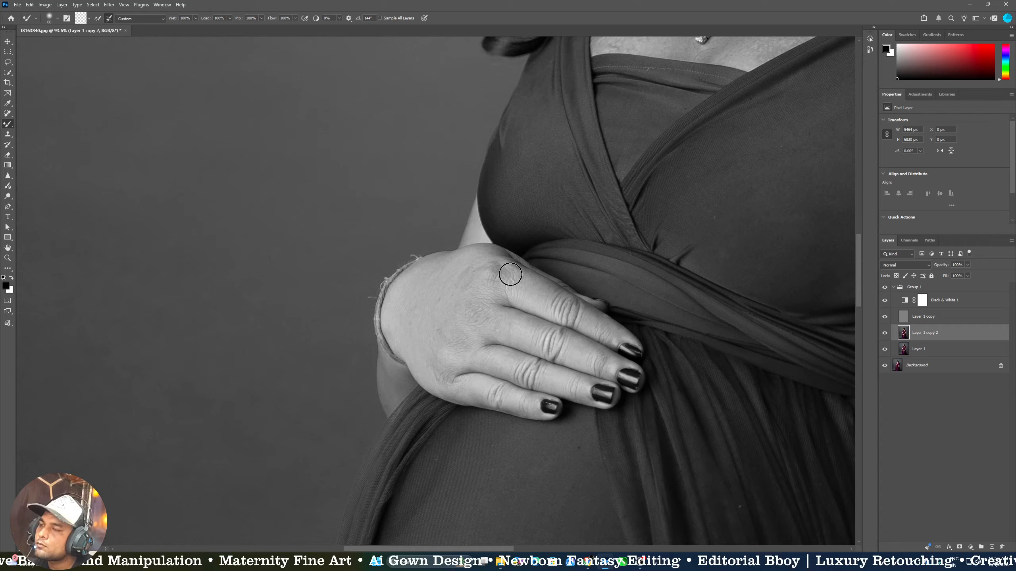
Hide the Black & White 1 adjustment layer to show the portrait in full colour
key(z)
drag(485, 200, 442, 183)
drag(746, 380, 723, 324)
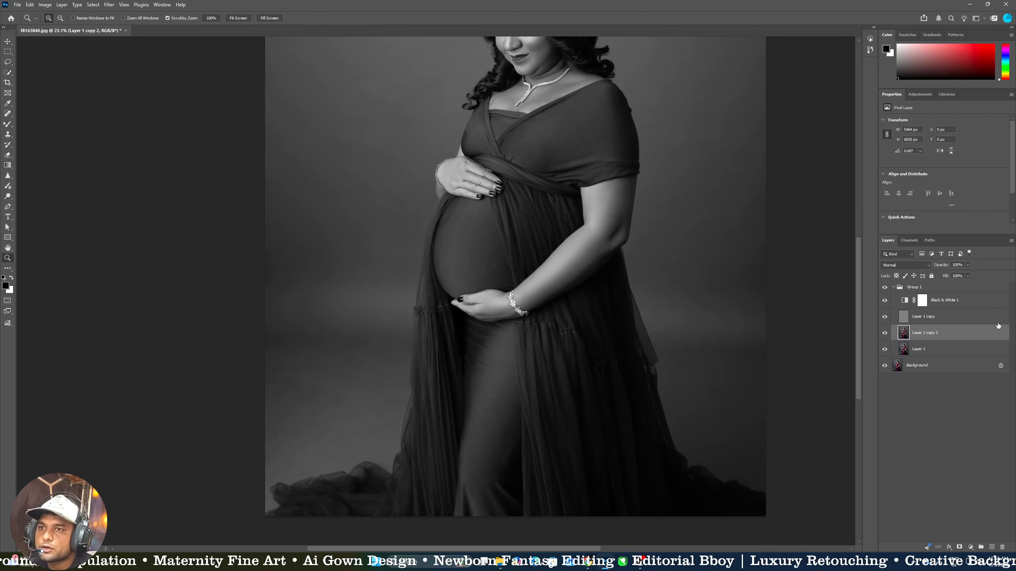
click(885, 301)
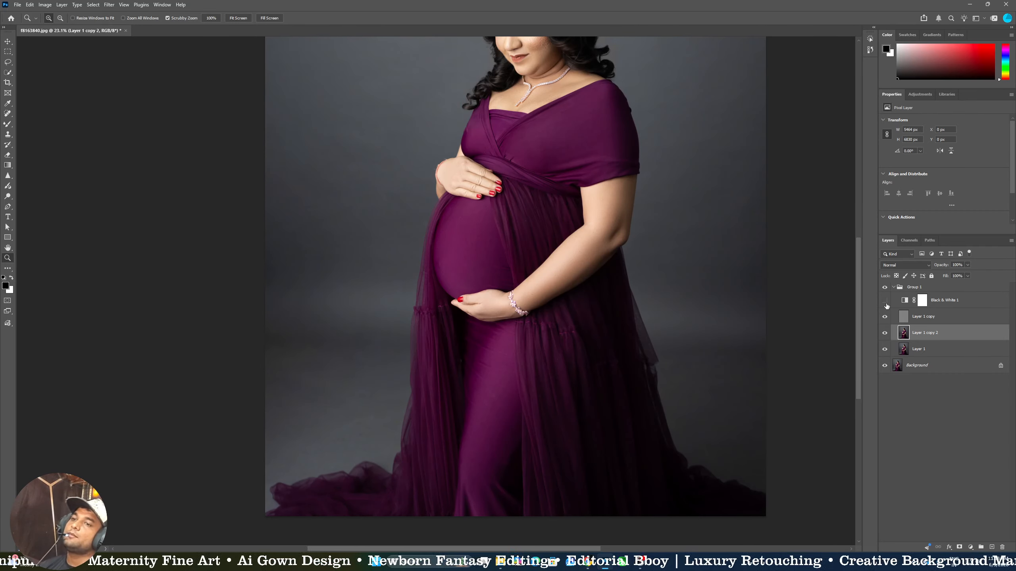
Smooth the fitted skirt from below the supporting hand down to the hem with the Mixer Brush, varying its tip size
mouse_move(478, 343)
mouse_down()
mouse_move(454, 295)
mouse_move(443, 304)
mouse_up()
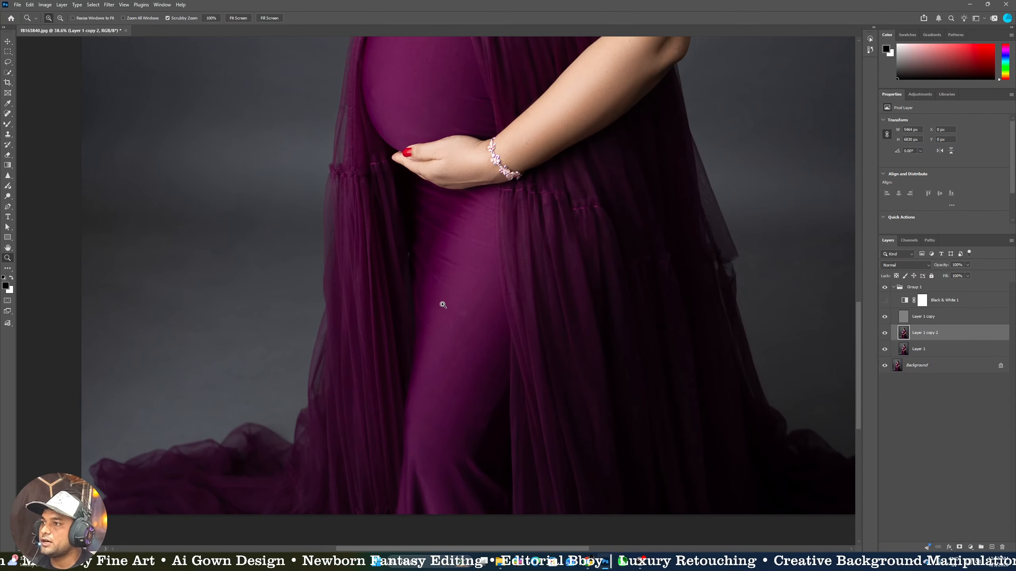
key(b)
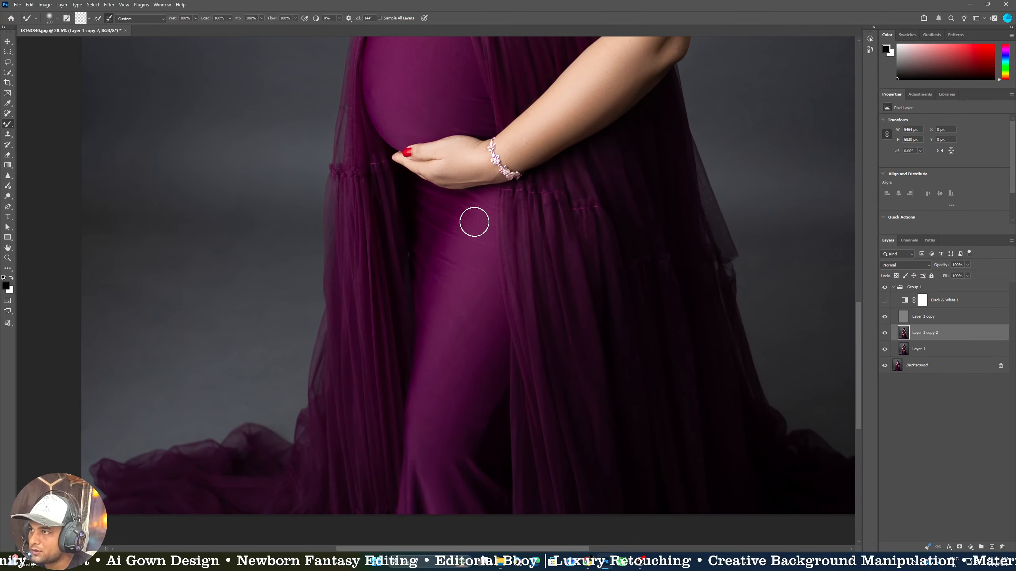
key(])
key(])
key(])
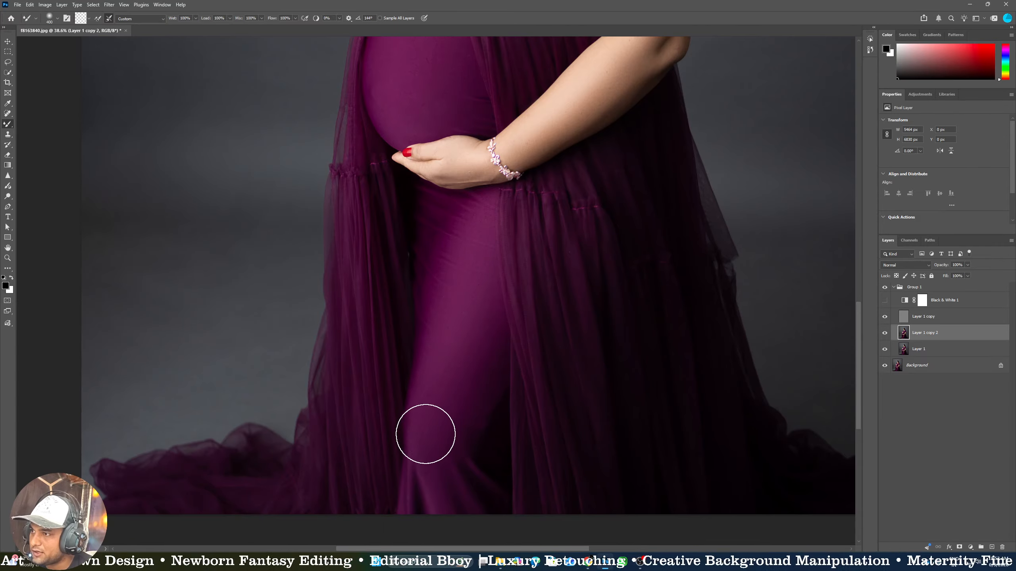
key(bracketleft)
key(bracketleft)
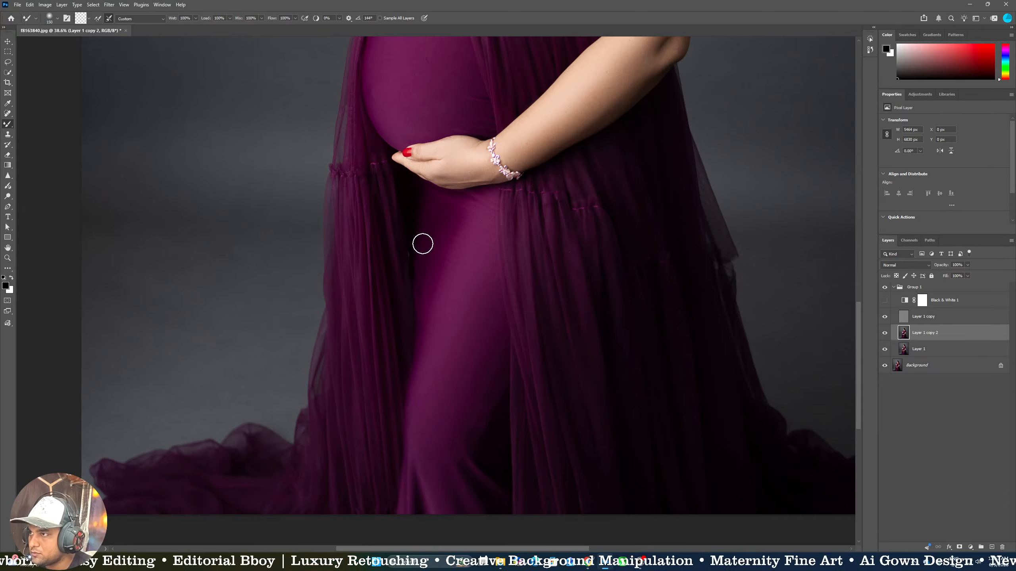
key(bracketright)
key(bracketright)
key(bracketright)
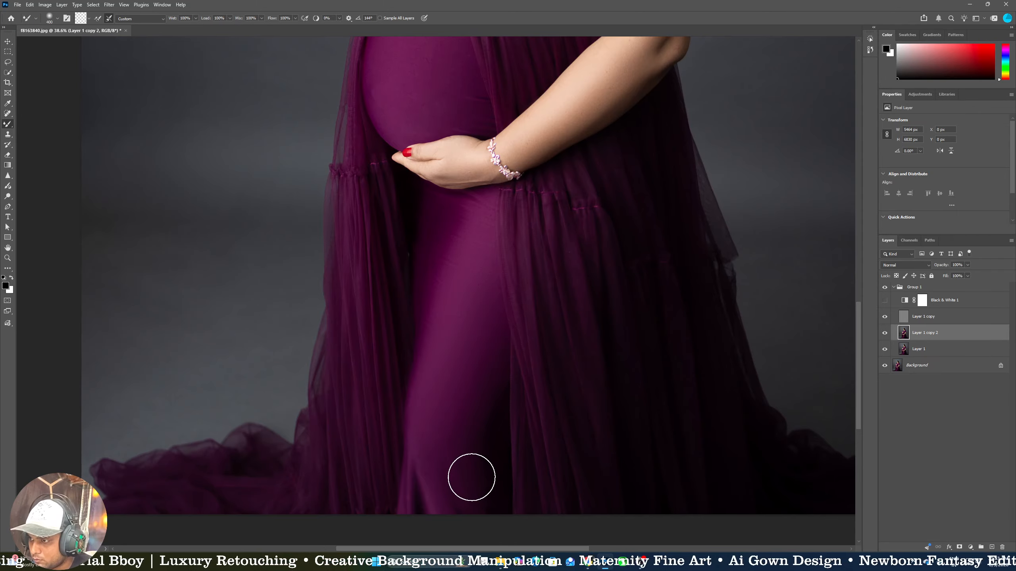
Blend the gown's tones along the outer curve of the belly with the Mixer Brush
key(z)
drag(458, 231, 469, 231)
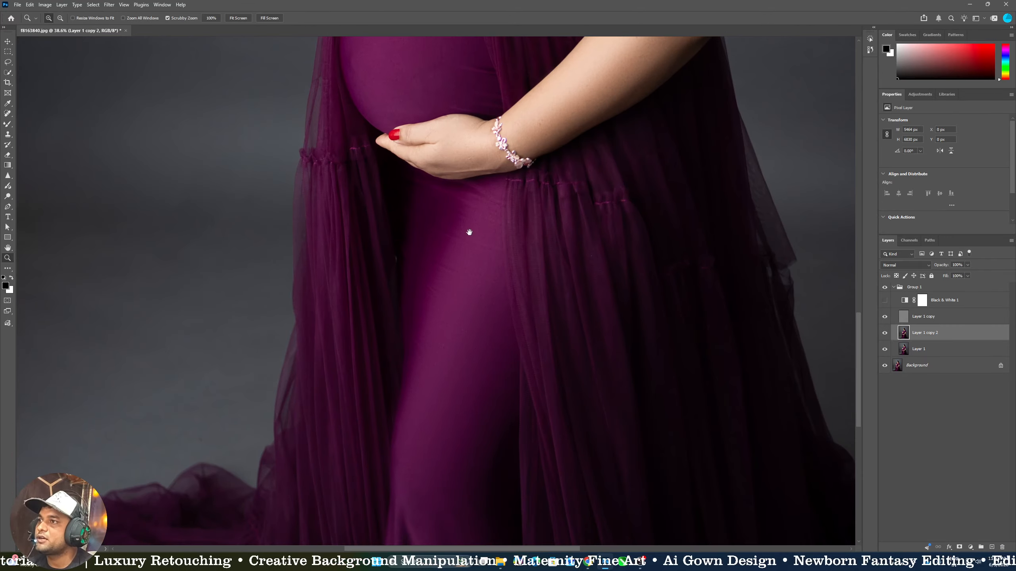
mouse_move(475, 76)
mouse_down()
mouse_move(485, 447)
mouse_move(449, 438)
mouse_move(427, 290)
mouse_up()
key(b)
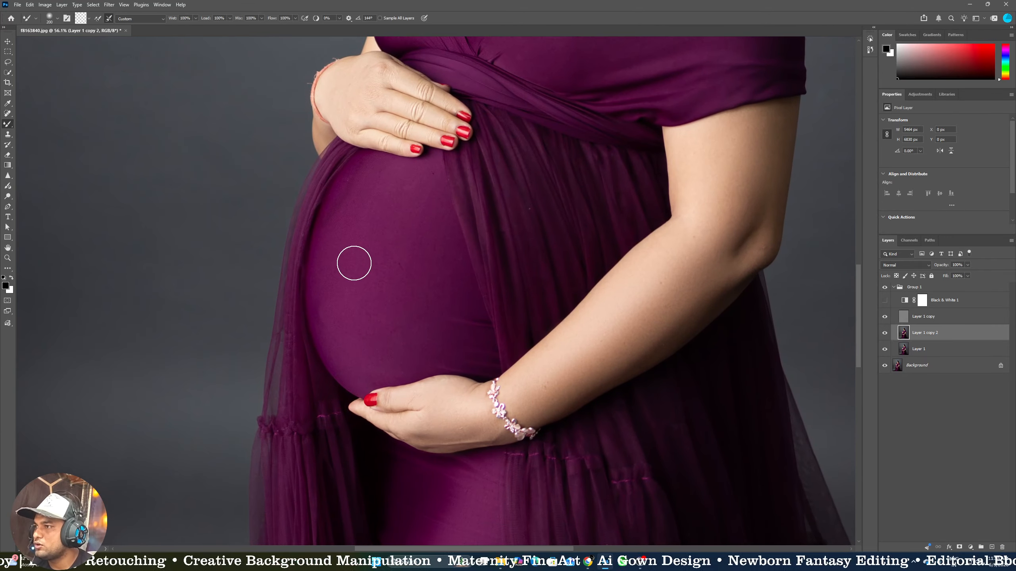
key(bracketright)
key(bracketright)
key(bracketright)
key(bracketleft)
key(bracketleft)
key(bracketleft)
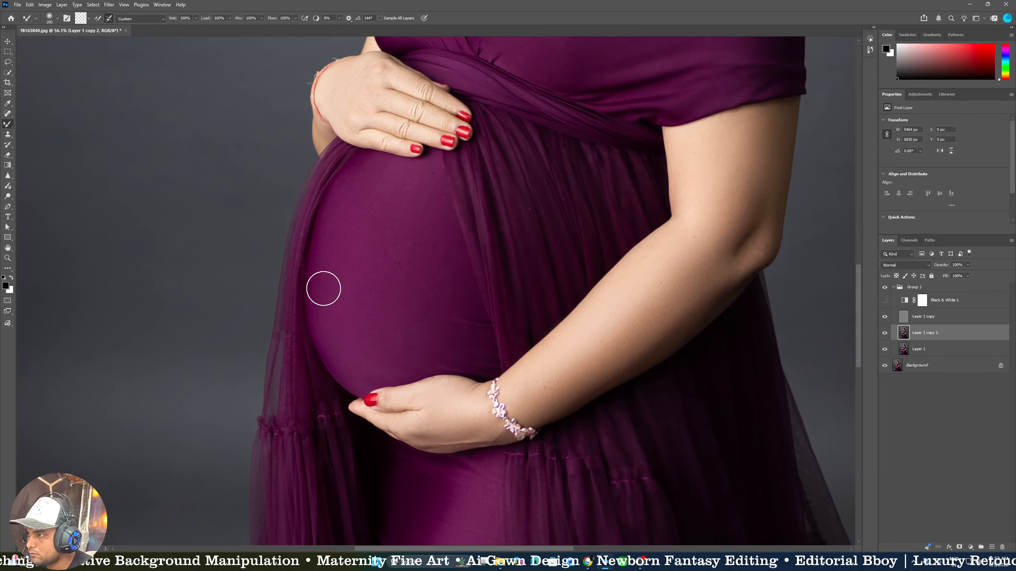
Even out the fabric across the lower and central belly with the Mixer Brush, reducing its tip near the tulle edge
key(bracketright)
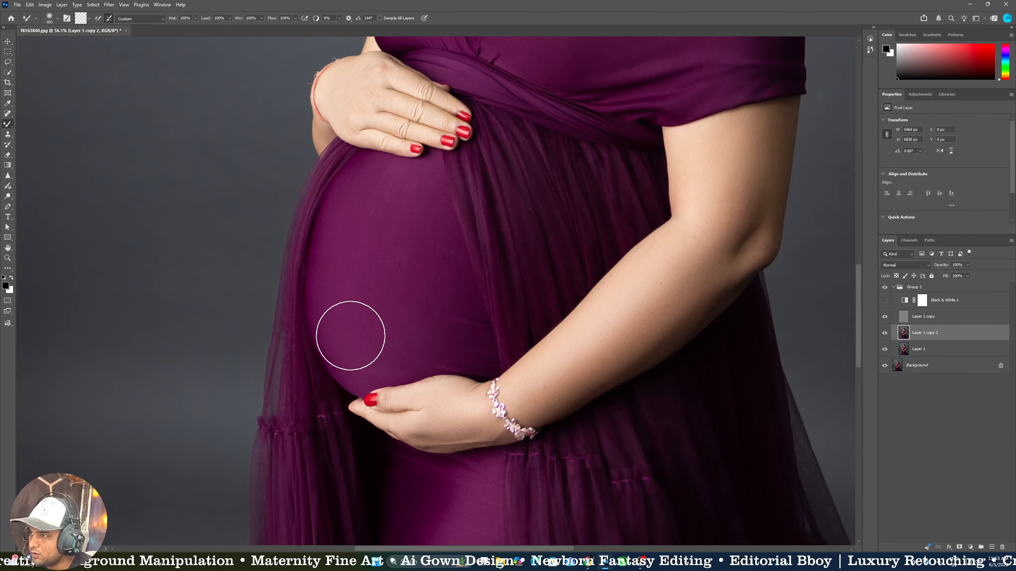
key(bracketleft)
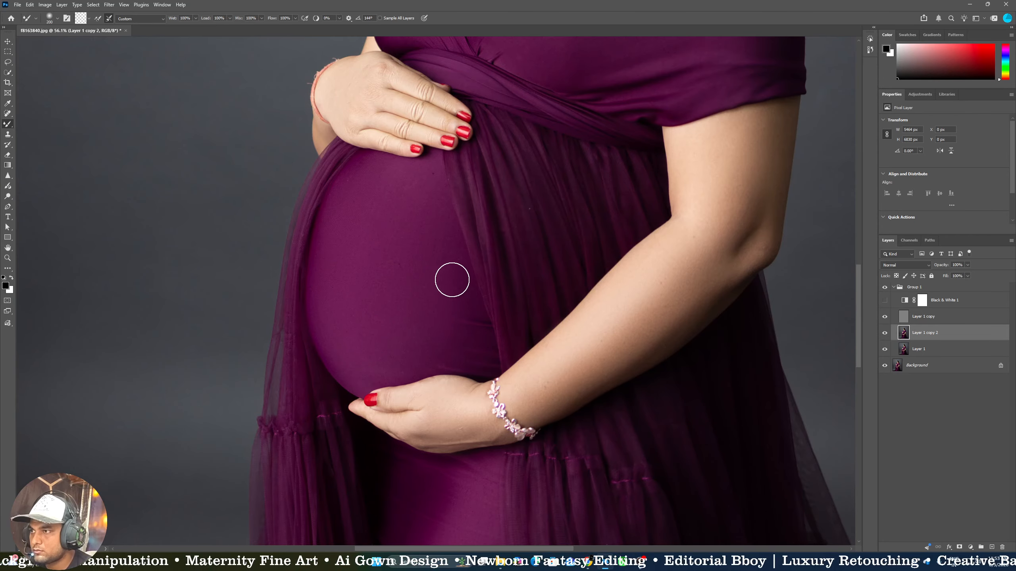
key(bracketright)
key(bracketleft)
key(bracketleft)
key(bracketleft)
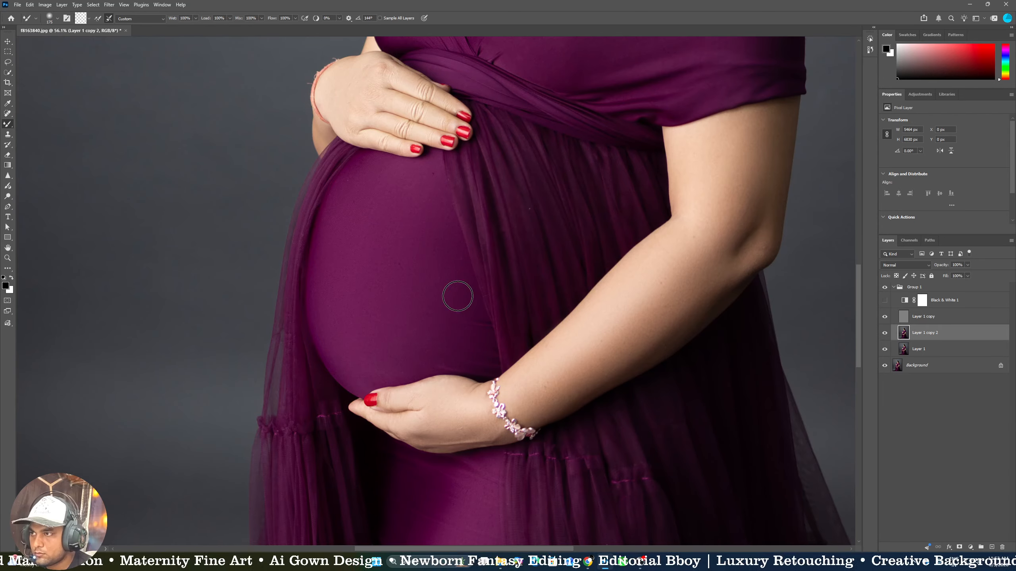
Smooth the gown's shoulder drape and both bust panels with the Mixer Brush, using smaller tips for the narrower areas
scroll(454, 352, up, 5)
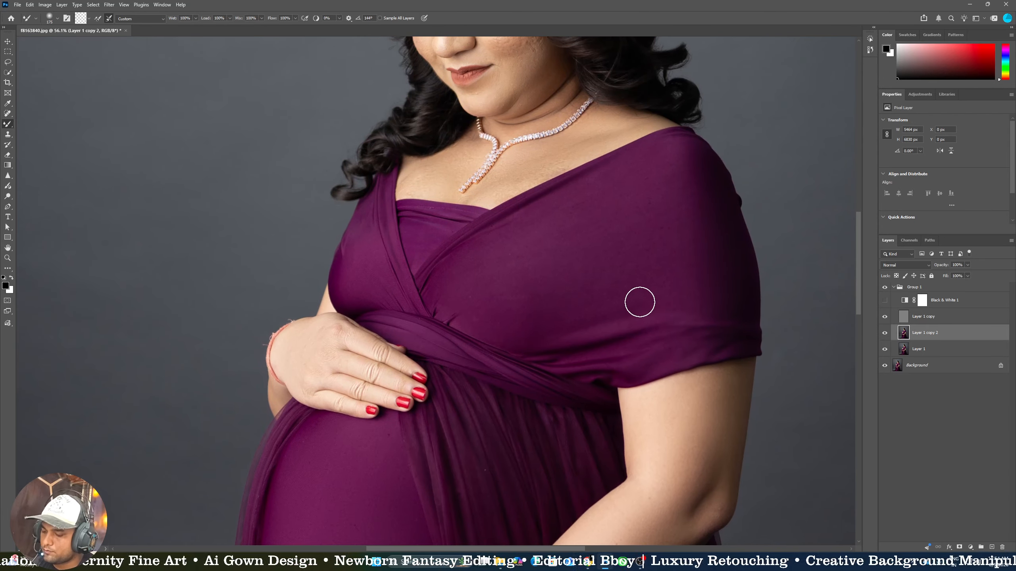
key(bracketright)
key(bracketright)
key(bracketright)
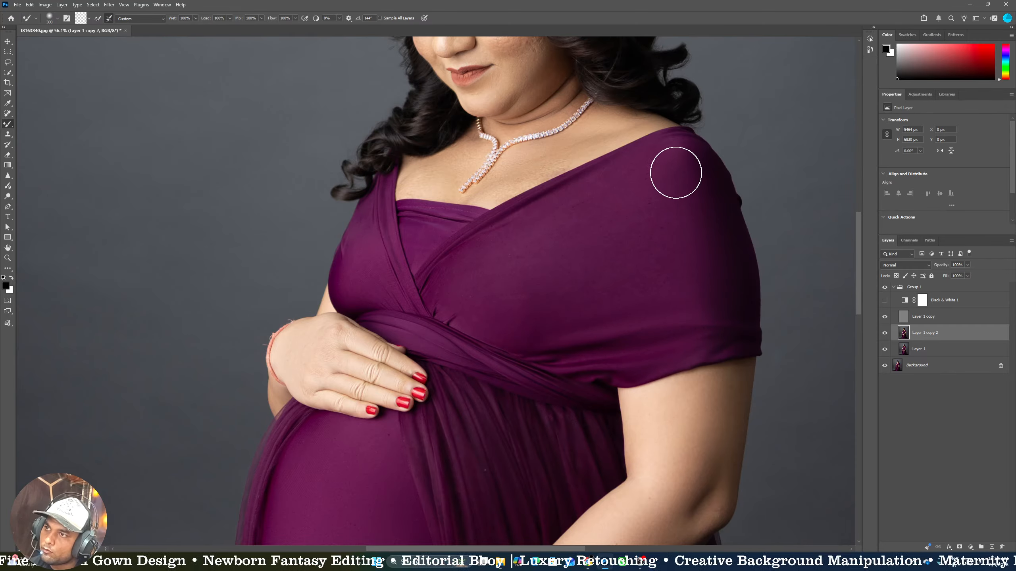
key(bracketleft)
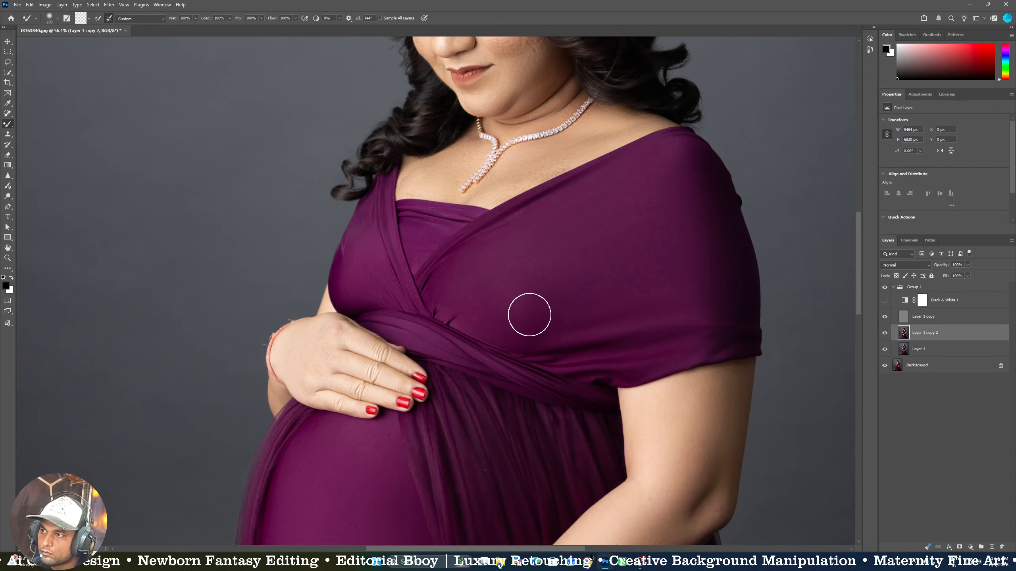
key(bracketleft)
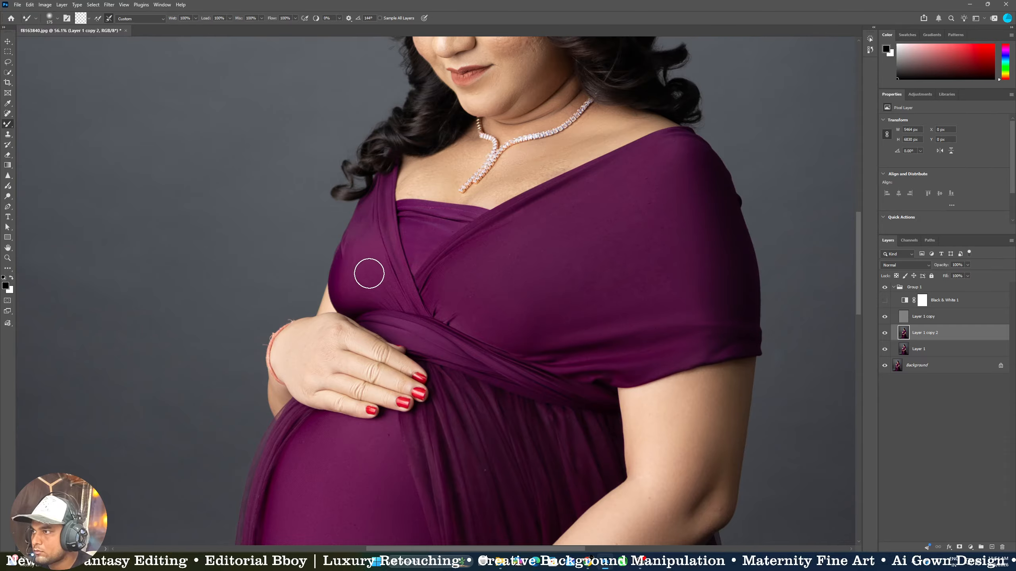
key(bracketleft)
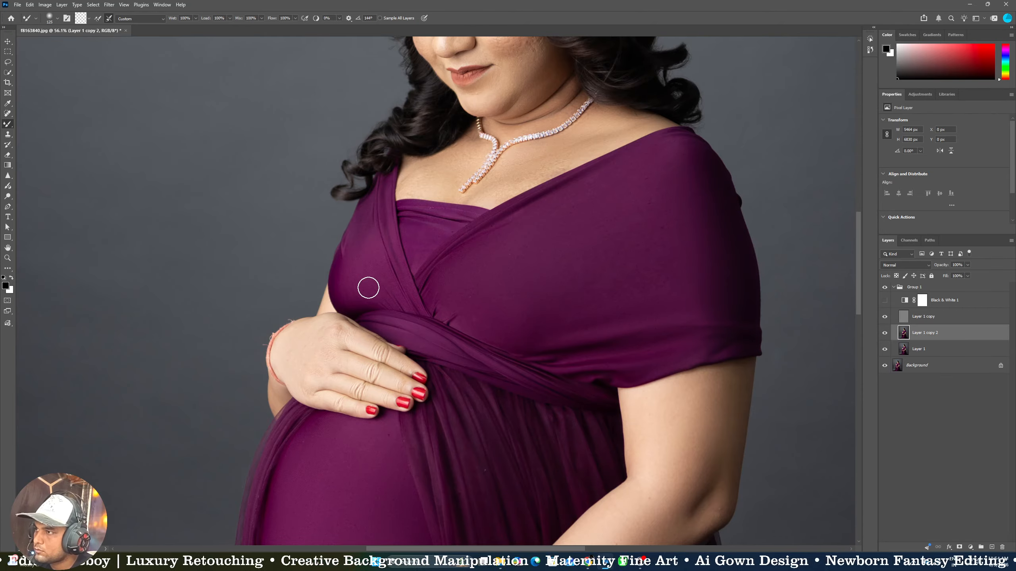
Compare the face with Group 1 hidden and shown
drag(460, 303, 461, 397)
key(ctrl+space)
key(ctrl+space)
drag(466, 233, 532, 204)
drag(500, 162, 504, 249)
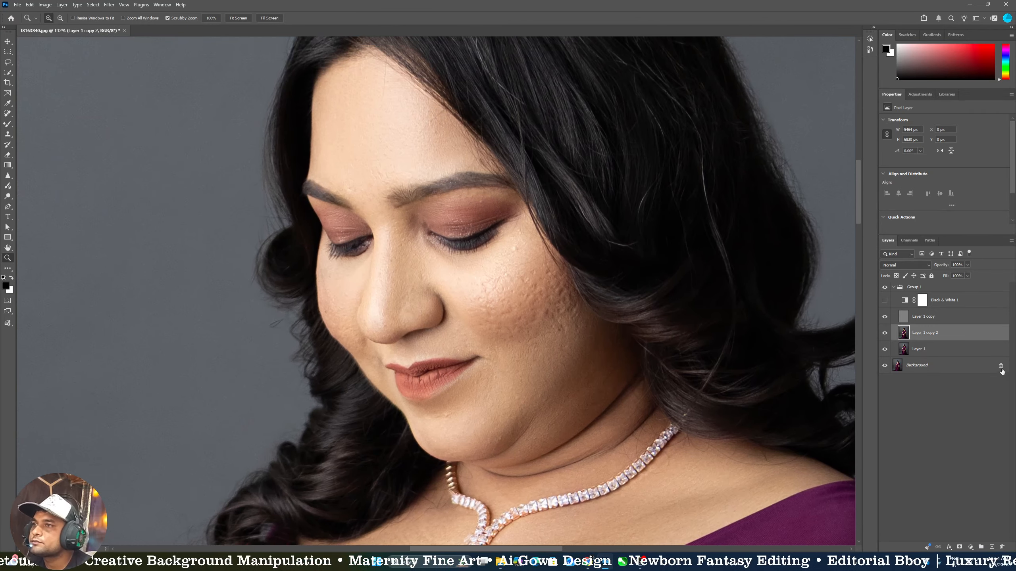
click(885, 289)
click(885, 289)
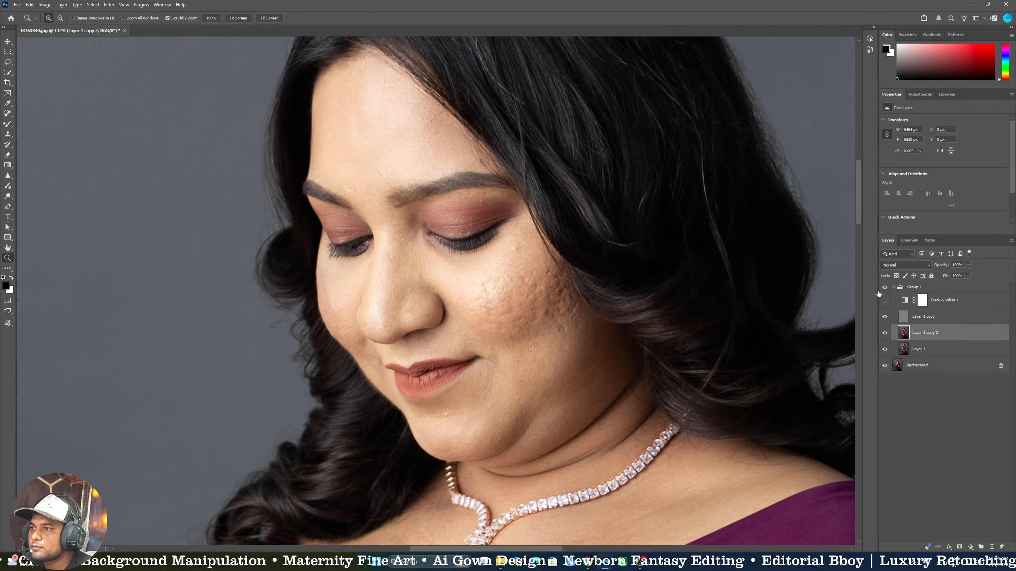
click(885, 289)
Blend the tones of the textured cheek toward the nose with the Mixer Brush, adjusting its tip size
drag(586, 272, 584, 275)
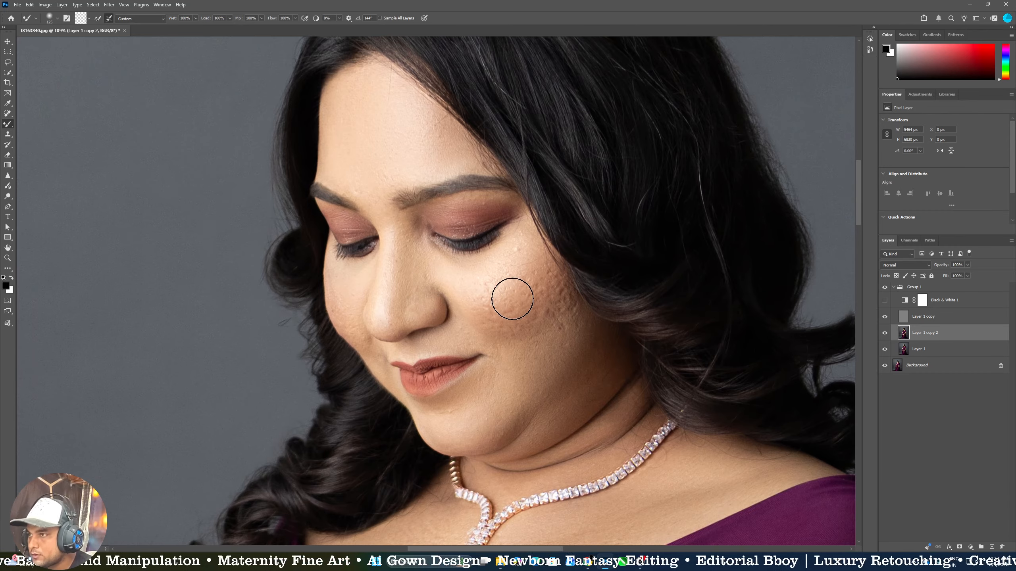
key(bracketleft)
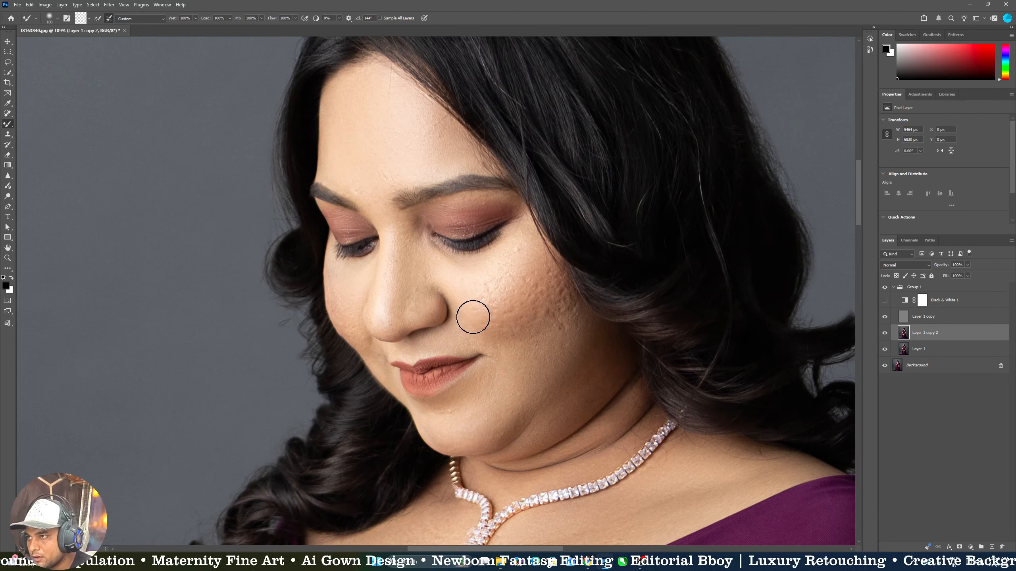
key(bracketright)
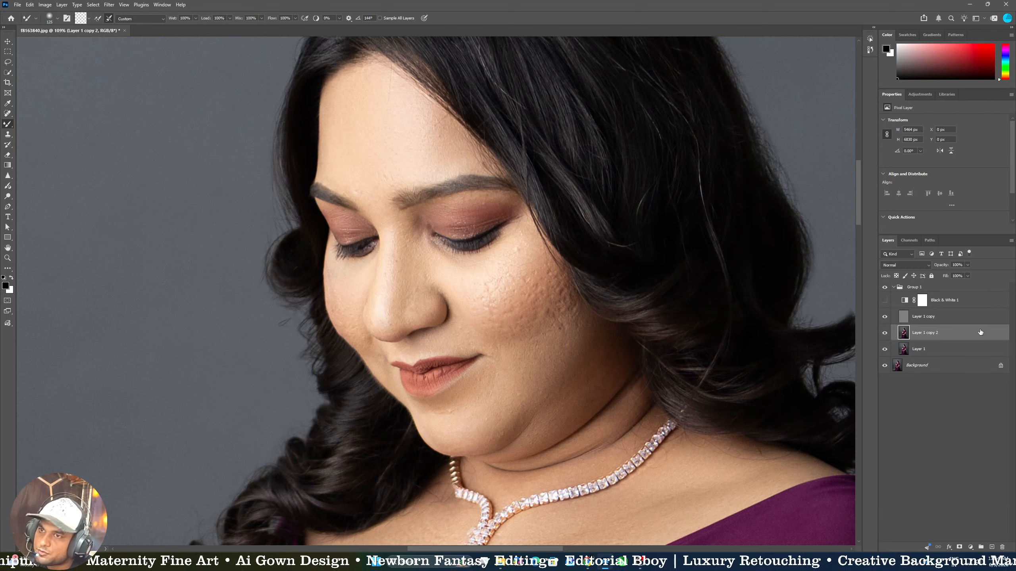
Toggle Layer 1 copy 2 off and on to compare the smoothed facial tones
click(885, 332)
click(884, 333)
click(884, 332)
click(884, 333)
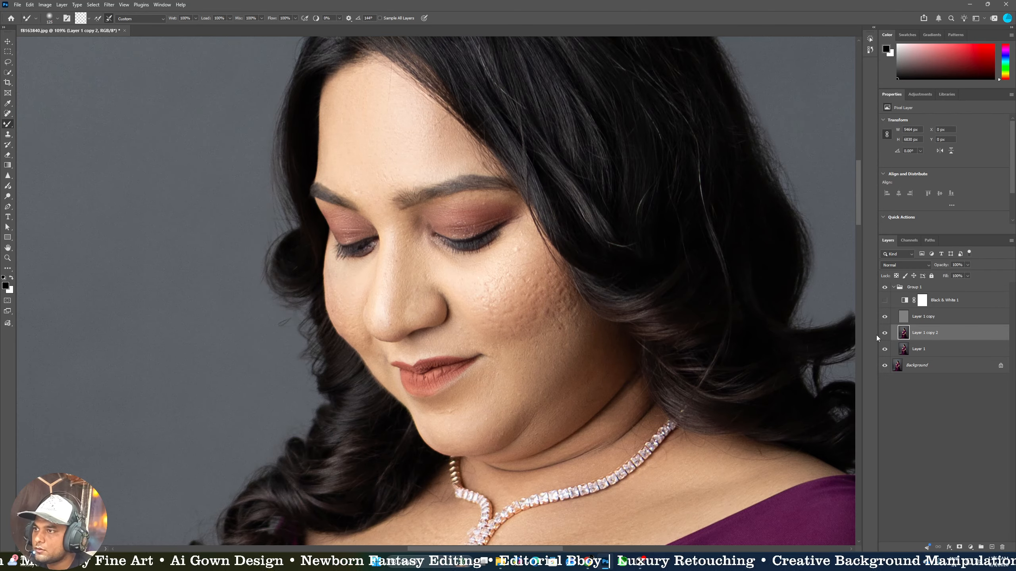
Clean up the forehead texture on Layer 1 copy with the Clone Stamp, sampling nearby clear skin
key(z)
drag(460, 180, 583, 258)
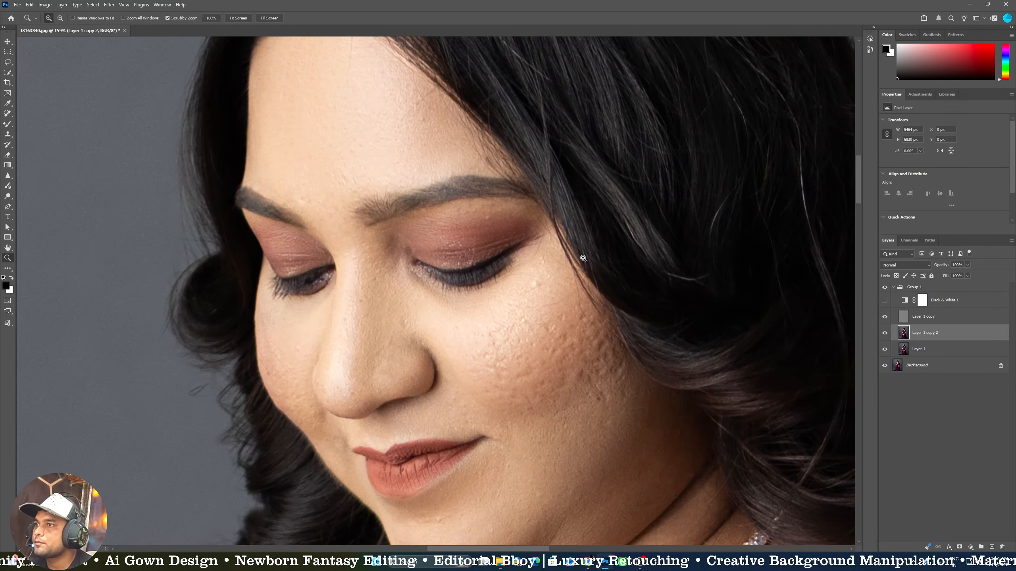
click(924, 316)
scroll(624, 280, up, 1)
key(s)
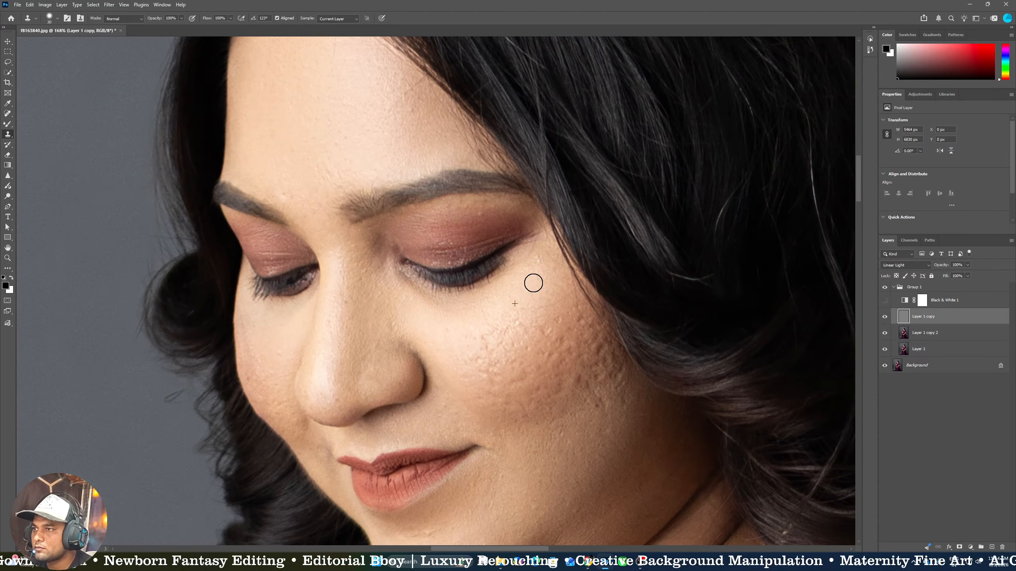
drag(486, 230, 526, 335)
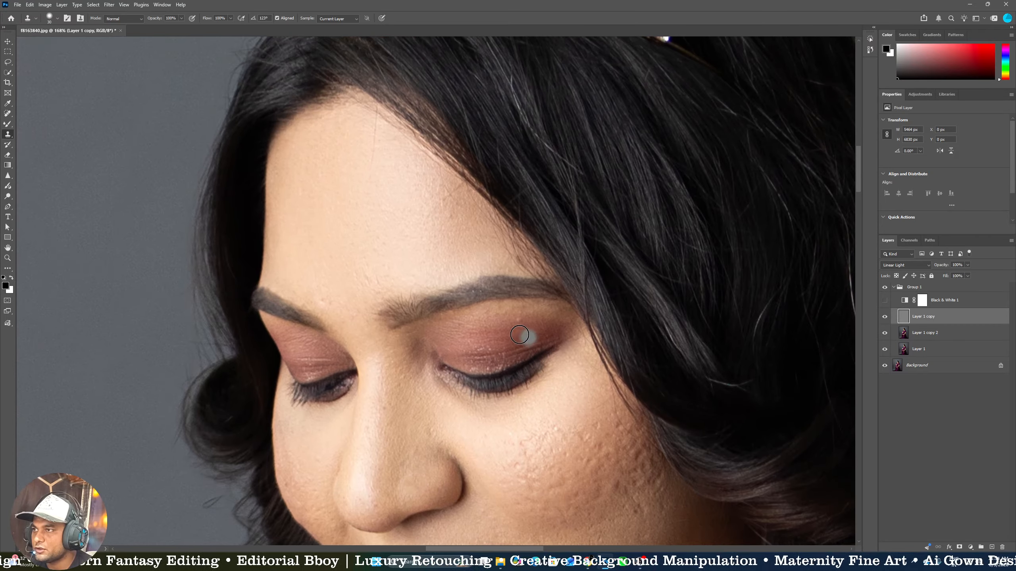
alt+click(347, 266)
mouse_move(336, 298)
mouse_down()
mouse_move(322, 284)
mouse_move(356, 264)
mouse_up()
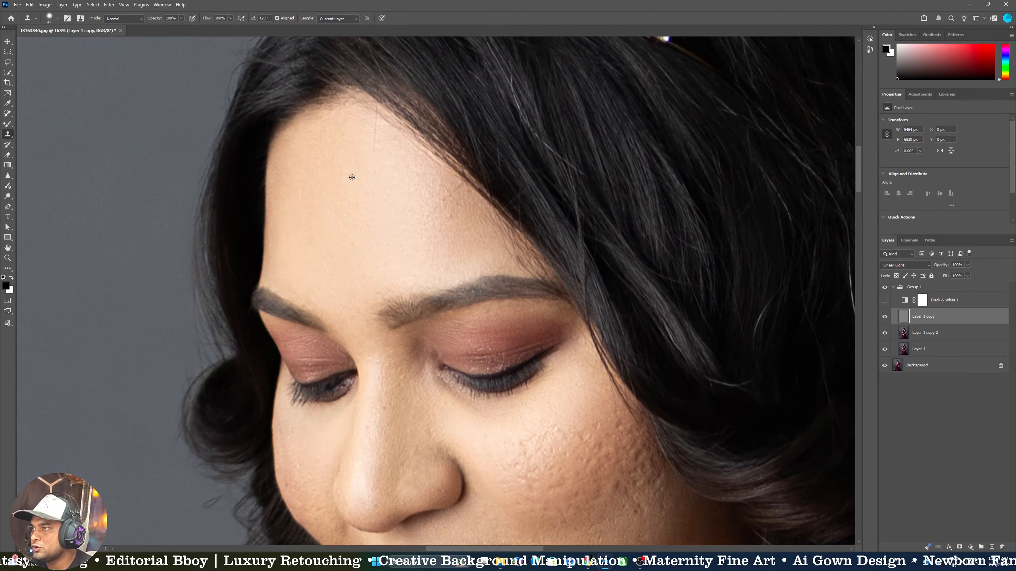
alt+click(437, 243)
drag(451, 213, 413, 242)
Remove the small blemishes on the far cheek beside the nose with a smaller Clone Stamp tip on Layer 1 copy
mouse_move(409, 417)
mouse_down()
mouse_move(294, 58)
mouse_move(390, 237)
mouse_up()
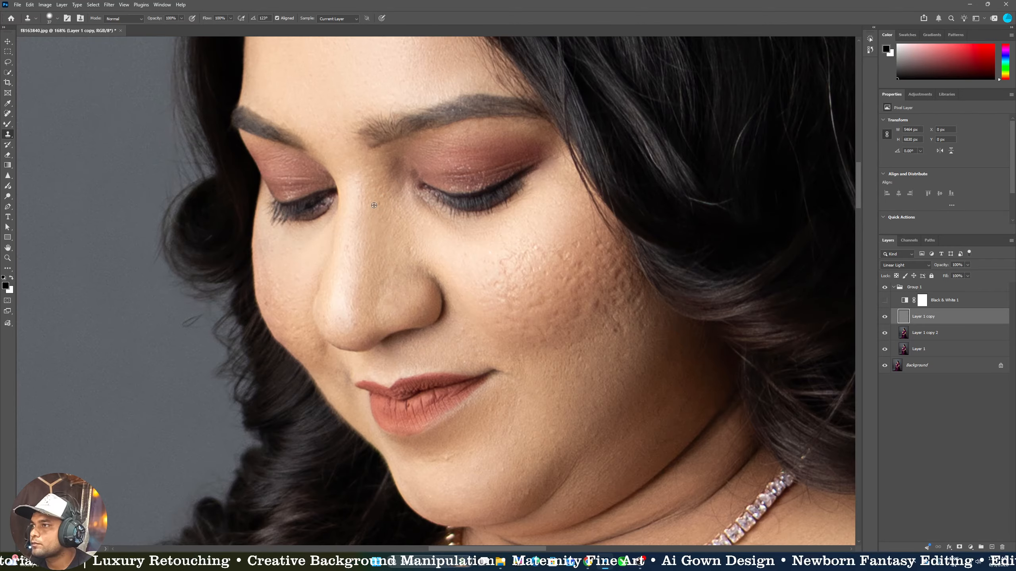
key(bracketleft)
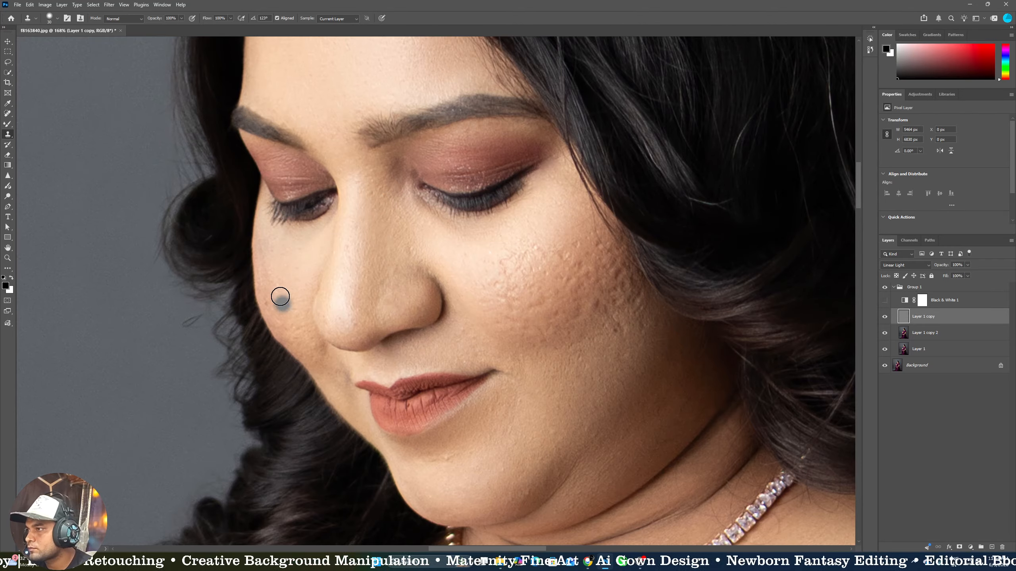
drag(272, 267, 282, 261)
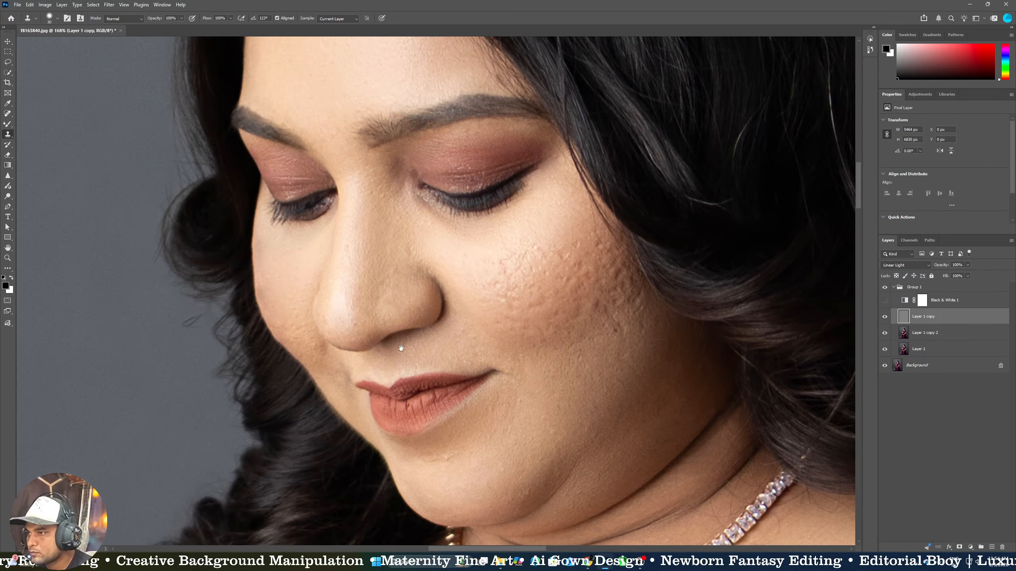
Try to replace the pitted texture in the middle of the near cheek with clearer skin using the Patch tool on Layer 1 copy
drag(399, 349, 312, 174)
drag(277, 263, 225, 489)
alt+right_click(496, 354)
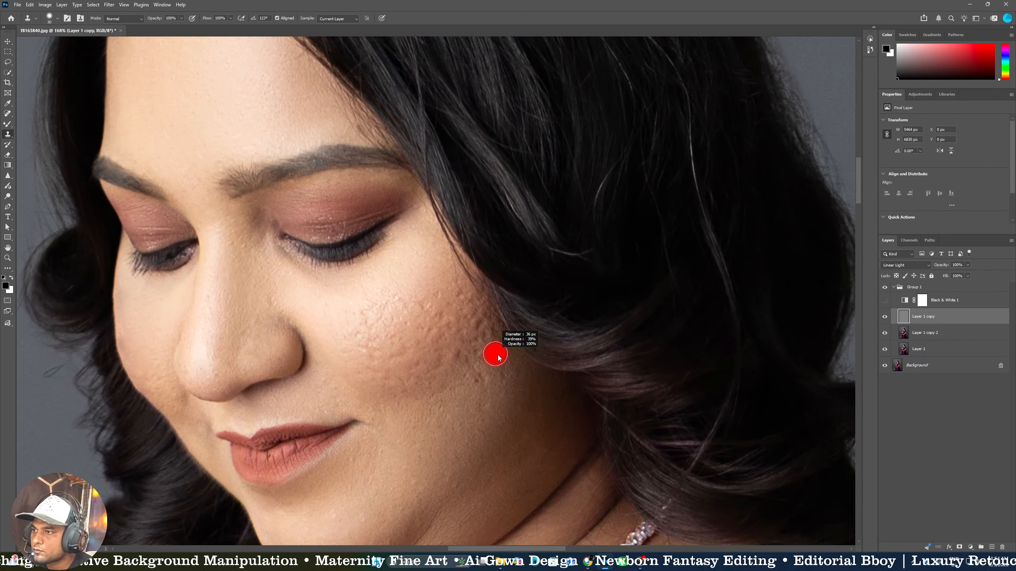
alt+click(477, 407)
key(z)
drag(460, 266, 454, 287)
drag(459, 326, 454, 306)
key(j)
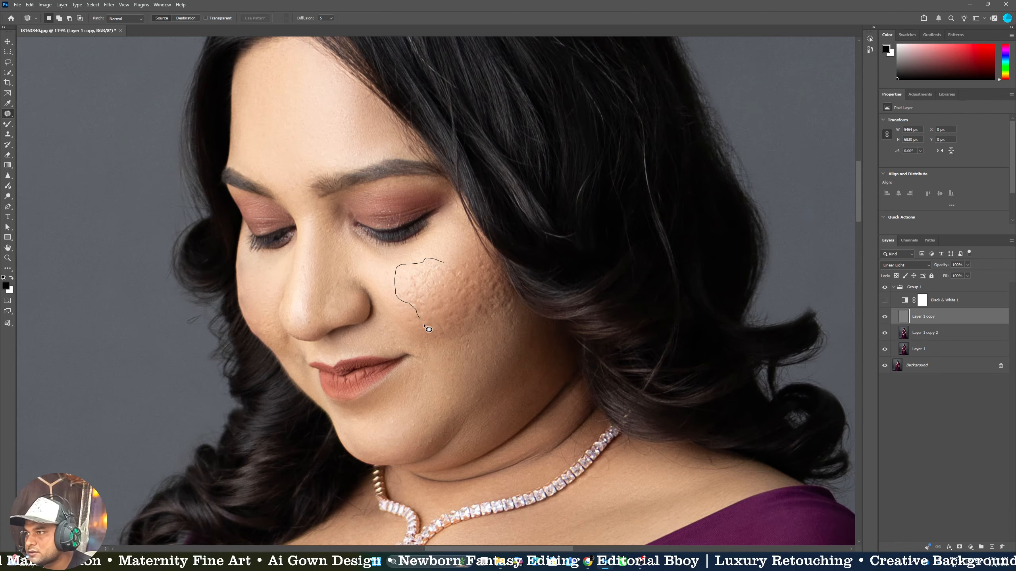
drag(474, 265, 473, 263)
drag(442, 318, 466, 368)
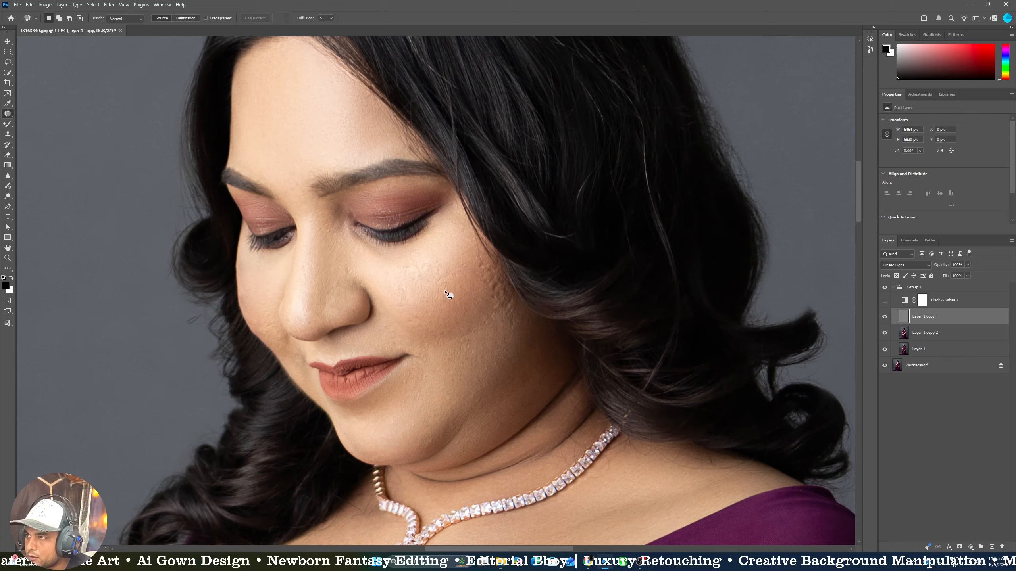
Try to patch the remaining bumps on the cheek highlight and the pits beside the hairline, clearing the selection after each patch
drag(424, 288, 440, 272)
drag(419, 276, 456, 261)
key(ctrl+d)
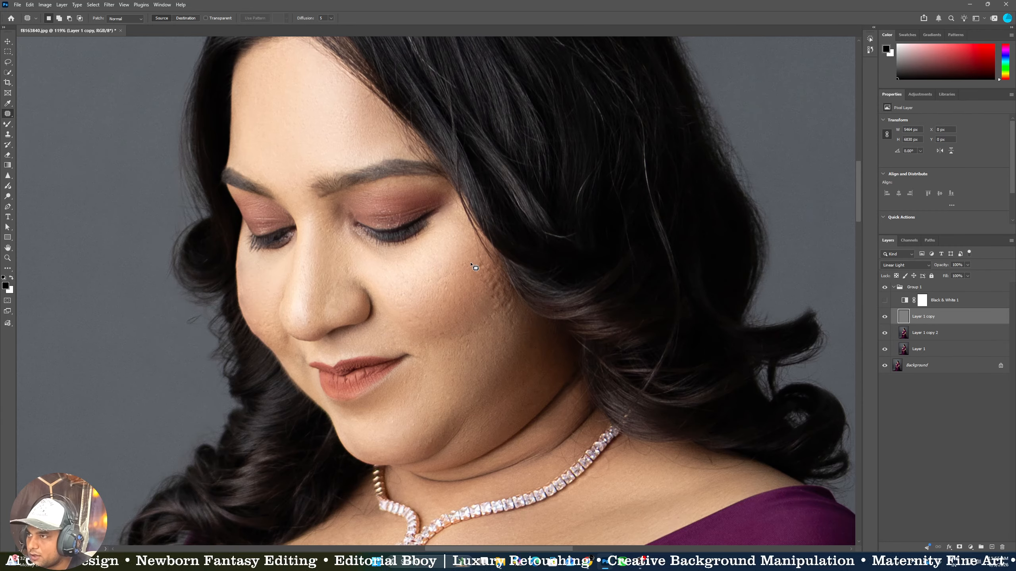
drag(510, 292, 482, 260)
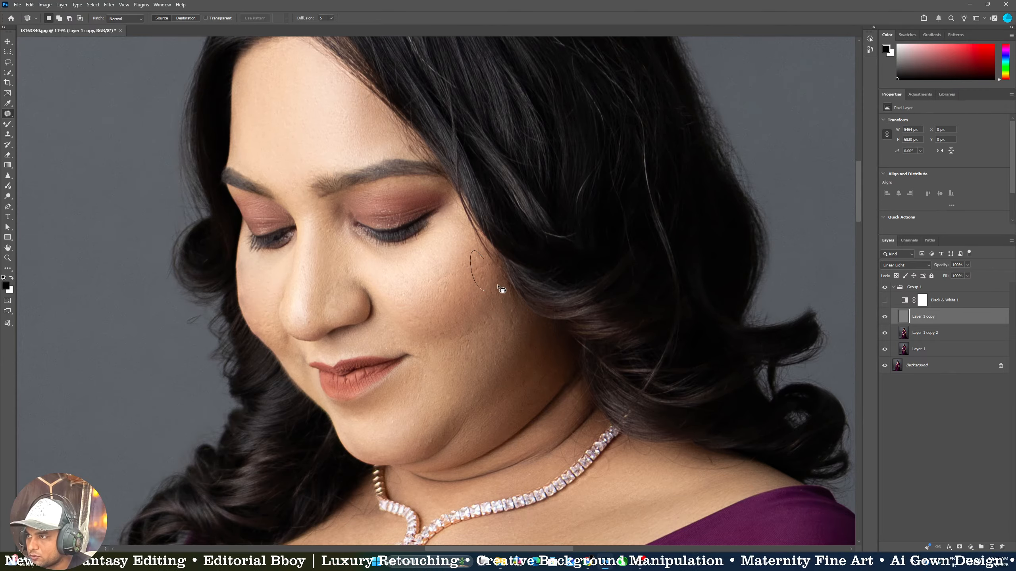
drag(438, 341, 499, 311)
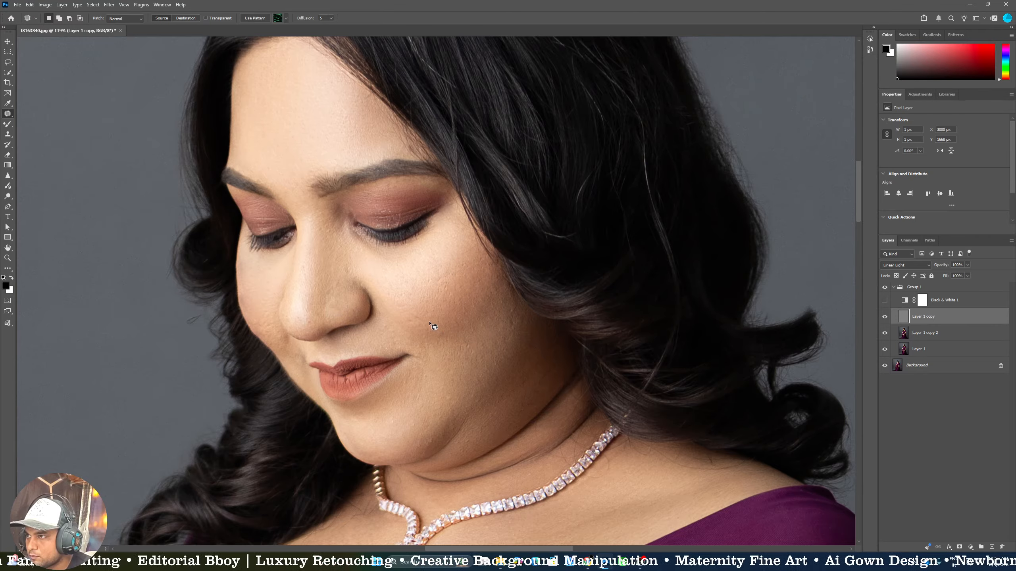
key(ctrl+d)
Review the patched cheek close up and at portrait scale, and undo the patch edits
key(z)
click(488, 307)
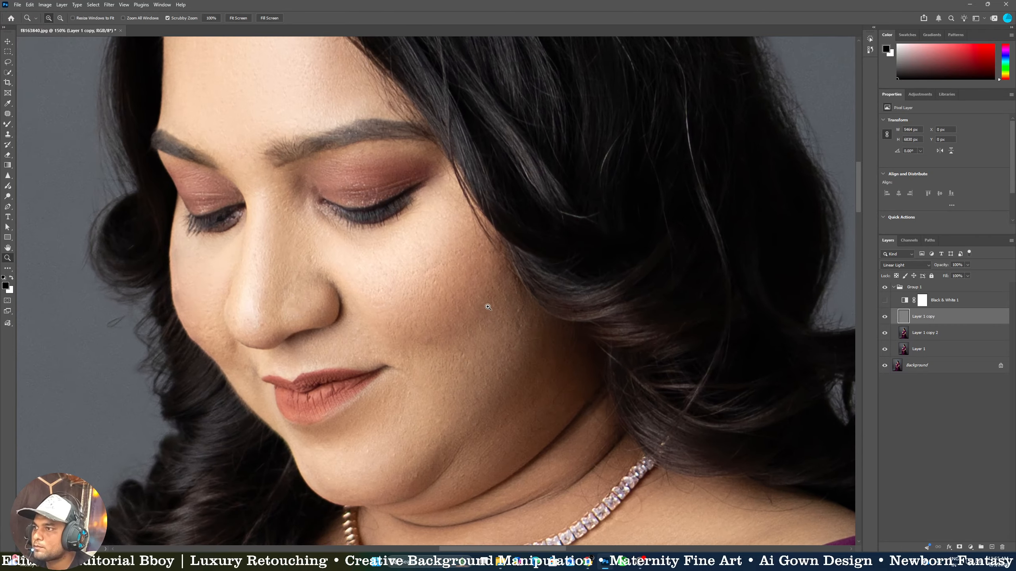
click(928, 329)
key(b)
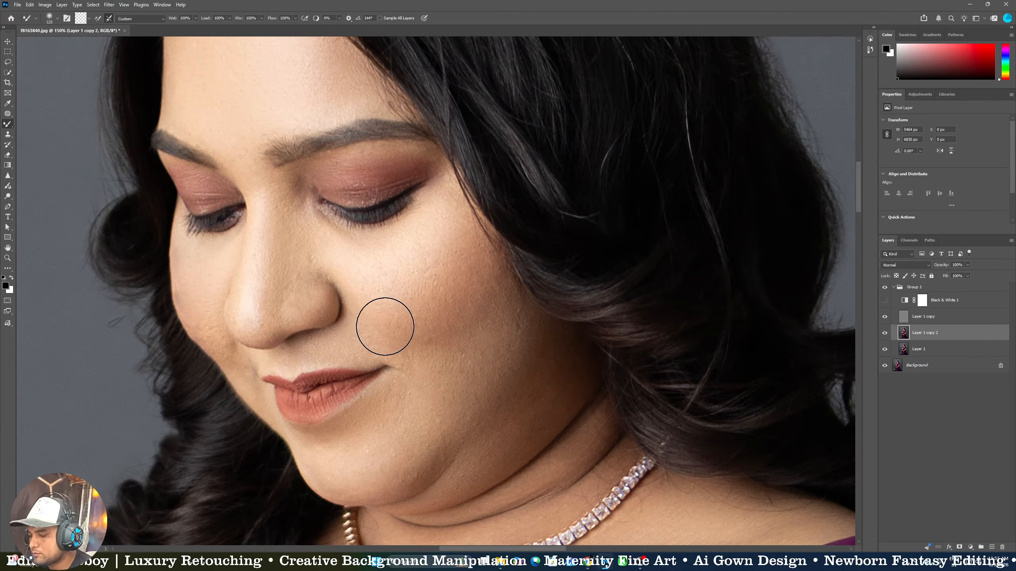
key(z)
drag(464, 281, 493, 328)
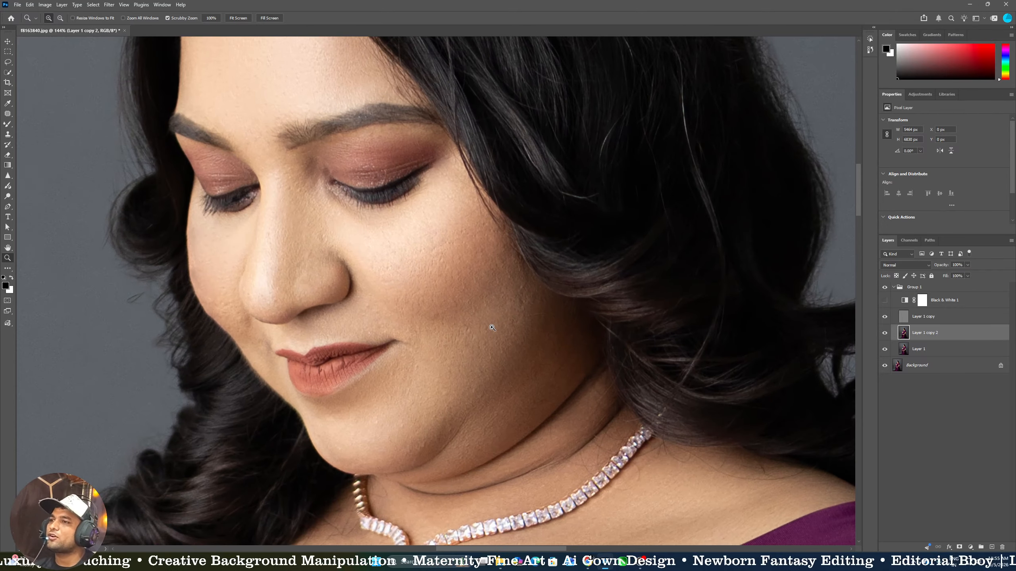
drag(431, 290, 412, 320)
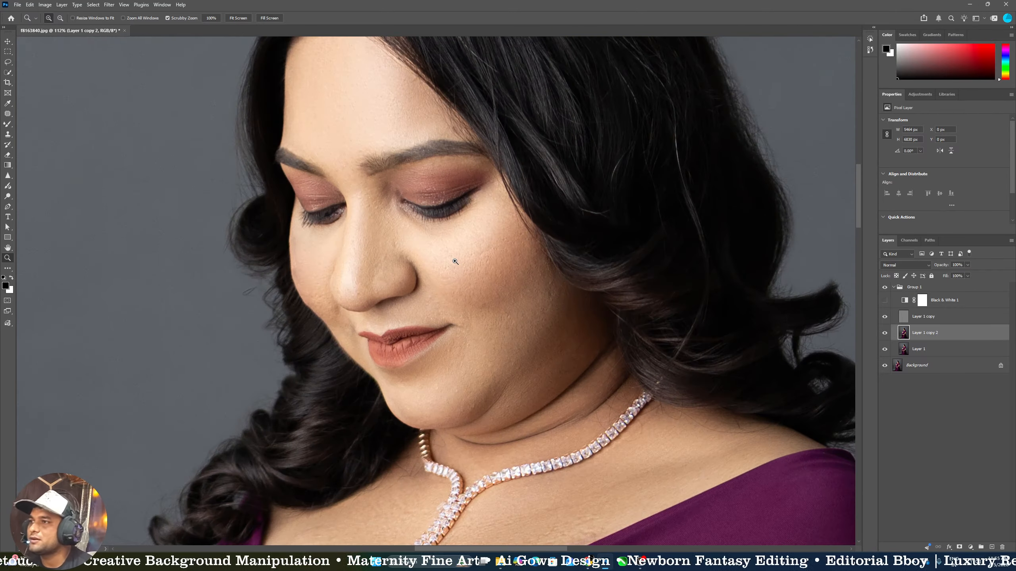
drag(456, 261, 417, 273)
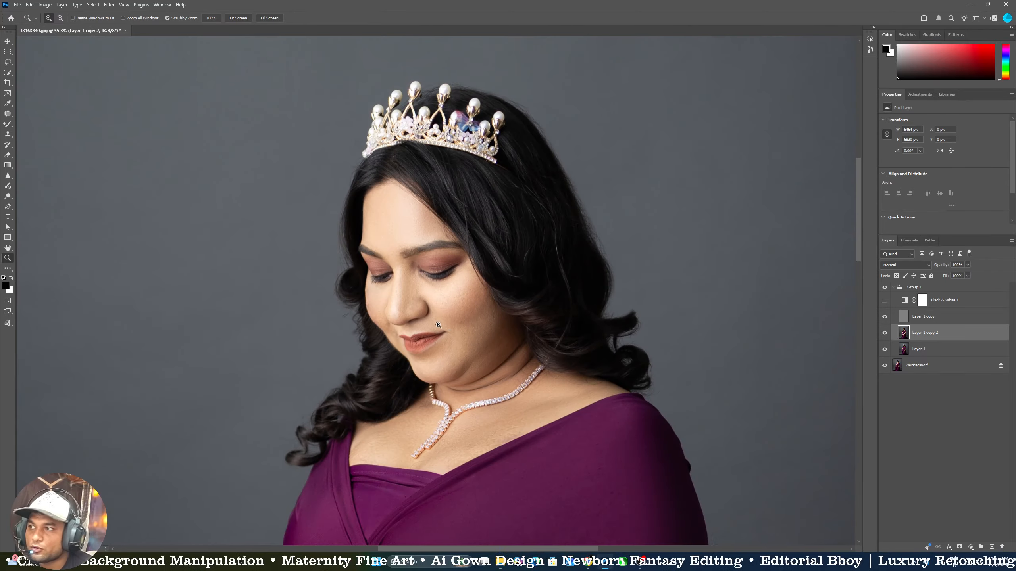
drag(438, 325, 477, 322)
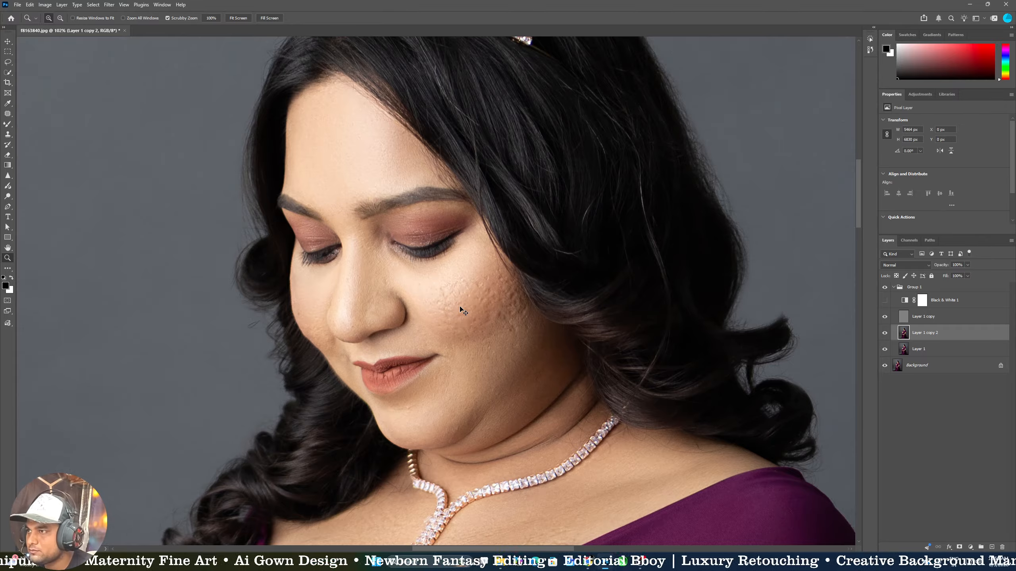
Merge the visible retouching layers into the Background and delete the Black & White 1 adjustment layer
key(ctrl+shift+e)
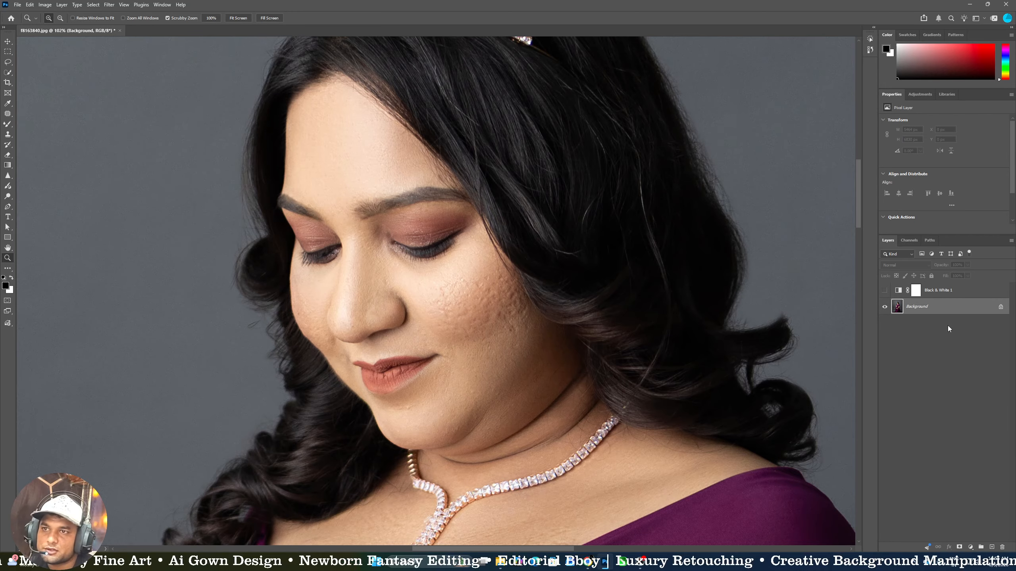
click(934, 295)
key(Delete)
key(Delete)
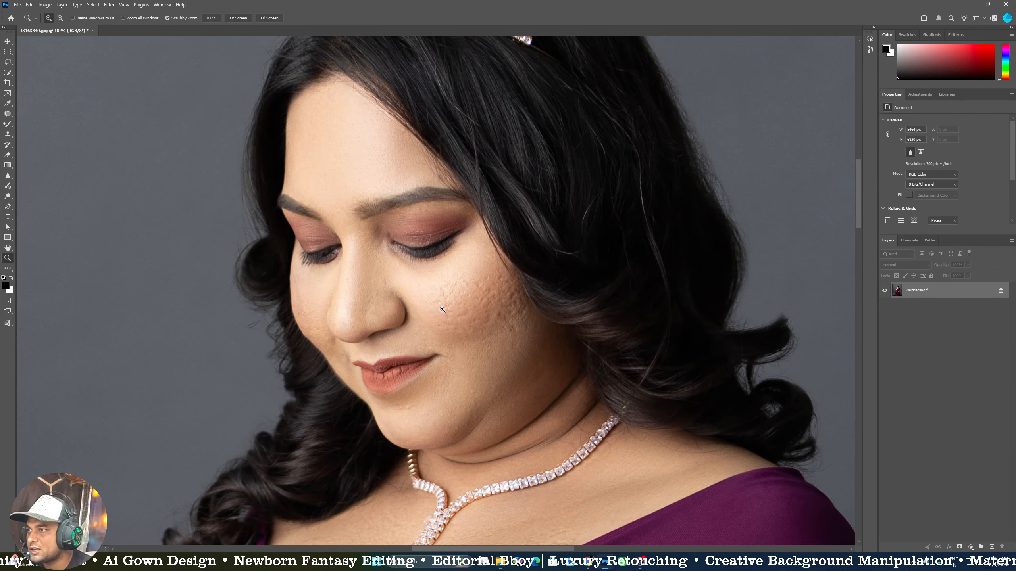
Rebuild the frequency separation layers in Group 1 above the merged Background, with Layer 1 copy 2 as the active tone layer
click(442, 309)
key(j)
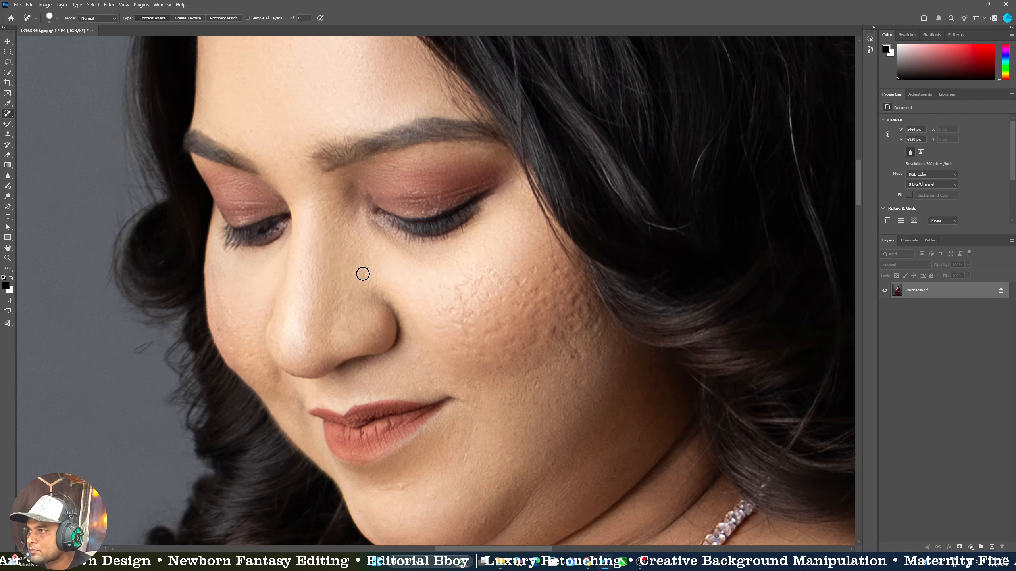
key(z)
drag(461, 240, 421, 228)
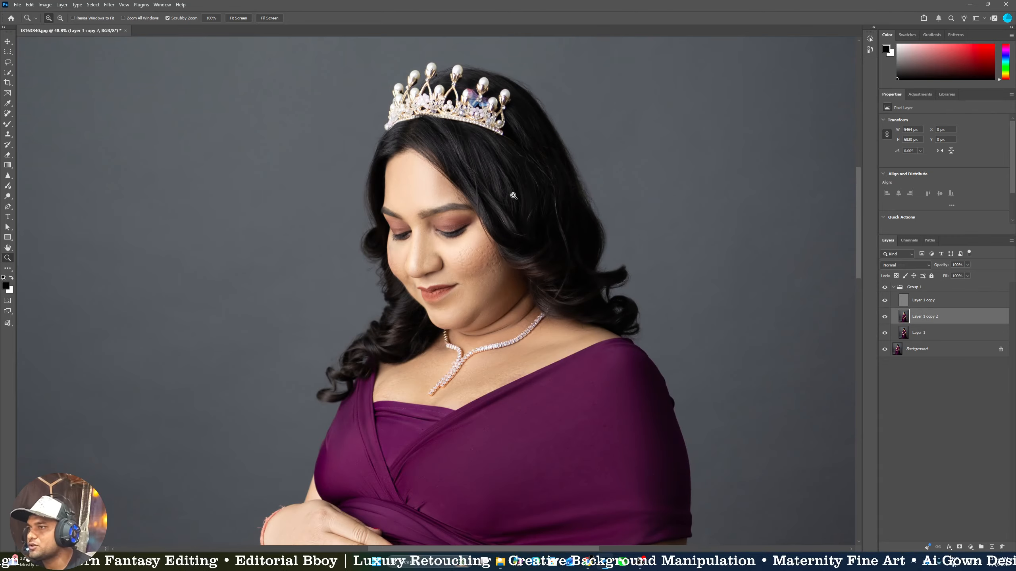
Blend the uneven tones of the pitted near cheek with the Mixer Brush on Layer 1 copy 2, adjusting the tip size
drag(468, 252, 516, 253)
key(b)
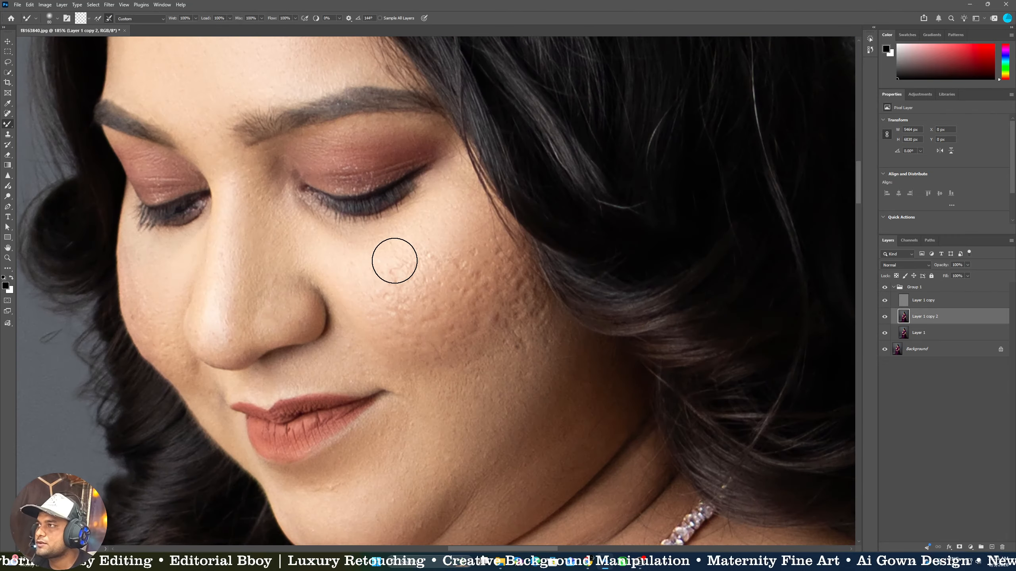
key(bracketright)
key(bracketright)
key(bracketright)
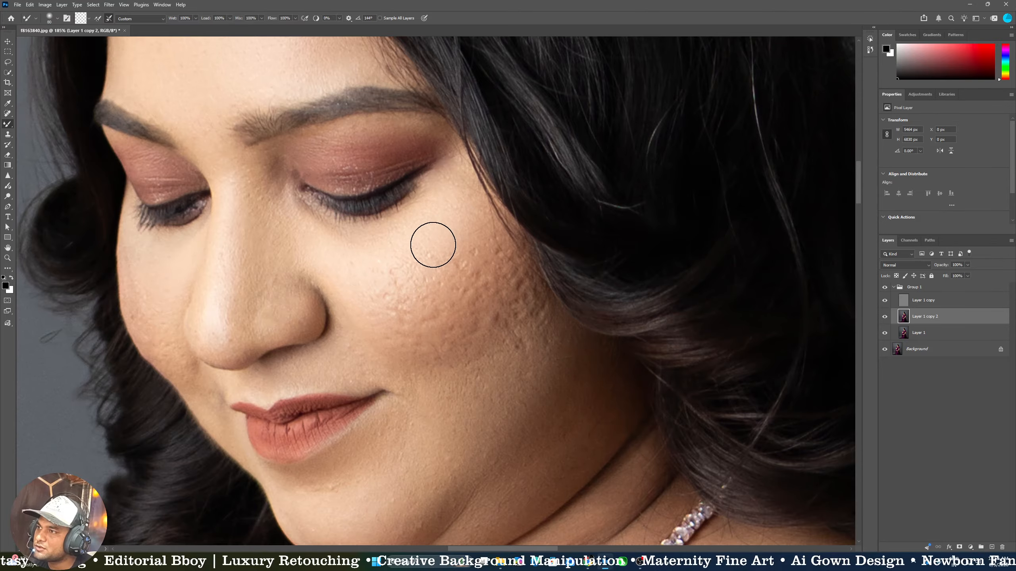
key(bracketleft)
key(bracketleft)
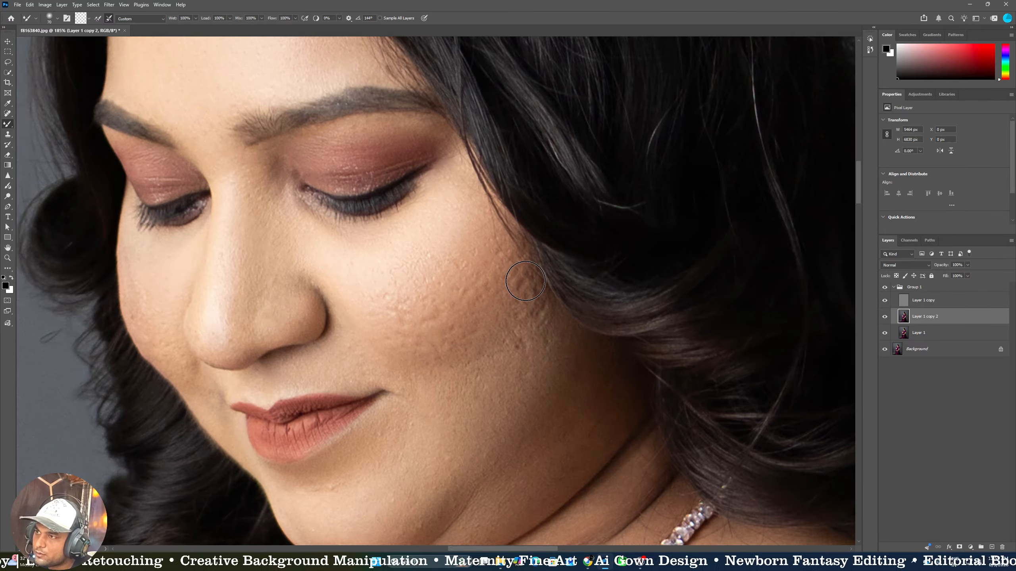
key(bracketright)
key(bracketright)
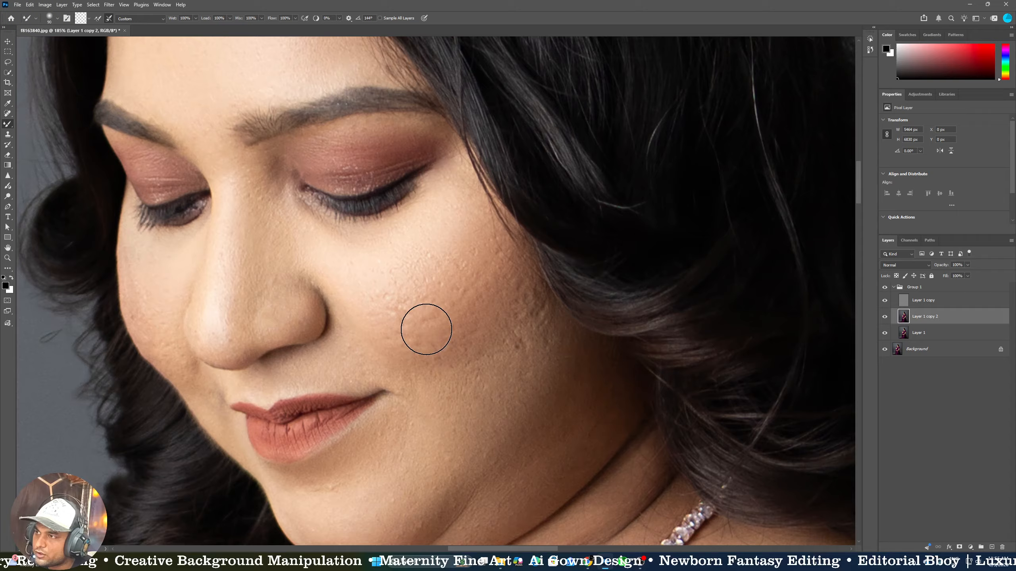
key(bracketleft)
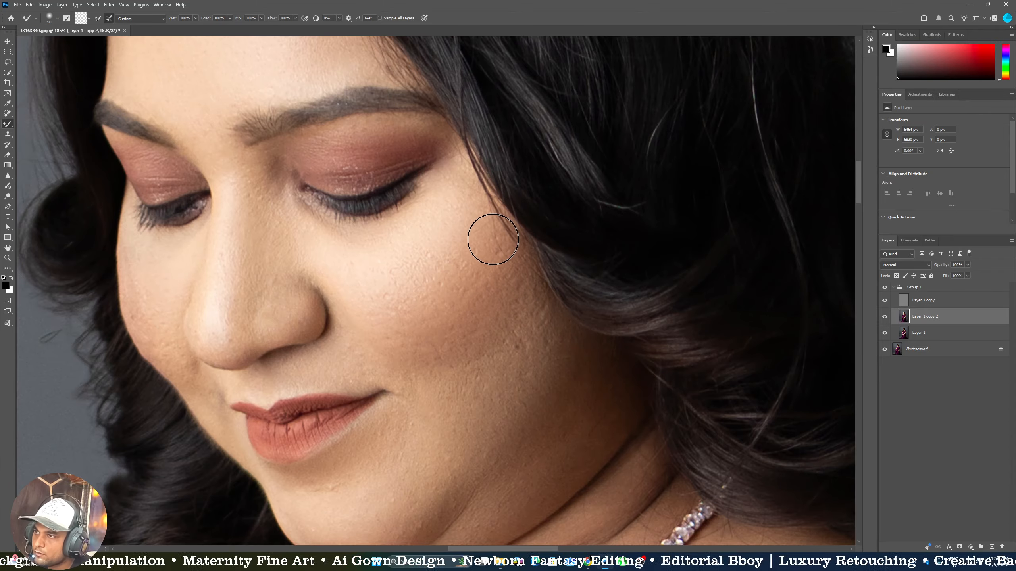
key(bracketright)
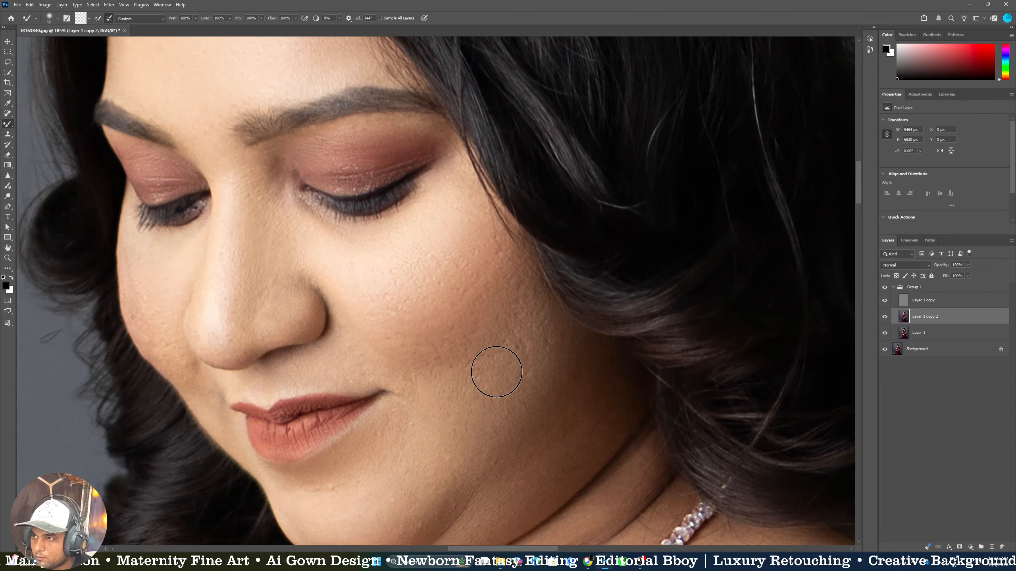
Smooth the tones below the lower lip with a smaller Mixer Brush tip and the upper cheek with a larger one
key(bracketleft)
key(bracketleft)
key(bracketleft)
key(bracketleft)
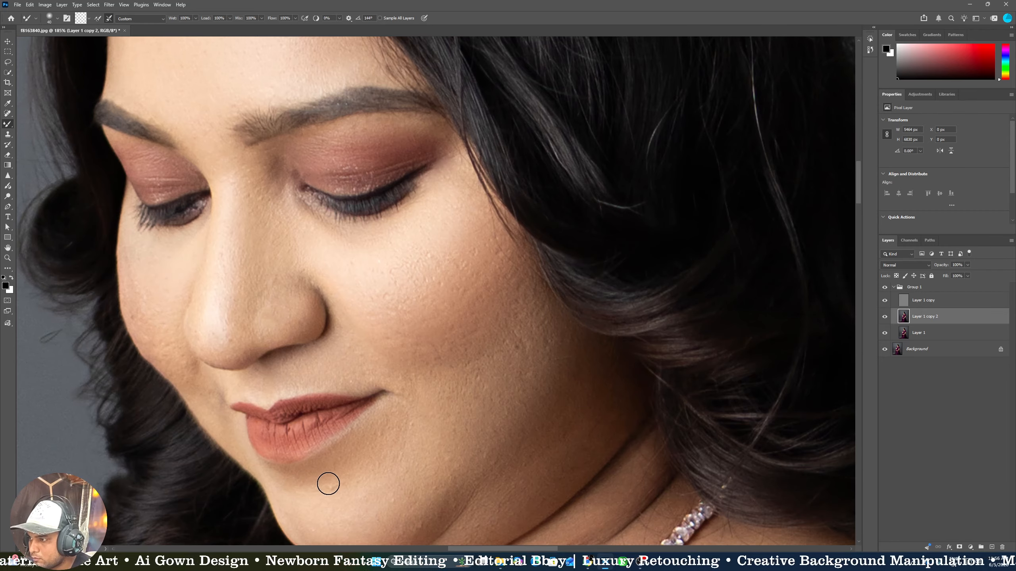
key(bracketright)
key(bracketright)
key(bracketright)
key(bracketright)
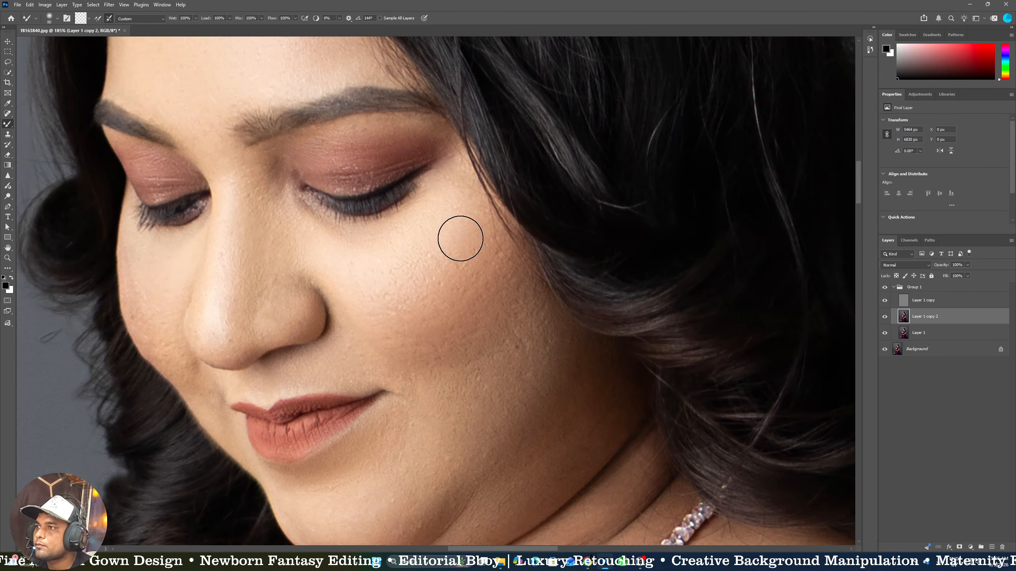
Toggle Layer 1 copy 2 off and on to compare the near cheek with and without the tone smoothing
key(z)
mouse_move(499, 283)
mouse_down()
mouse_move(360, 285)
mouse_move(524, 297)
mouse_move(602, 315)
mouse_up()
click(884, 317)
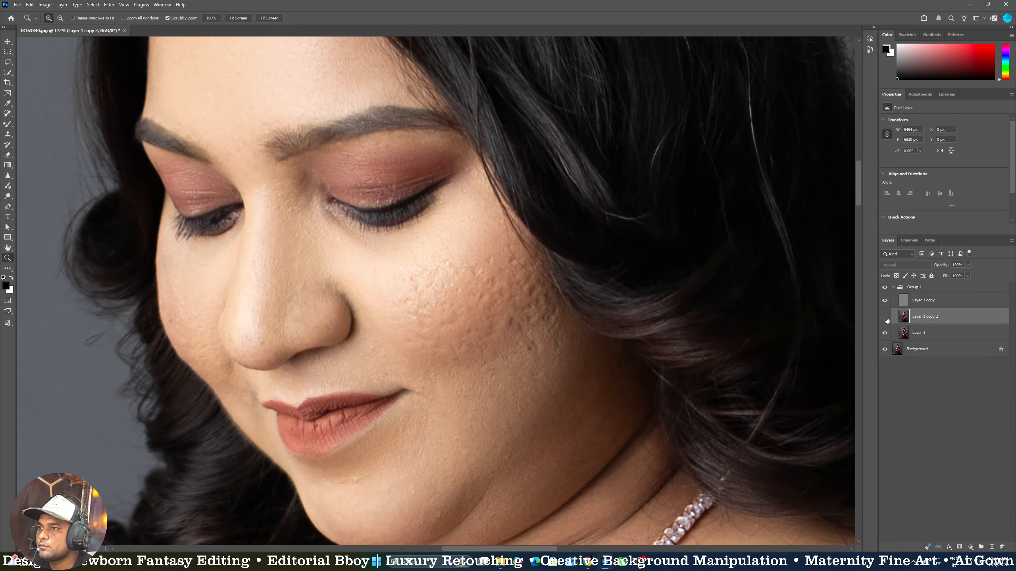
click(884, 317)
Remove the bumps and pits across the near cheek with the Clone Stamp on Layer 1 copy, sampling nearby clear skin
drag(494, 307, 616, 306)
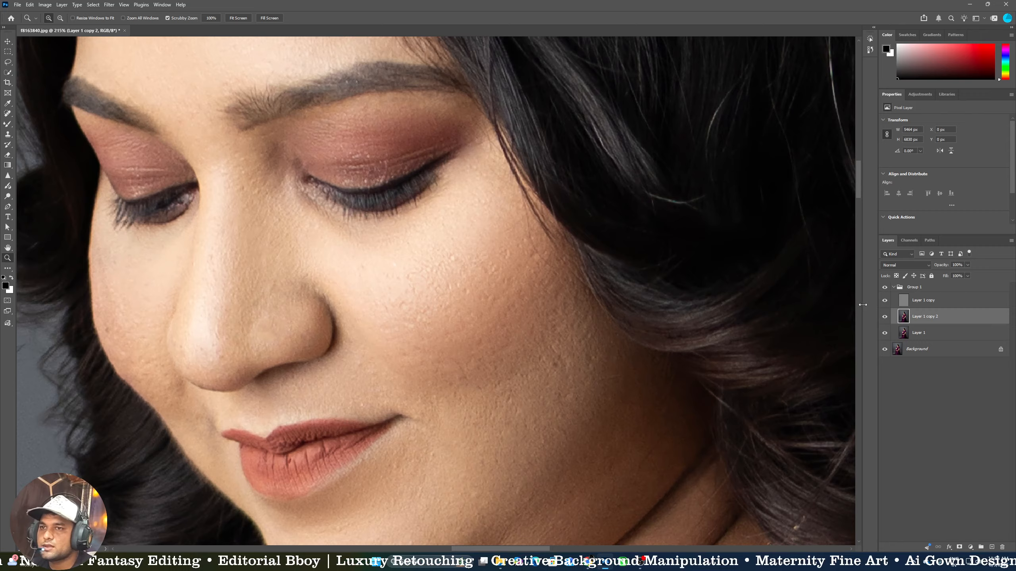
click(922, 303)
key(s)
alt+click(475, 244)
mouse_move(437, 285)
mouse_down()
mouse_move(446, 249)
mouse_move(411, 279)
mouse_move(434, 269)
mouse_move(388, 289)
mouse_up()
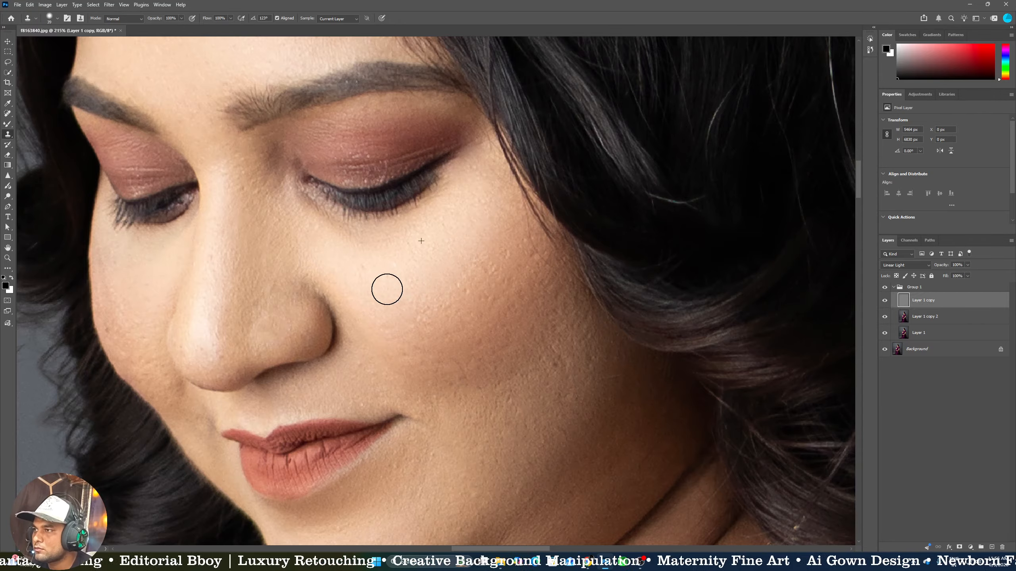
alt+click(445, 275)
drag(486, 269, 430, 300)
alt+click(509, 315)
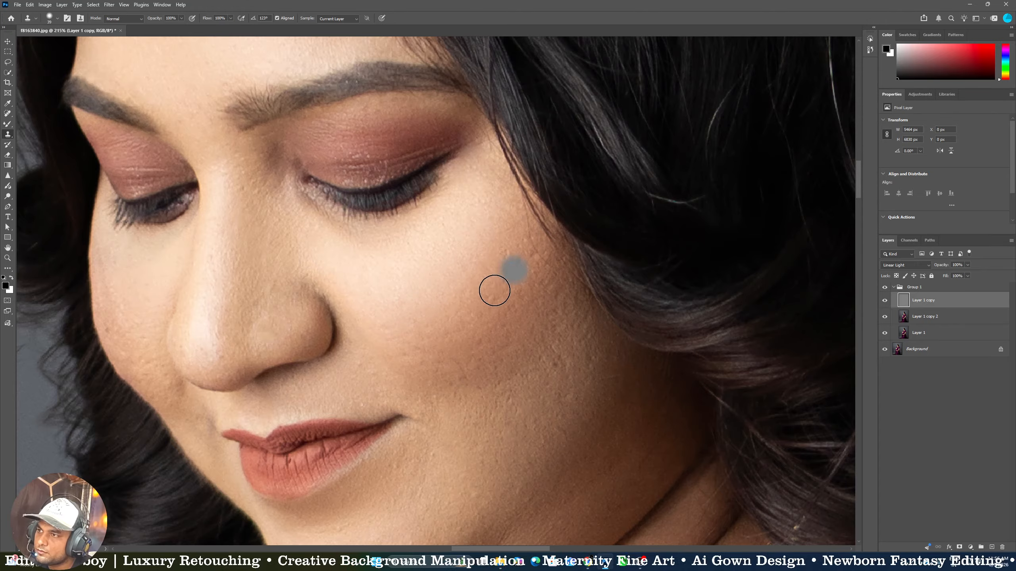
drag(493, 290, 513, 247)
alt+click(514, 276)
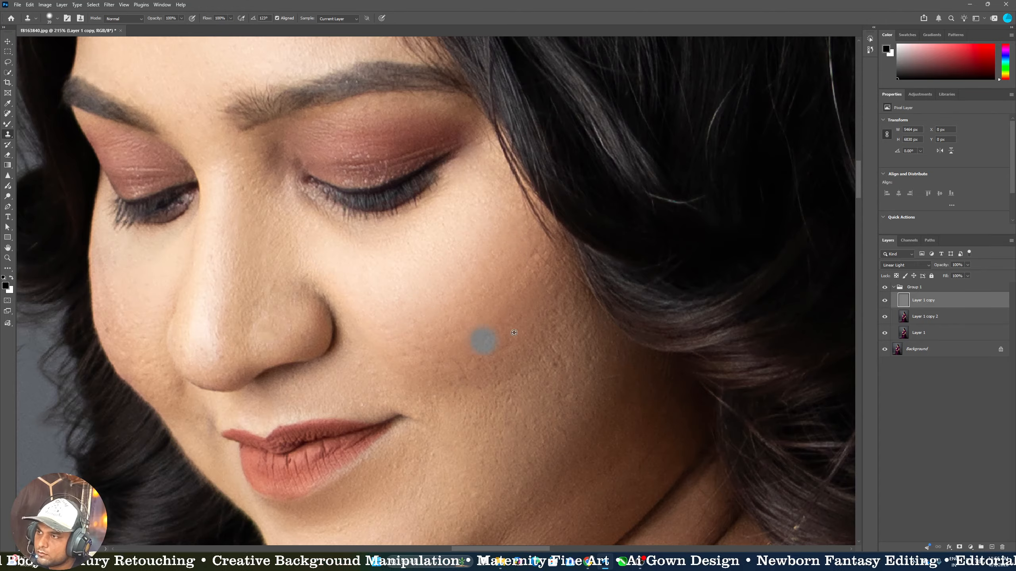
Clean up leftover texture spots on the forehead with the Clone Stamp on Layer 1 copy
scroll(522, 268, down, 4)
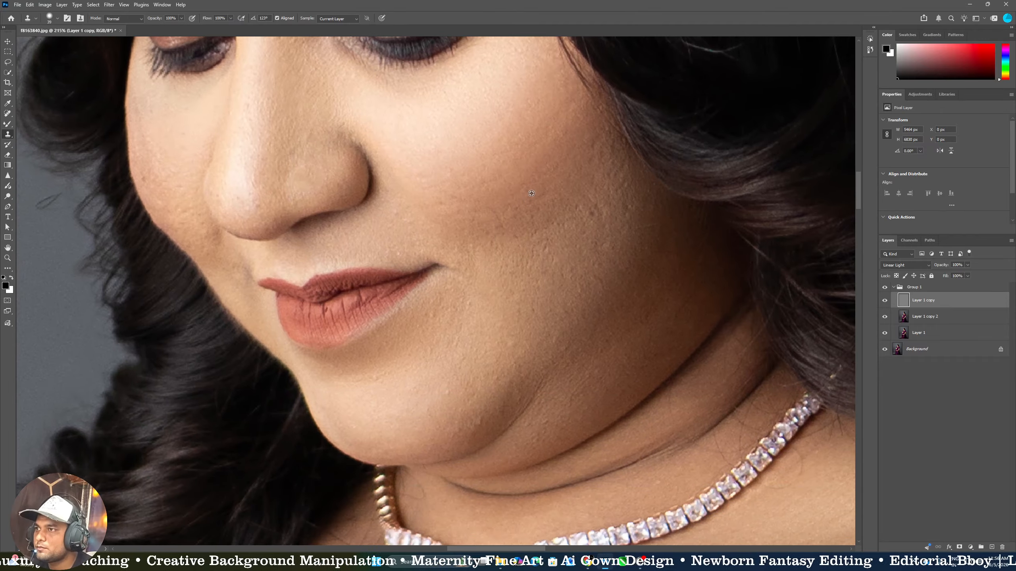
drag(451, 156, 535, 356)
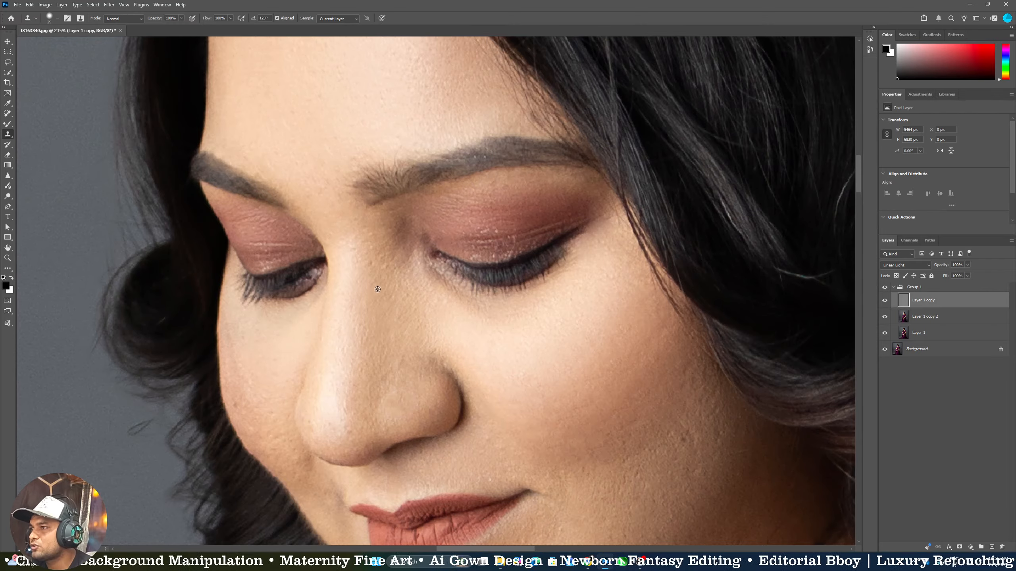
drag(367, 283, 367, 385)
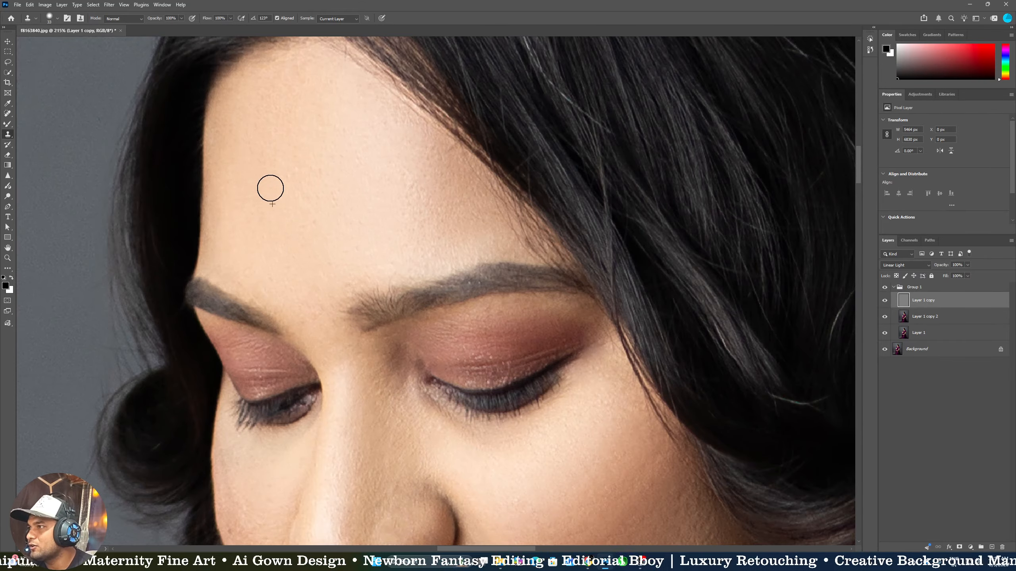
Smooth the chest skin tones between the necklace and the gown's diagonal neckline with the Mixer Brush on Layer 1 copy 2
key(z)
key(ctrl+0)
drag(444, 228, 540, 351)
click(914, 316)
drag(382, 420, 387, 421)
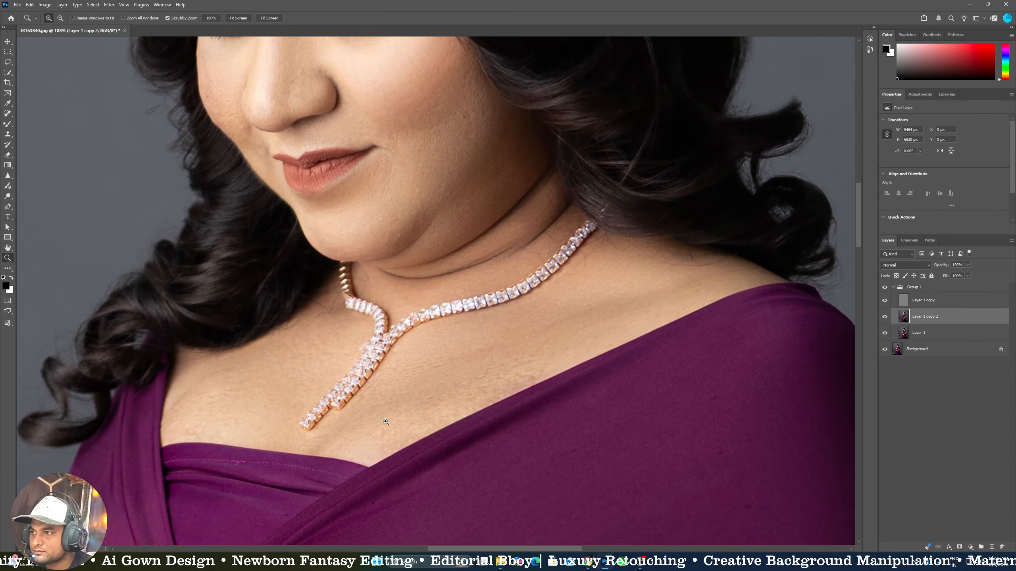
key(b)
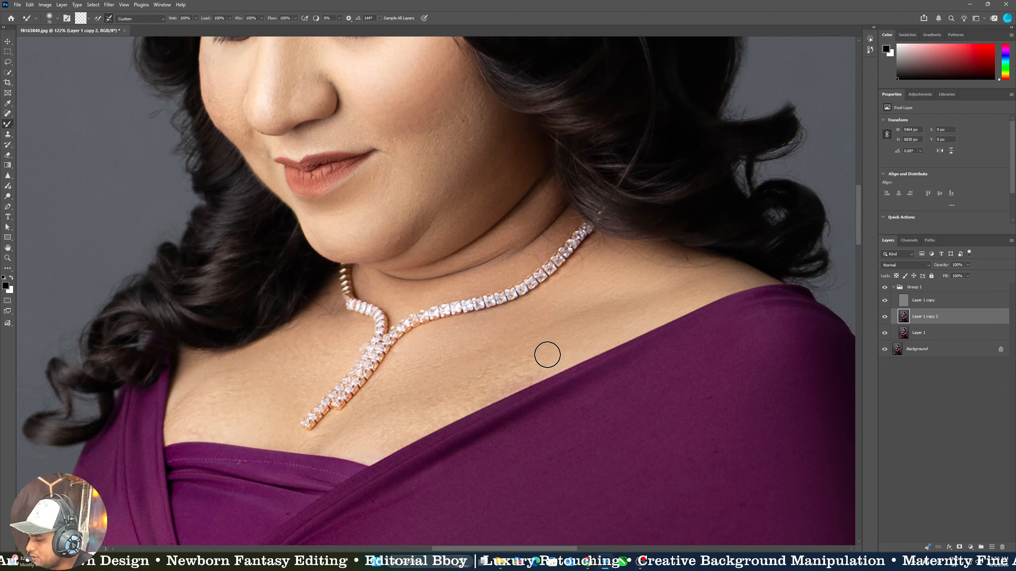
key(bracketright)
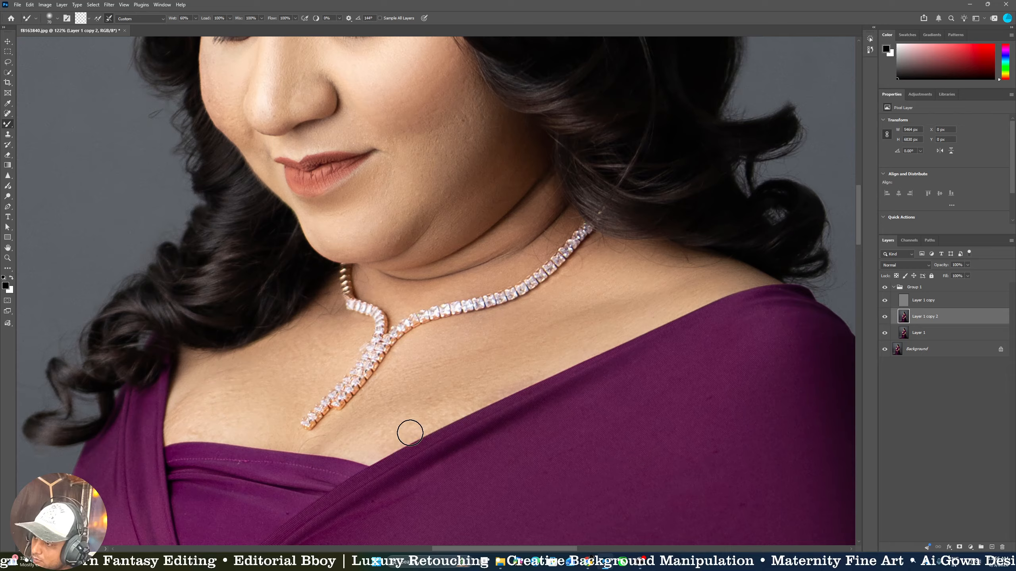
key(bracketright)
key(bracketright)
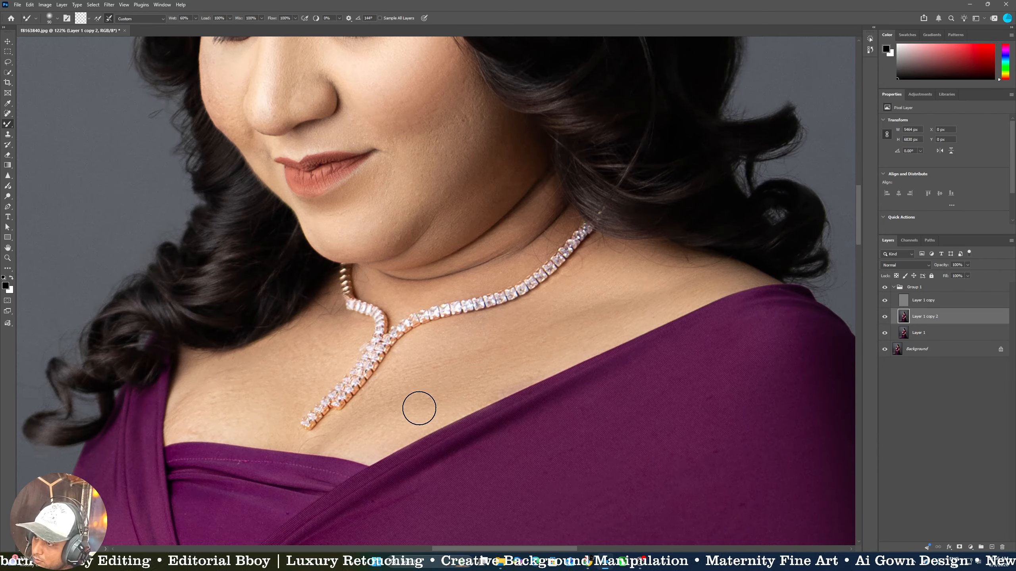
key(bracketright)
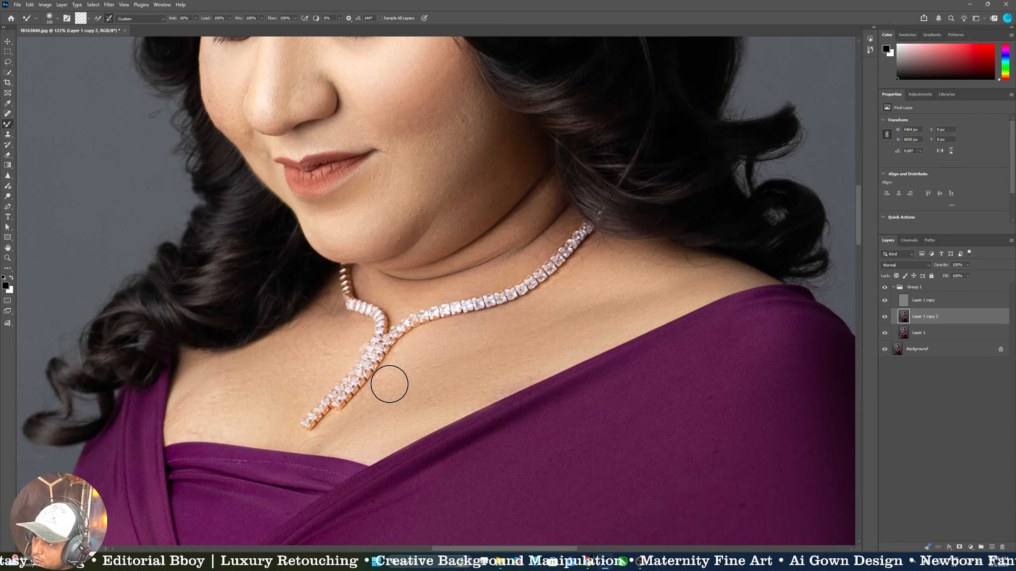
key(bracketleft)
key(bracketleft)
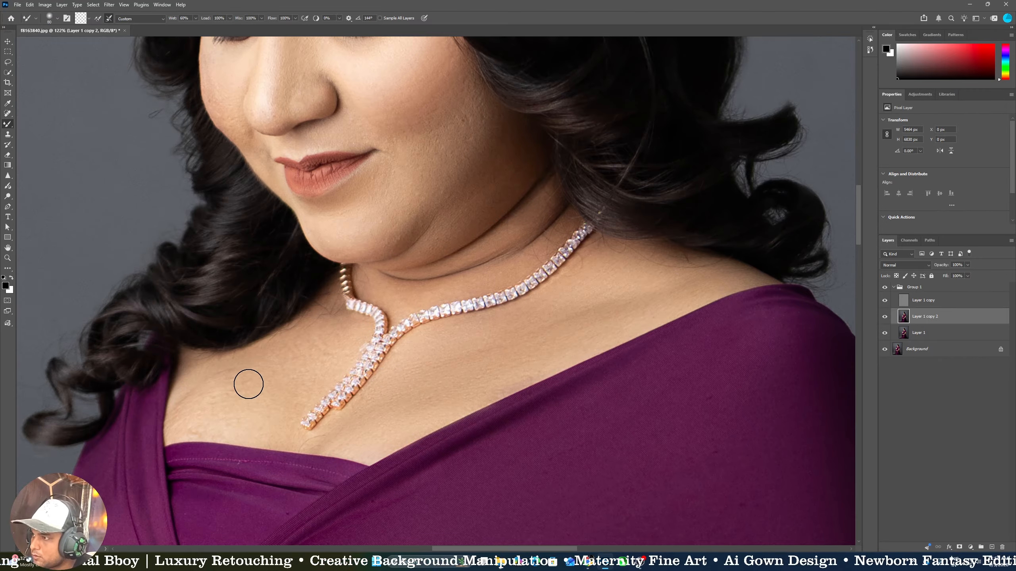
Even out the chest tones between the hair and the necklace pendant, down to the gown's inner neckline, with the Mixer Brush
key(bracketright)
key(bracketright)
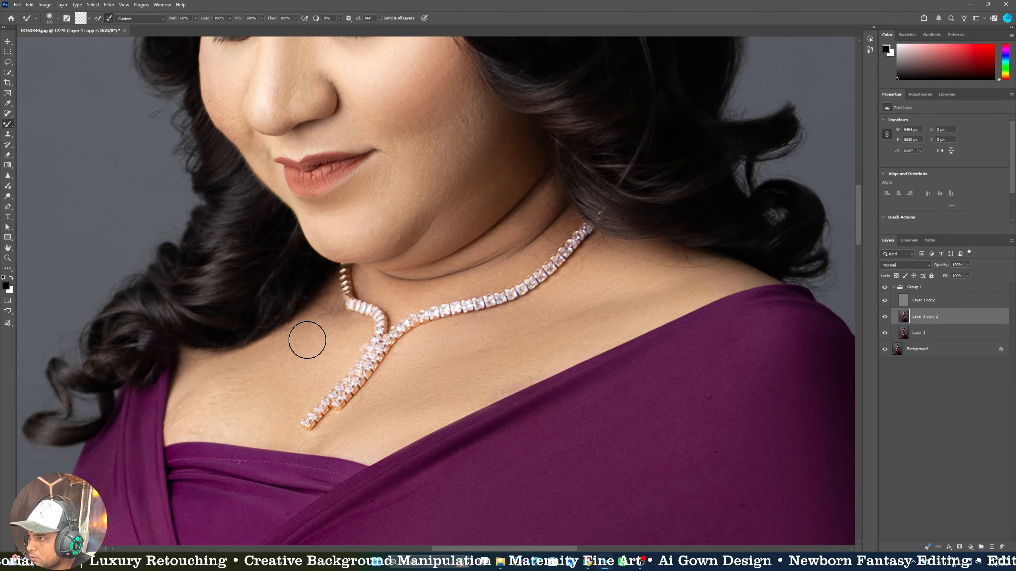
key(bracketleft)
key(bracketleft)
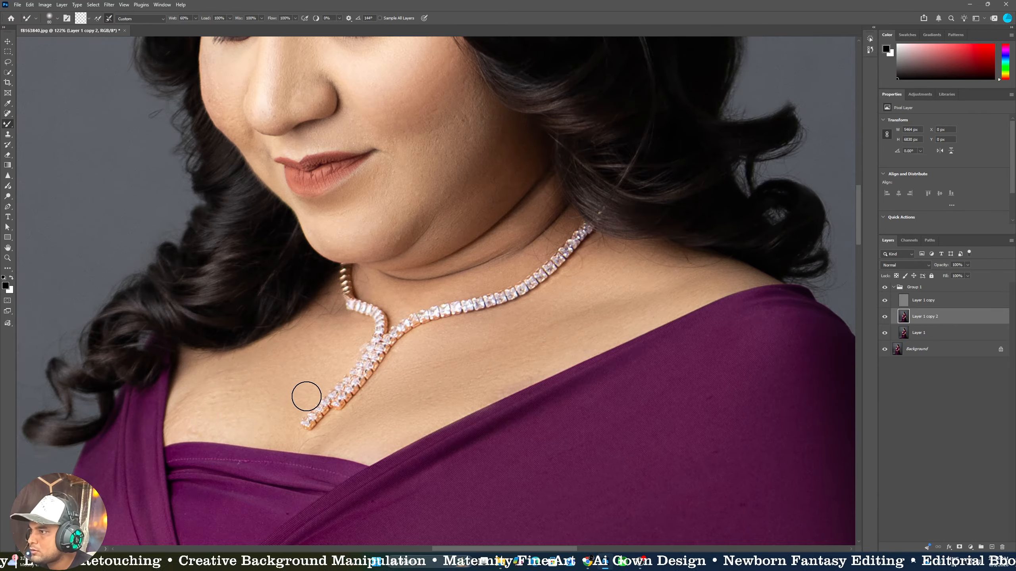
scroll(216, 423, up, 1)
drag(215, 423, 430, 369)
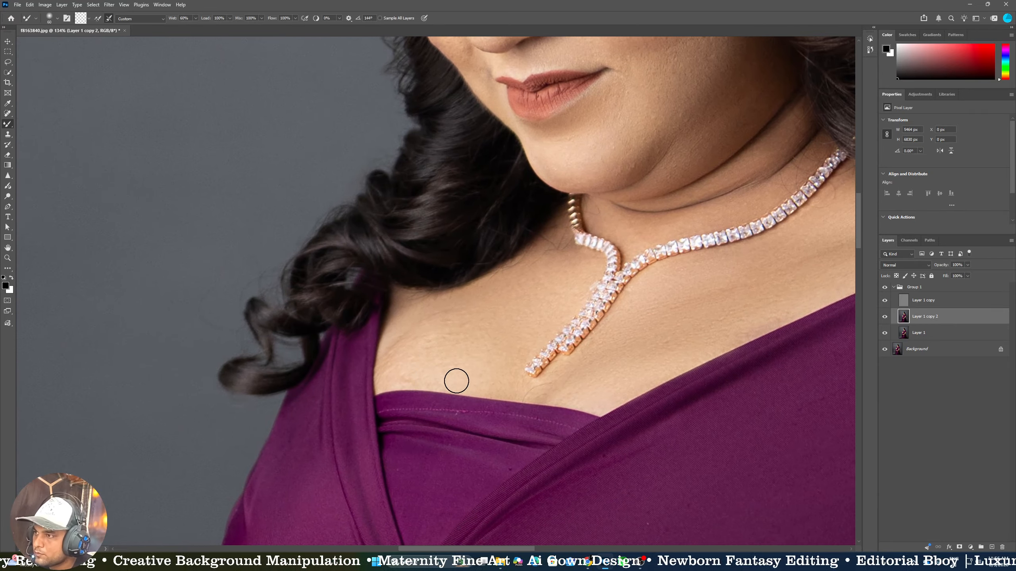
key(bracketright)
key(bracketright)
key(bracketright)
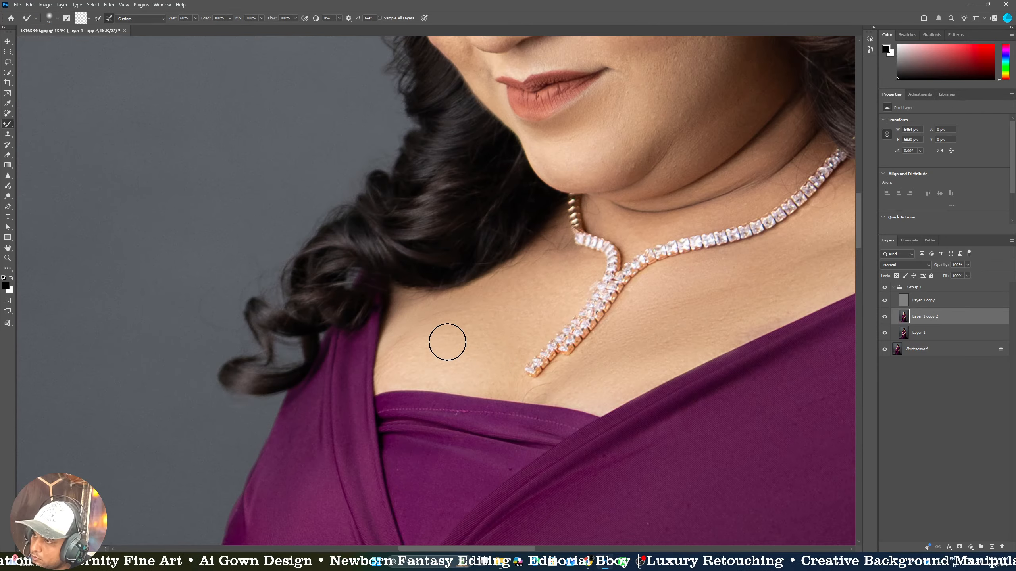
key(bracketright)
key(bracketleft)
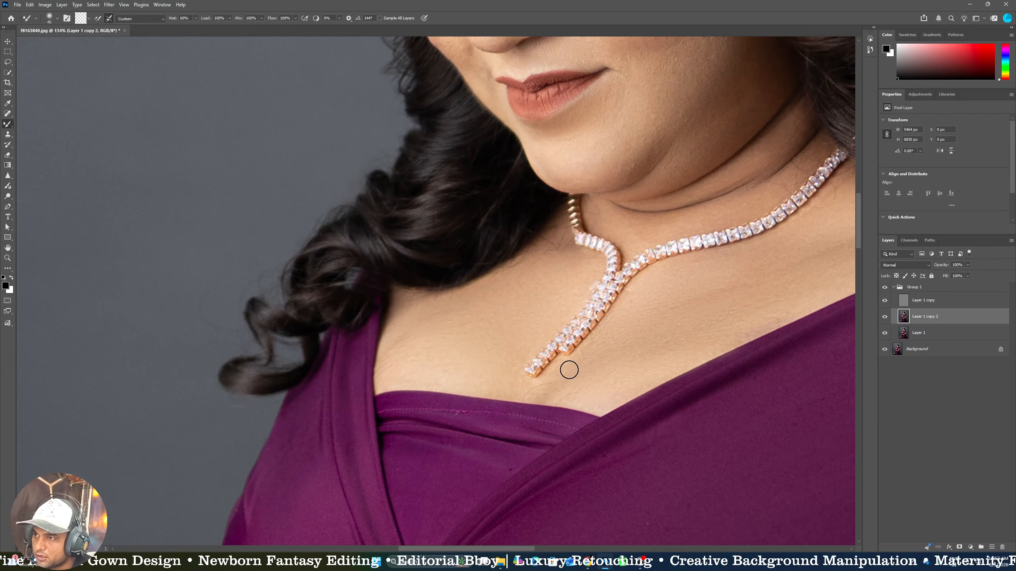
Smooth the skin tones on the chin with a larger Mixer Brush tip
mouse_move(443, 243)
mouse_down()
mouse_move(438, 265)
mouse_move(540, 306)
mouse_up()
key(bracketright)
key(bracketright)
key(bracketright)
key(bracketright)
key(bracketright)
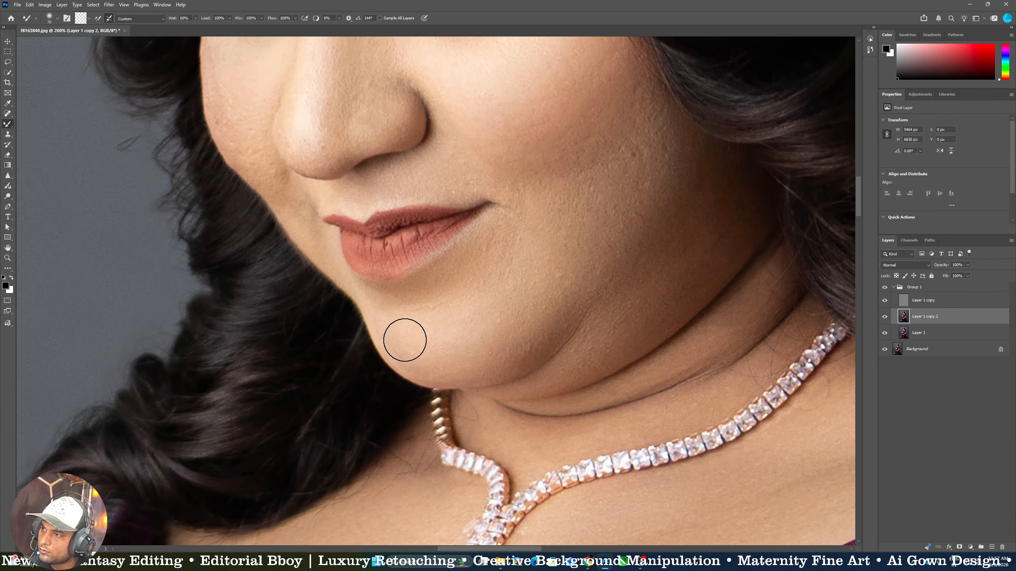
key(bracketright)
Blend the tones of the near cheek from the hairline down to the mouth corner, adjusting the Mixer Brush size for each area
drag(589, 184, 526, 324)
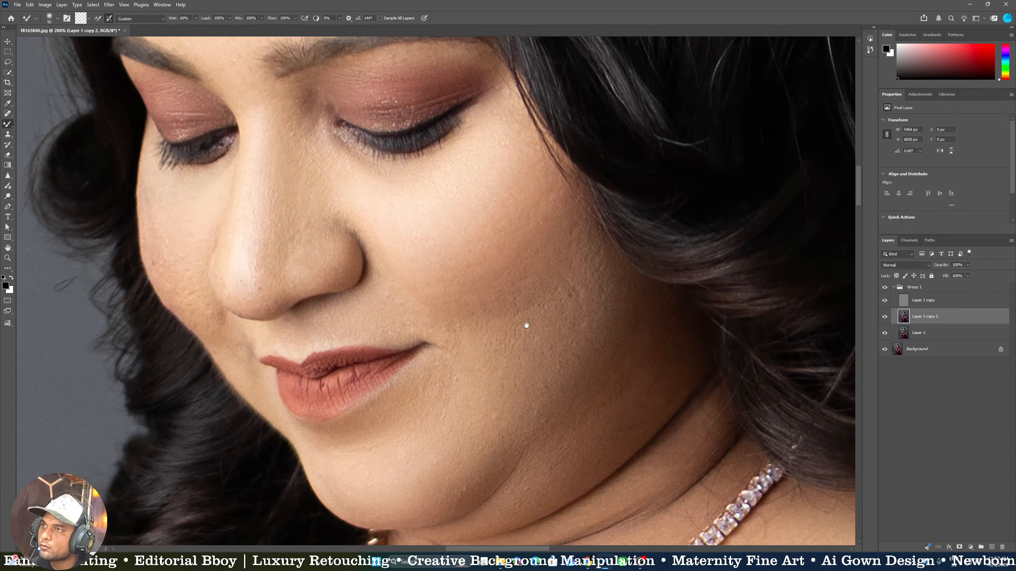
key(bracketright)
key(bracketleft)
key(bracketleft)
key(bracketleft)
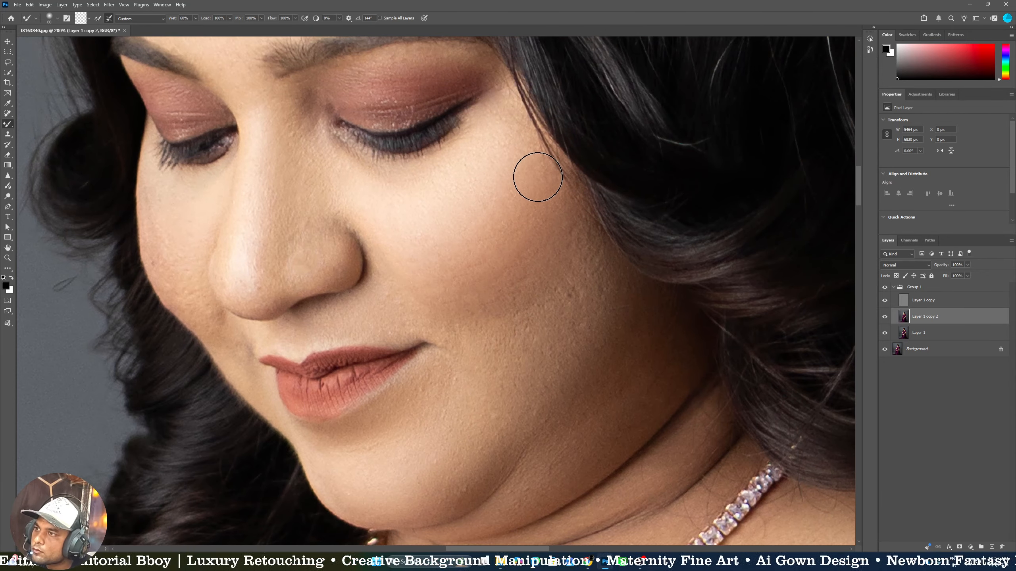
key(bracketright)
key(bracketright)
key(bracketright)
key(bracketleft)
key(bracketleft)
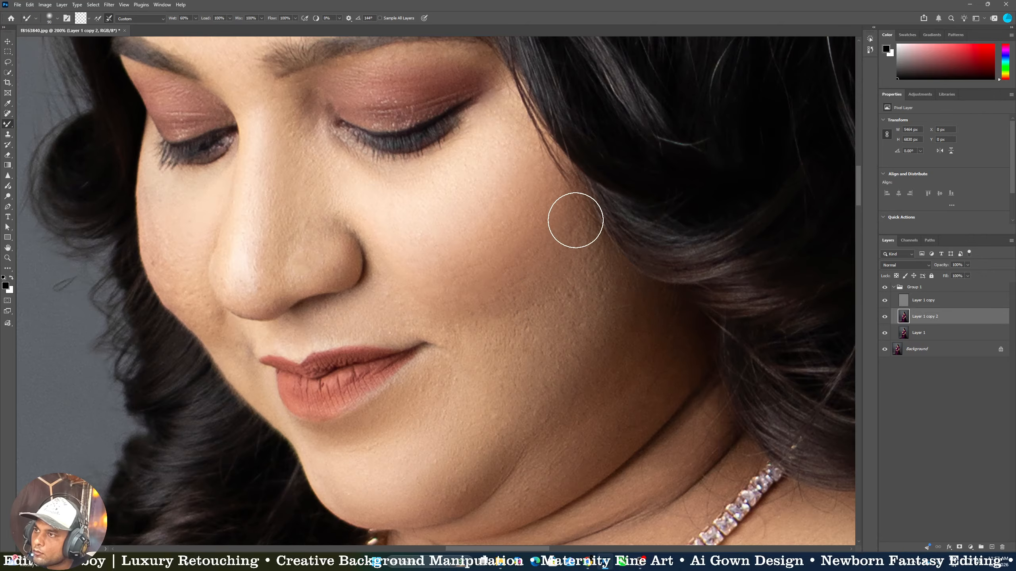
key(bracketleft)
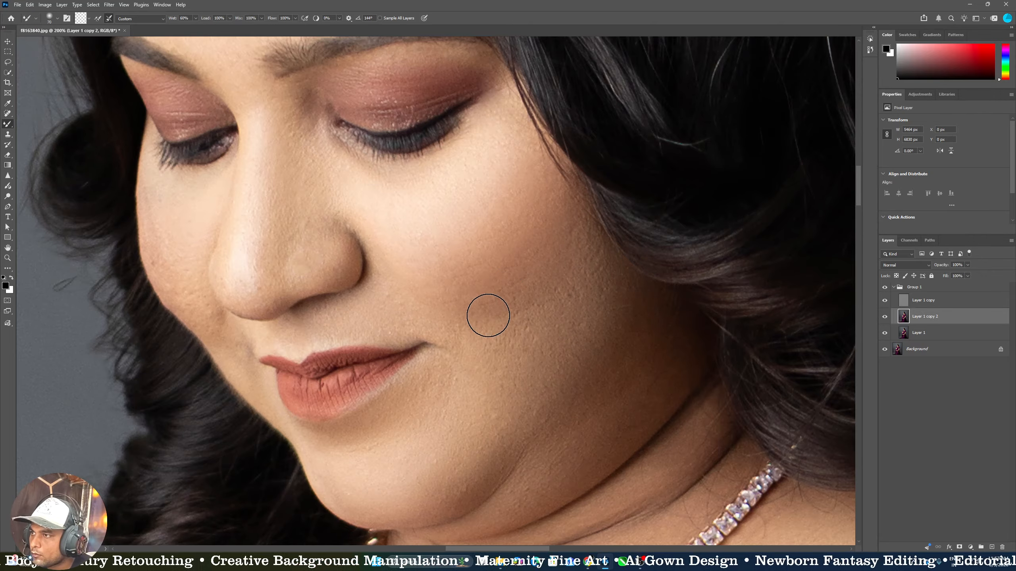
key(bracketleft)
key(bracketleft)
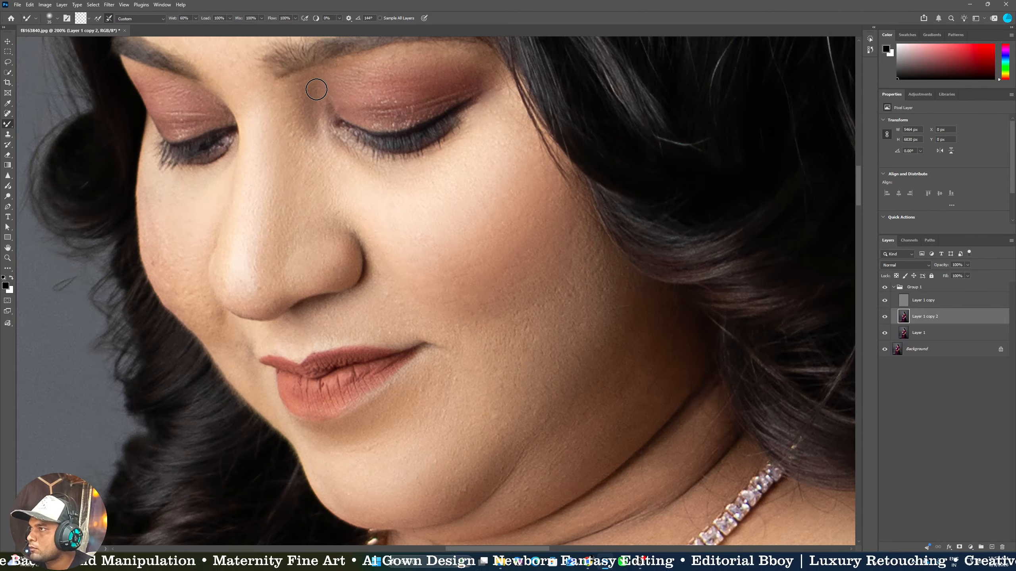
Smooth the eyeshadow tones on the near eyelid with a progressively smaller Mixer Brush tip
drag(326, 141, 374, 289)
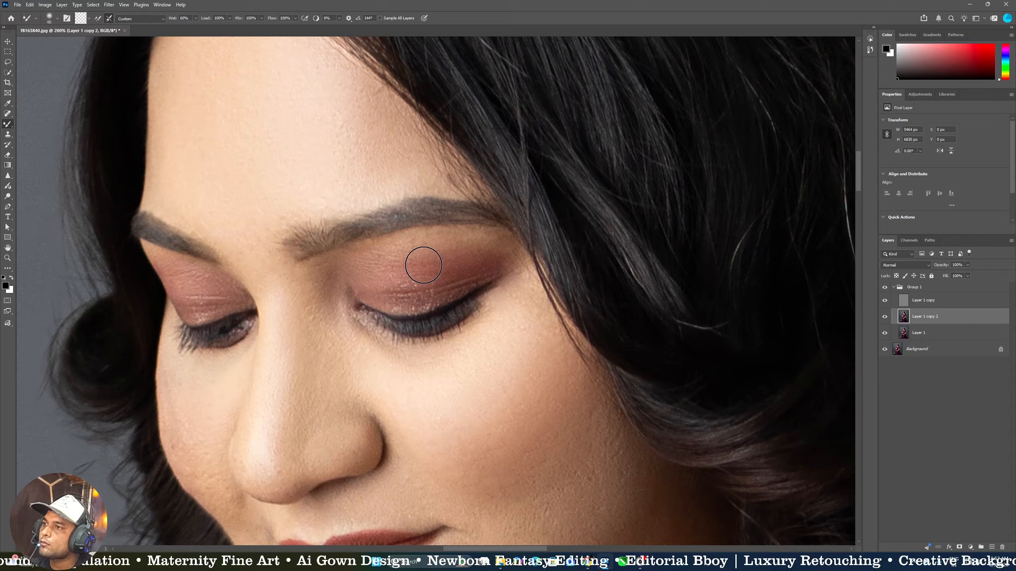
key(bracketleft)
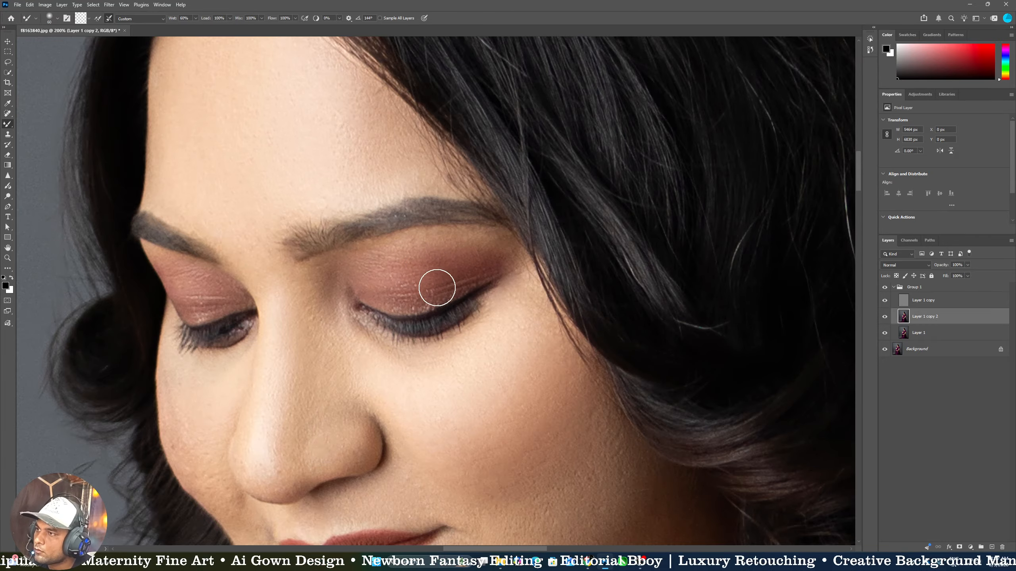
key(bracketleft)
key(bracketleft)
key(bracketleft)
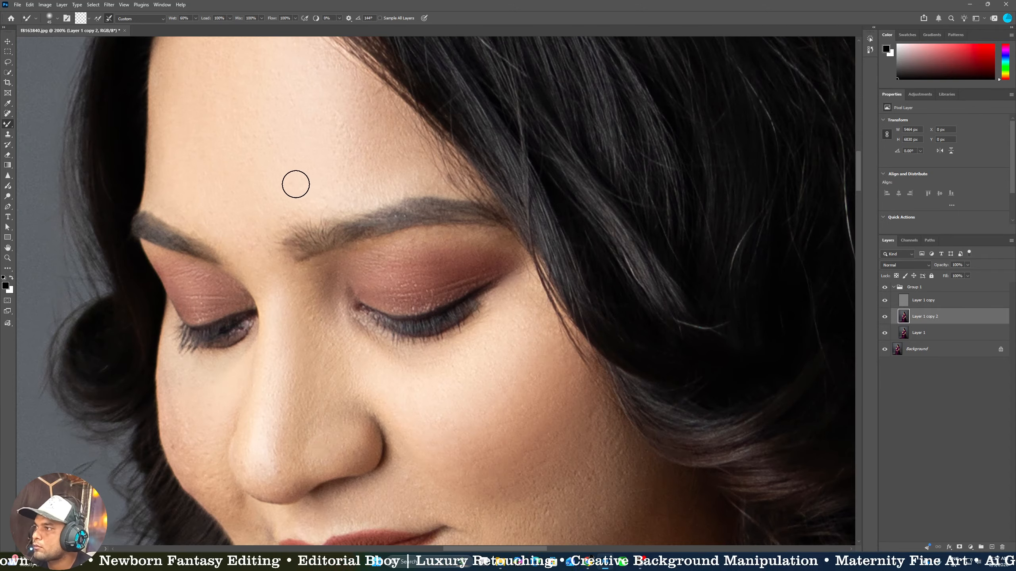
Even out the forehead tones between the eyebrows and the hairline with the Mixer Brush
scroll(297, 195, up, 4)
key(bracketright)
key(bracketright)
key(bracketright)
key(bracketright)
key(bracketright)
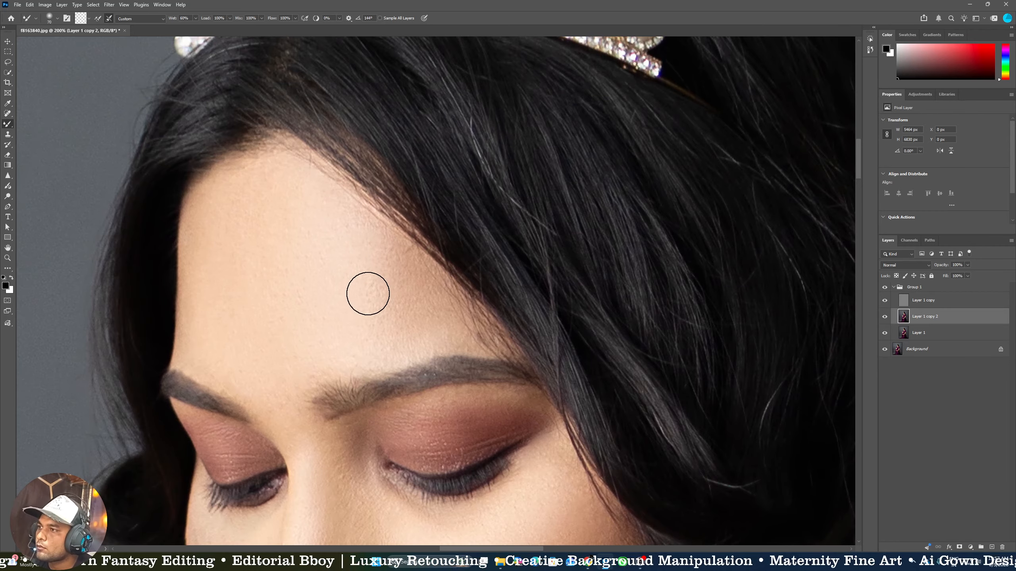
key(bracketleft)
key(bracketleft)
key(bracketleft)
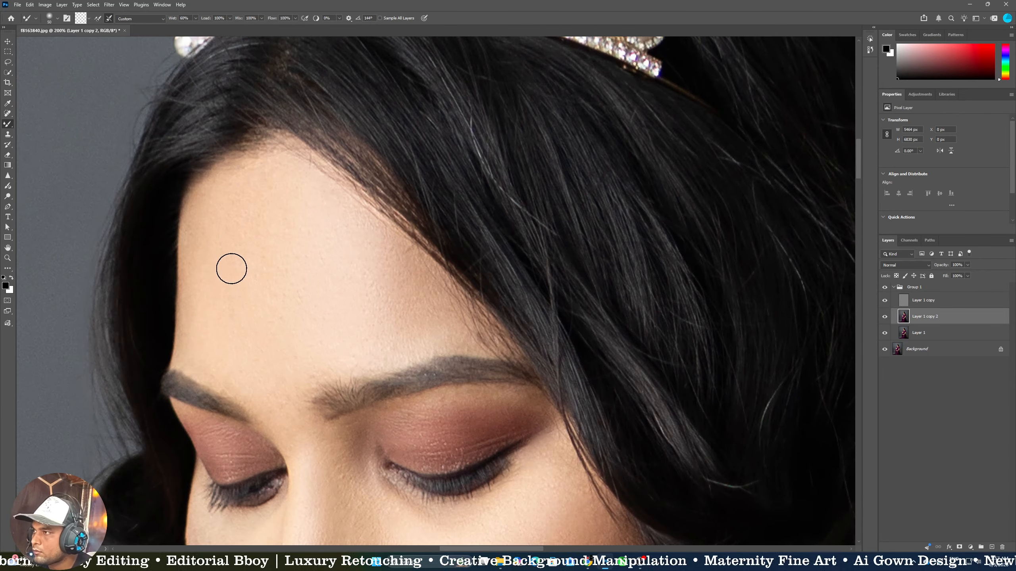
Smooth the wrinkled tones of the plain gown fabric below the lower hand with a large Mixer Brush tip
key(z)
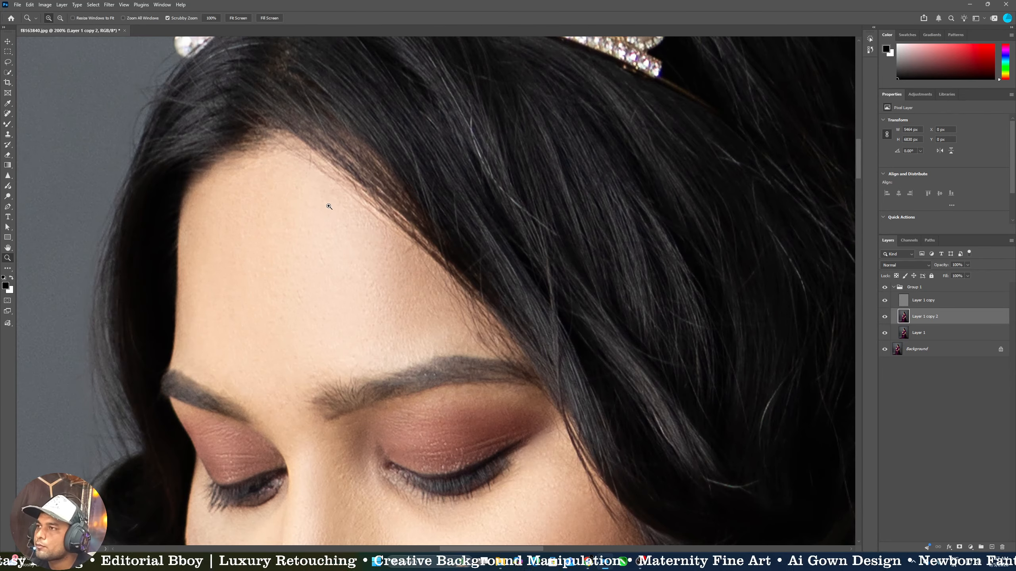
drag(329, 206, 387, 206)
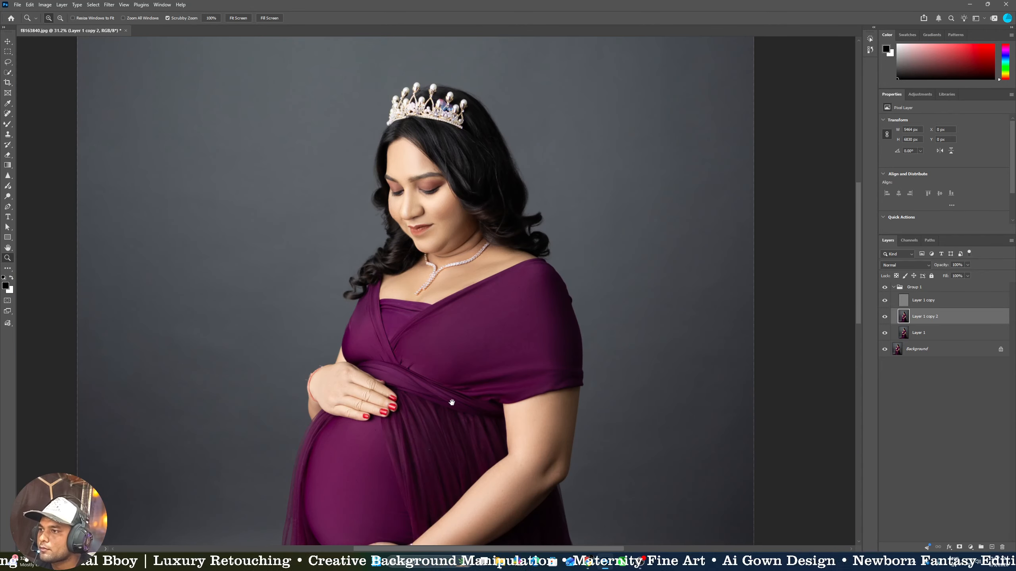
drag(452, 403, 465, 190)
drag(402, 320, 415, 322)
mouse_move(416, 480)
mouse_down()
mouse_move(438, 349)
mouse_move(415, 366)
mouse_move(410, 322)
mouse_up()
key(b)
key(bracketright)
key(bracketright)
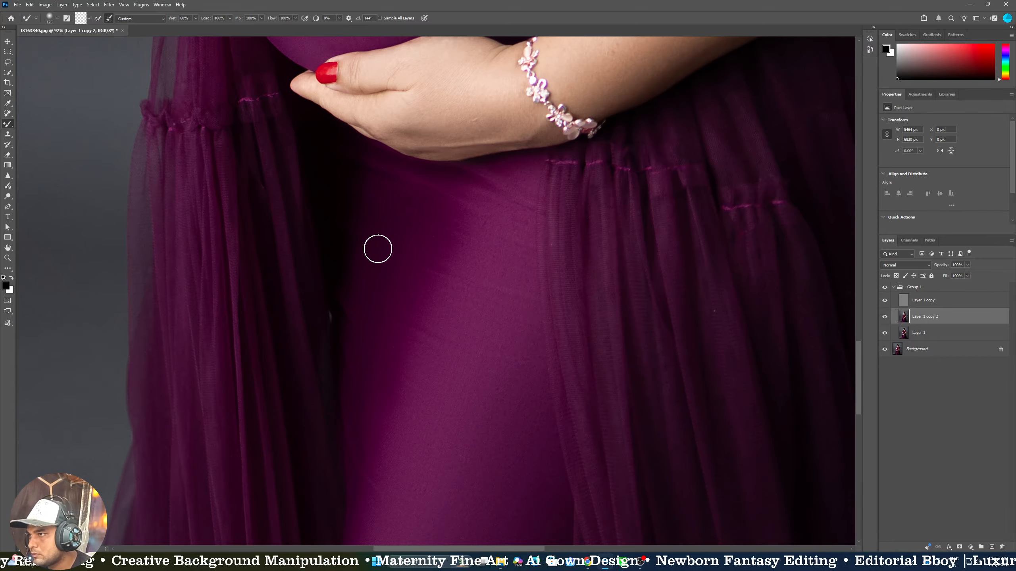
key(bracketright)
key(bracketright)
key(bracketright)
key(bracketright)
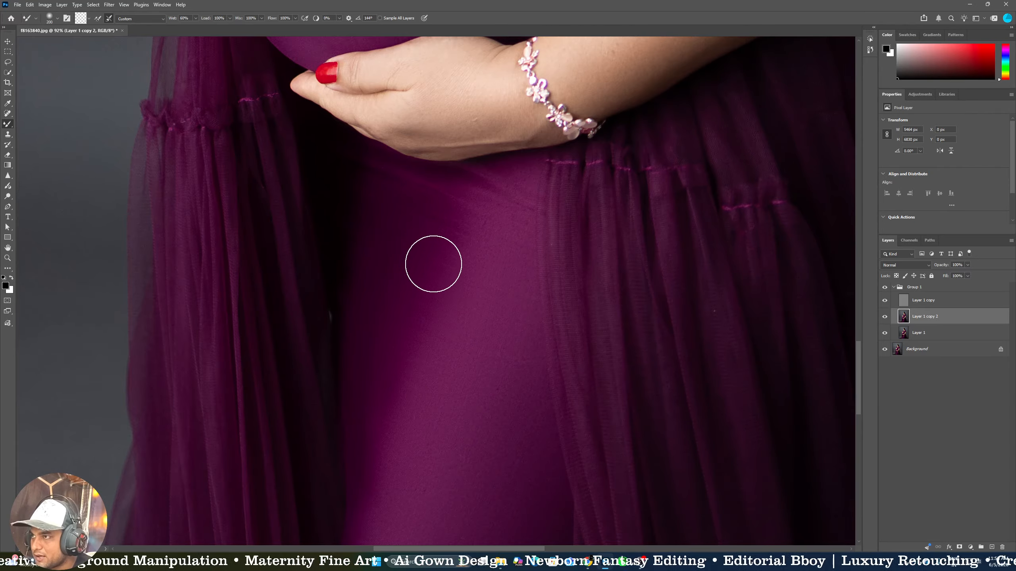
Blend away the fabric creases directly beneath the lower hand with smaller Mixer Brush tips
key(bracketleft)
key(bracketleft)
key(bracketleft)
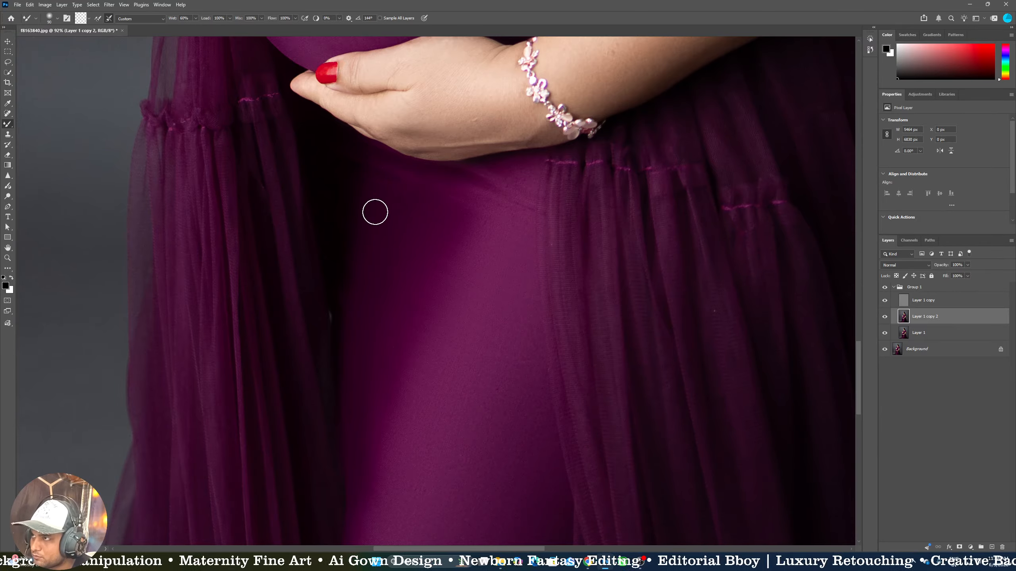
key(bracketright)
key(bracketright)
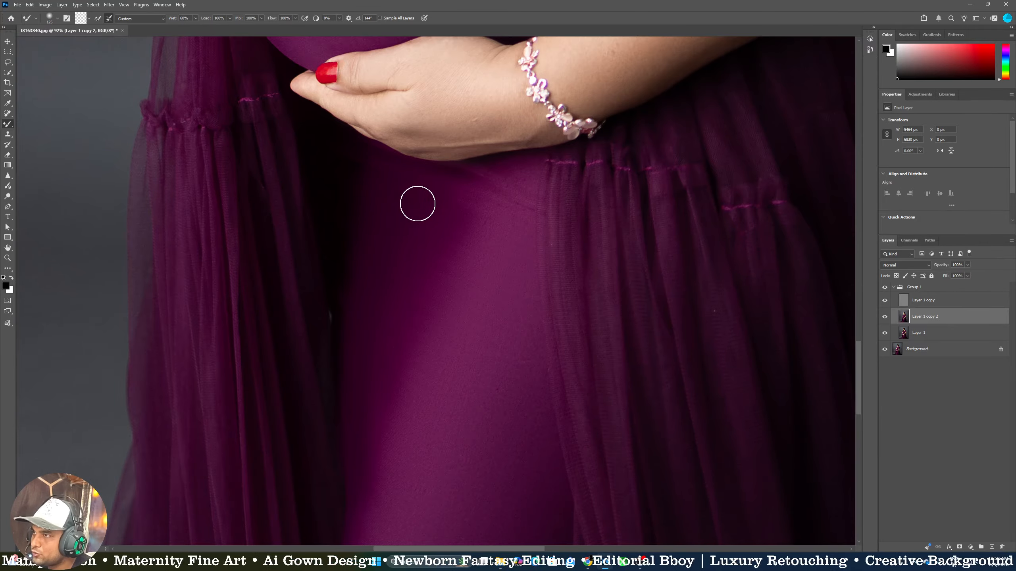
key(bracketleft)
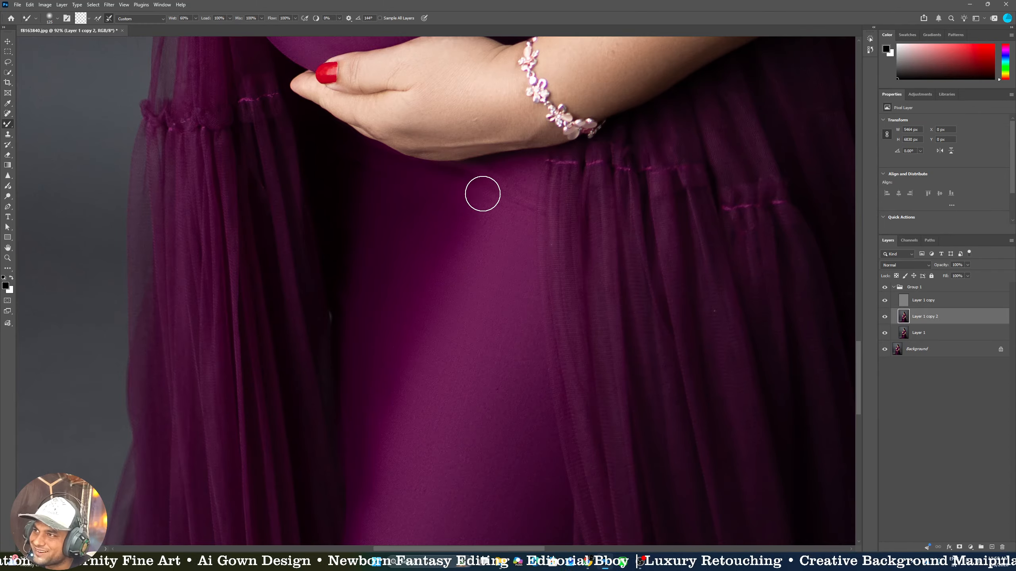
key(bracketleft)
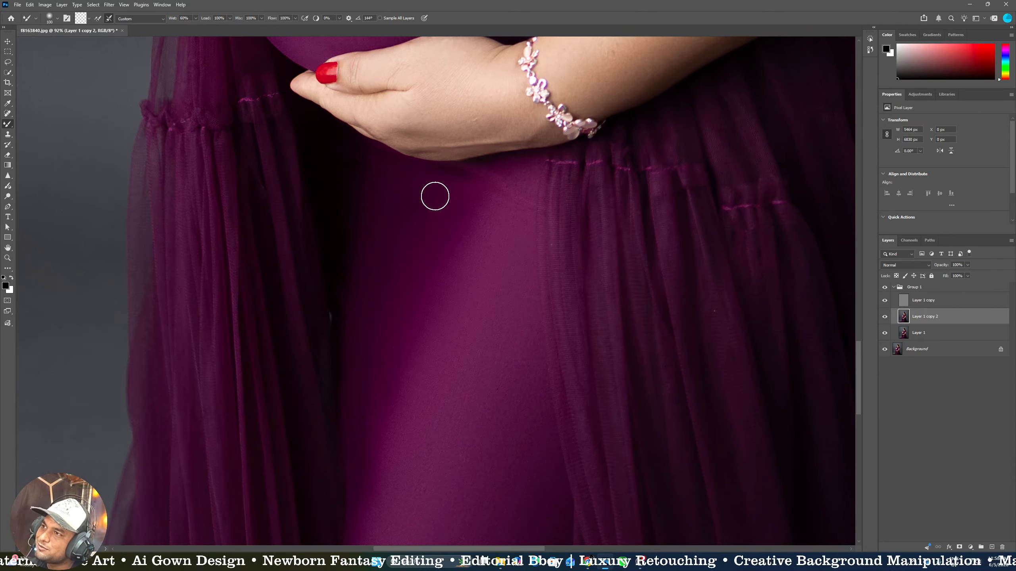
Remove the small mark and texture flaws on the back of the lower hand with the Clone Stamp on Layer 1 copy
drag(467, 159, 475, 321)
key(z)
drag(474, 387, 500, 386)
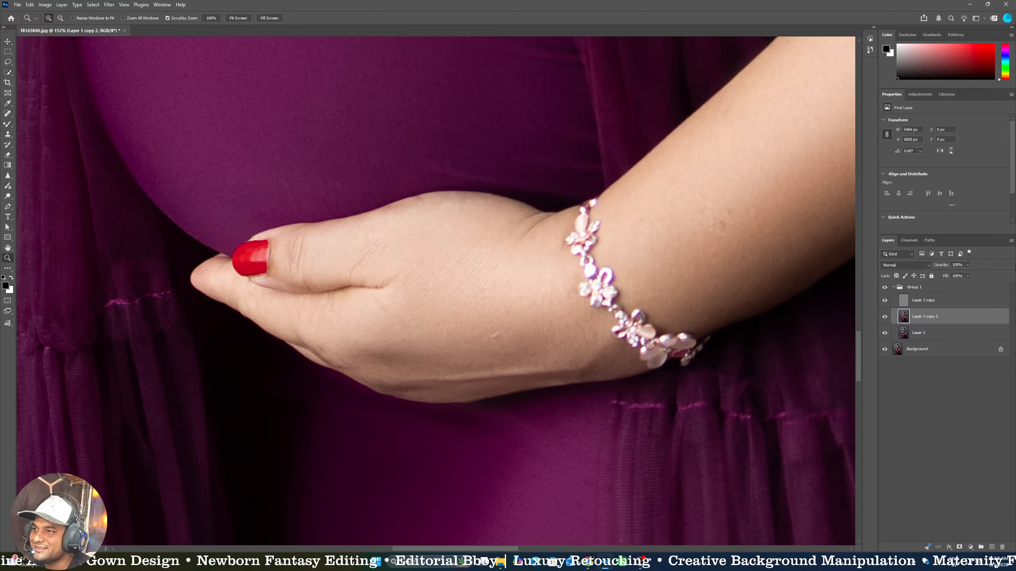
click(940, 300)
key(s)
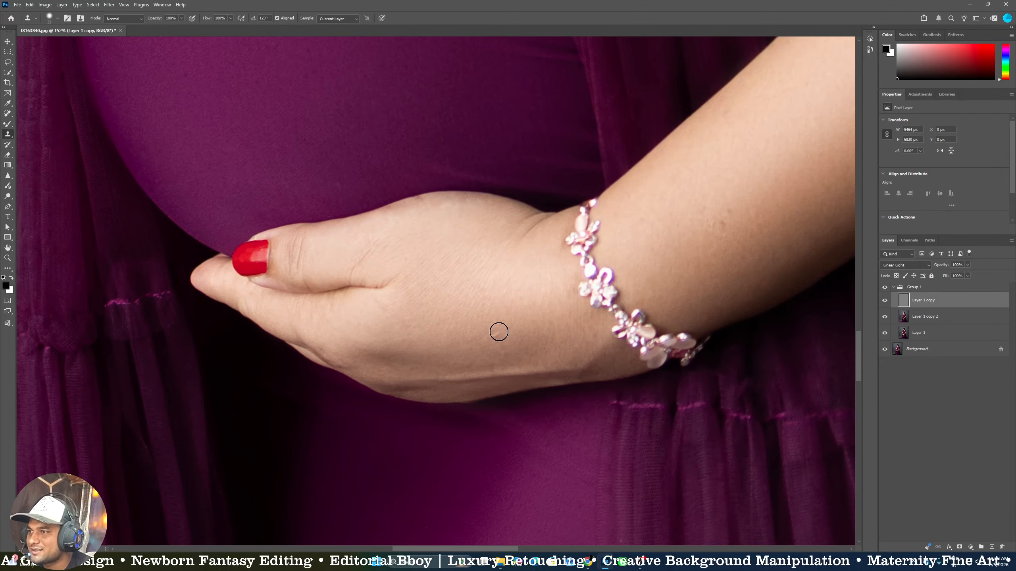
scroll(554, 342, up, 2)
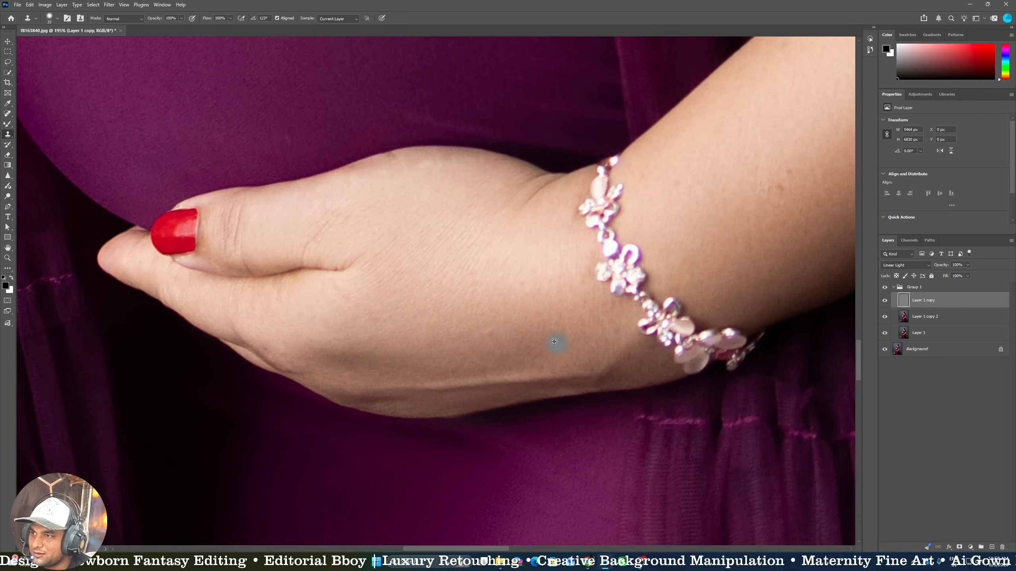
alt+click(549, 342)
drag(569, 363, 475, 381)
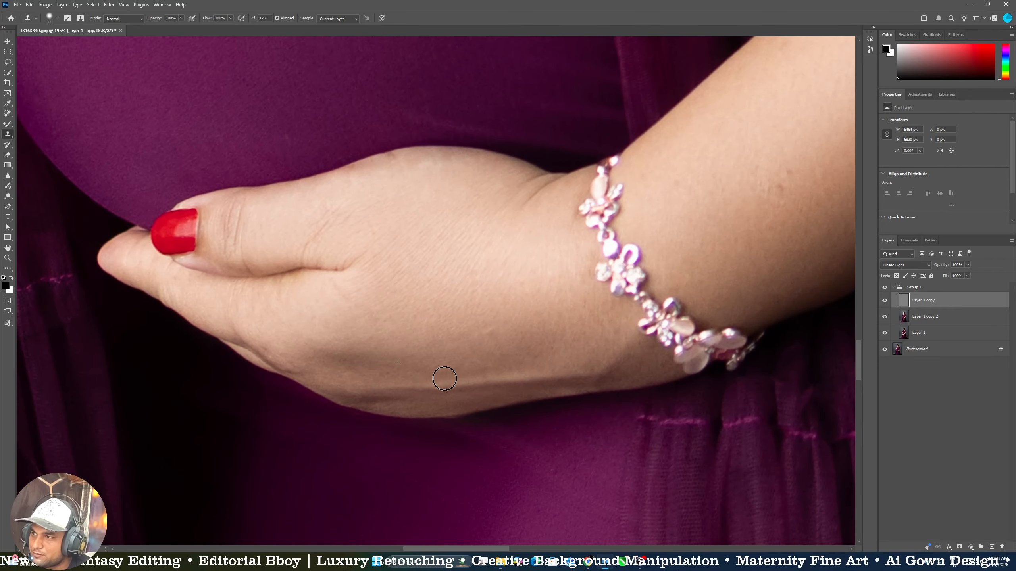
Patch away the dark crease along the lower edge of the lower hand toward the wrist on Layer 1 copy 2
click(917, 317)
key(j)
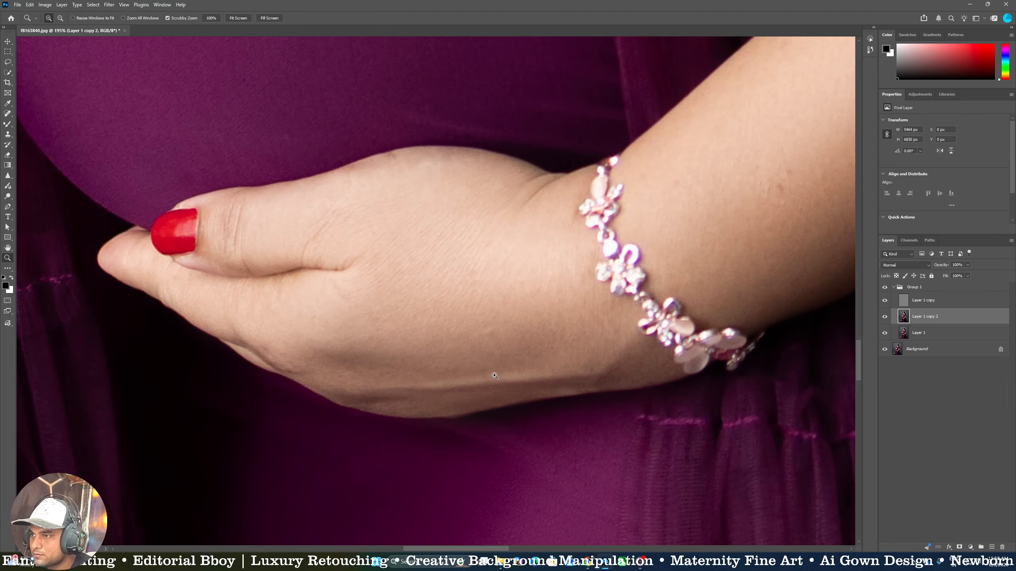
scroll(460, 377, up, 2)
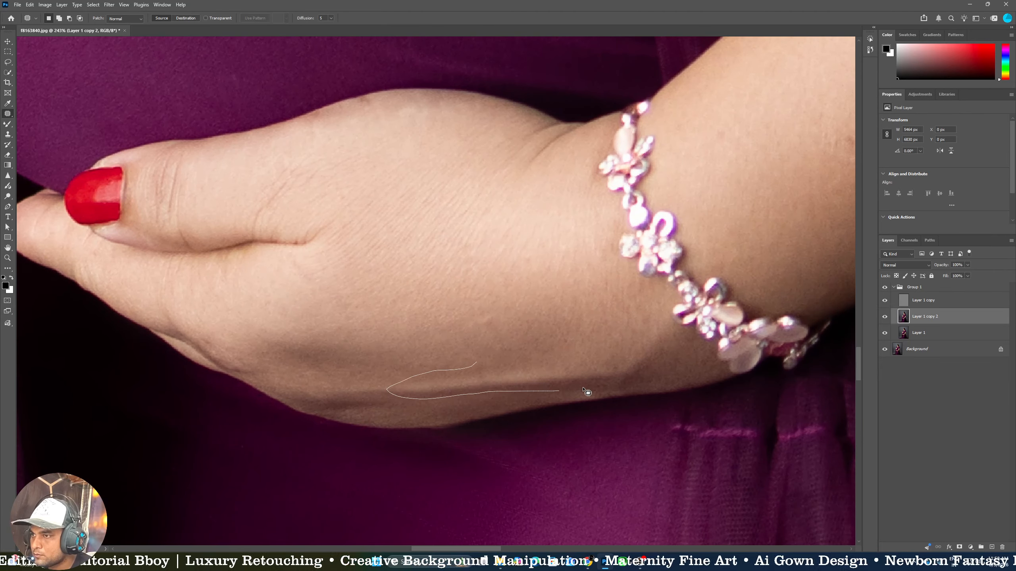
drag(583, 389, 517, 321)
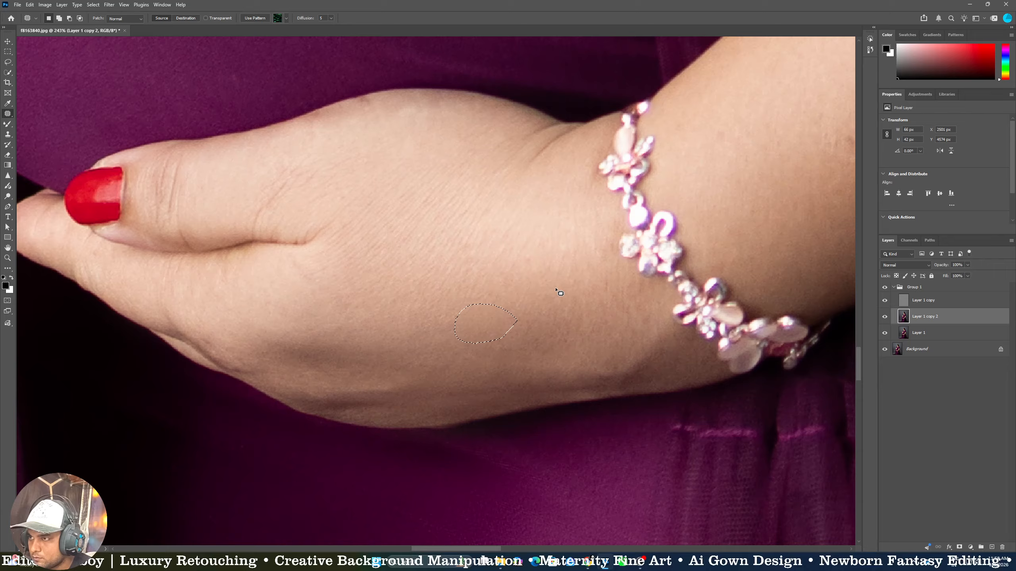
key(ctrl+d)
mouse_move(604, 395)
mouse_down()
mouse_move(602, 361)
mouse_move(616, 349)
mouse_up()
key(ctrl+d)
mouse_move(623, 391)
mouse_down()
mouse_move(673, 338)
mouse_move(608, 361)
mouse_move(616, 363)
mouse_up()
key(ctrl+d)
drag(606, 366, 561, 344)
key(ctrl+d)
Even out the remaining shadow patches between the lower hand's bottom edge and the bracelet with the Patch tool
mouse_move(511, 375)
mouse_down()
mouse_move(461, 379)
mouse_move(444, 399)
mouse_move(512, 376)
mouse_up()
drag(548, 373, 430, 390)
drag(503, 376, 568, 348)
key(ctrl+d)
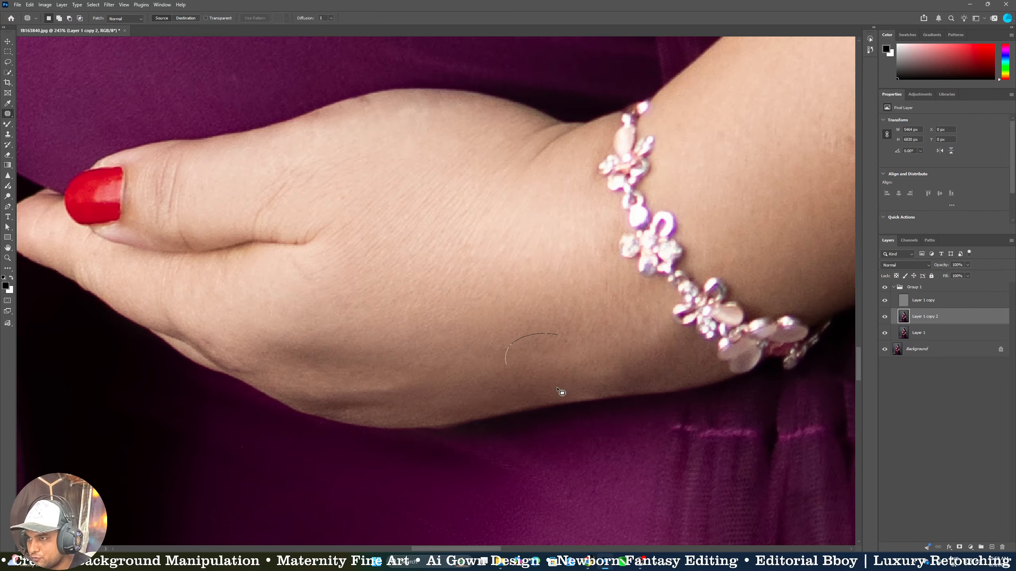
mouse_move(557, 388)
mouse_down()
mouse_move(558, 335)
mouse_move(491, 335)
mouse_up()
key(ctrl+d)
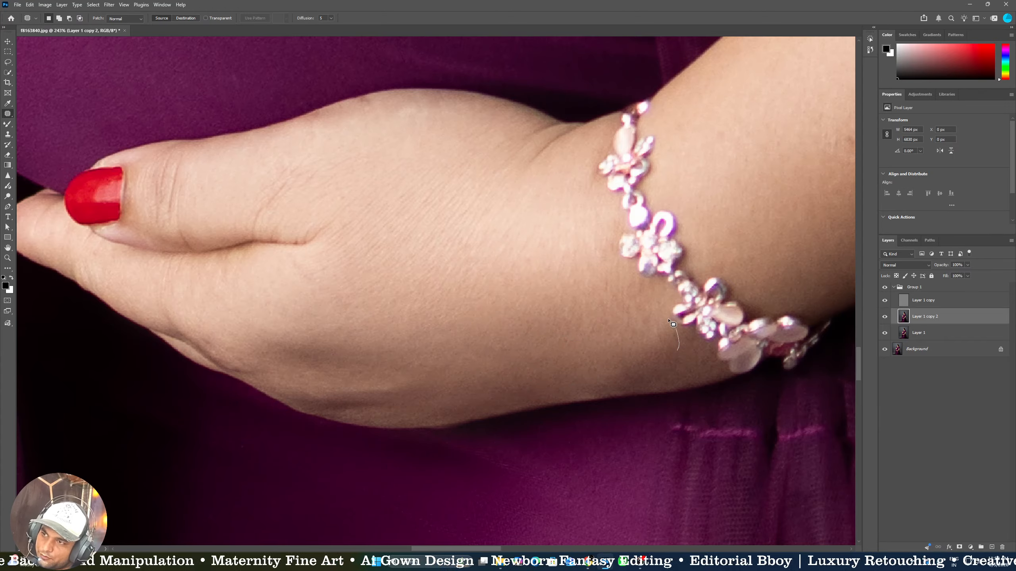
drag(634, 381, 664, 359)
drag(624, 373, 526, 366)
key(ctrl+d)
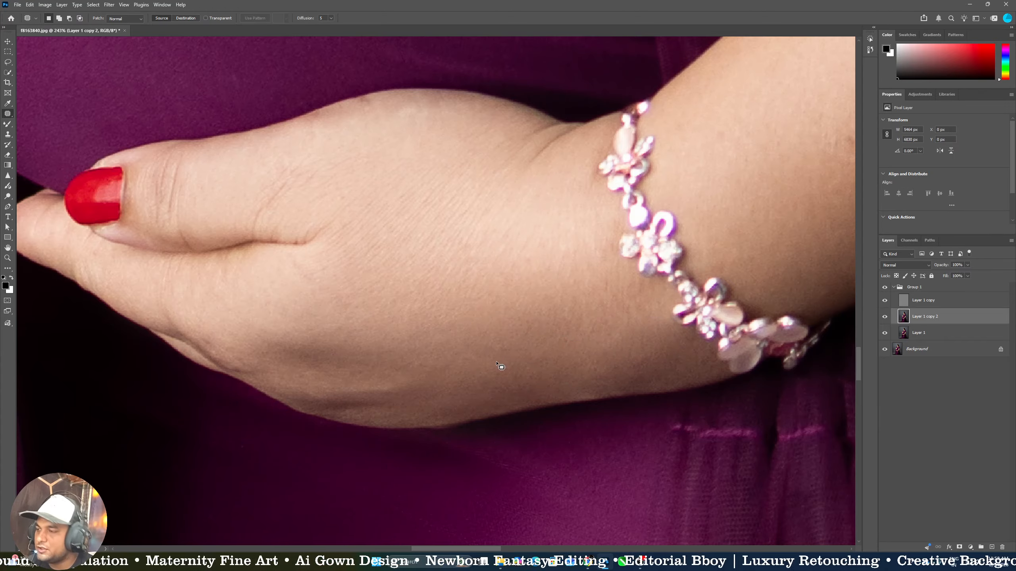
Smooth the knuckle and thumb tones of the lower hand with progressively smaller Mixer Brush tips
key(z)
mouse_move(516, 315)
mouse_down()
mouse_move(474, 306)
mouse_move(493, 318)
mouse_move(560, 292)
mouse_move(542, 373)
mouse_move(552, 376)
mouse_up()
drag(819, 417, 852, 417)
key(b)
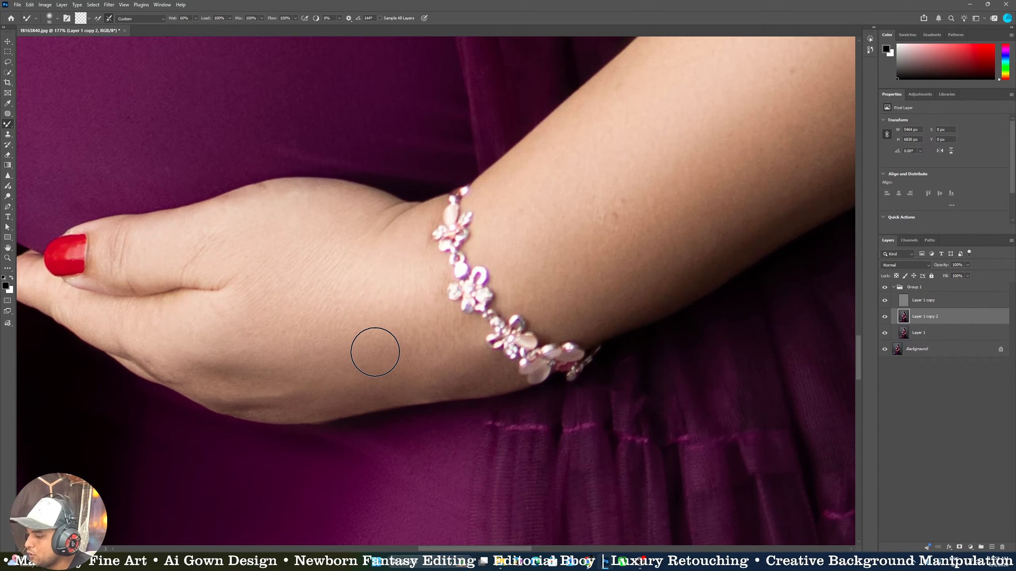
key(bracketleft)
key(bracketleft)
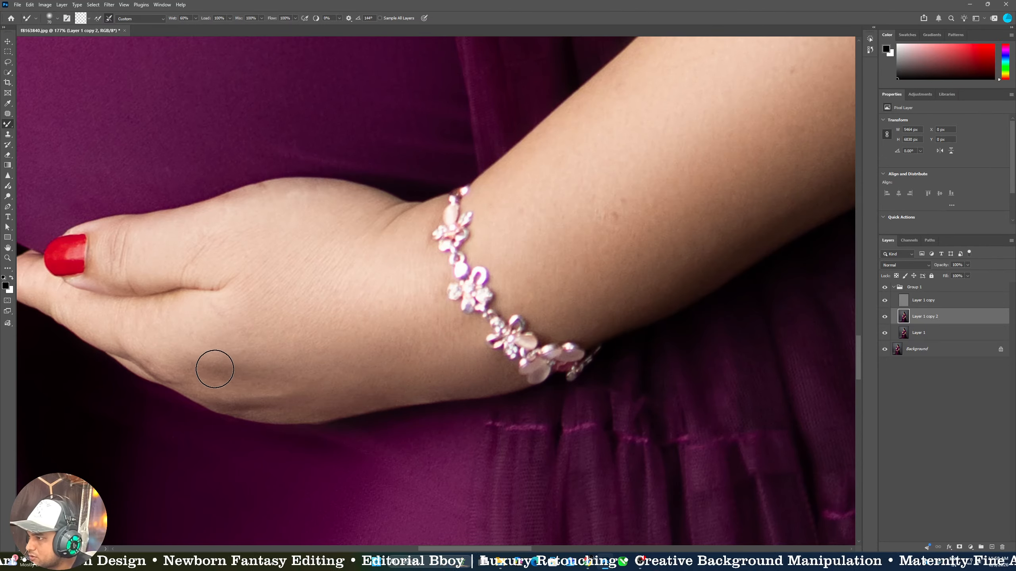
key(bracketleft)
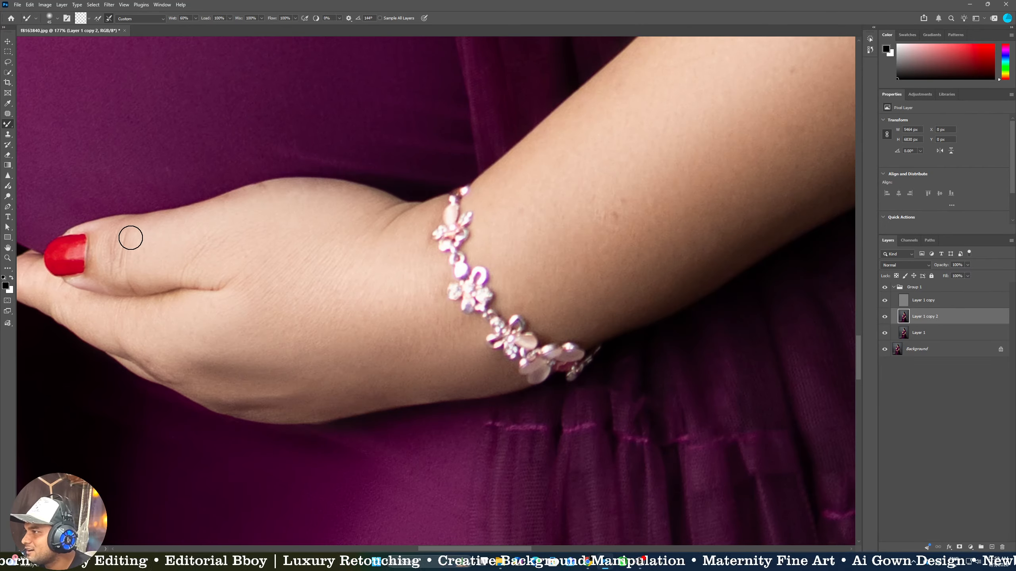
Blend the gown fabric tones over the belly between the two hands with a larger Mixer Brush tip
key(z)
mouse_move(580, 322)
mouse_down()
mouse_move(563, 311)
mouse_move(562, 363)
mouse_up()
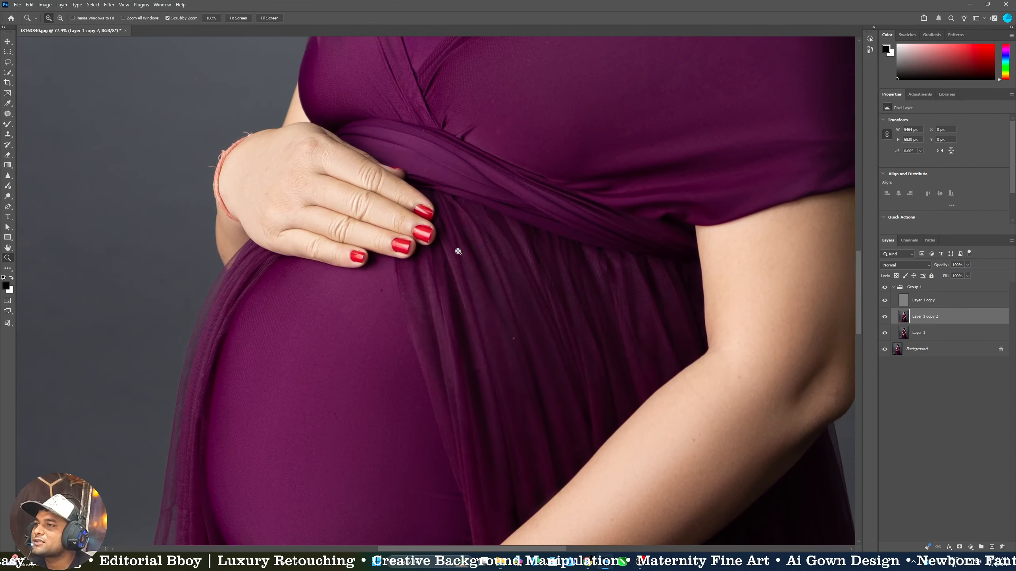
drag(456, 252, 510, 107)
key(b)
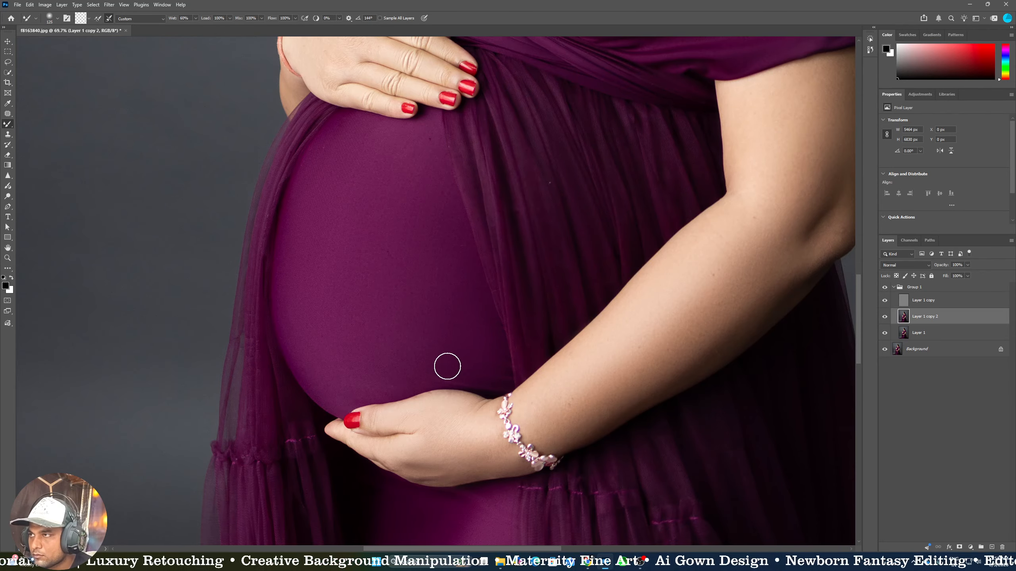
key(bracketright)
key(bracketright)
drag(425, 143, 445, 281)
Smooth the skin tones on the back of the upper hand between the wristband and the knuckles with the Mixer Brush
key(z)
drag(546, 332, 567, 340)
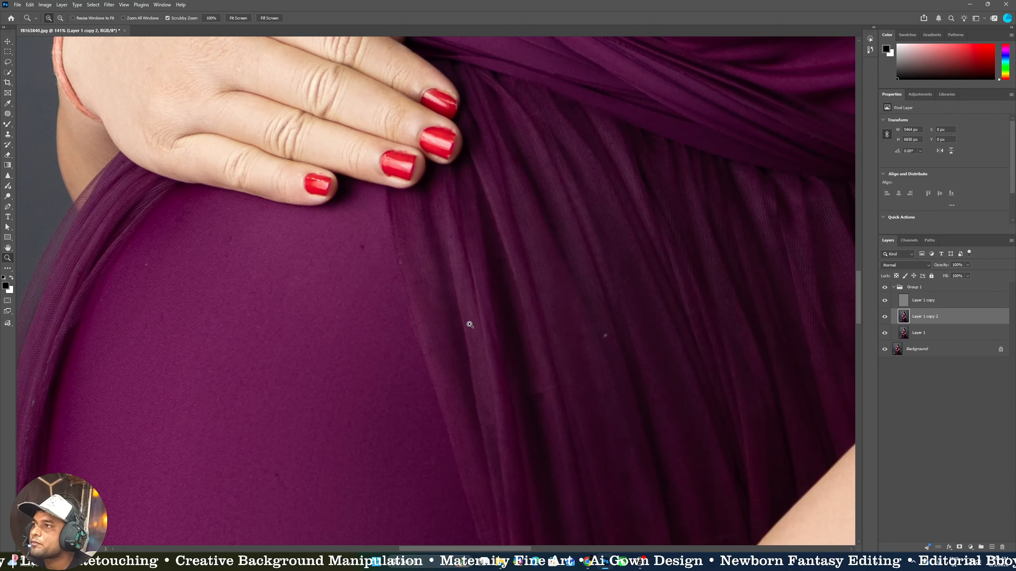
drag(470, 325, 412, 336)
drag(387, 202, 417, 263)
key(b)
key(bracketleft)
key(bracketleft)
key(bracketleft)
key(bracketleft)
key(bracketleft)
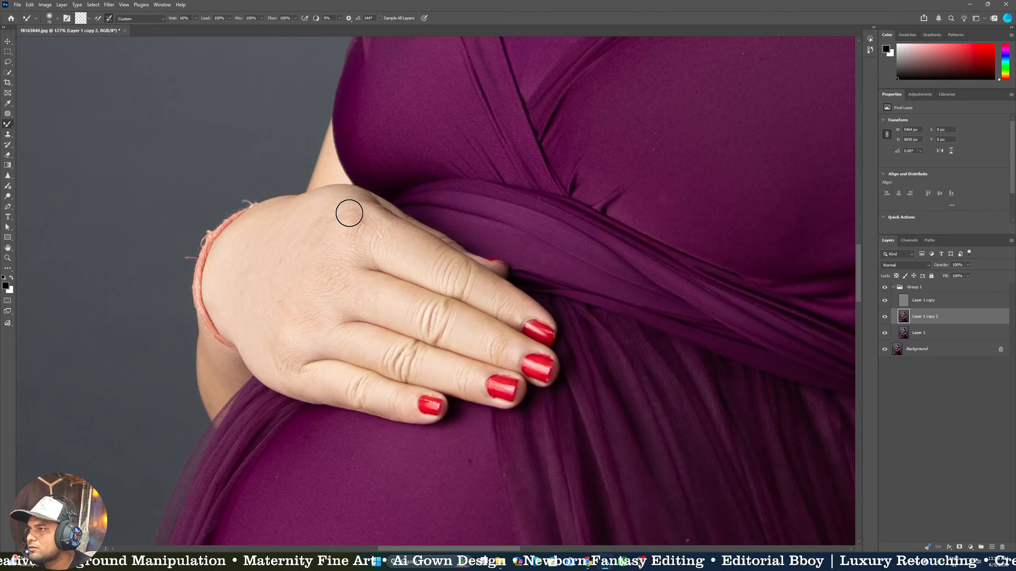
key(bracketright)
key(bracketright)
key(bracketright)
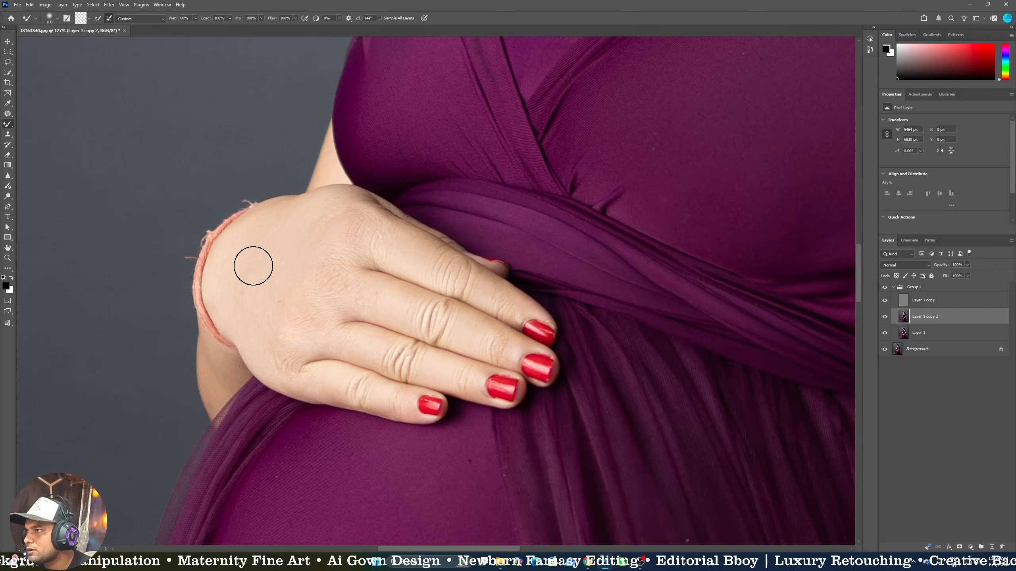
Soften the tones and knuckle creases on the upper hand's fingers with smaller Mixer Brush tips
key(bracketleft)
key(bracketleft)
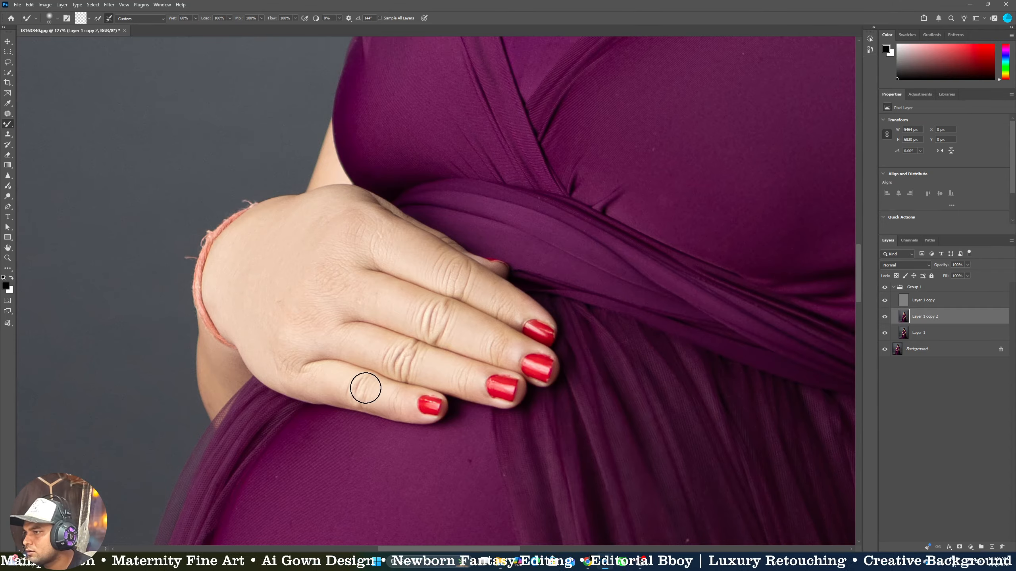
key(bracketleft)
key(bracketleft)
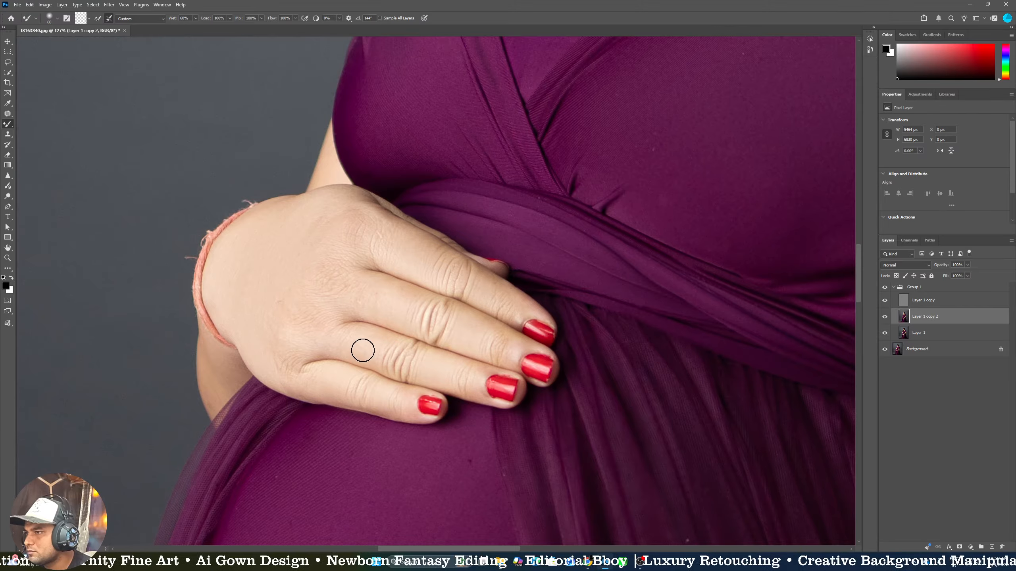
key(bracketleft)
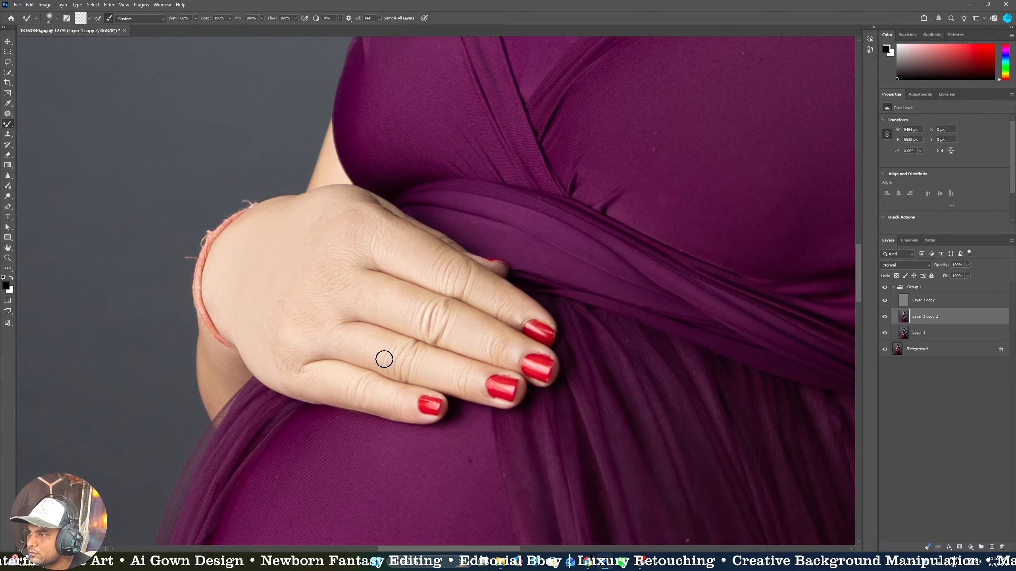
drag(457, 343, 402, 321)
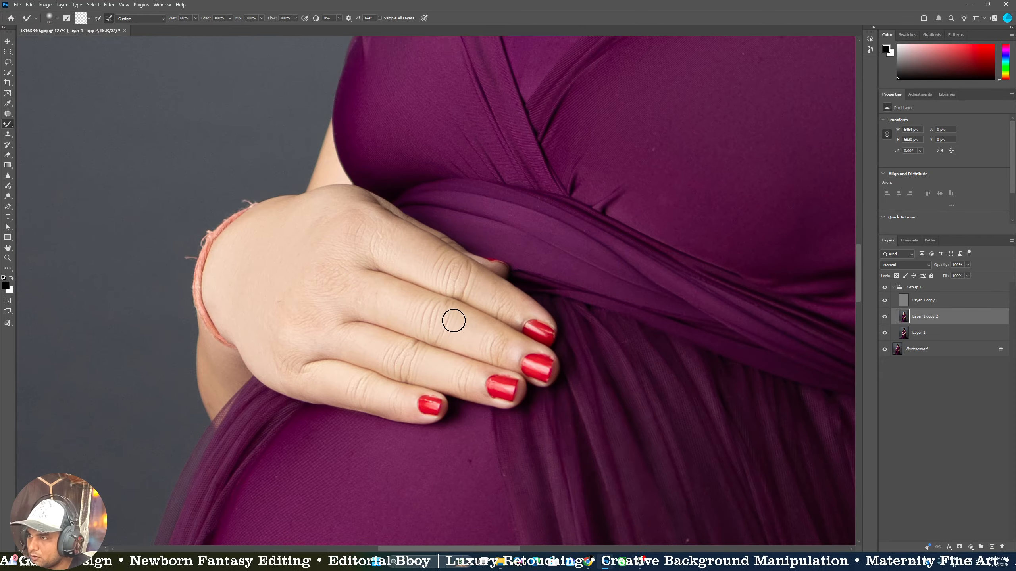
Compare the whole portrait with and without Layer 1 copy 2
key(z)
key(ctrl+0)
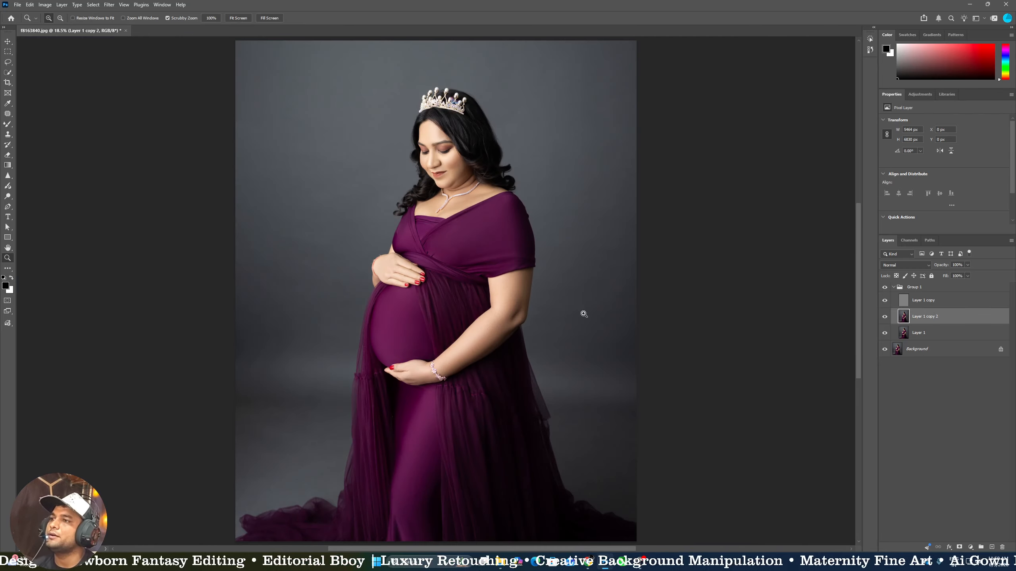
click(885, 317)
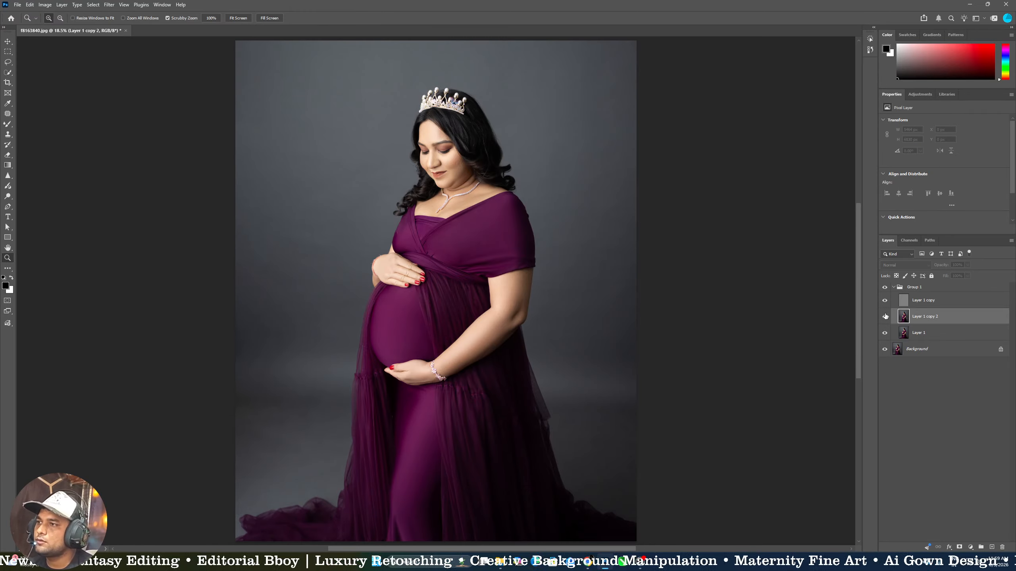
click(885, 317)
Erase part of the Layer 1 copy 2 smoothing on the upper hand beside the wristband
drag(415, 270, 442, 290)
key(e)
alt+right_click(384, 263)
drag(326, 274, 359, 271)
Merge Layer 1 copy 2 down, flatten all layers into the Background and save the document
key(z)
right_click(358, 270)
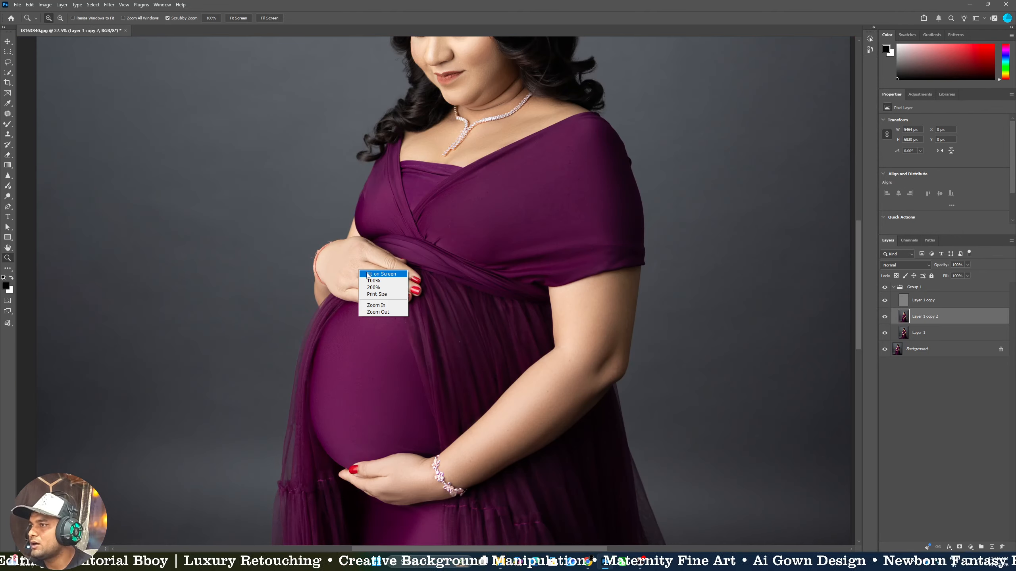
click(380, 274)
key(ctrl+e)
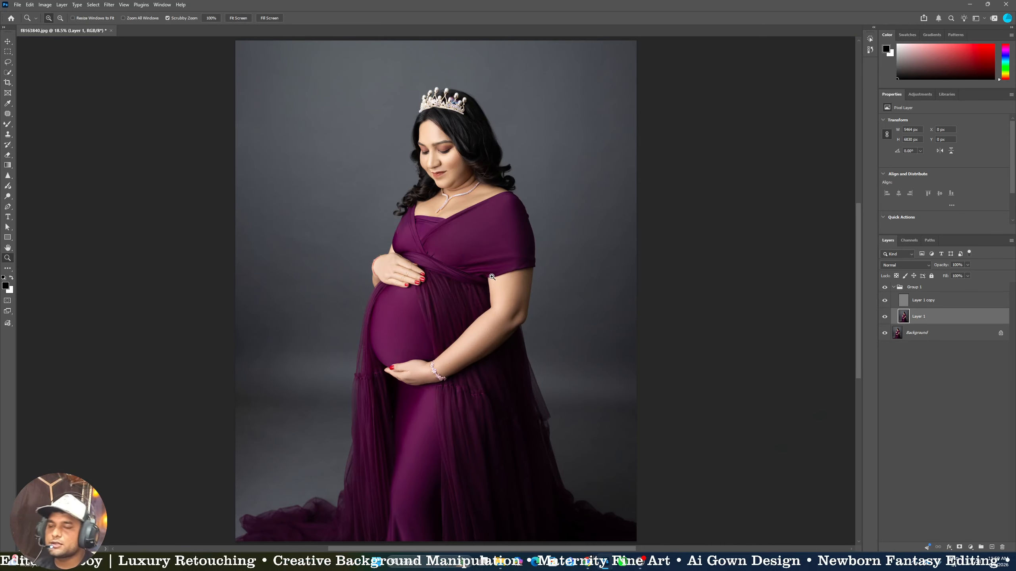
key(ctrl+shift+e)
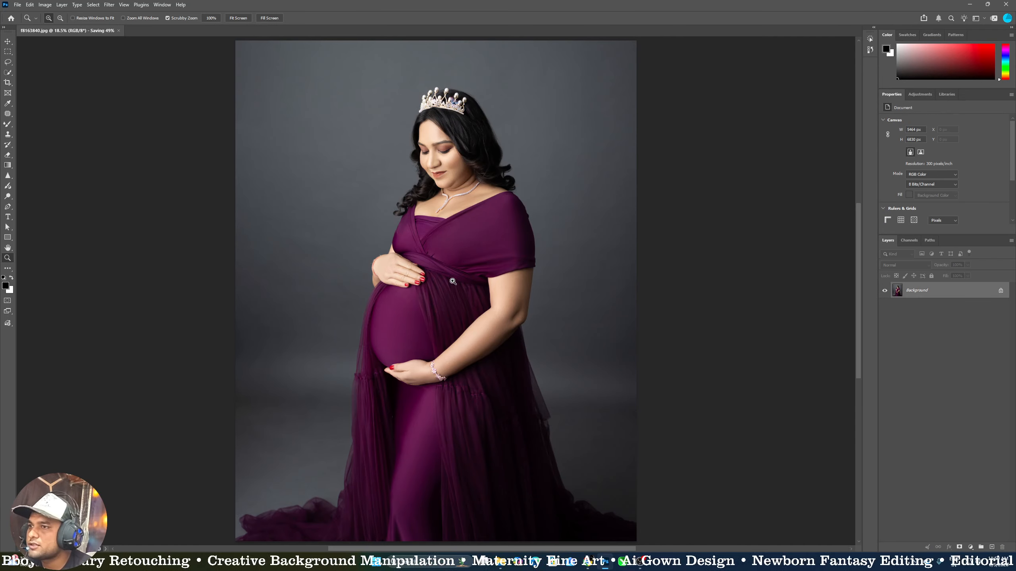
Remove the light speck on the gown near the upper belly with the Spot Healing Brush
drag(426, 322, 456, 370)
drag(495, 285, 535, 285)
key(j)
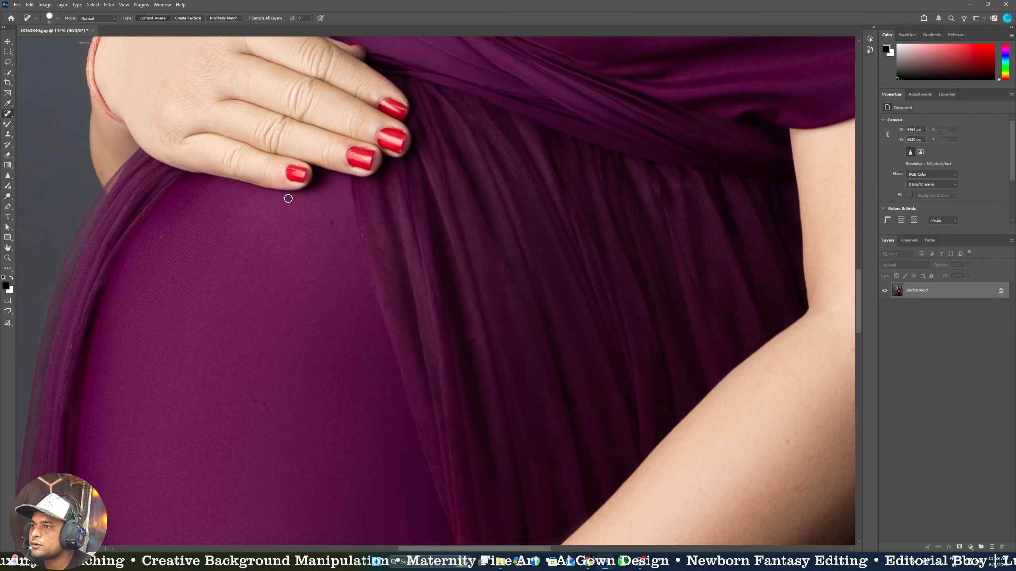
mouse_move(151, 235)
mouse_down()
mouse_move(176, 279)
mouse_move(159, 236)
mouse_up()
Select a rectangular area around the shoulder, sleeve and bent arm and open it in Liquify
key(z)
drag(465, 284, 417, 273)
right_click(415, 279)
click(427, 281)
drag(514, 215, 541, 238)
key(m)
drag(406, 417, 646, 133)
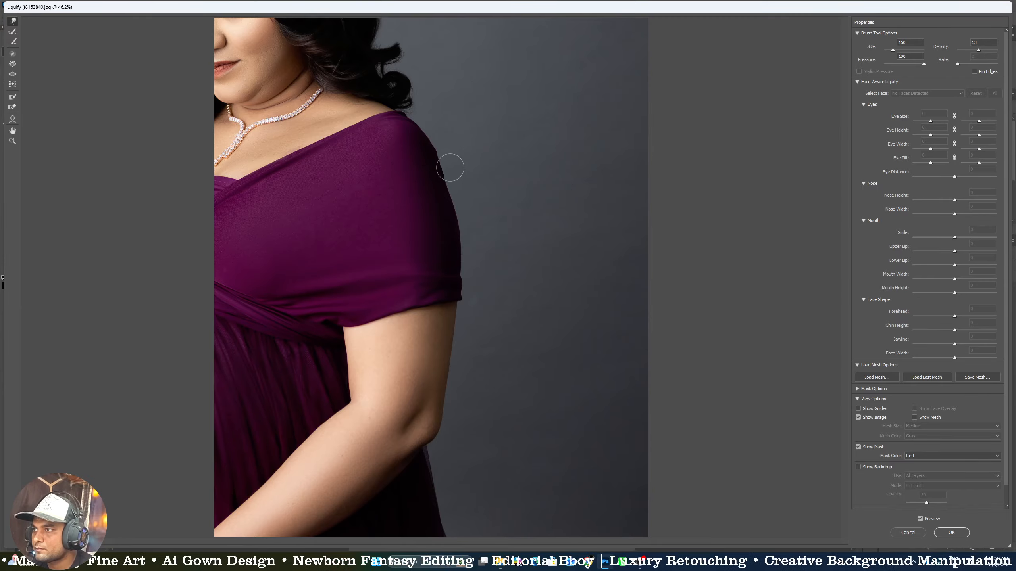
Push the outer shoulder, sleeve and upper arm contour slightly inward in Liquify with brush sizes 600 to 1200, and apply it
key(bracketright)
key(bracketright)
key(bracketright)
key(bracketright)
key(bracketright)
key(bracketright)
key(bracketright)
key(bracketright)
key(bracketright)
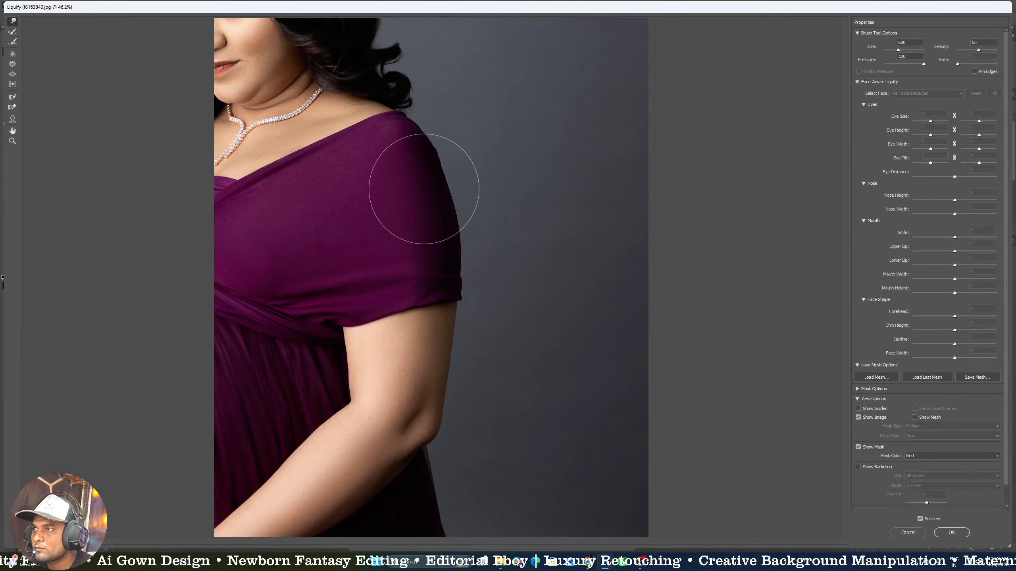
drag(422, 188, 429, 187)
key(bracketright)
key(bracketright)
key(bracketright)
key(bracketright)
key(bracketright)
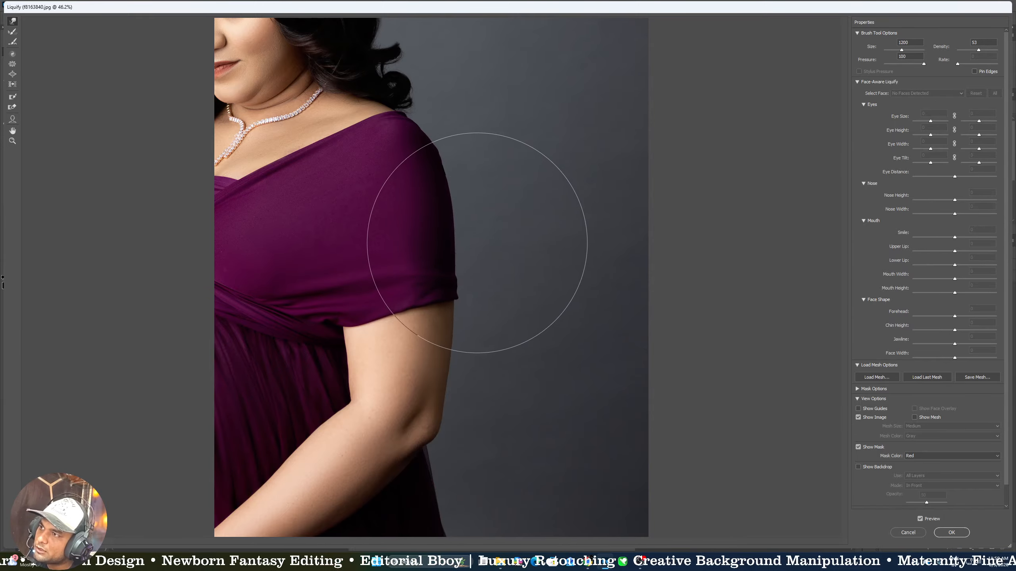
key(Return)
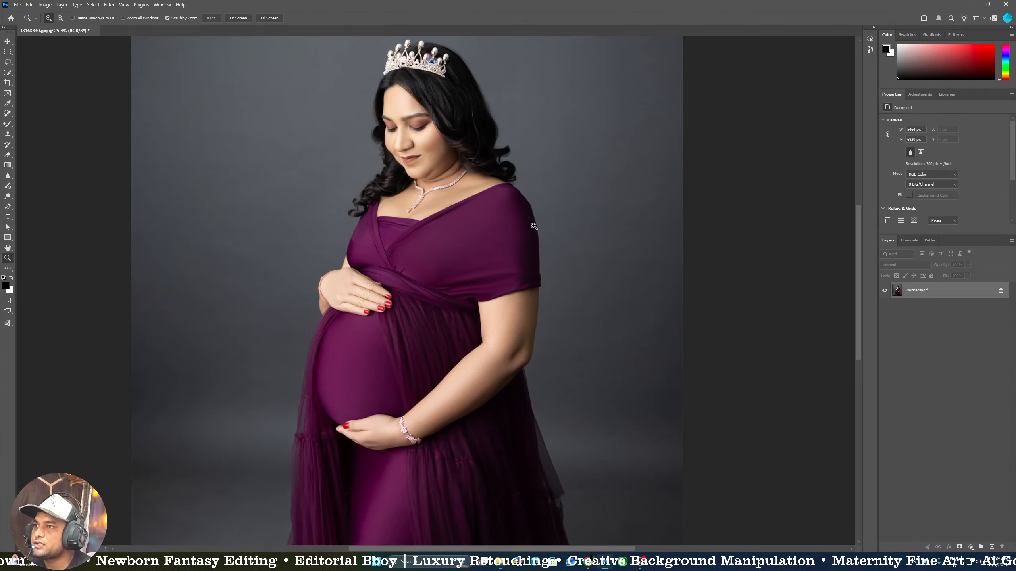
Draw a pen path along the outer shoulder and sleeve edge and around the adjacent backdrop, and convert it to a selection
click(565, 238)
click(566, 238)
key(p)
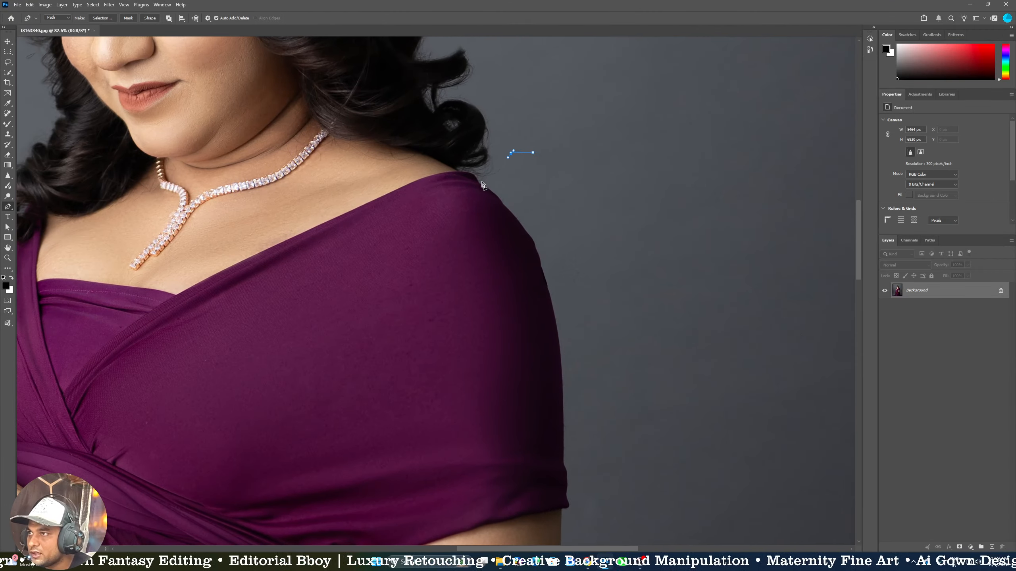
click(480, 185)
scroll(521, 197, down, 4)
scroll(524, 184, up, 3)
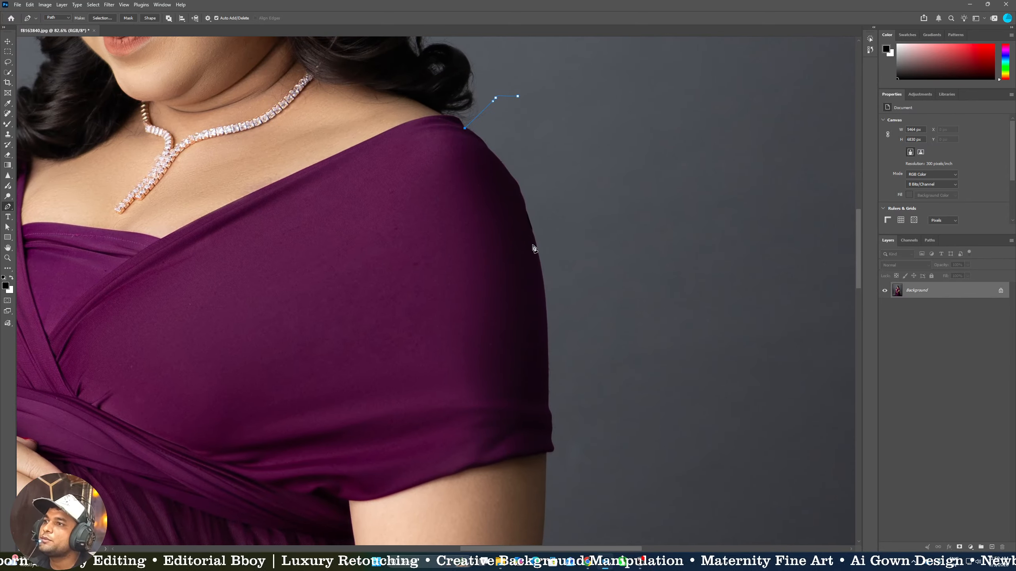
drag(532, 244, 550, 332)
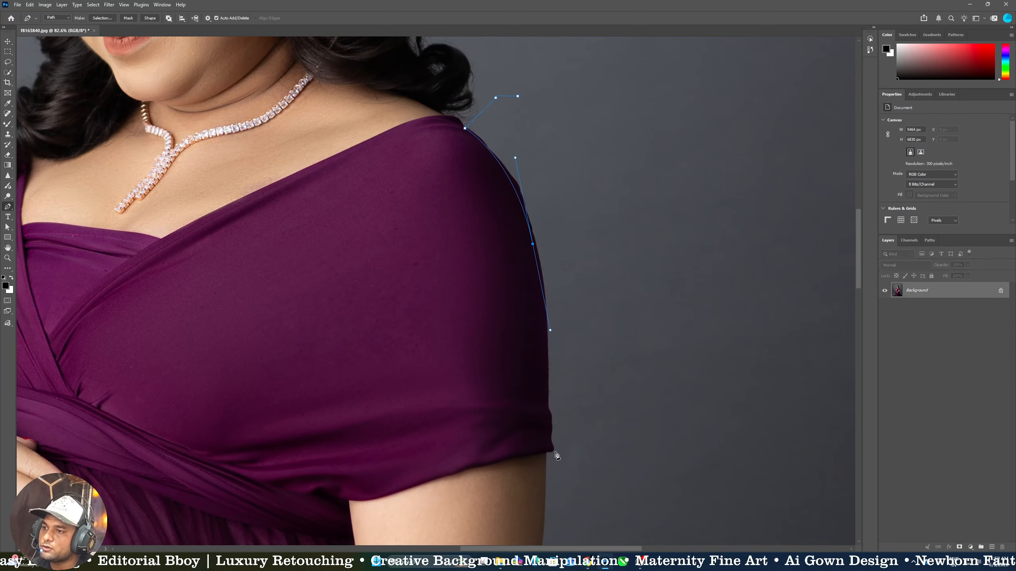
drag(550, 457, 628, 464)
drag(699, 388, 699, 358)
click(639, 88)
key(ctrl+Return)
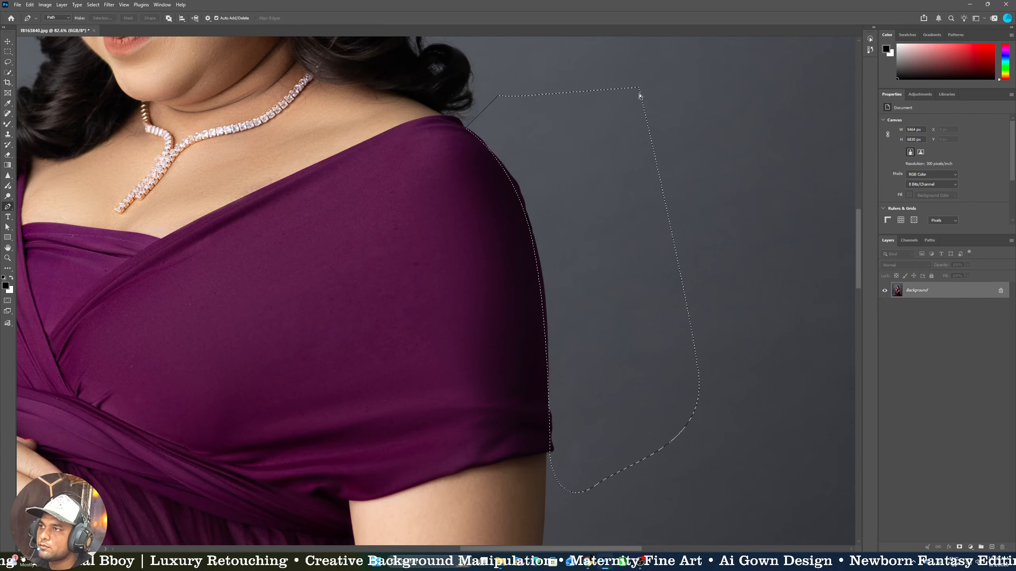
Feather the selection, clone backdrop over the uneven shoulder and sleeve edge with the Clone Stamp, and deselect
key(shift+F6)
key(Return)
key(s)
alt+click(526, 218)
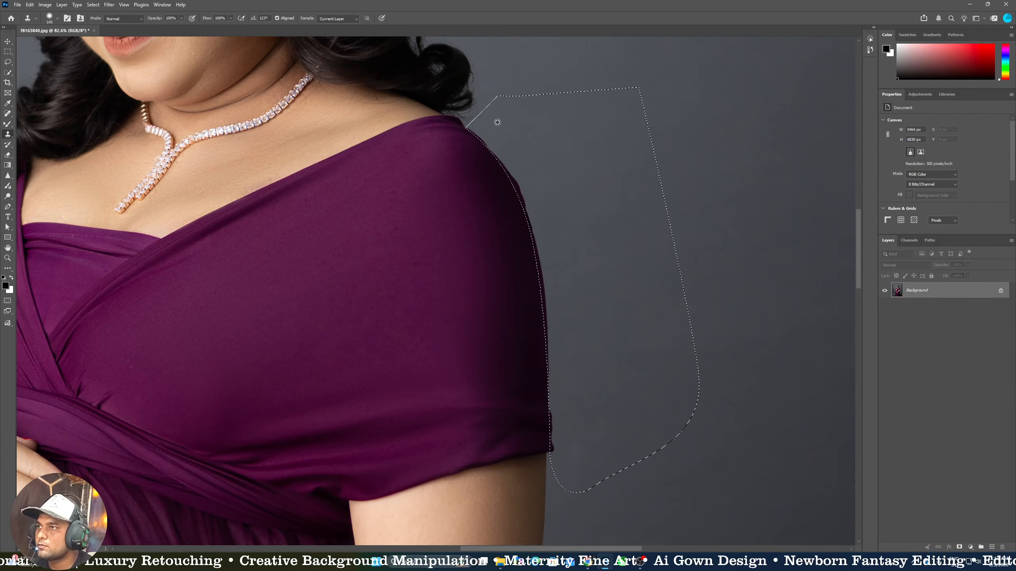
drag(510, 184, 555, 459)
key(ctrl+d)
key(z)
drag(579, 223, 540, 214)
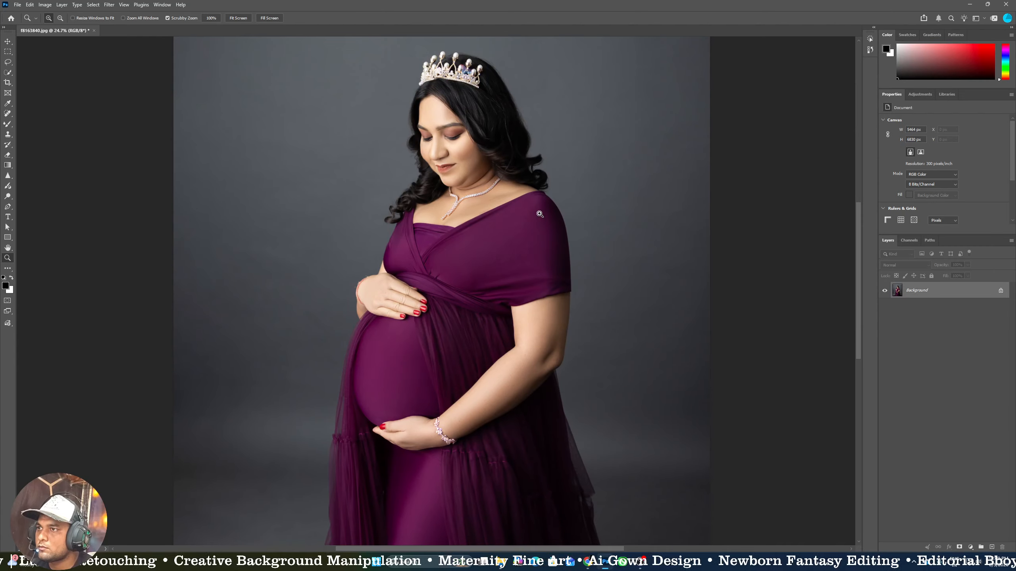
drag(479, 398, 465, 231)
drag(439, 328, 441, 452)
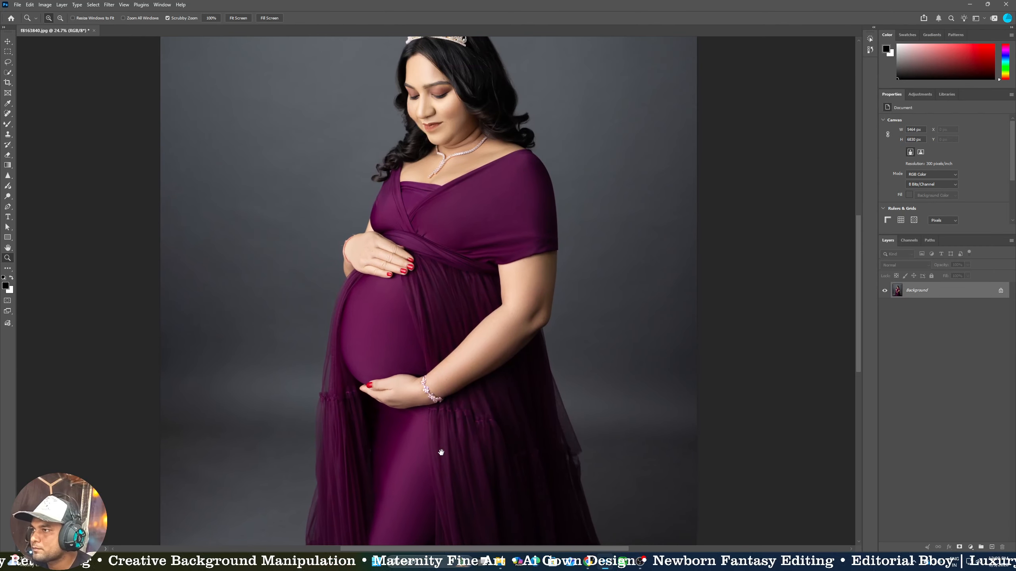
Patch the uneven skin below the eye on the cheek nearest the backdrop with the Patch tool
drag(444, 254, 427, 256)
right_click(426, 256)
click(432, 261)
drag(445, 185, 485, 203)
drag(364, 294, 396, 324)
drag(375, 239, 386, 255)
key(j)
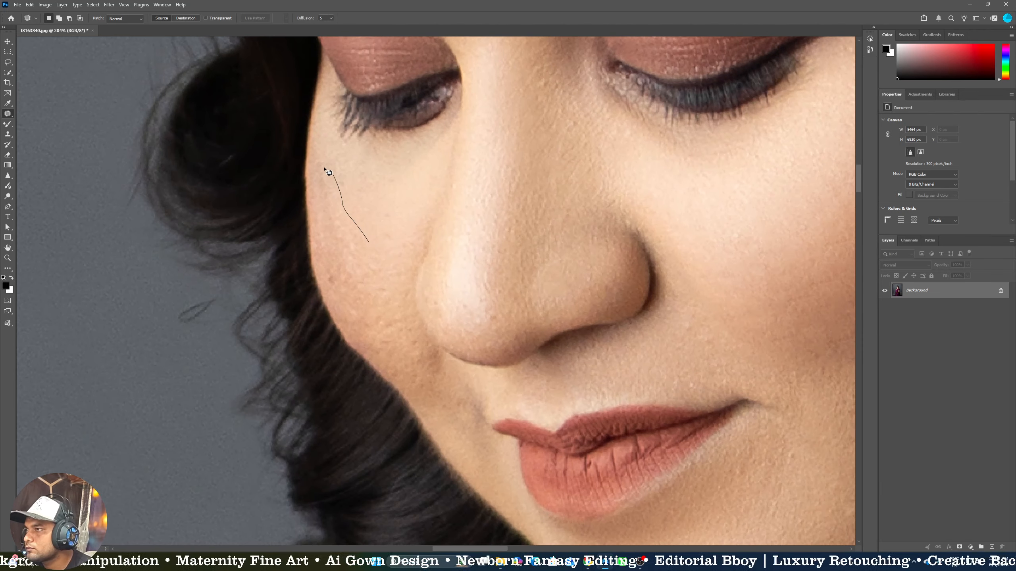
mouse_move(316, 272)
mouse_down()
mouse_move(351, 306)
mouse_move(387, 261)
mouse_move(390, 222)
mouse_up()
key(ctrl+d)
drag(327, 180, 357, 192)
drag(355, 203, 387, 186)
Patch the rough, blotchy skin on the lower part of the same cheek beside the nose, and deselect
mouse_move(401, 236)
mouse_down()
mouse_move(343, 245)
mouse_move(401, 238)
mouse_up()
drag(379, 251, 397, 203)
drag(390, 294, 373, 256)
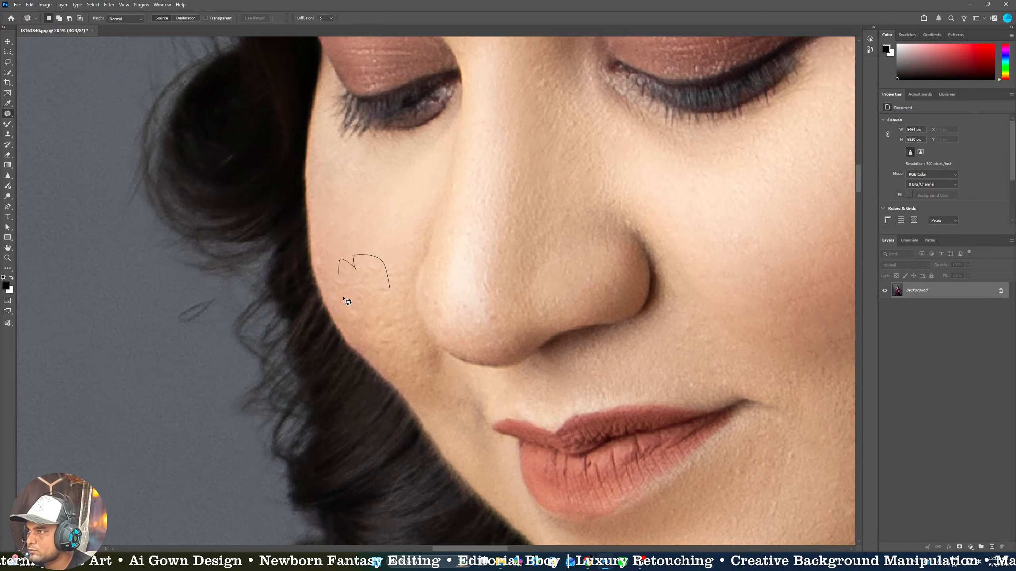
drag(344, 298, 389, 292)
drag(382, 276, 403, 242)
key(ctrl+d)
key(j)
click(498, 317)
key(z)
mouse_move(421, 280)
mouse_down()
mouse_move(414, 259)
mouse_move(380, 258)
mouse_up()
drag(497, 209, 479, 322)
drag(476, 272, 453, 249)
key(ctrl+0)
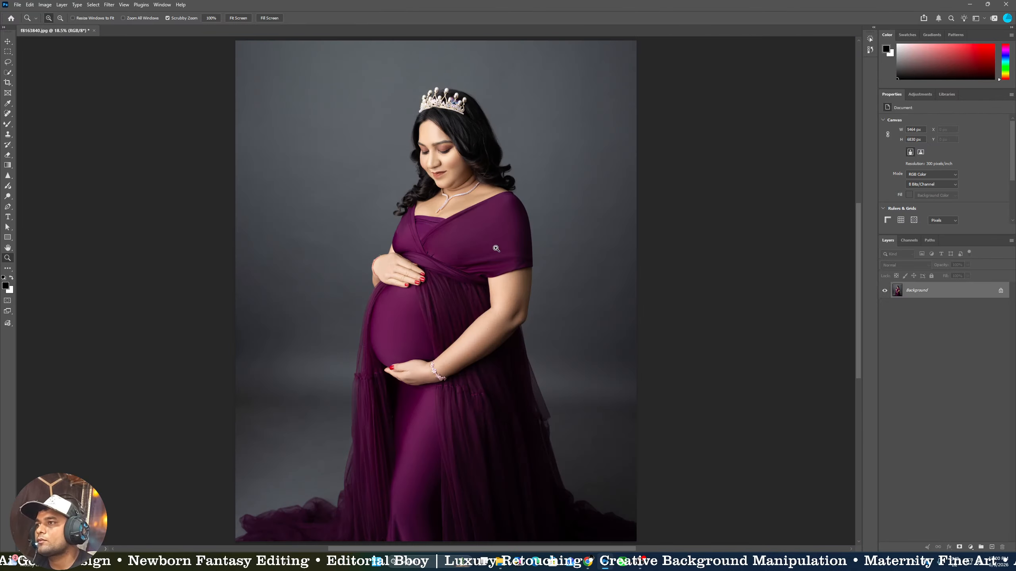
Lighten the cheek beside the nose with an enlarged Dodge brush, Midtones range and 10% exposure
drag(432, 135, 453, 149)
drag(453, 150, 506, 285)
key(o)
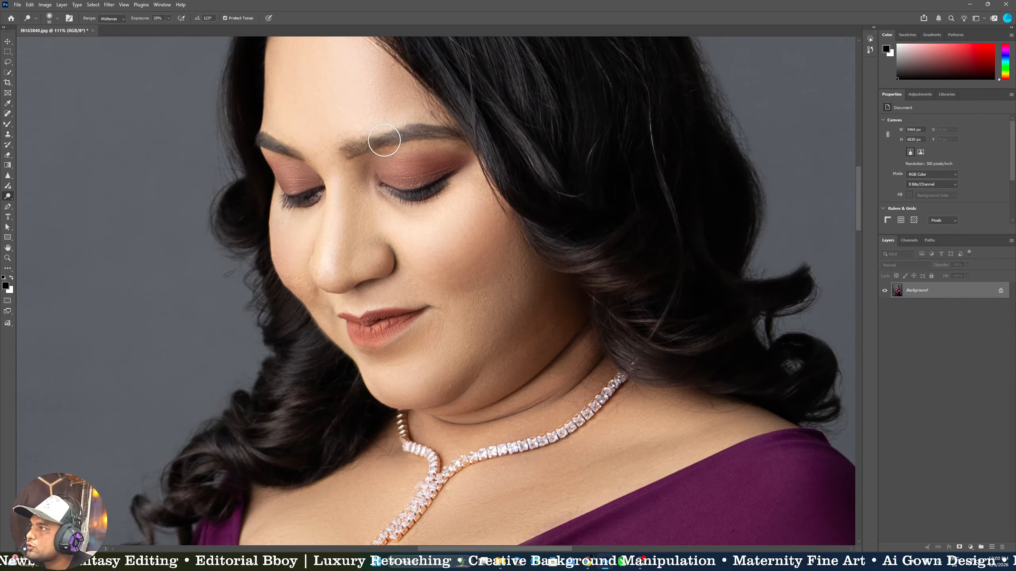
key(bracketright)
key(bracketright)
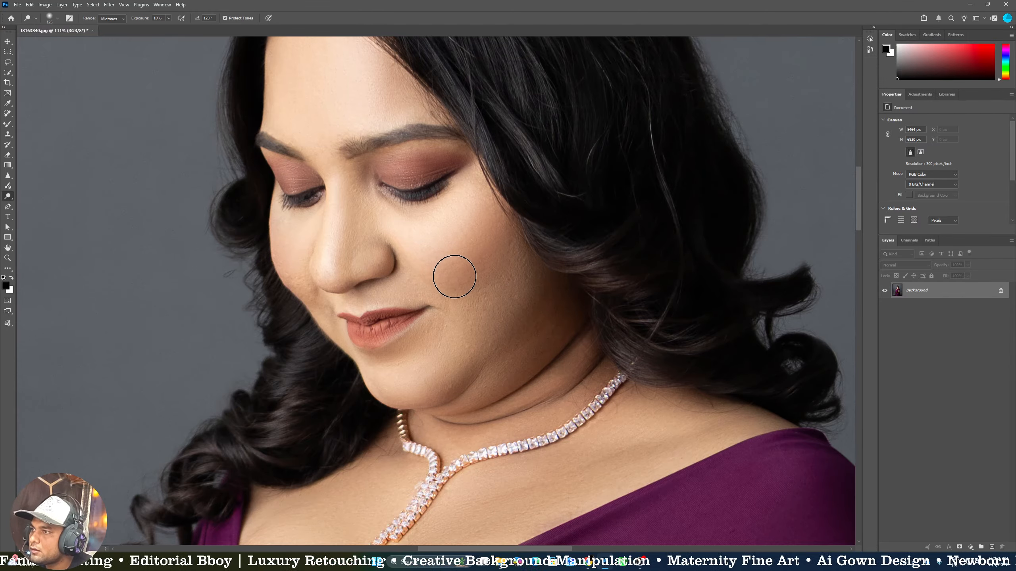
mouse_move(441, 264)
mouse_down()
mouse_move(463, 282)
mouse_move(460, 247)
mouse_up()
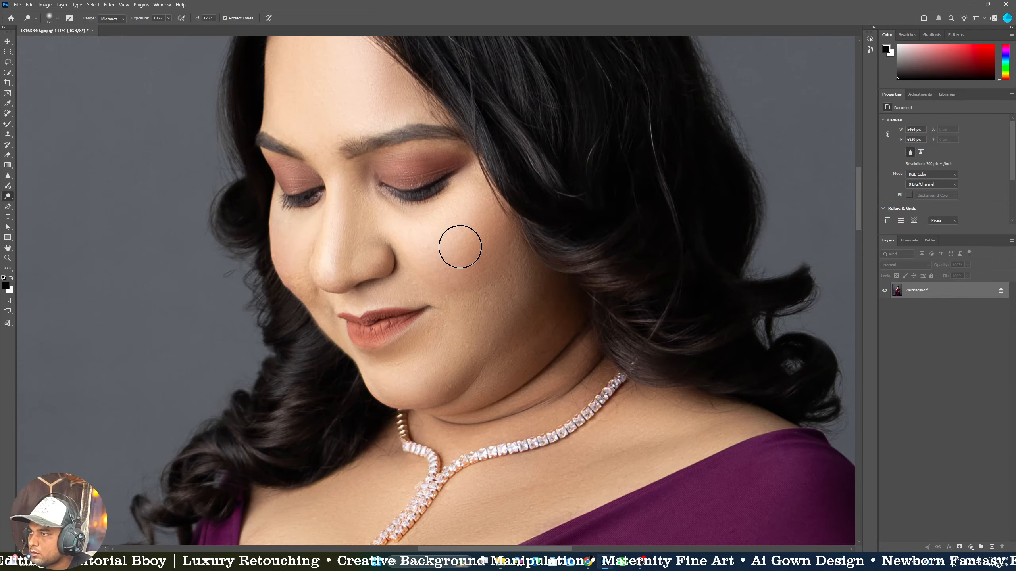
key(z)
key(ctrl+0)
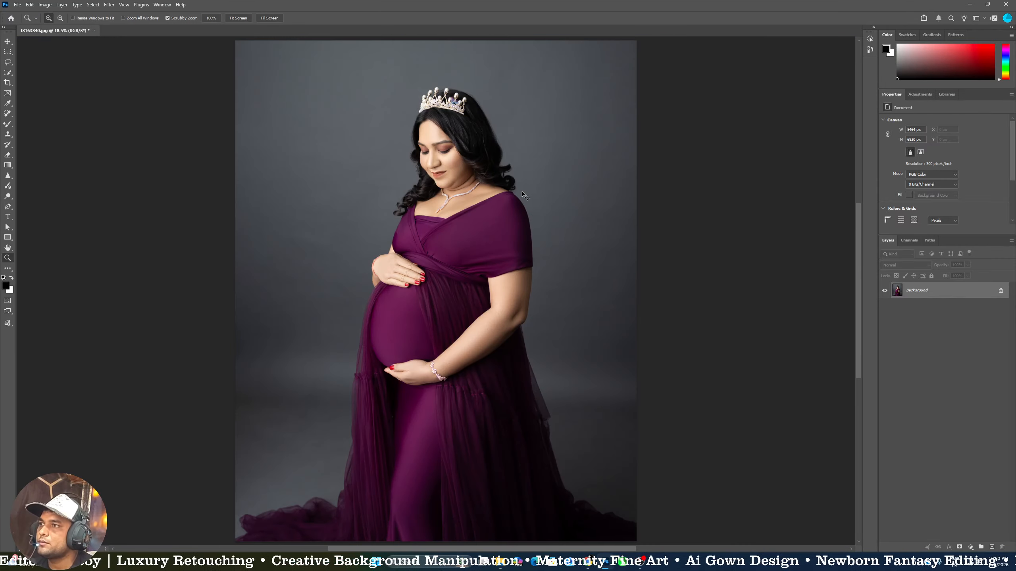
Create frequency separation layers and blend the cheek tones on Layer 1 copy 2 with the Mixer Brush
drag(457, 150, 492, 152)
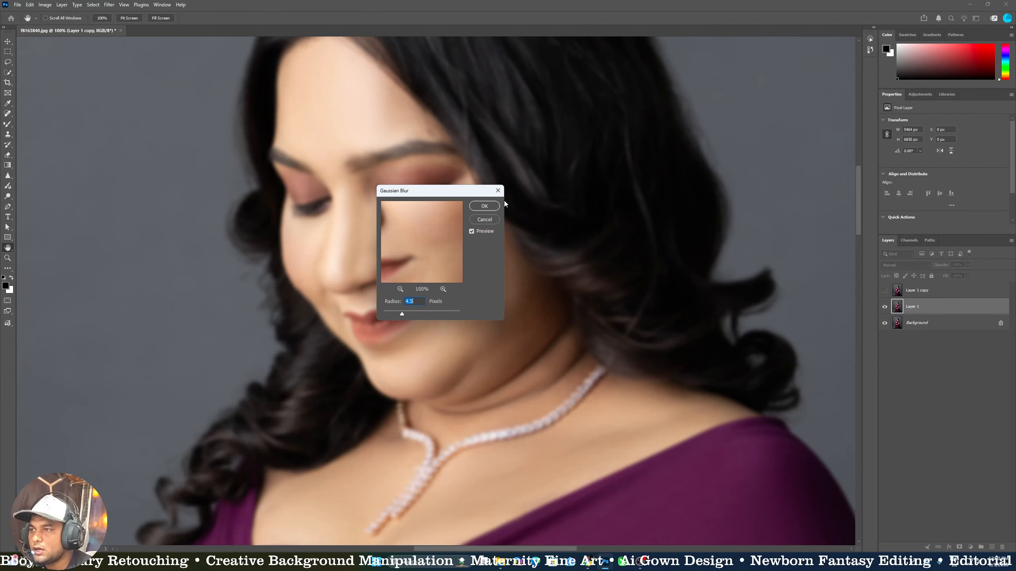
key(Return)
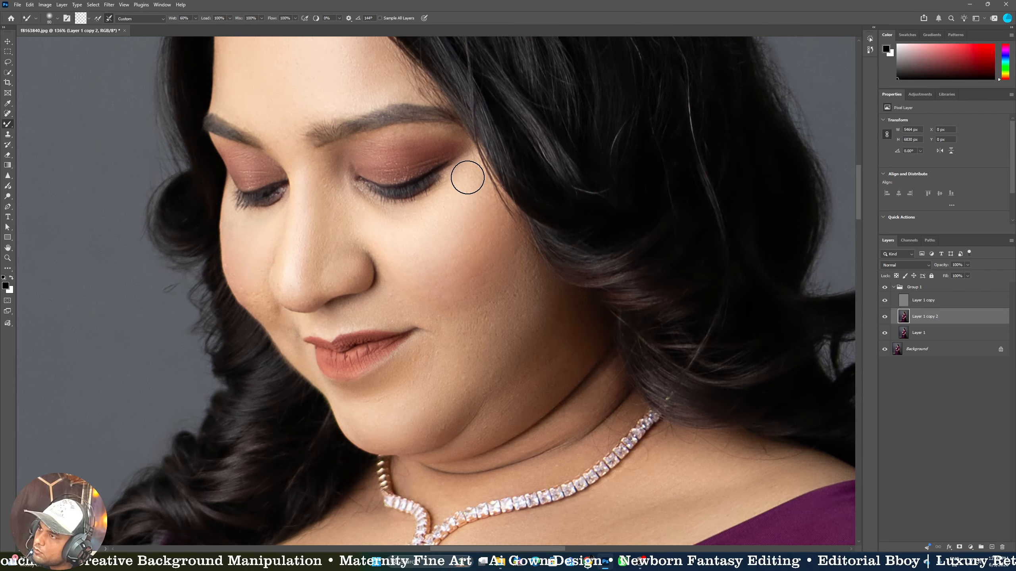
key(bracketleft)
key(bracketleft)
mouse_move(464, 240)
mouse_down()
mouse_move(401, 258)
mouse_move(418, 268)
mouse_move(461, 243)
mouse_move(425, 295)
mouse_move(467, 304)
mouse_up()
key(bracketright)
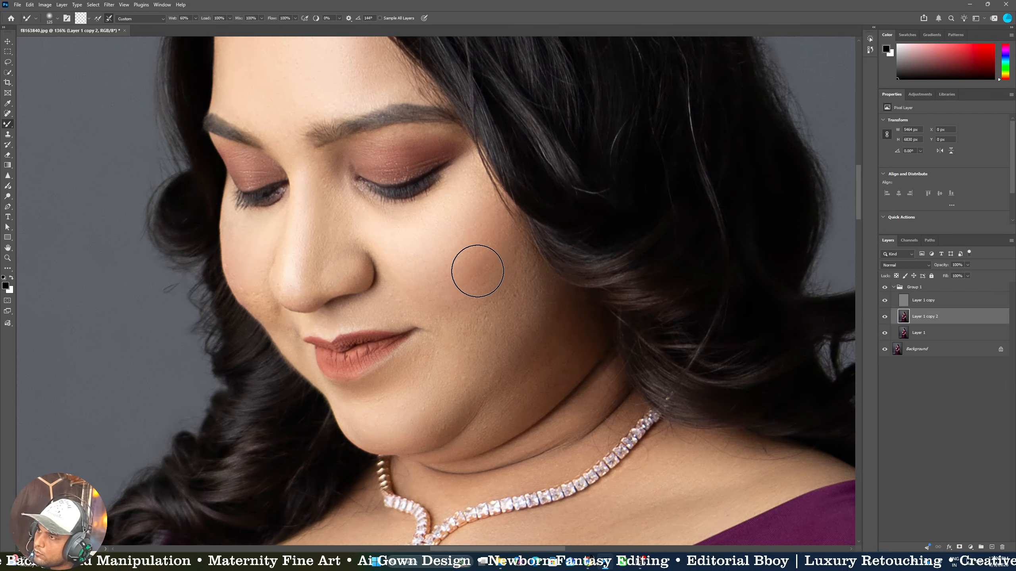
drag(476, 271, 426, 289)
key(bracketleft)
key(bracketleft)
key(z)
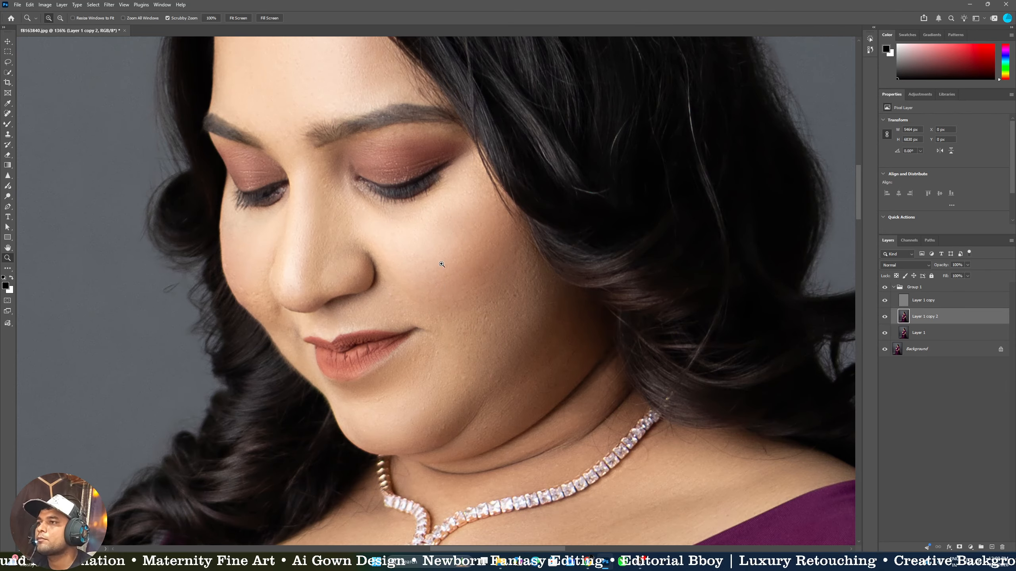
drag(462, 227, 424, 227)
right_click(456, 239)
click(474, 243)
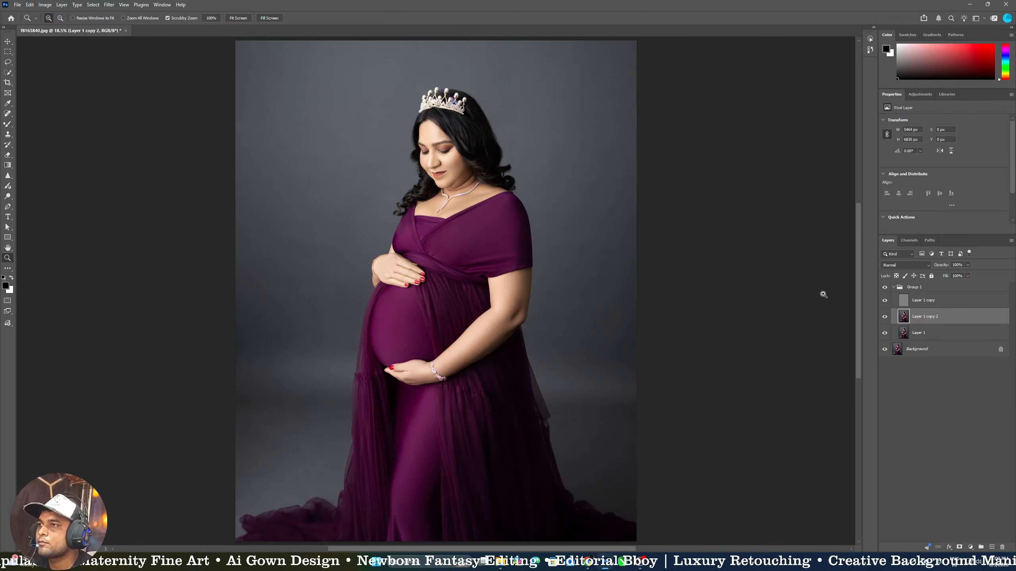
click(885, 317)
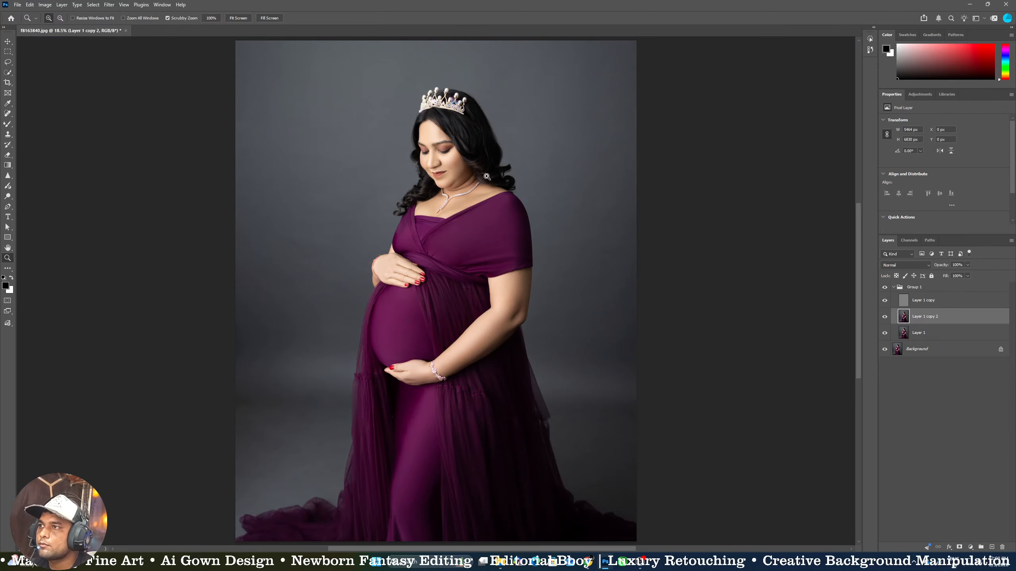
Lasso and feather the cheek area on Layer 1 and open a Color Balance adjustment for it
drag(471, 160, 547, 212)
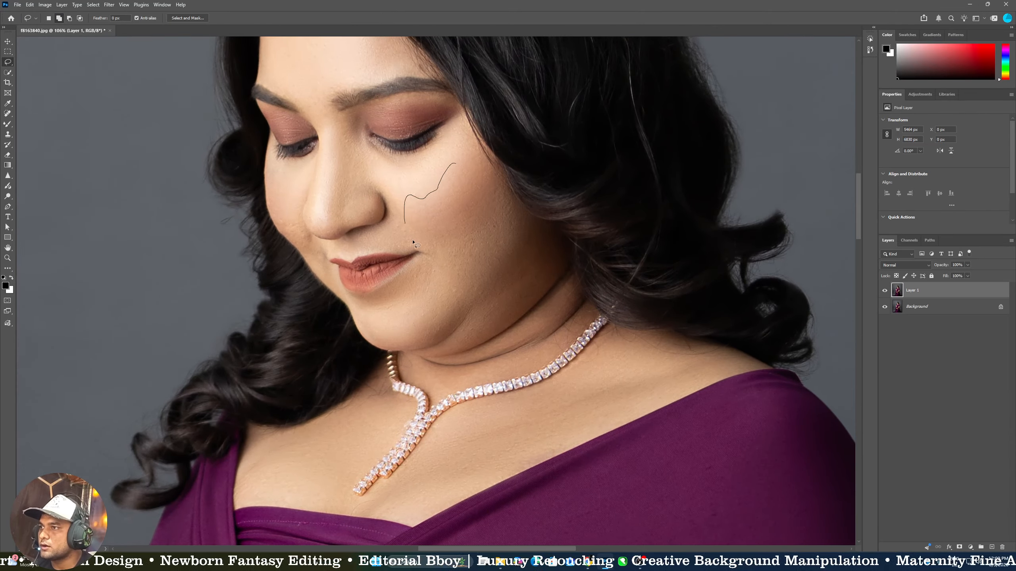
drag(473, 160, 466, 162)
key(shift+F6)
key(Return)
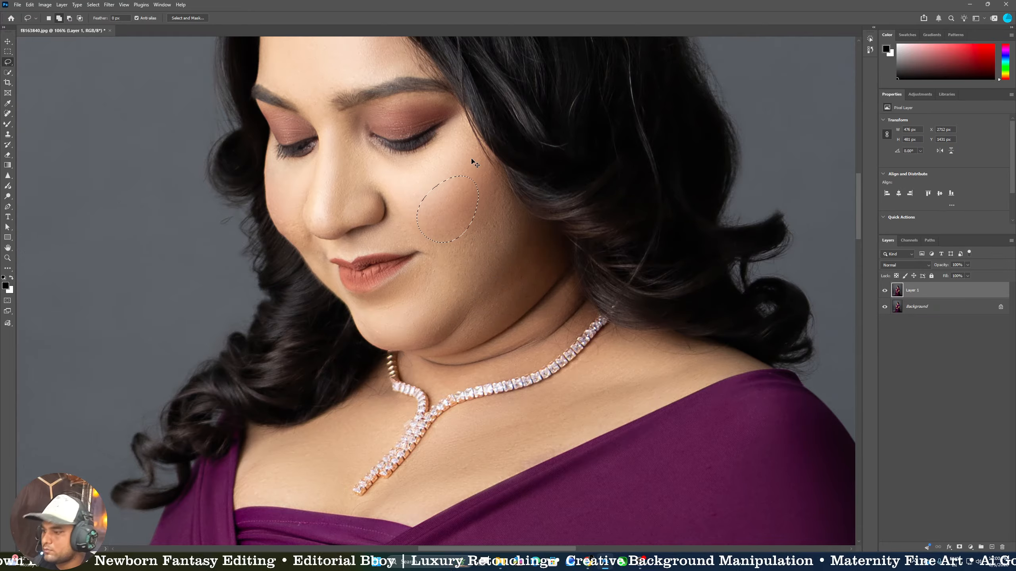
key(ctrl+b)
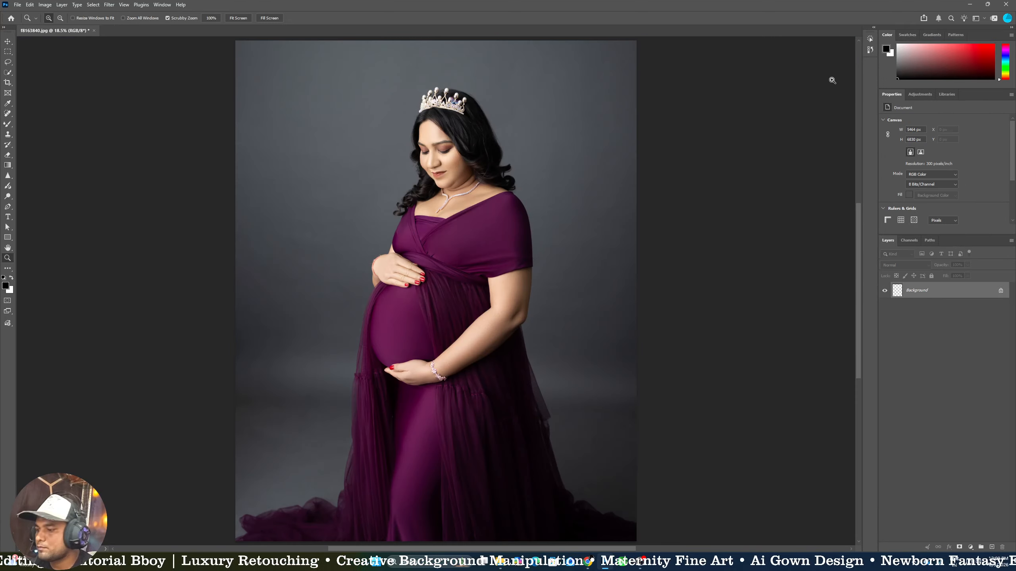
Run the dodge and burn action to create masked curves layers, and set the brush to 100% opacity and flow
click(870, 39)
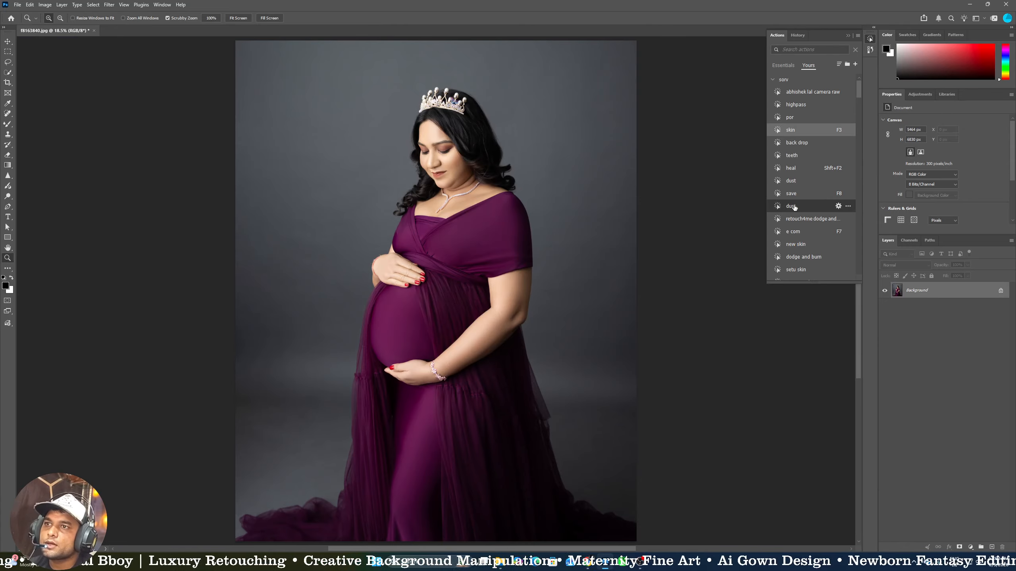
click(805, 256)
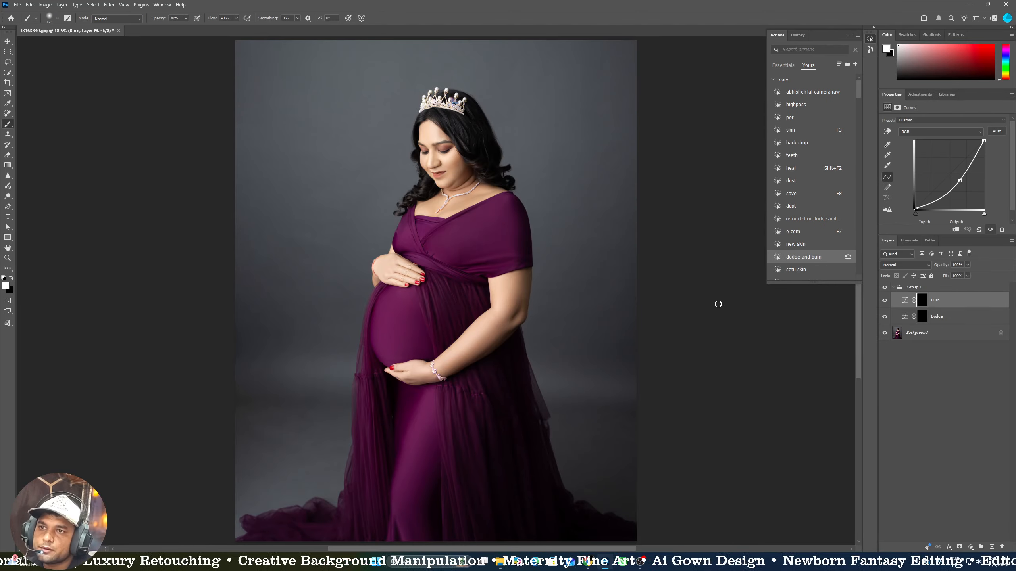
scroll(451, 153, up, 5)
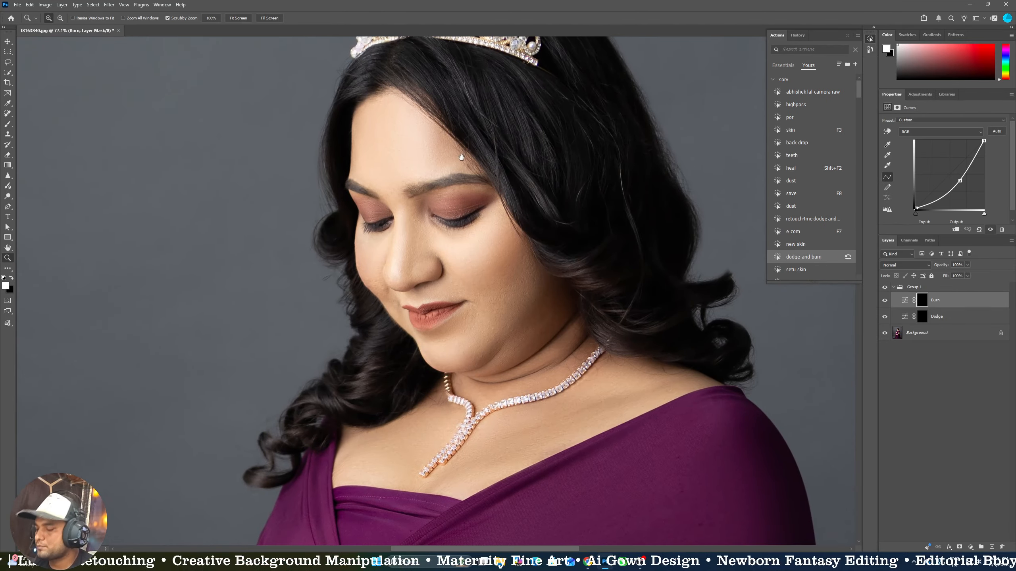
scroll(461, 160, down, 4)
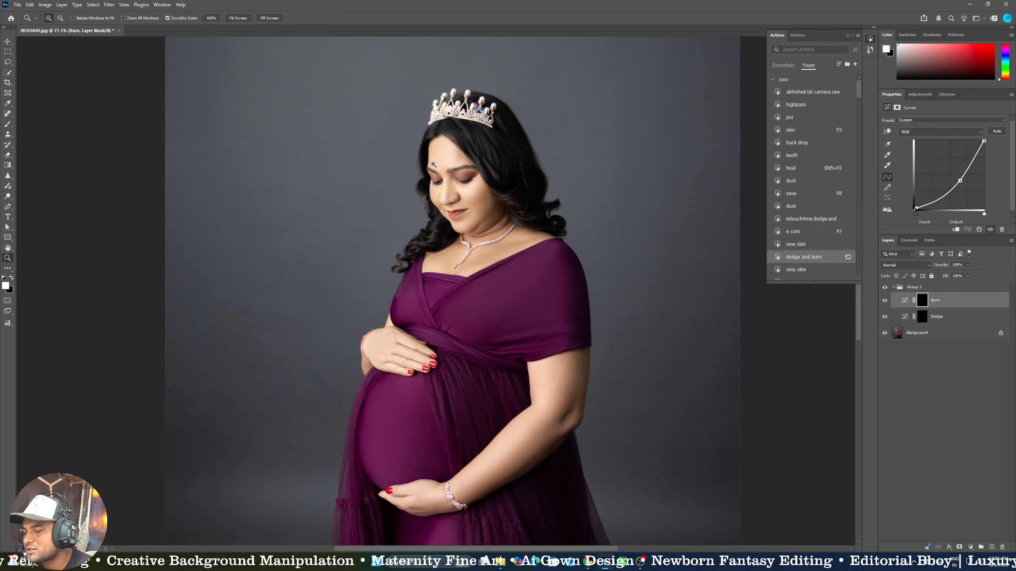
scroll(444, 171, up, 1)
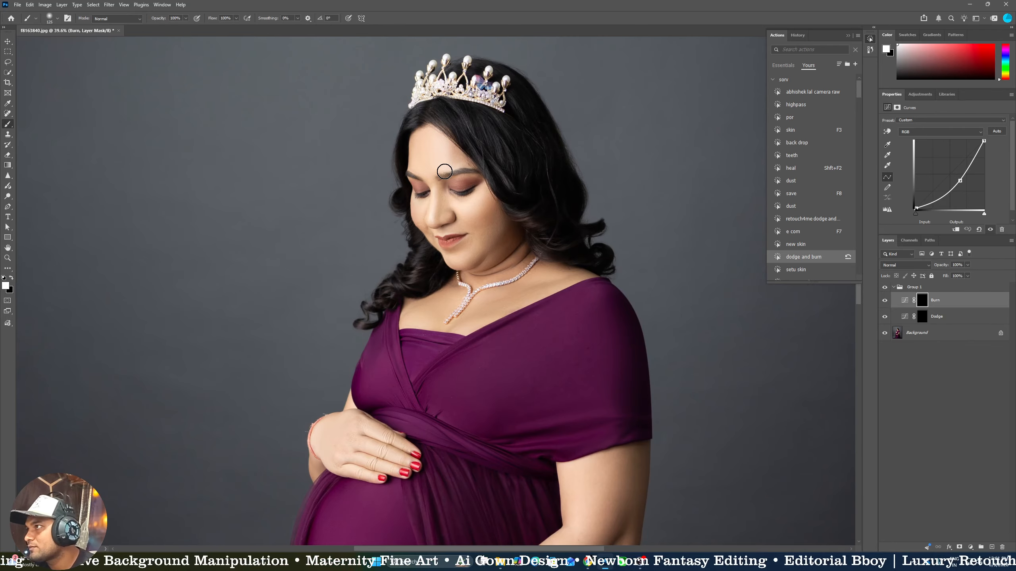
scroll(444, 172, up, 3)
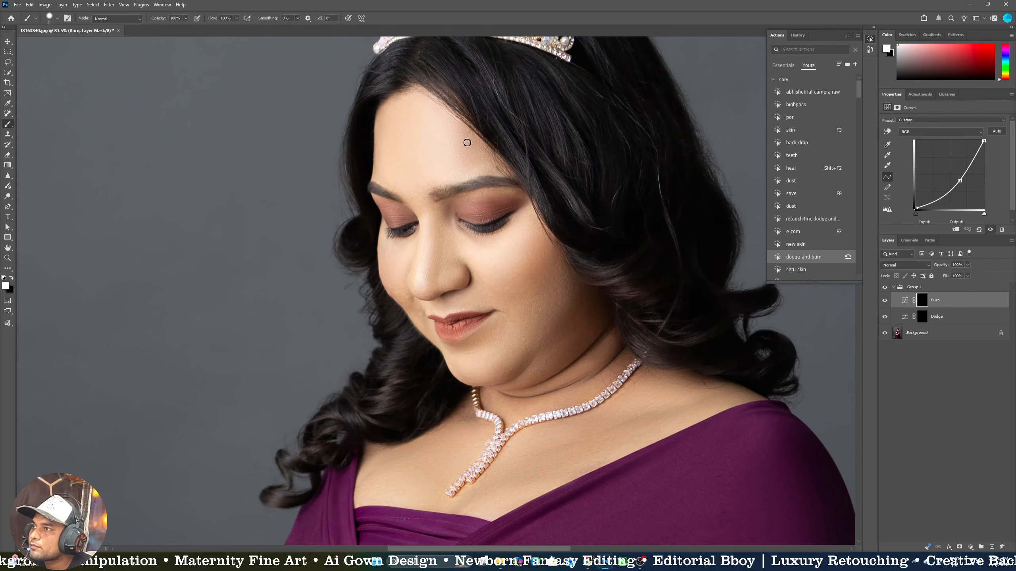
Paint contour strokes on the Burn mask along the forehead sides, nose, lips, cheekbones, jawline and neck
mouse_move(467, 142)
mouse_down()
mouse_move(466, 172)
mouse_move(495, 181)
mouse_up()
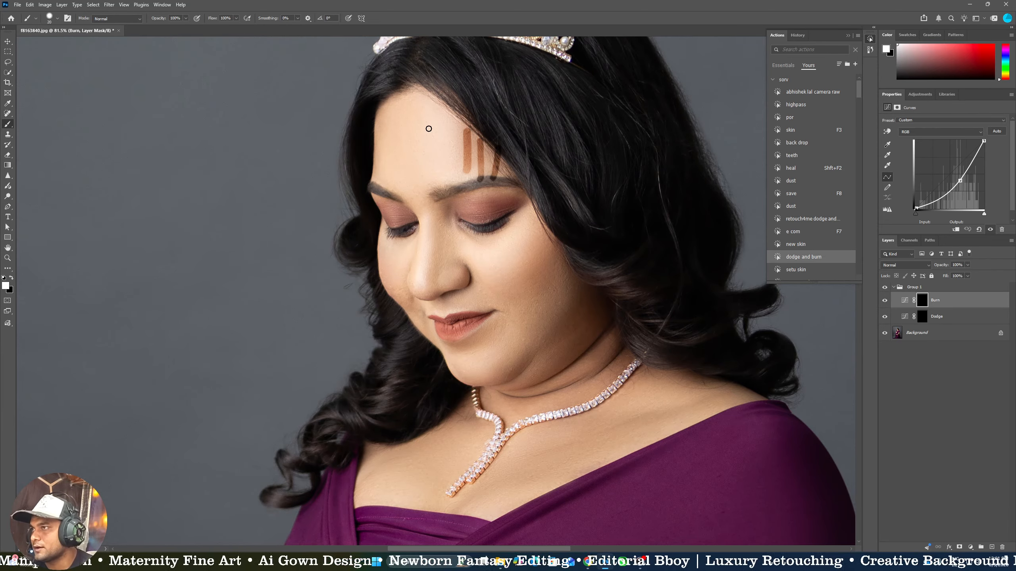
drag(416, 151, 427, 183)
drag(399, 106, 407, 181)
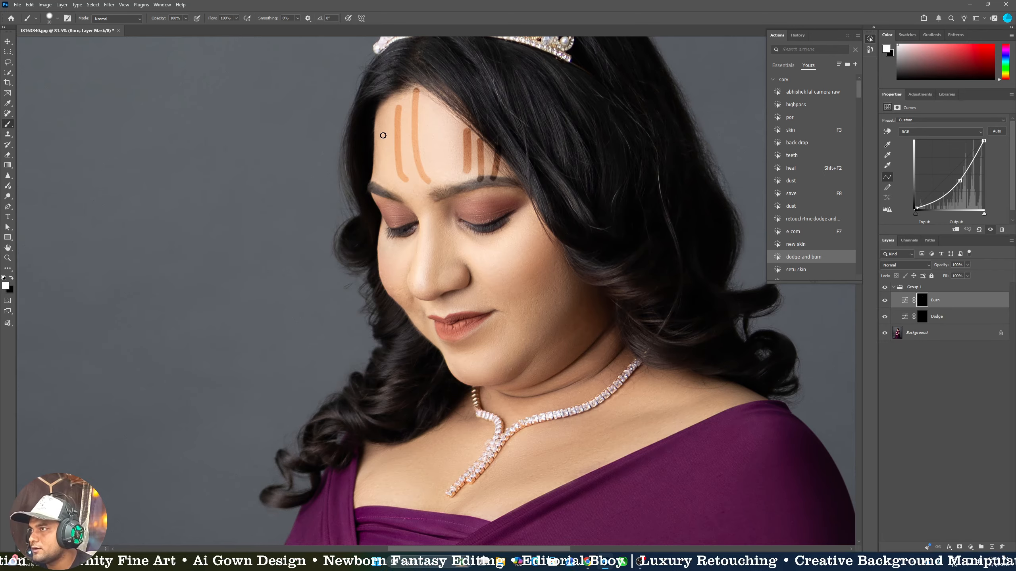
drag(384, 138, 390, 186)
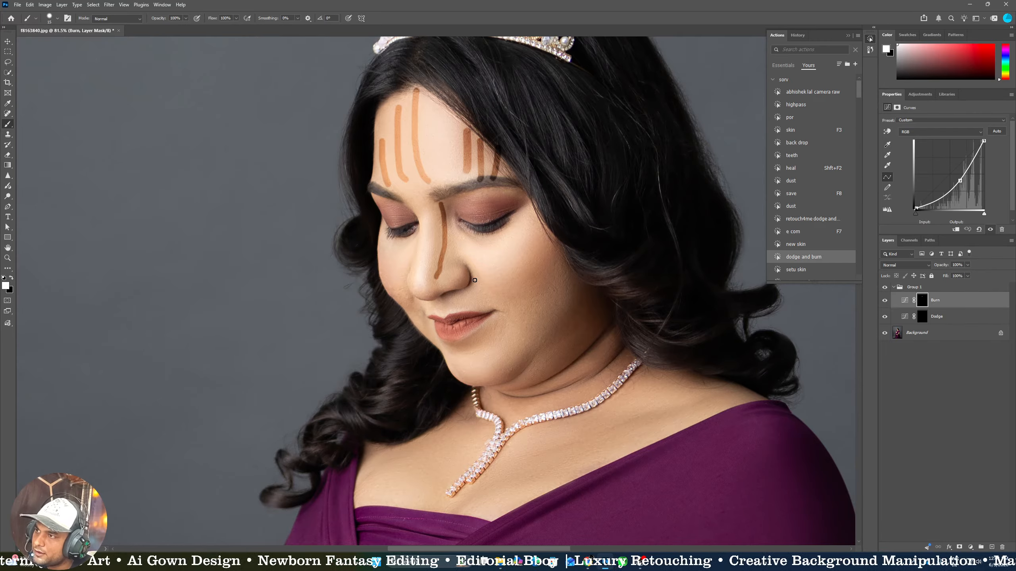
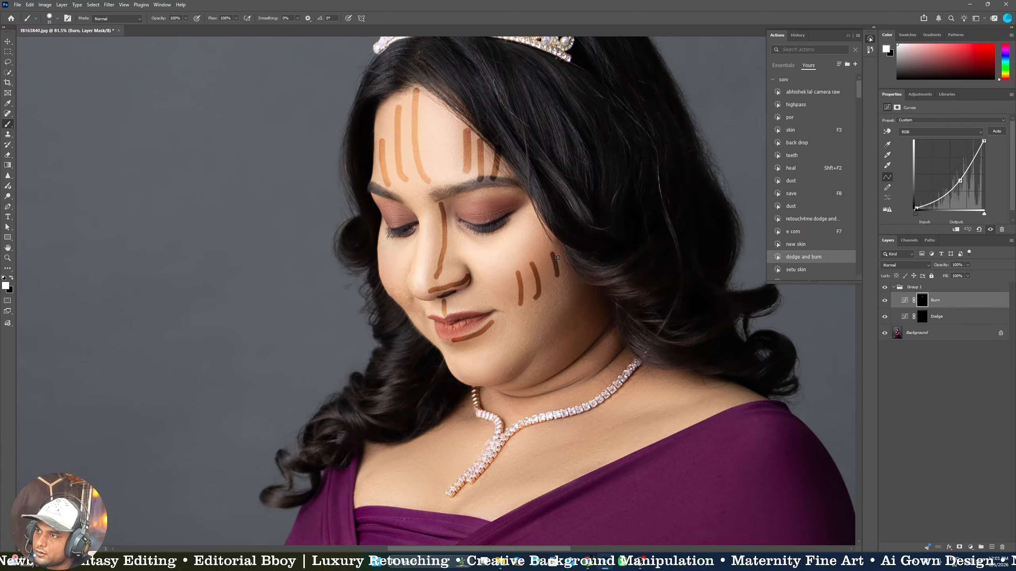
drag(496, 379, 475, 382)
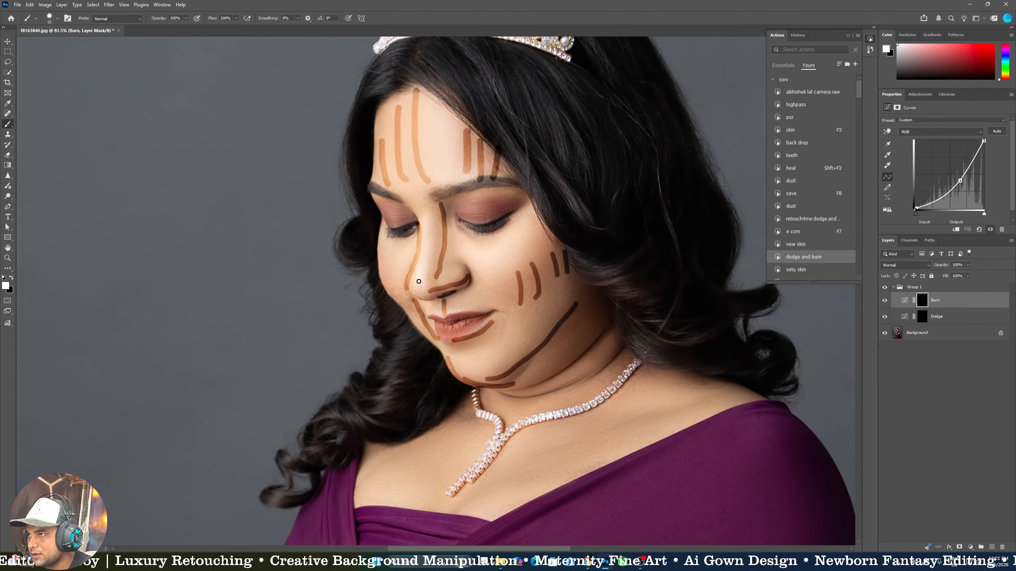
drag(387, 278, 418, 320)
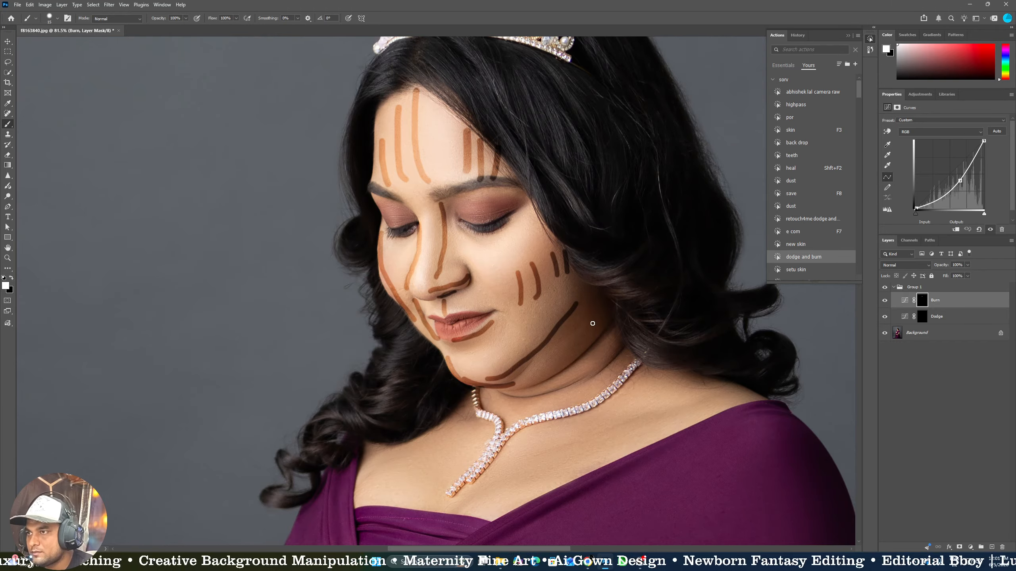
mouse_move(593, 323)
mouse_down()
mouse_move(522, 374)
mouse_move(544, 385)
mouse_move(497, 395)
mouse_move(582, 370)
mouse_up()
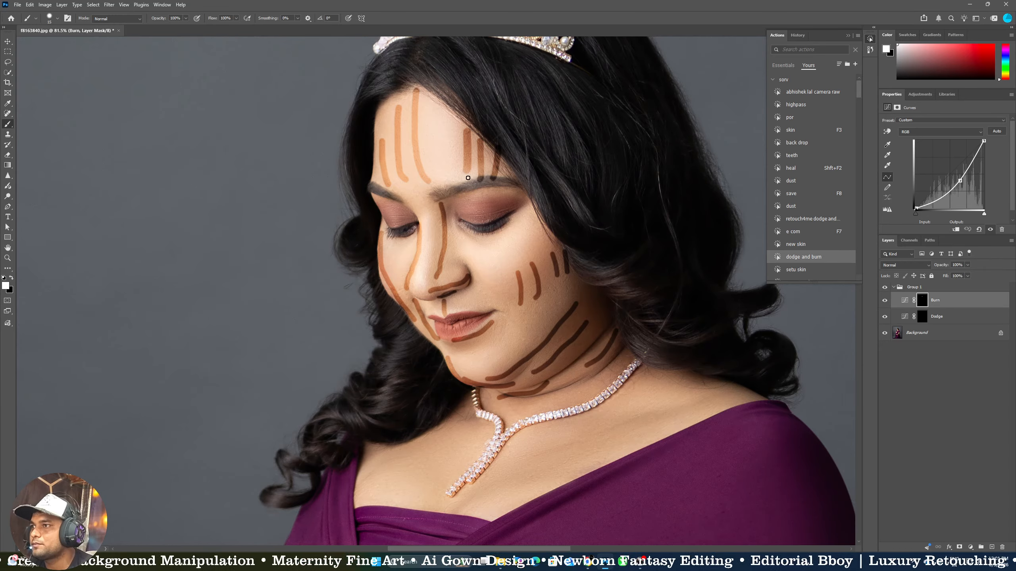
Paint highlight strokes on the Dodge mask over the central forehead and the cheek below the eye
click(922, 317)
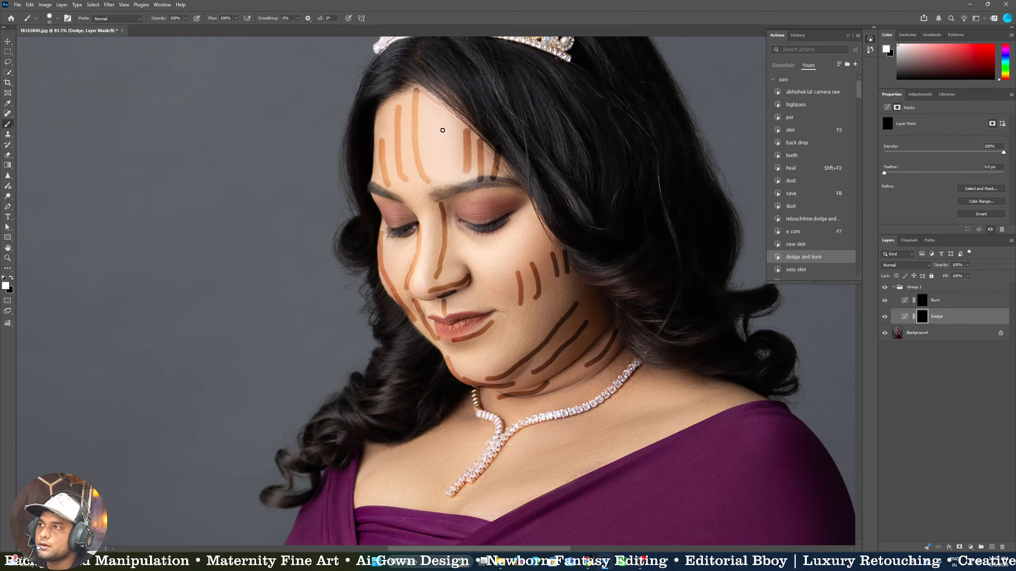
mouse_move(428, 107)
mouse_down()
mouse_move(456, 138)
mouse_move(434, 133)
mouse_move(466, 176)
mouse_move(452, 178)
mouse_up()
mouse_move(524, 225)
mouse_down()
mouse_move(525, 256)
mouse_move(505, 257)
mouse_move(498, 275)
mouse_up()
drag(501, 245, 487, 274)
drag(488, 245, 475, 265)
drag(483, 244, 461, 256)
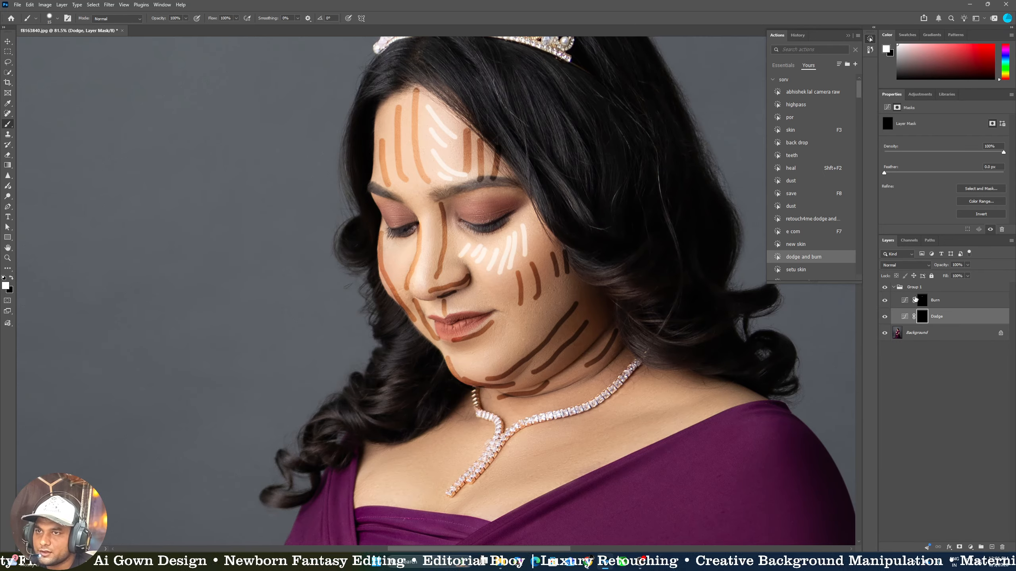
Paint shadow strokes on the Burn mask beneath the eye and on the outer and inner eyelids
click(904, 301)
mouse_move(522, 218)
mouse_down()
mouse_move(491, 237)
mouse_move(449, 234)
mouse_up()
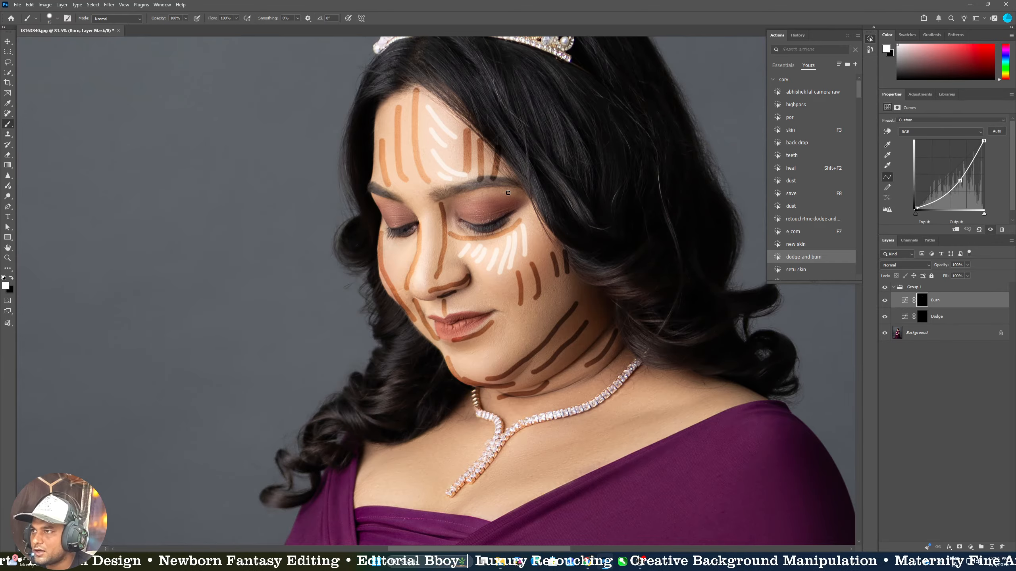
drag(488, 207, 519, 203)
mouse_move(457, 202)
mouse_down()
mouse_move(455, 214)
mouse_move(415, 225)
mouse_move(386, 217)
mouse_move(396, 227)
mouse_up()
Paint highlight strokes on the Dodge mask over the eyelids, nose and chin, and reselect the Burn mask
click(923, 319)
mouse_move(485, 202)
mouse_down()
mouse_move(432, 243)
mouse_move(420, 286)
mouse_up()
key(ctrl+z)
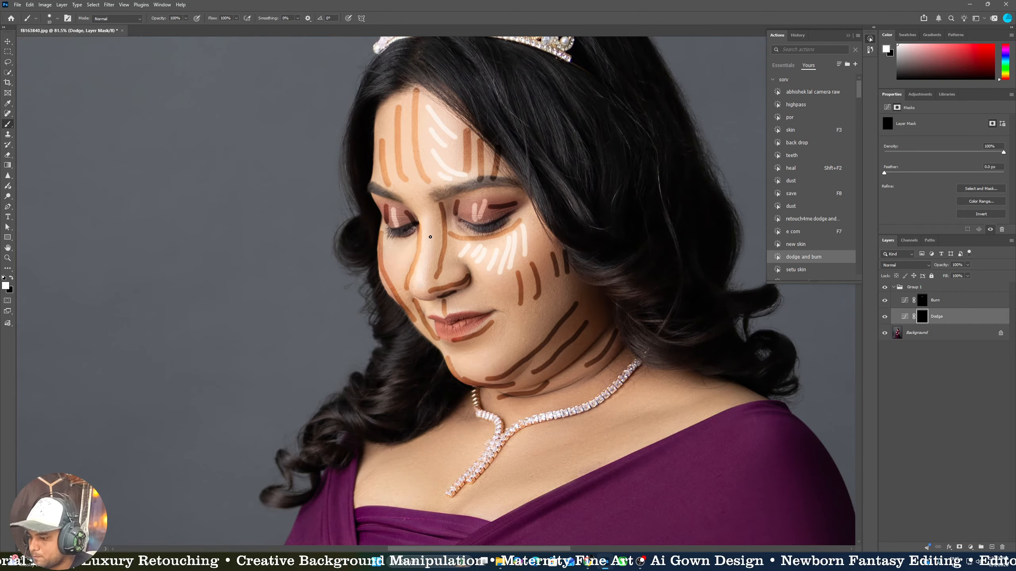
mouse_move(427, 218)
mouse_down()
mouse_move(417, 283)
mouse_move(451, 275)
mouse_move(444, 282)
mouse_up()
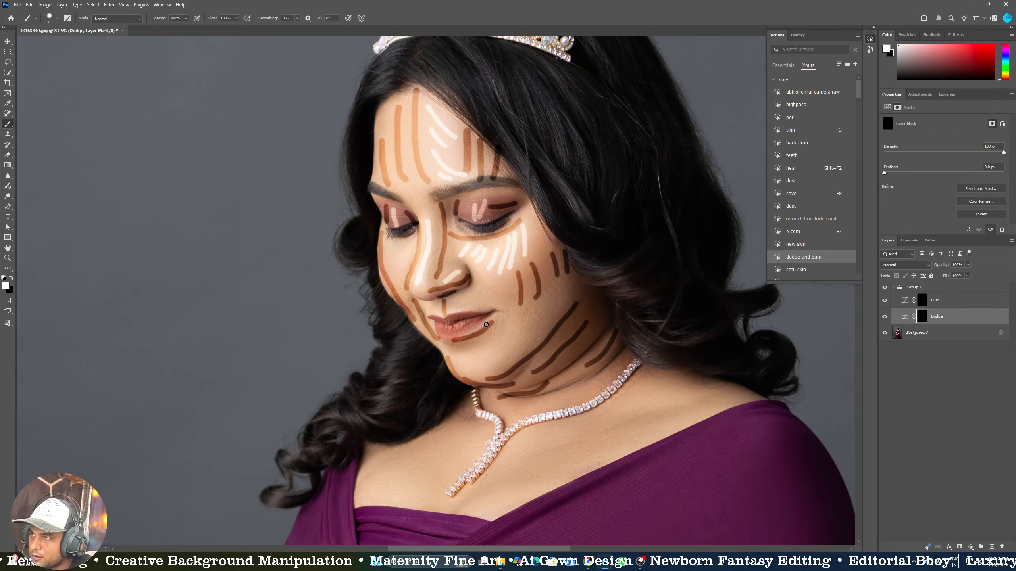
mouse_move(463, 357)
mouse_down()
mouse_move(470, 374)
mouse_move(495, 370)
mouse_up()
click(924, 302)
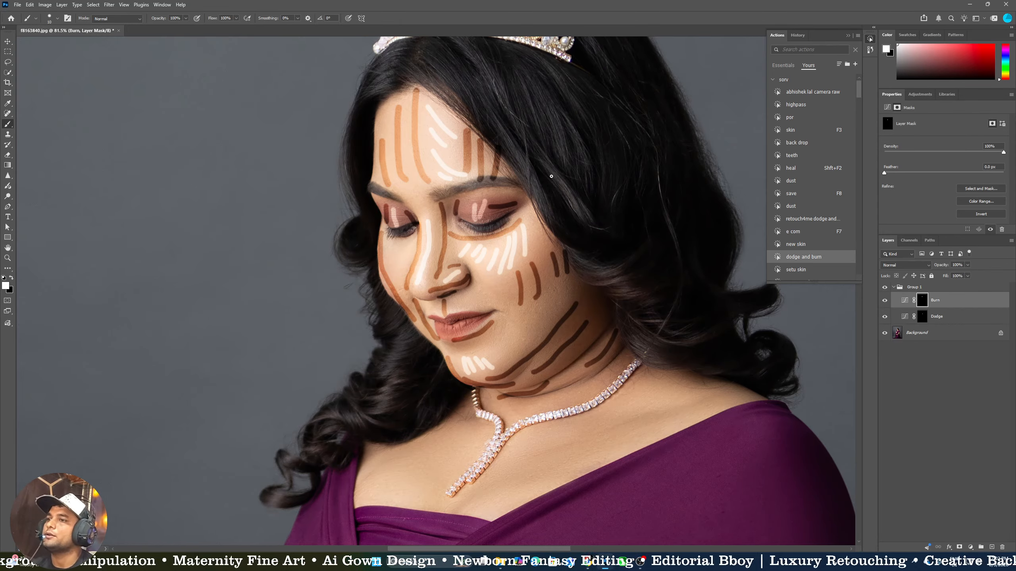
Reset the workspace to its default panel layout after checking the contour strokes on the whole portrait
key(z)
drag(529, 176, 499, 168)
right_click(504, 176)
click(520, 184)
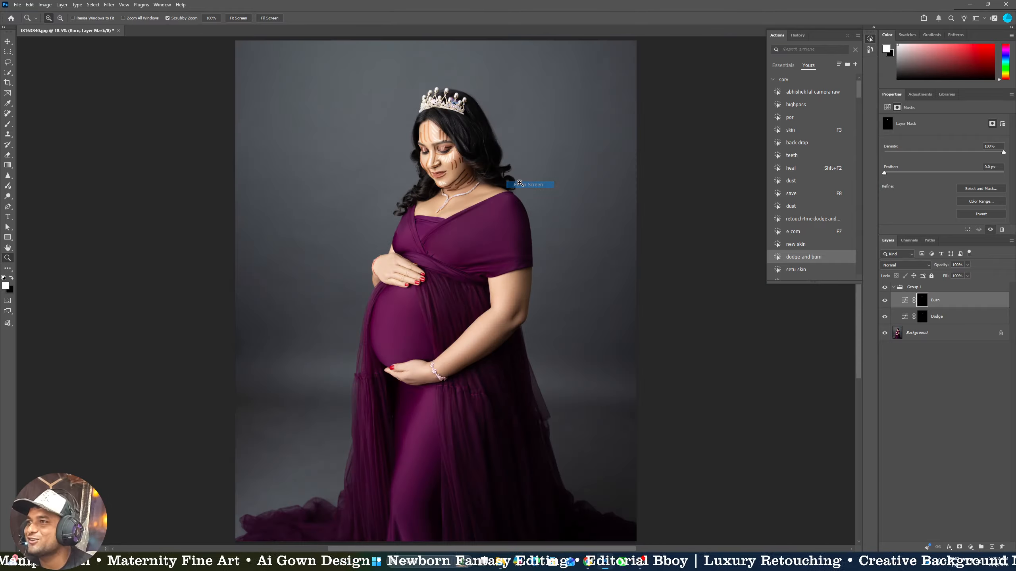
drag(456, 97, 513, 206)
key(alt+w)
key(k)
key(r)
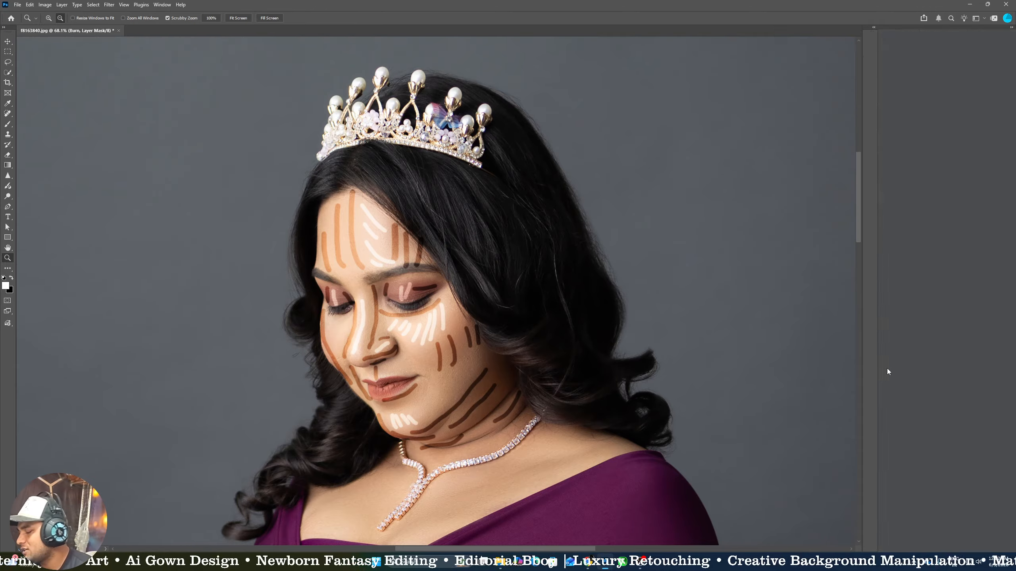
click(934, 388)
Display the Burn layer's curve, reselect its layer mask, and look up the Properties panel among the available panels
click(906, 304)
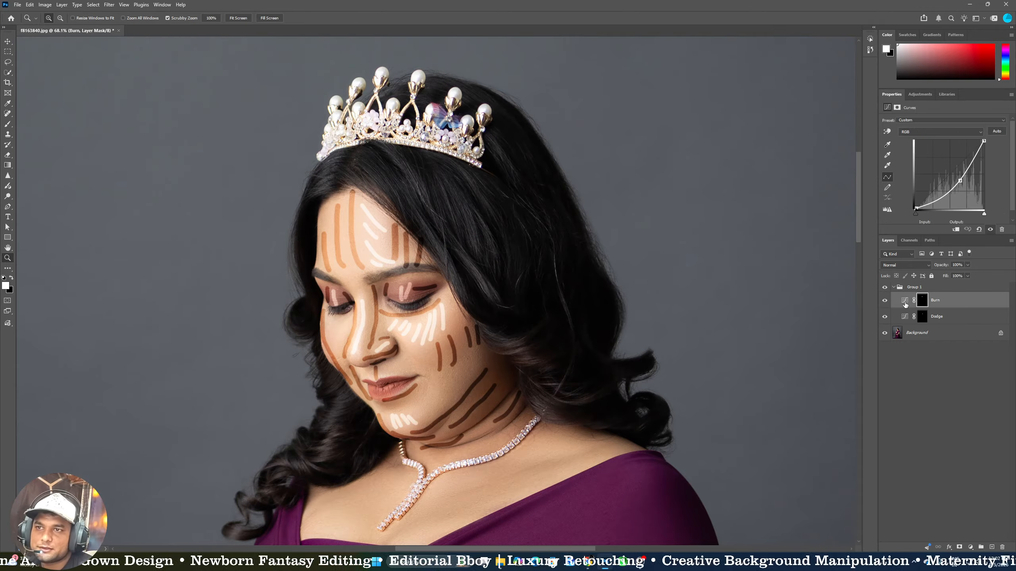
click(904, 299)
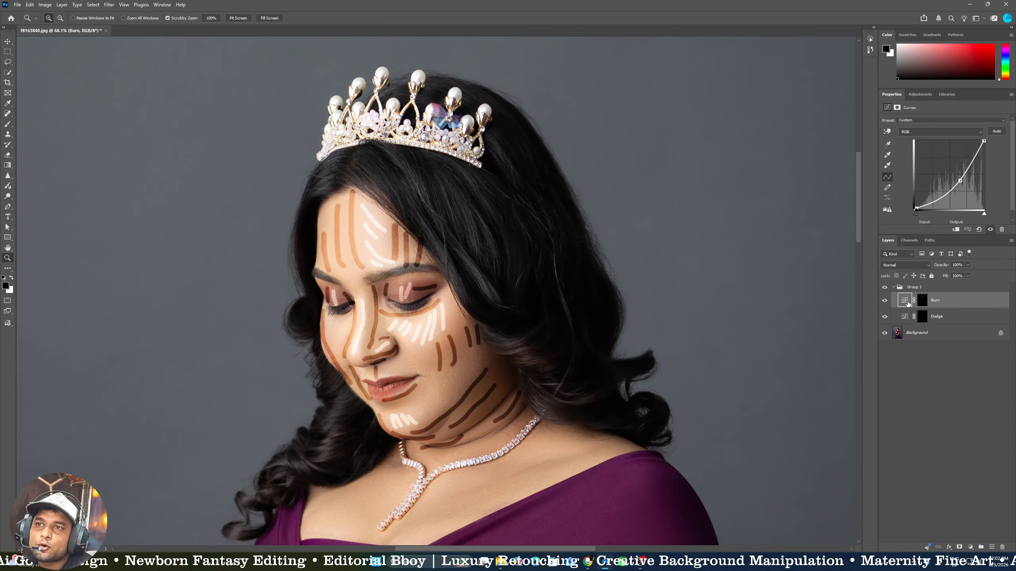
click(922, 300)
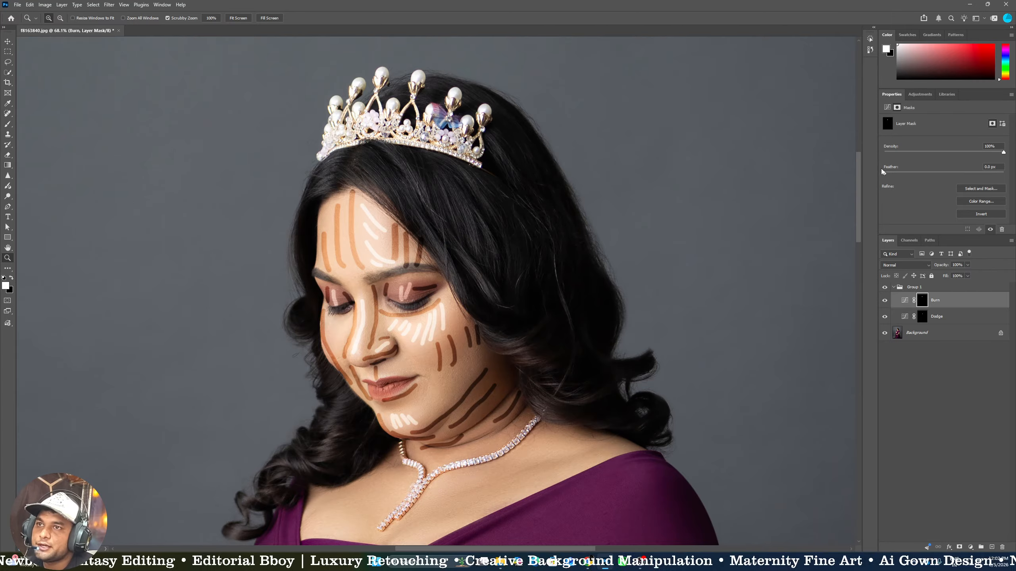
drag(390, 237, 442, 262)
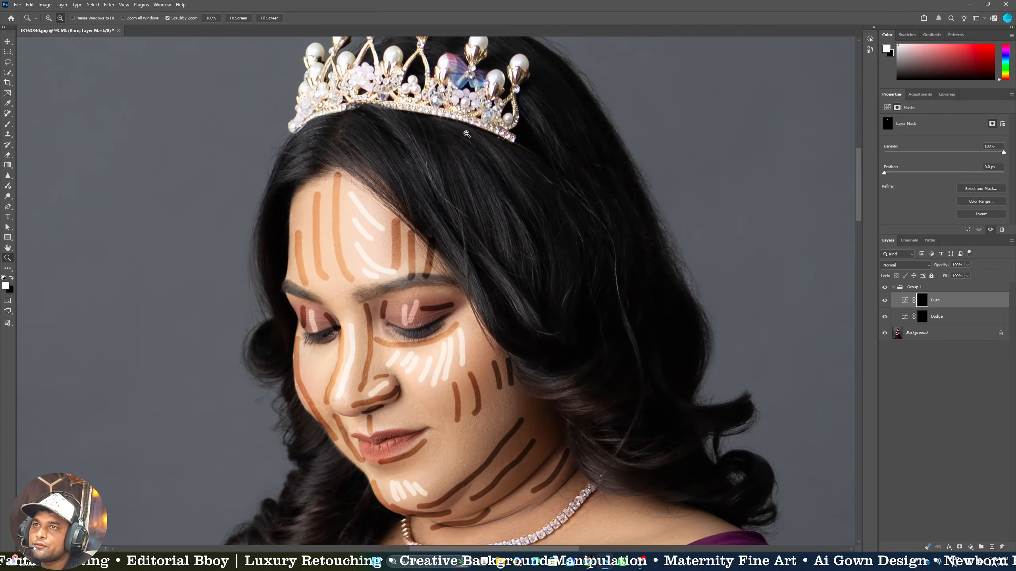
click(162, 5)
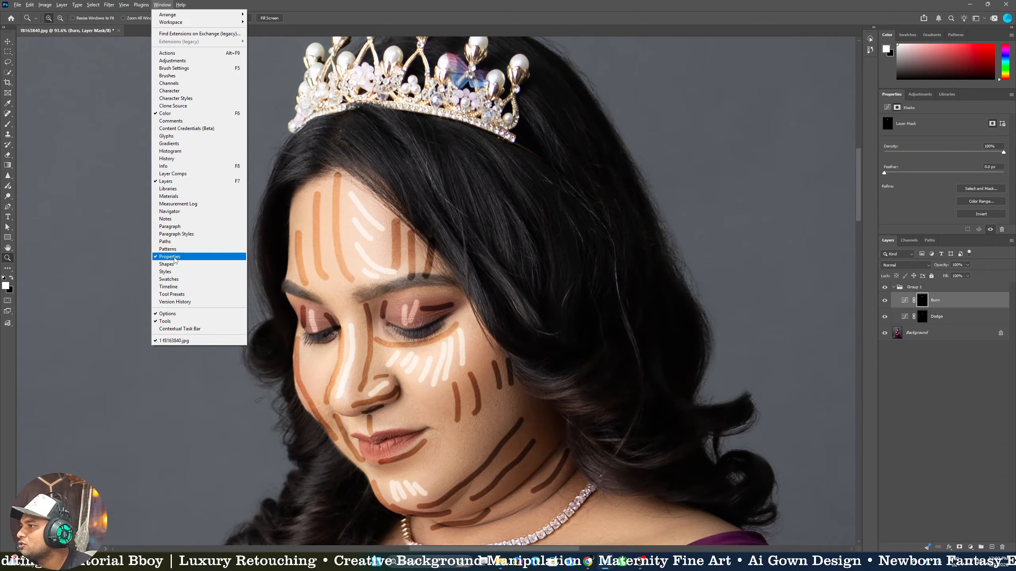
click(396, 200)
Feather the Burn layer mask to 35.3 px so the painted shadow strokes blend into the skin
drag(356, 213, 388, 216)
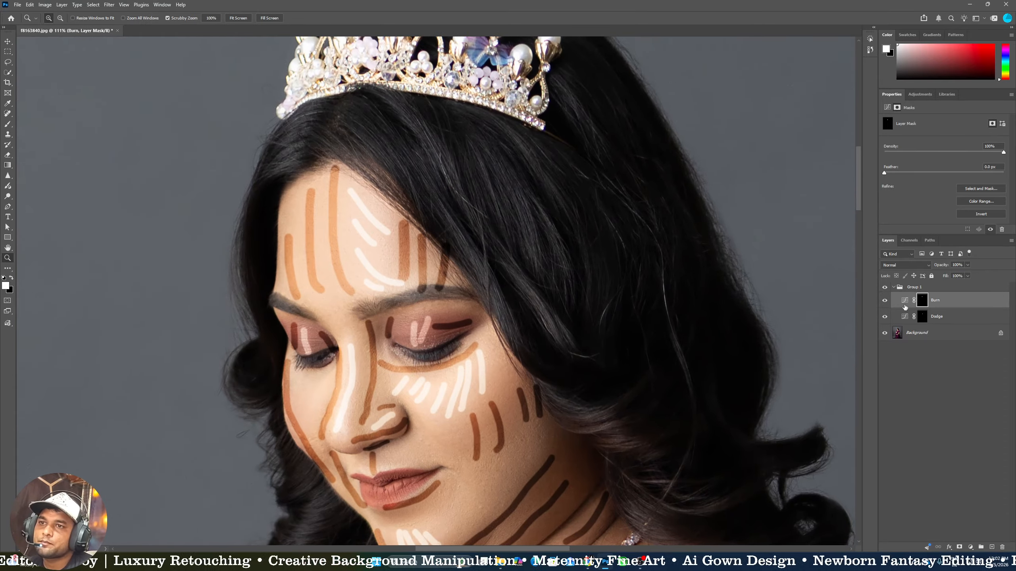
drag(412, 178, 375, 190)
right_click(407, 198)
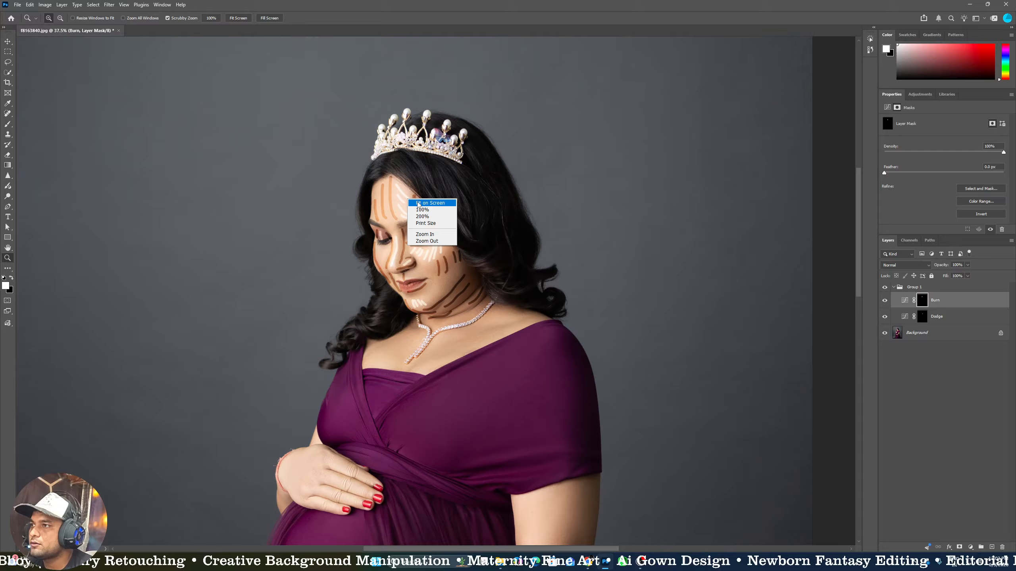
click(423, 202)
drag(453, 96, 465, 168)
key(h)
drag(459, 255, 459, 159)
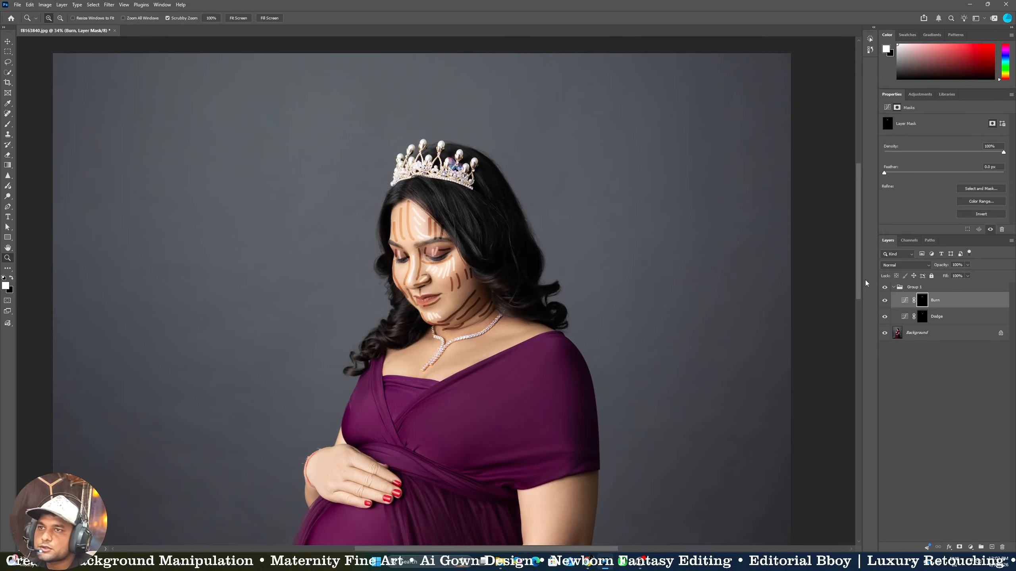
drag(896, 176, 941, 180)
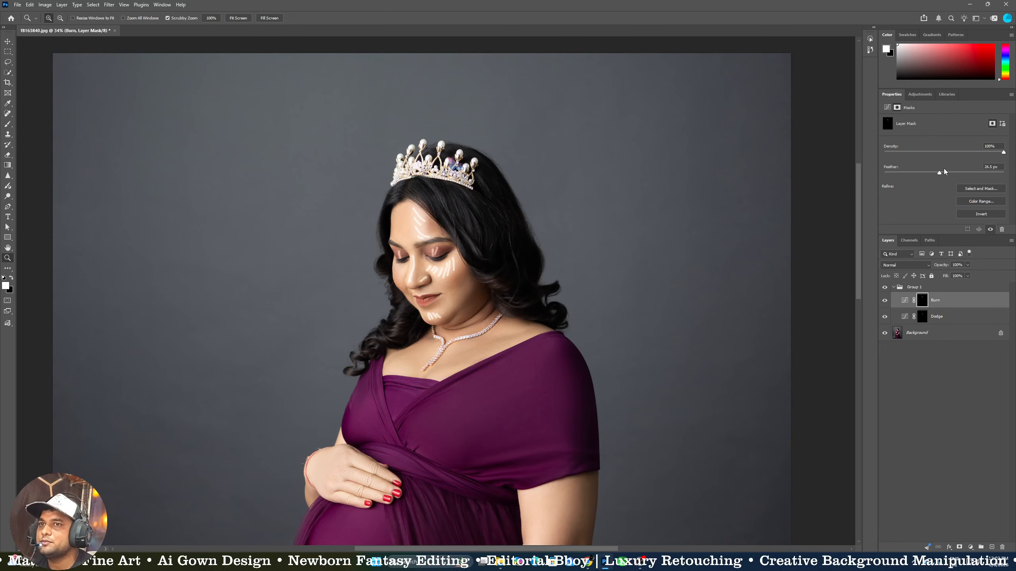
drag(941, 176, 945, 177)
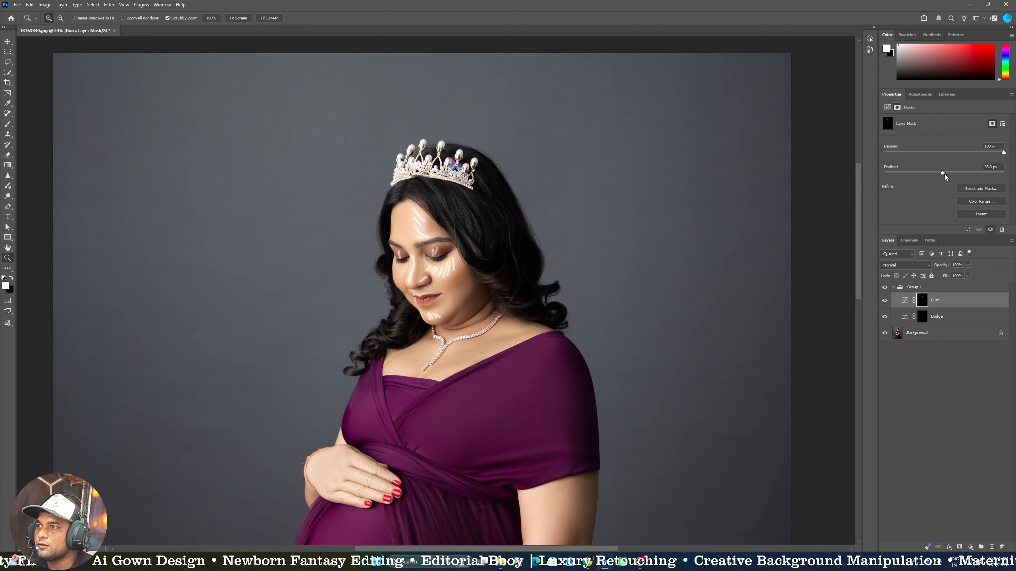
Feather the Dodge layer mask to 28.3 px and fit the whole portrait on screen
click(922, 318)
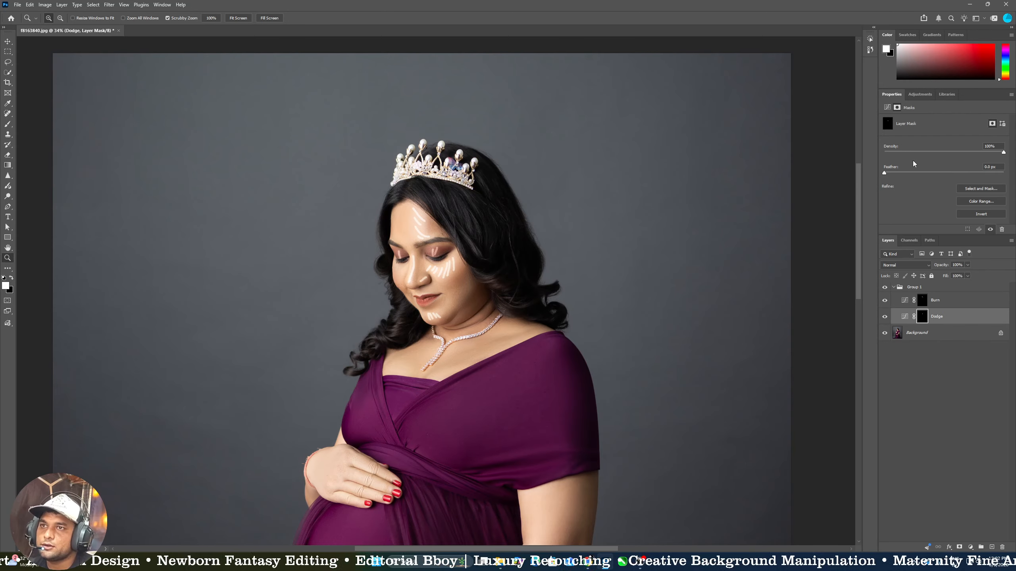
drag(911, 178, 942, 181)
drag(456, 252, 431, 255)
right_click(430, 255)
click(445, 260)
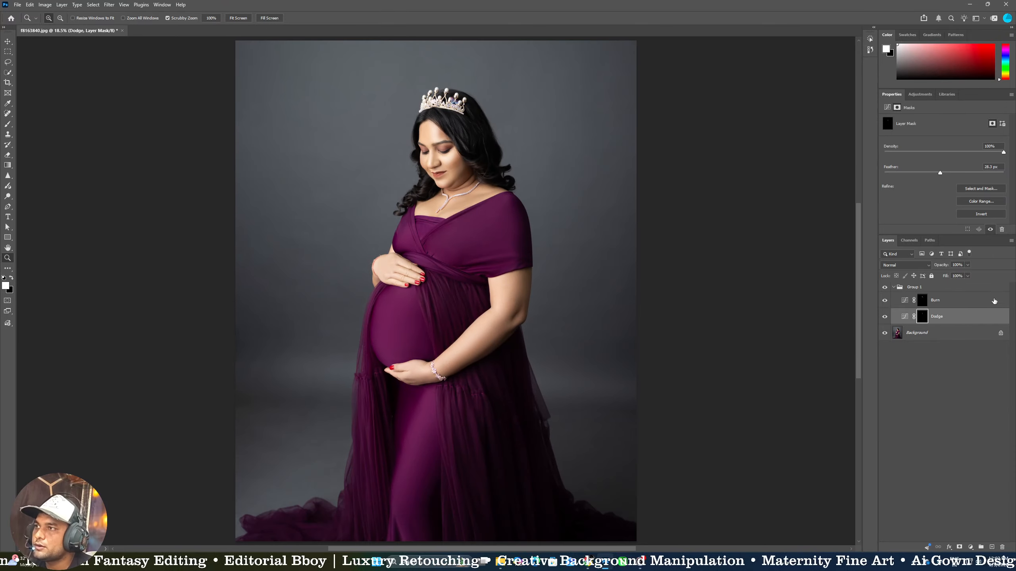
Compare the full portrait with the dodge and burn group hidden and shown
click(885, 287)
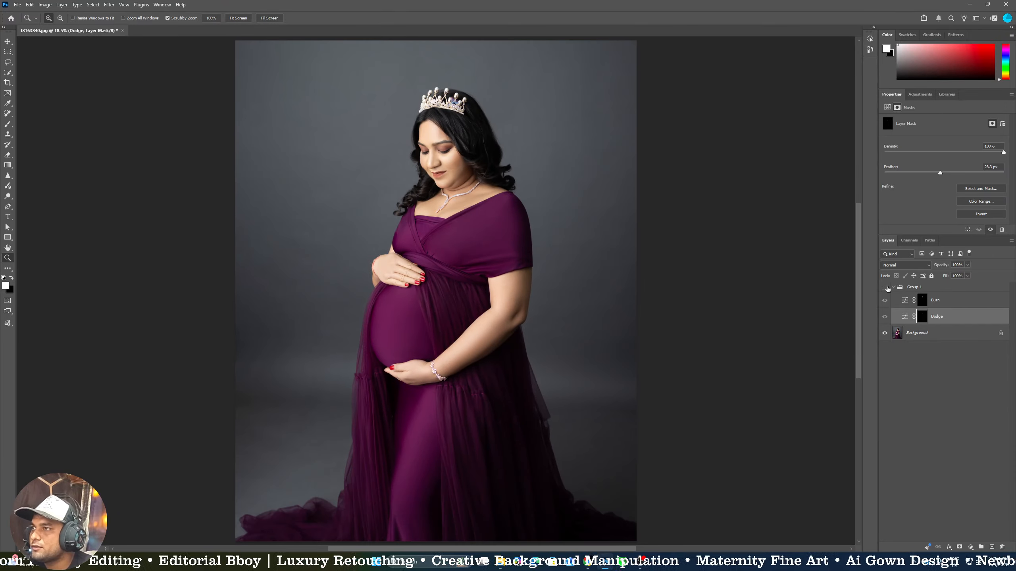
click(885, 288)
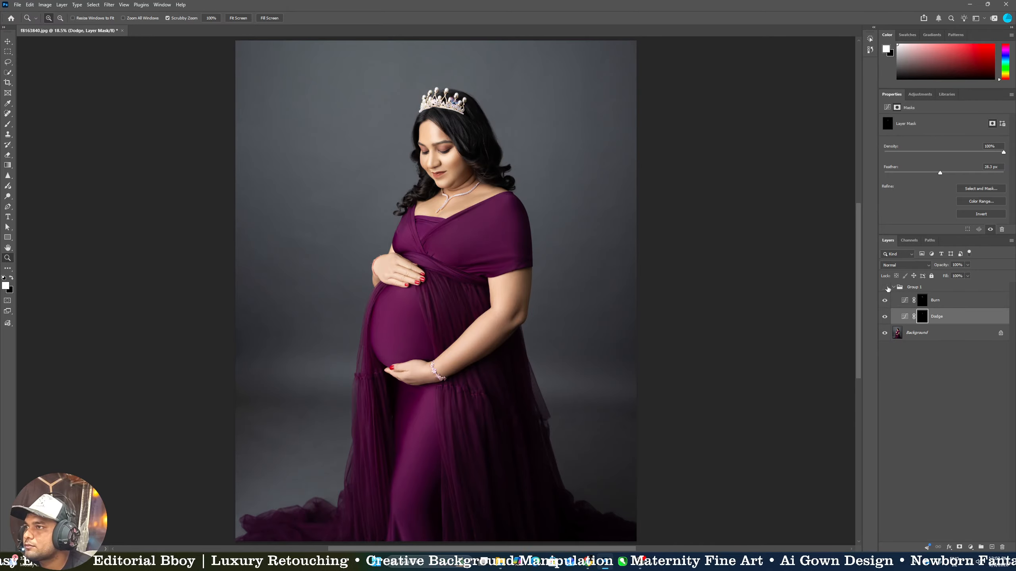
click(886, 288)
click(886, 288)
click(885, 287)
click(886, 288)
click(886, 287)
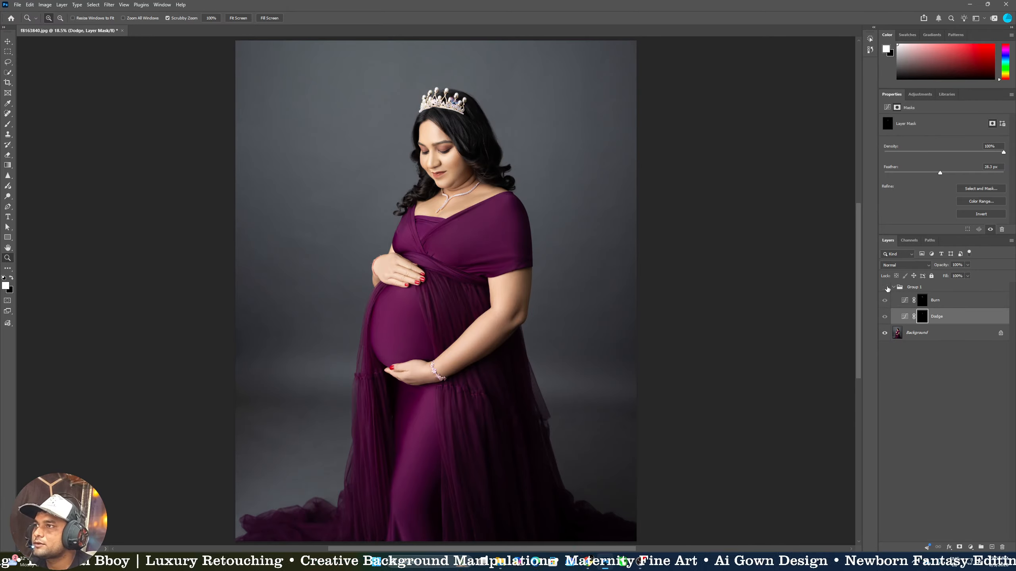
click(886, 287)
Compare the face up close with and without the dodge and burn group, leaving the group visible
drag(456, 133, 516, 136)
drag(390, 153, 476, 216)
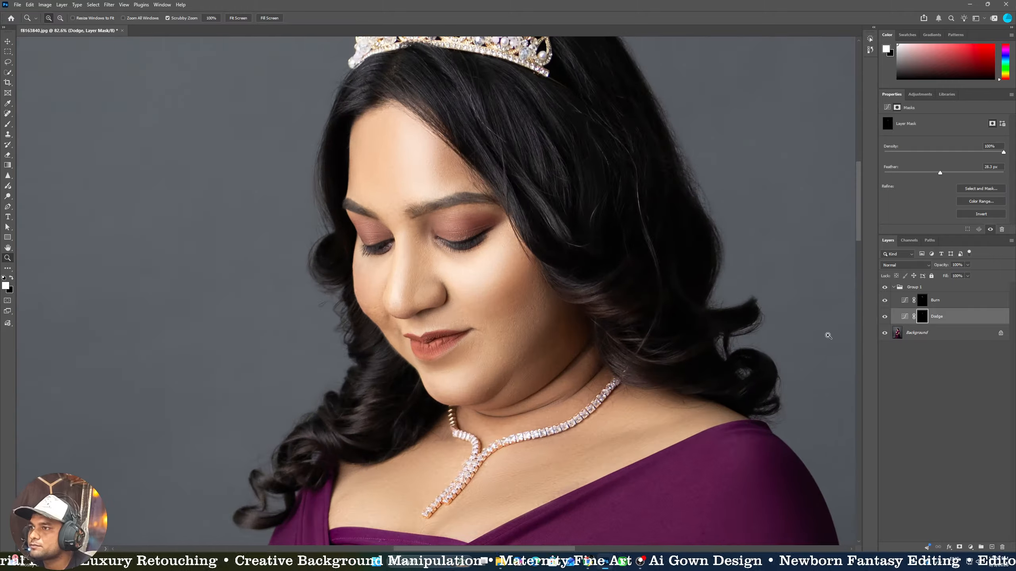
click(884, 288)
click(885, 288)
click(884, 288)
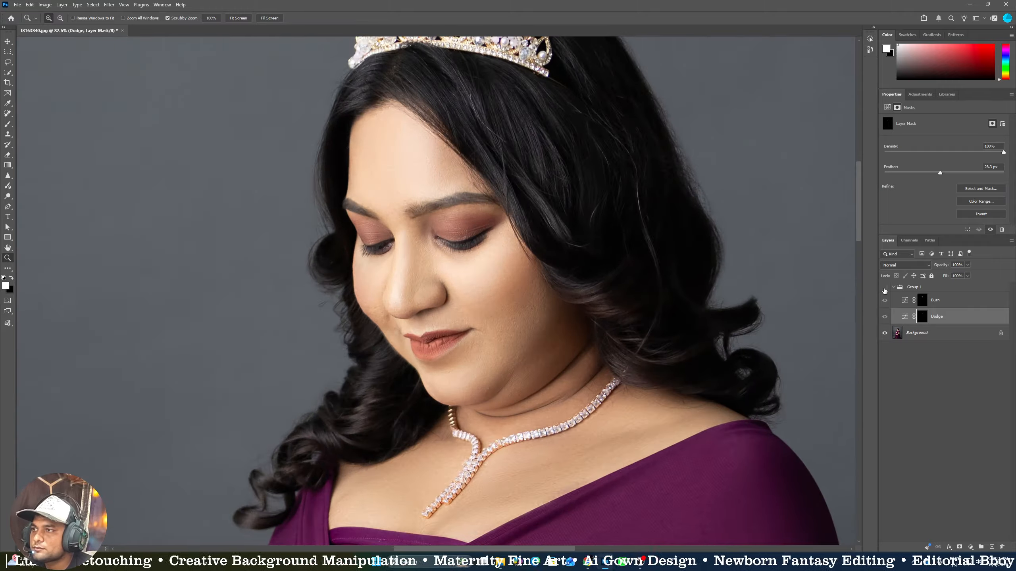
click(884, 288)
click(885, 288)
click(885, 287)
drag(426, 174, 402, 176)
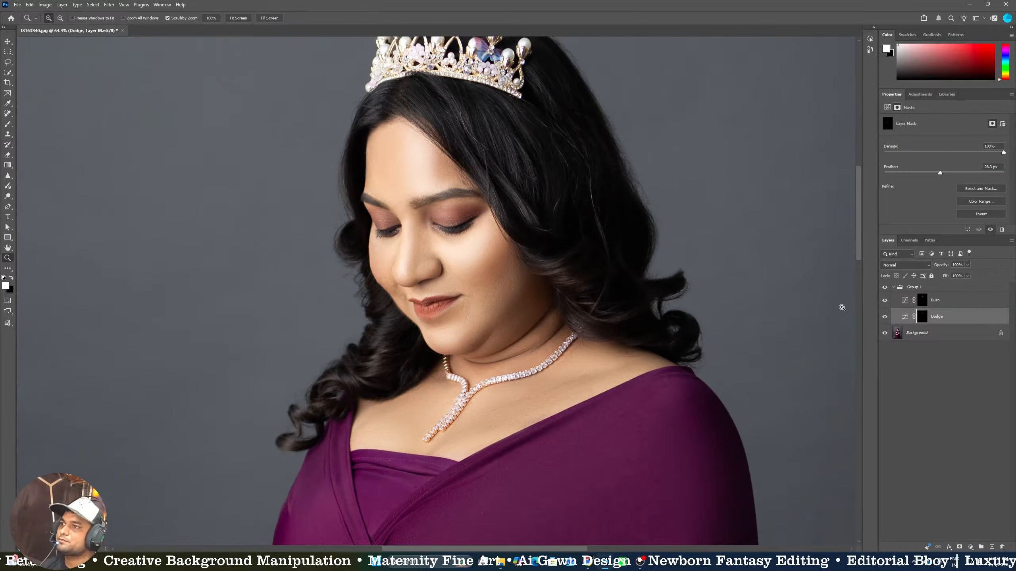
Select Group 1 and review the contoured portrait at full view
click(929, 290)
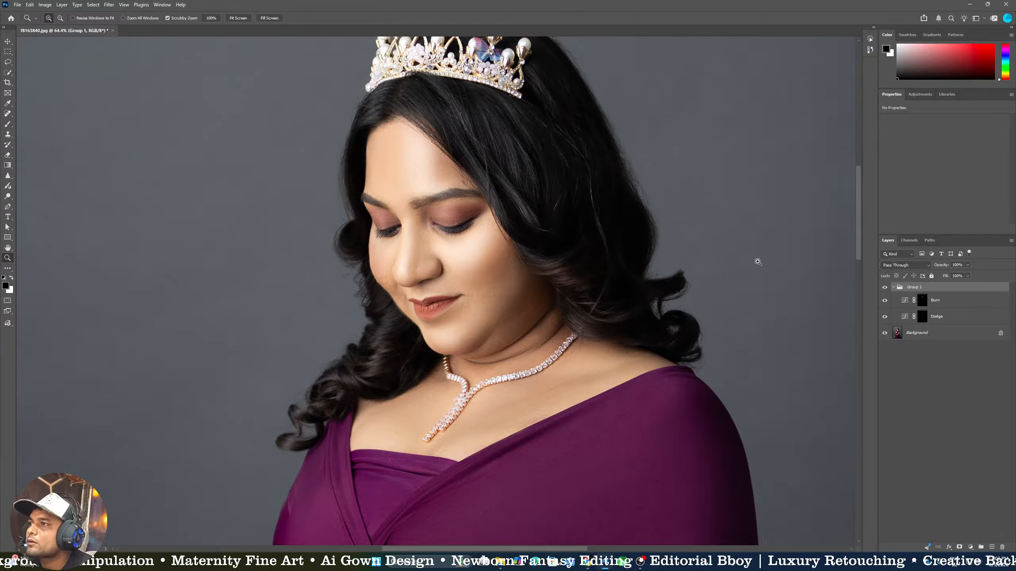
drag(477, 268, 454, 263)
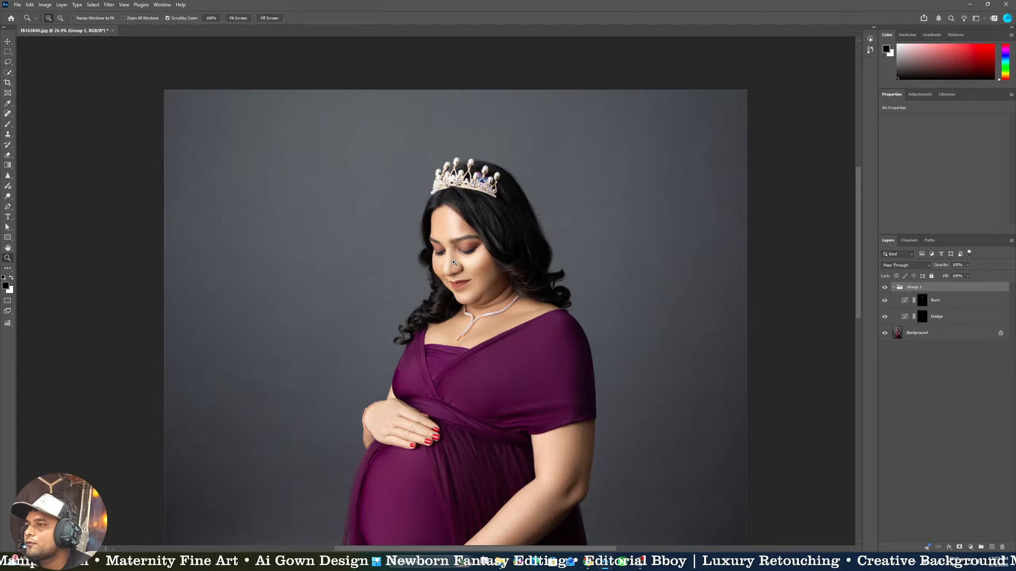
right_click(454, 262)
click(465, 271)
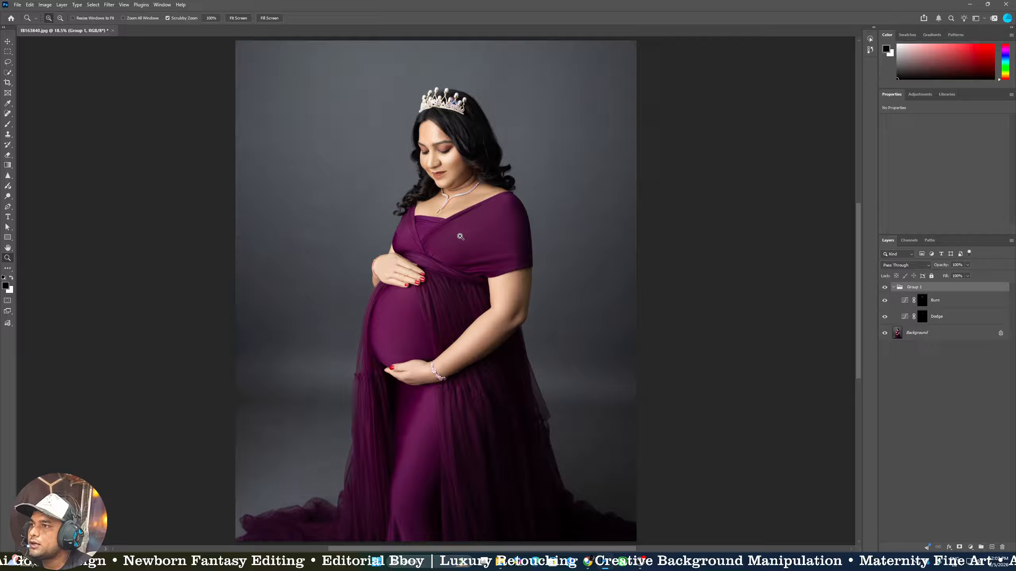
drag(460, 237, 440, 225)
right_click(440, 225)
click(449, 232)
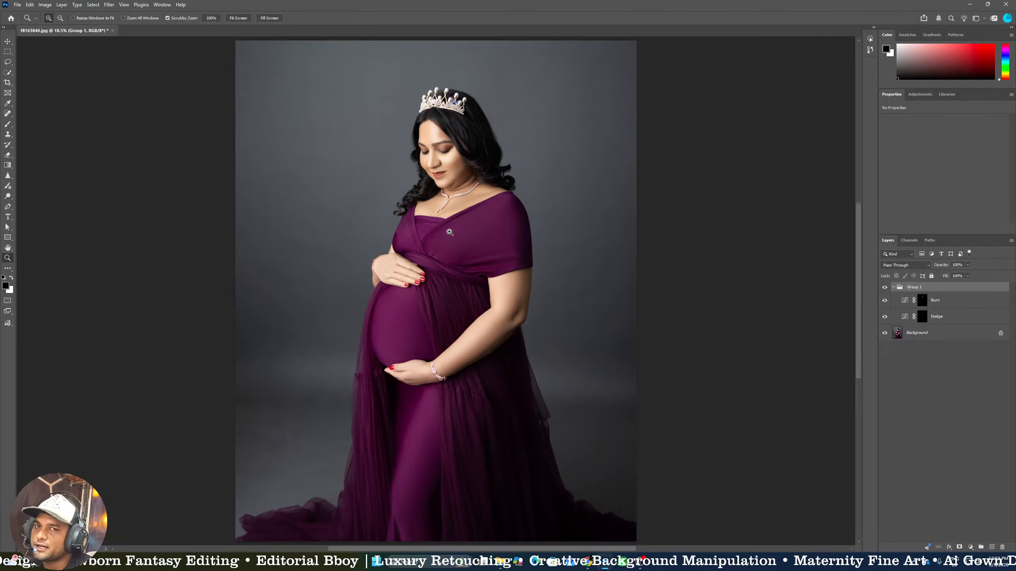
key(super)
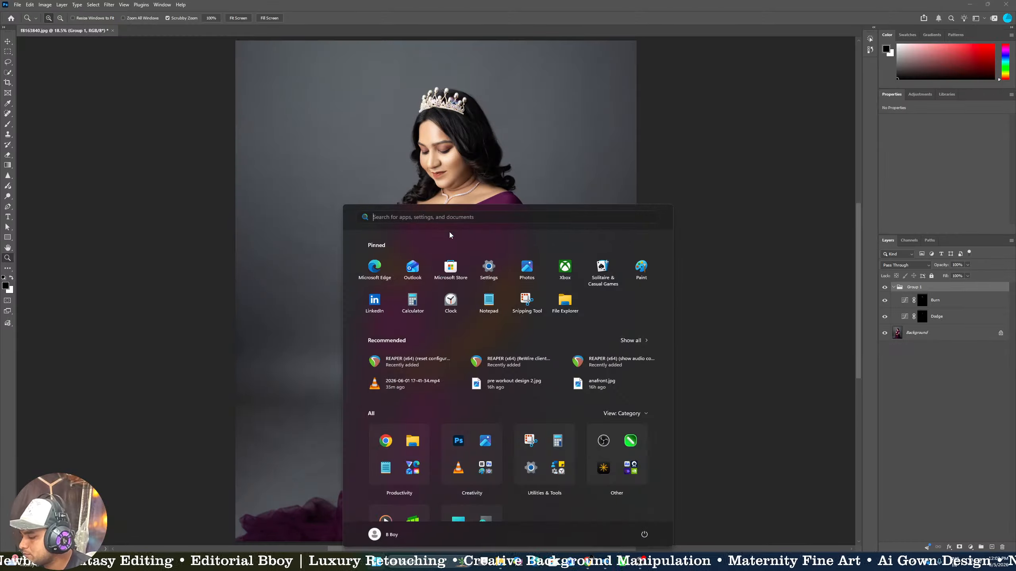